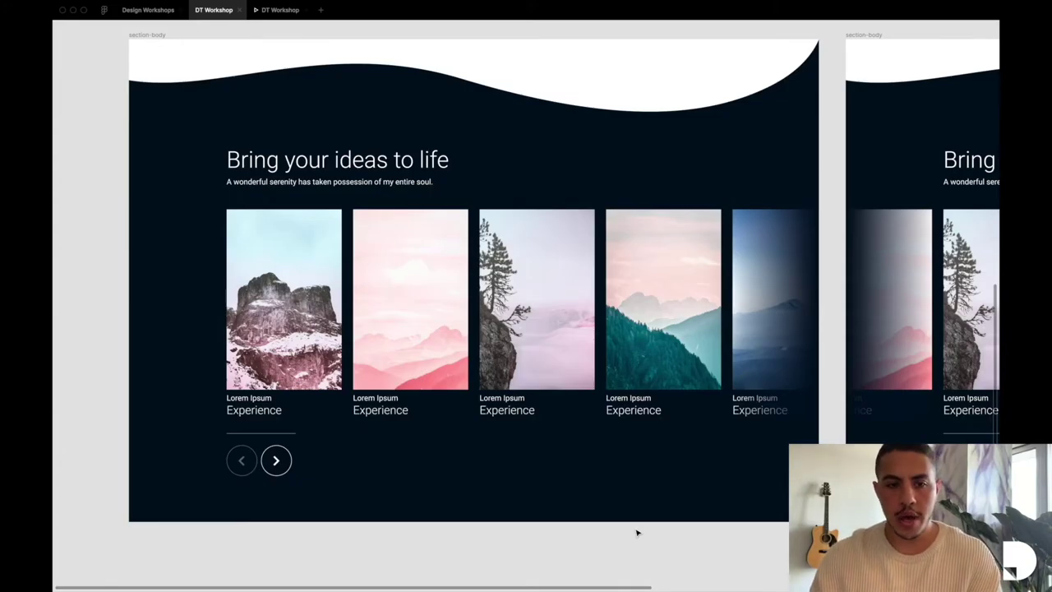
# Step: Examine the finished section-body frame's structure, including its locked wave path and the two text layers inside section-title
pyautogui.hotkey('ctrl', '\\')
pyautogui.scroll(-3, 636, 533)
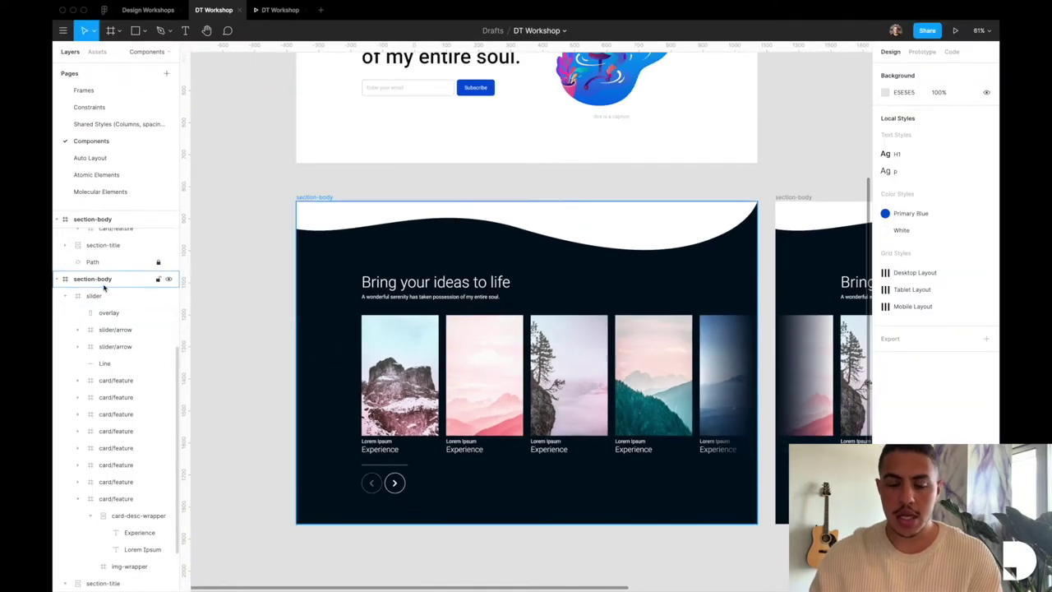
pyautogui.click(132, 279)
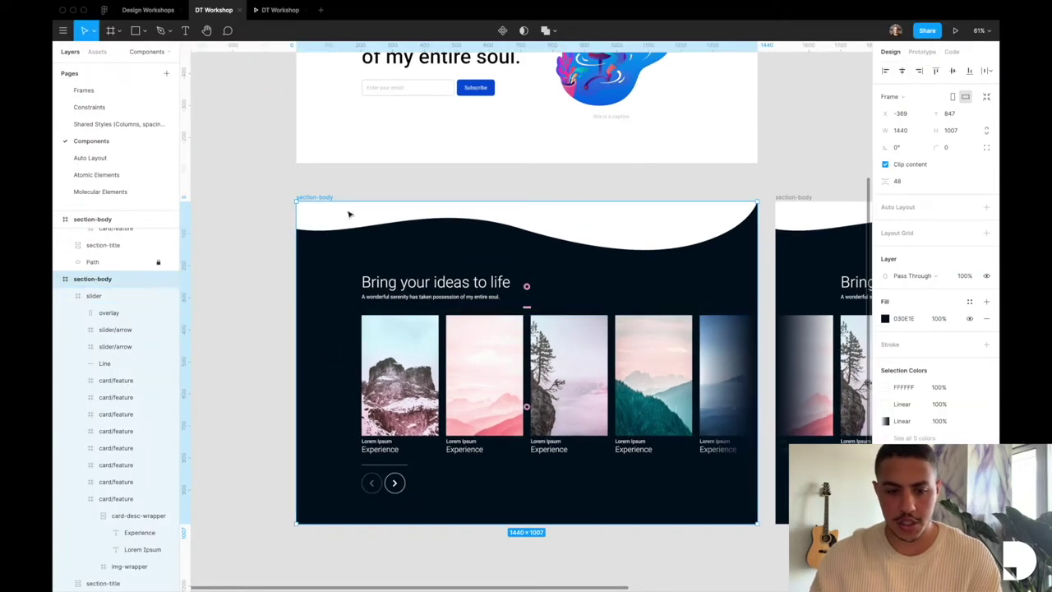
pyautogui.scroll(-3, 107, 493)
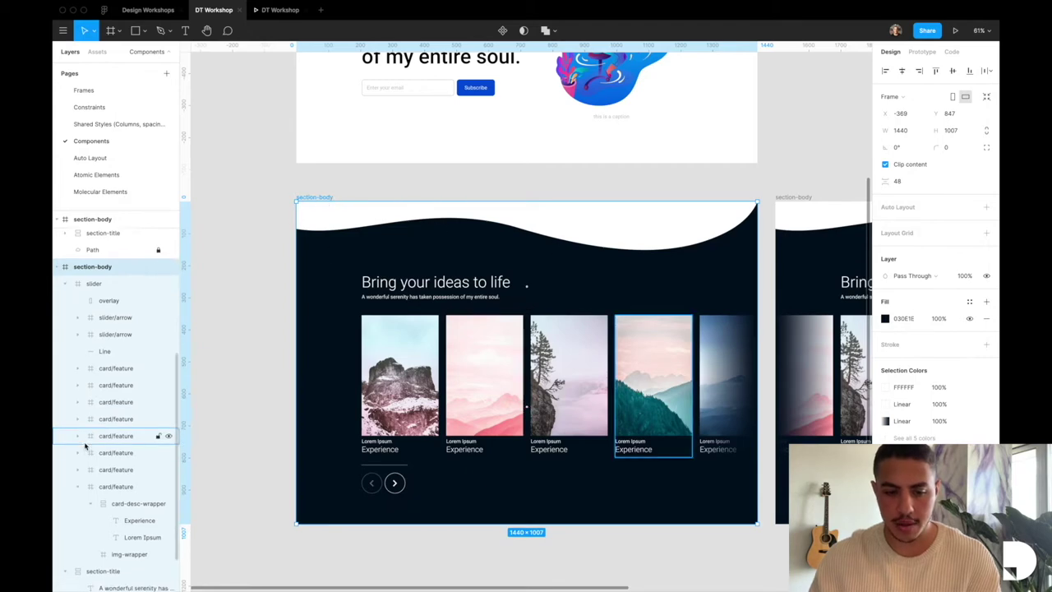
pyautogui.click(111, 567)
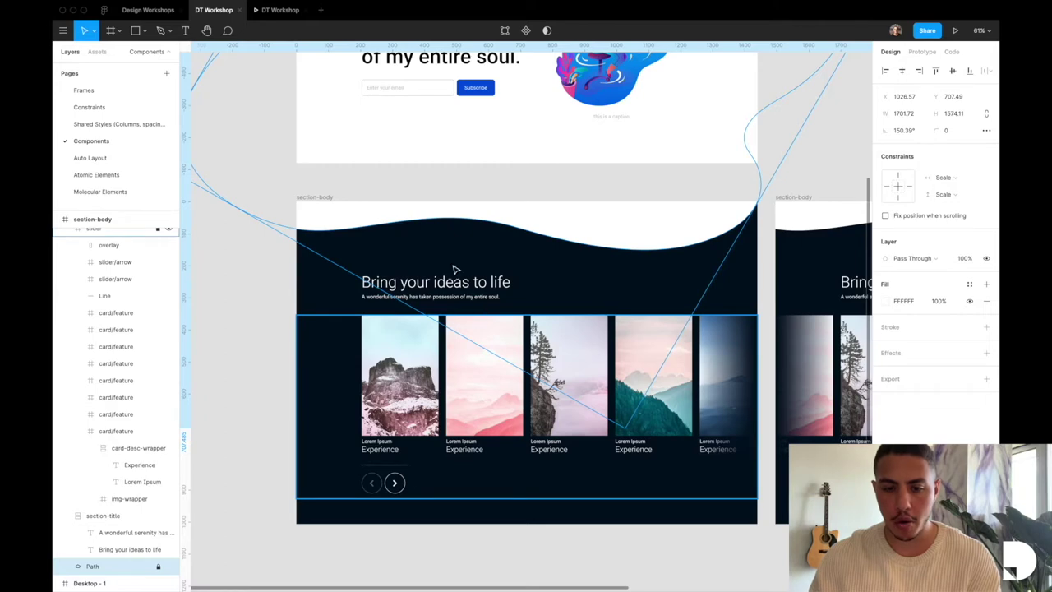
pyautogui.hotkey('ctrl', '\\')
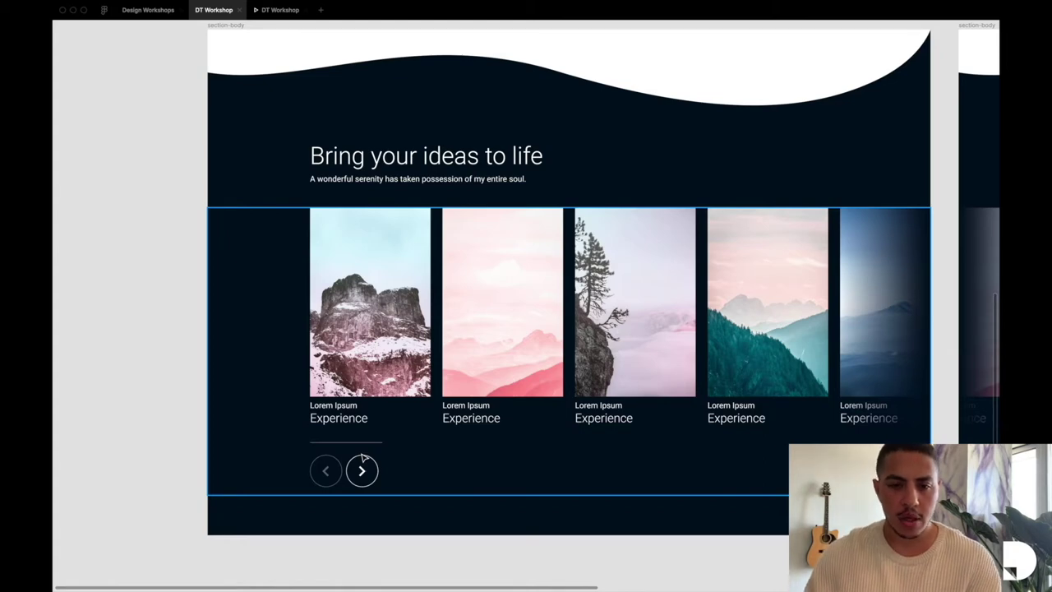
pyautogui.click(394, 179)
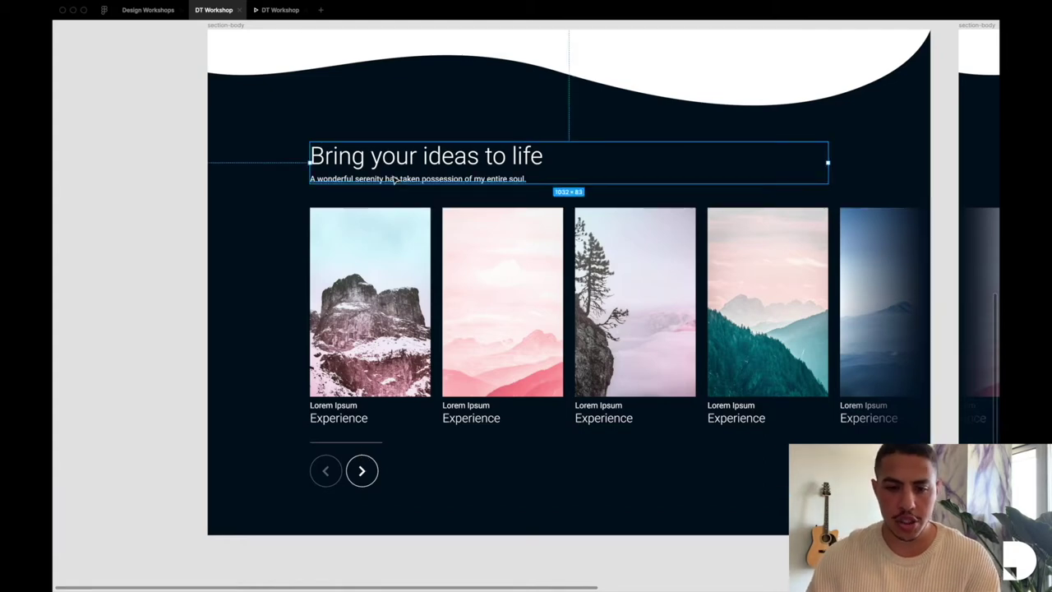
pyautogui.hotkey('ctrl', '\\')
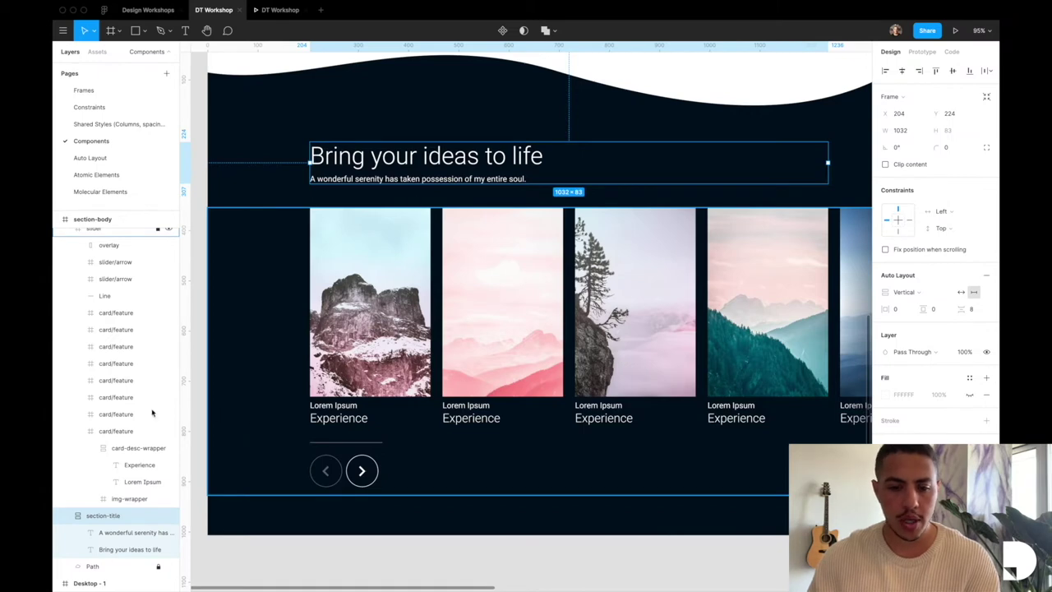
pyautogui.click(120, 533)
pyautogui.click(124, 549)
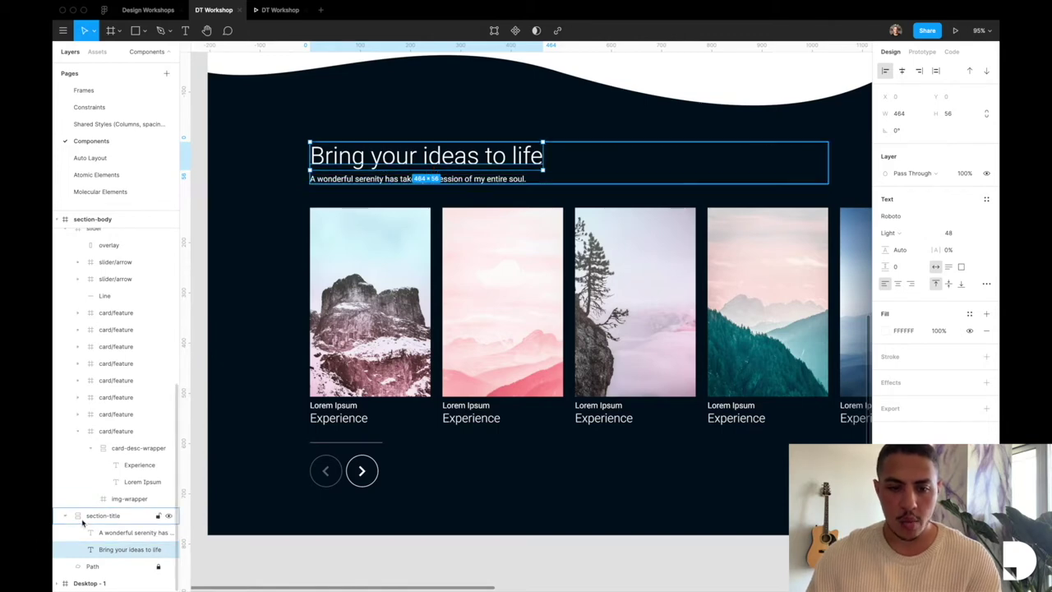
# Step: Inspect how the first card/feature is built, checking its img-wrapper and the text layers inside card-desc-wrapper
pyautogui.click(307, 365)
pyautogui.doubleClick(307, 365)
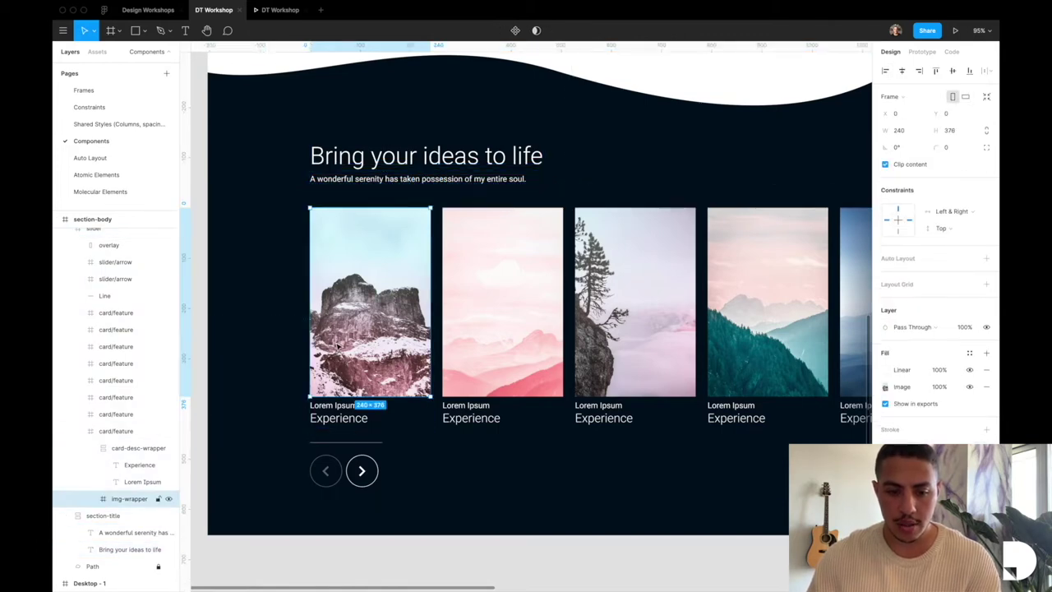
pyautogui.click(145, 432)
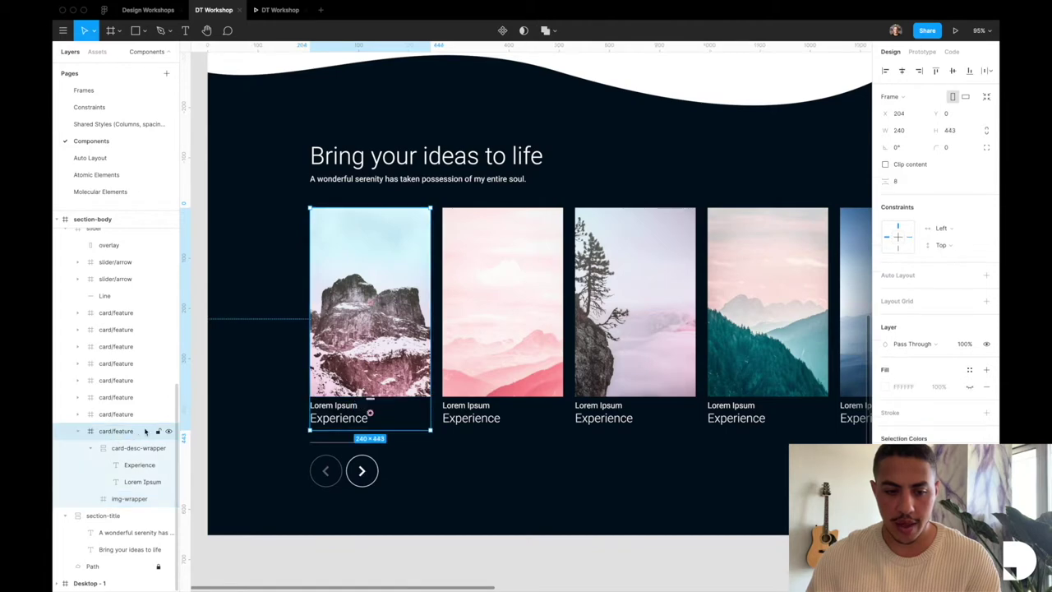
pyautogui.click(91, 448)
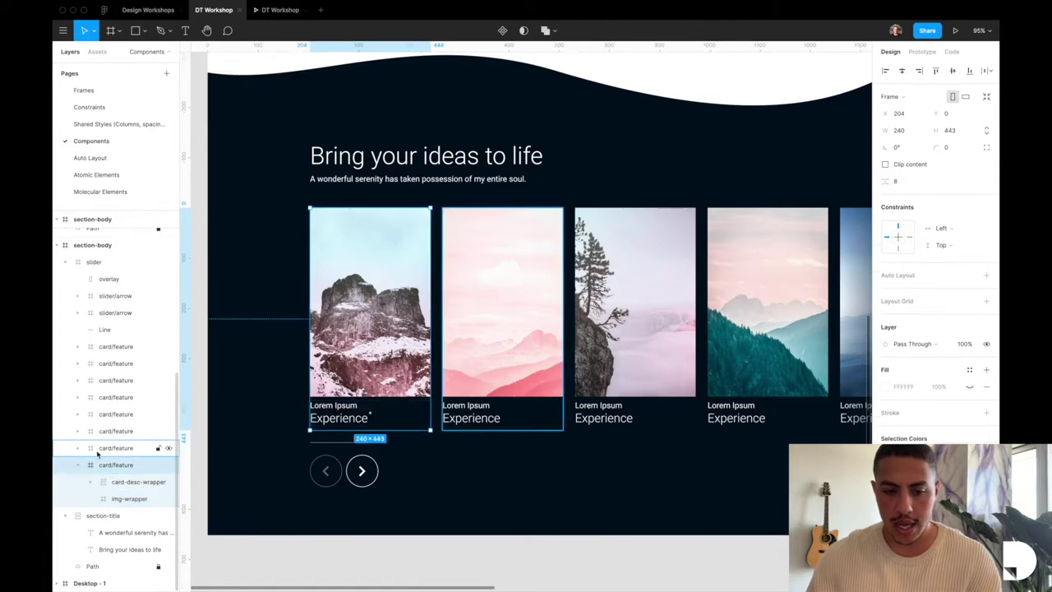
pyautogui.click(123, 503)
pyautogui.click(131, 482)
pyautogui.scroll(3, 304, 400)
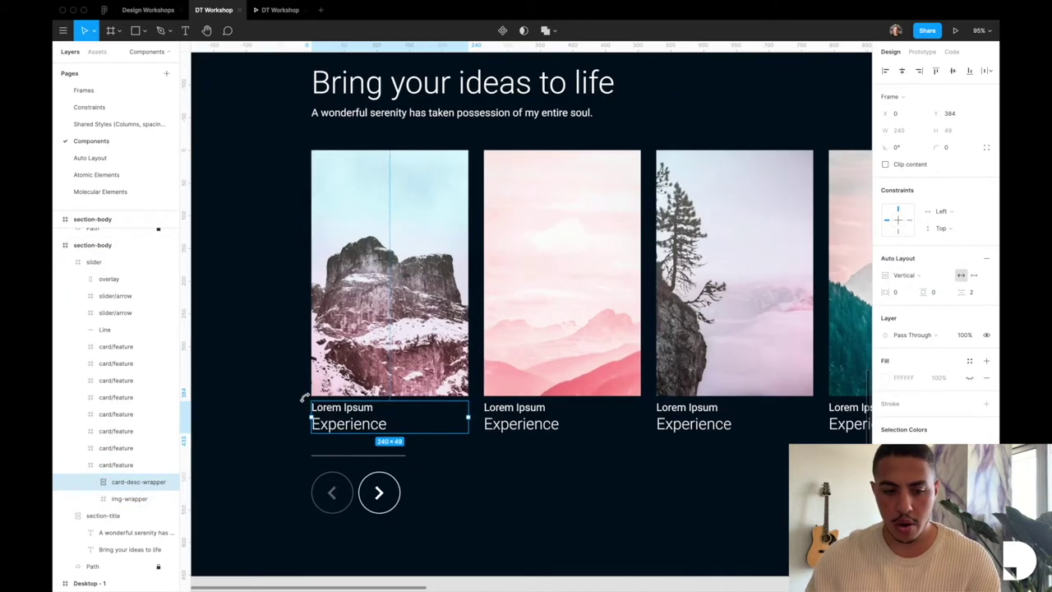
pyautogui.click(90, 481)
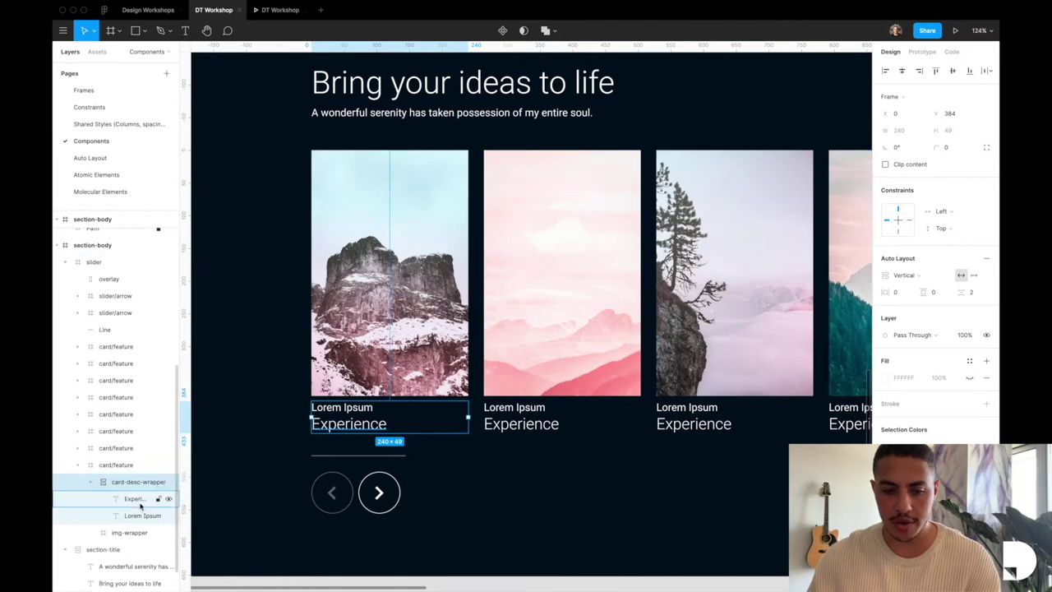
pyautogui.click(140, 515)
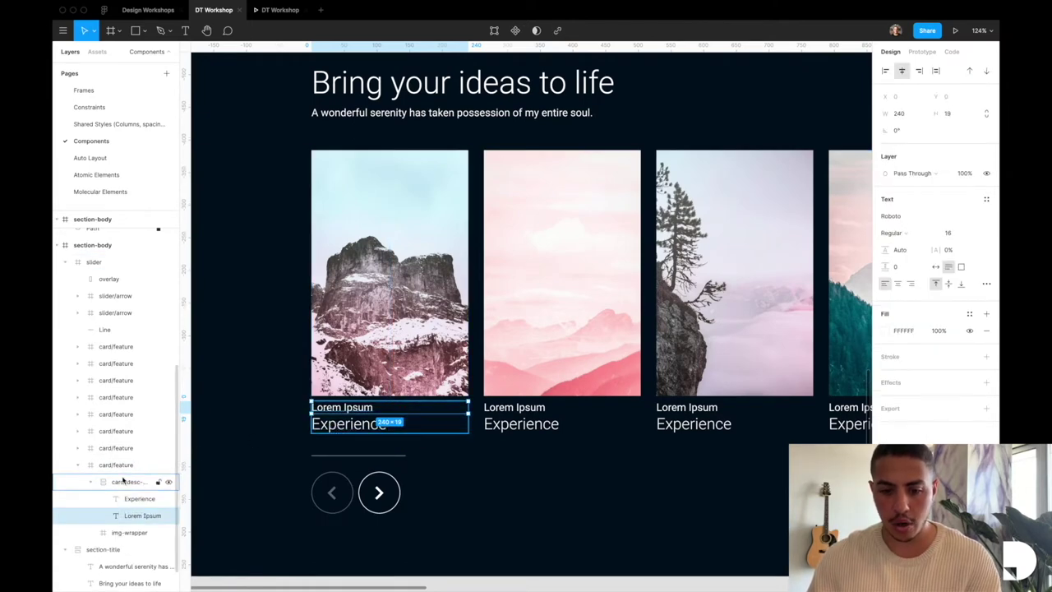
pyautogui.click(148, 481)
pyautogui.scroll(-3, 391, 418)
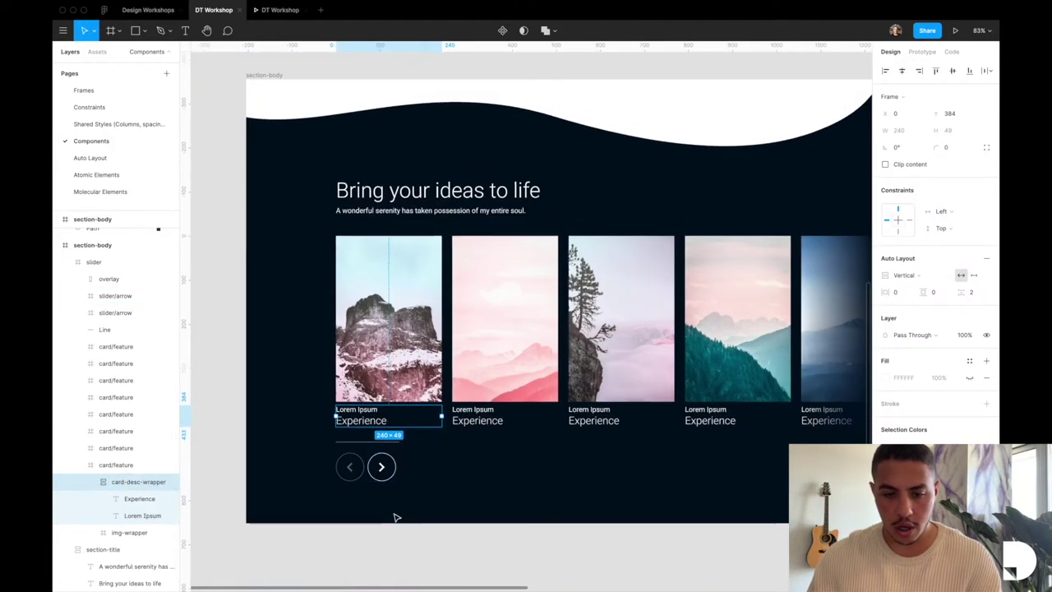
# Step: Inspect the slider's progress line and both arrow buttons, and compare them with the second section-body frame
pyautogui.click(358, 444)
pyautogui.scroll(4, 359, 447)
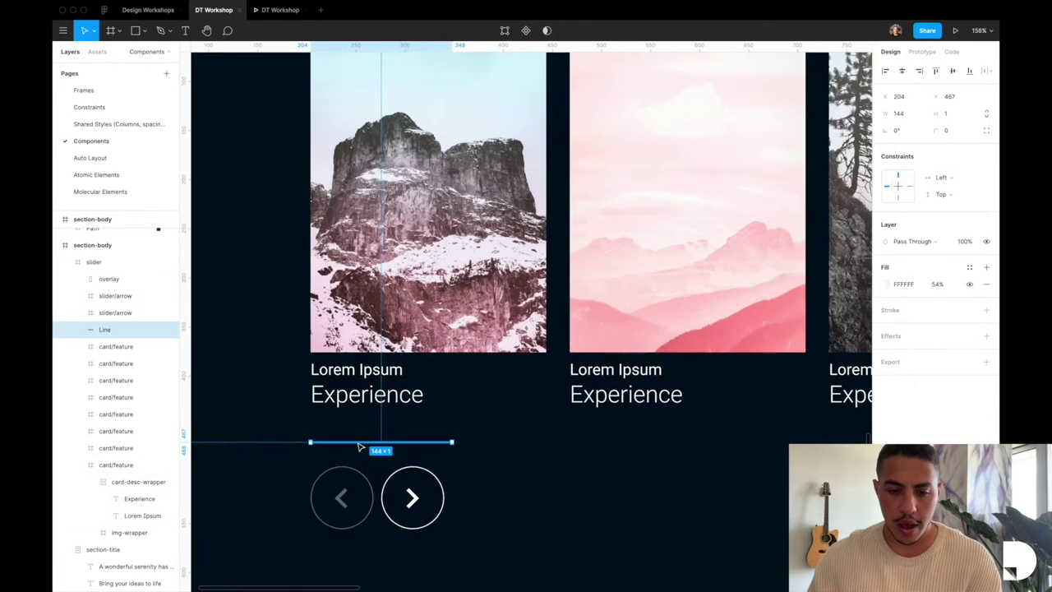
pyautogui.click(368, 521)
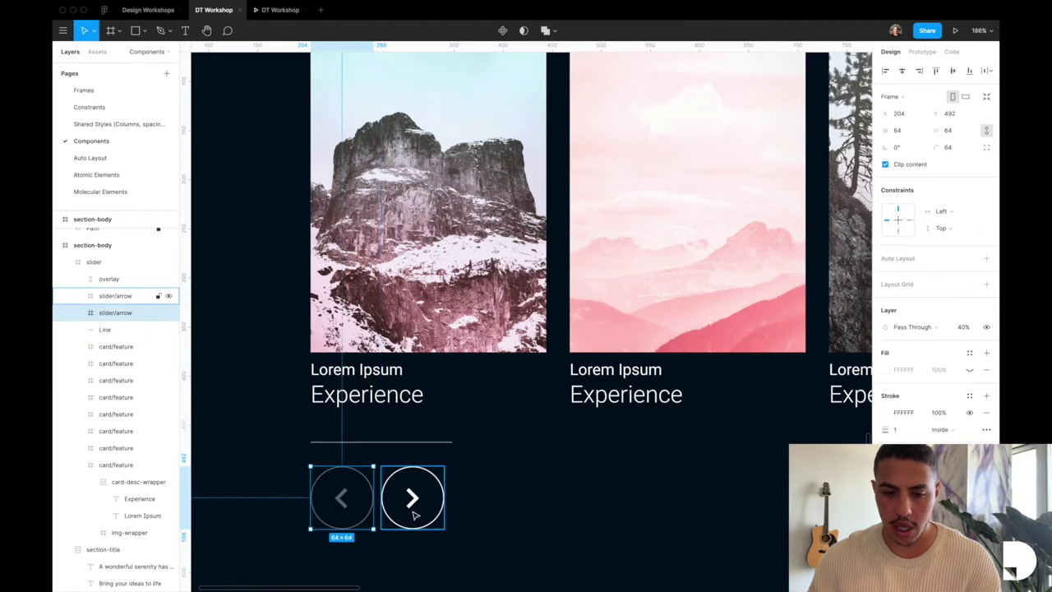
pyautogui.click(416, 515)
pyautogui.click(78, 296)
pyautogui.click(123, 312)
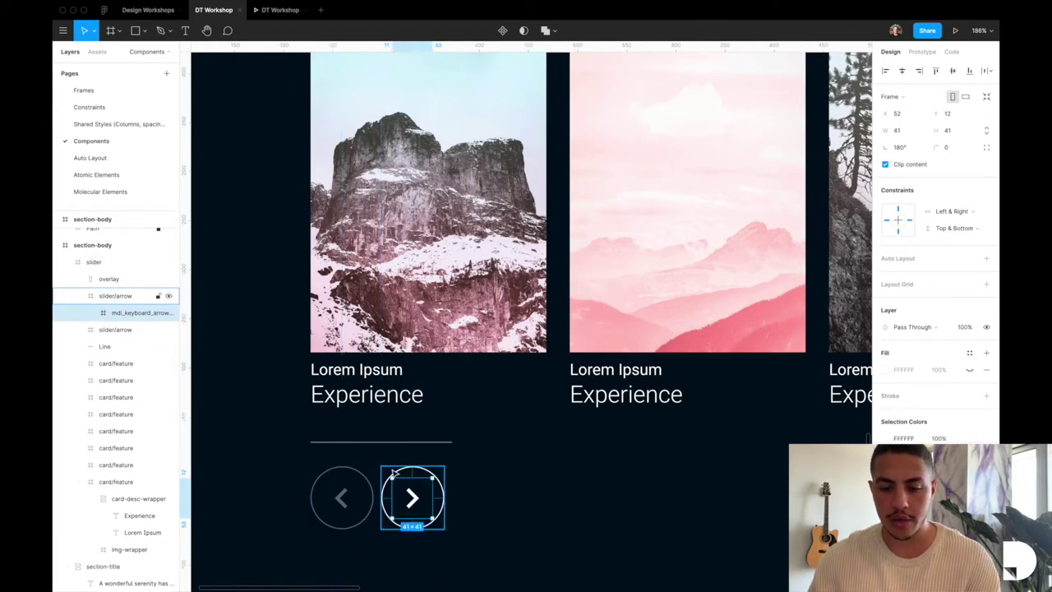
pyautogui.click(445, 527)
pyautogui.scroll(-2, 462, 491)
pyautogui.scroll(-3, 462, 492)
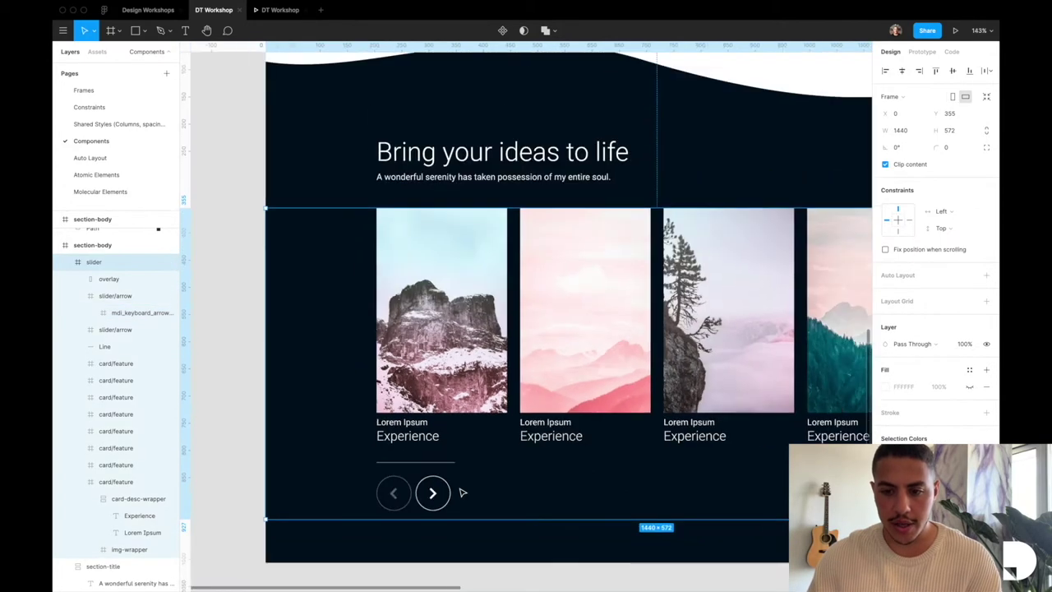
pyautogui.hscroll(2, 463, 493)
pyautogui.hscroll(8, 421, 493)
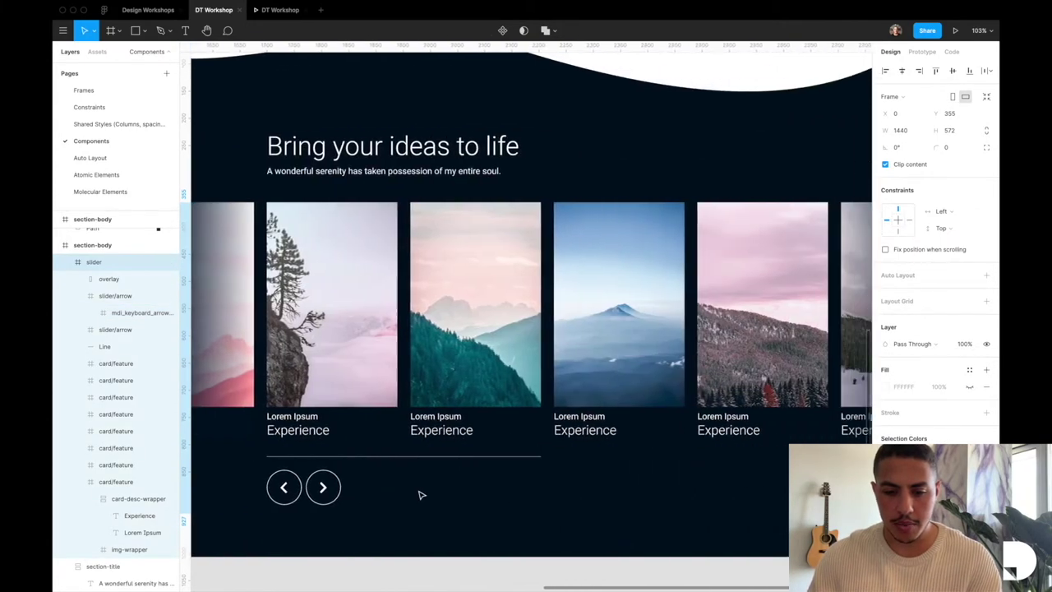
pyautogui.press('super+backslash')
pyautogui.click(411, 551)
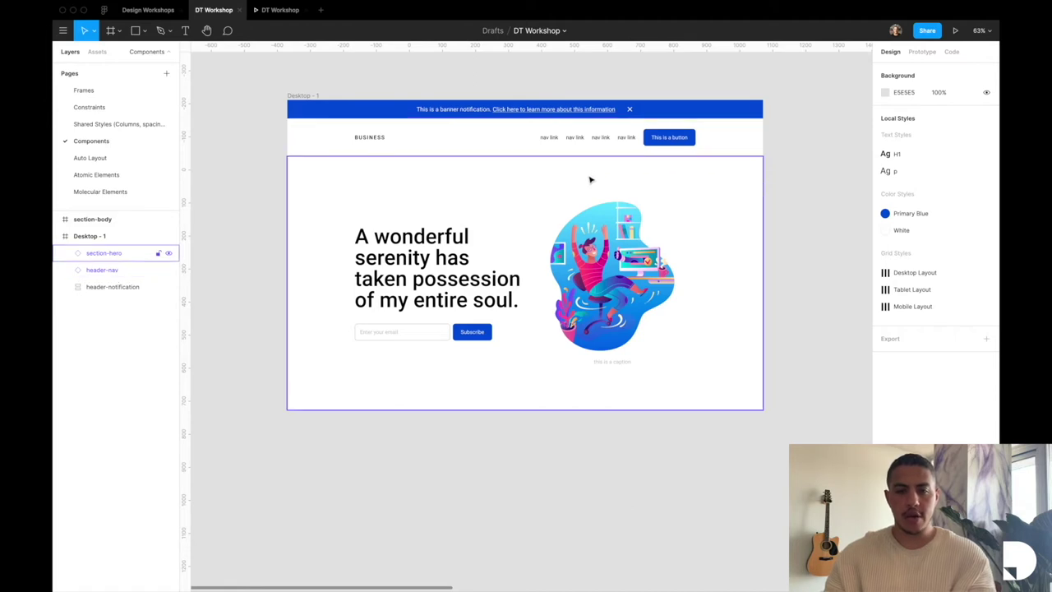
# Step: Extend the Desktop - 1 frame downward to a height of about 2311
pyautogui.click(114, 237)
pyautogui.scroll(-2, 521, 374)
pyautogui.moveTo(521, 366); pyautogui.dragTo(524, 480)
pyautogui.scroll(-2, 525, 480)
pyautogui.scroll(-1, 526, 475)
pyautogui.click(533, 446)
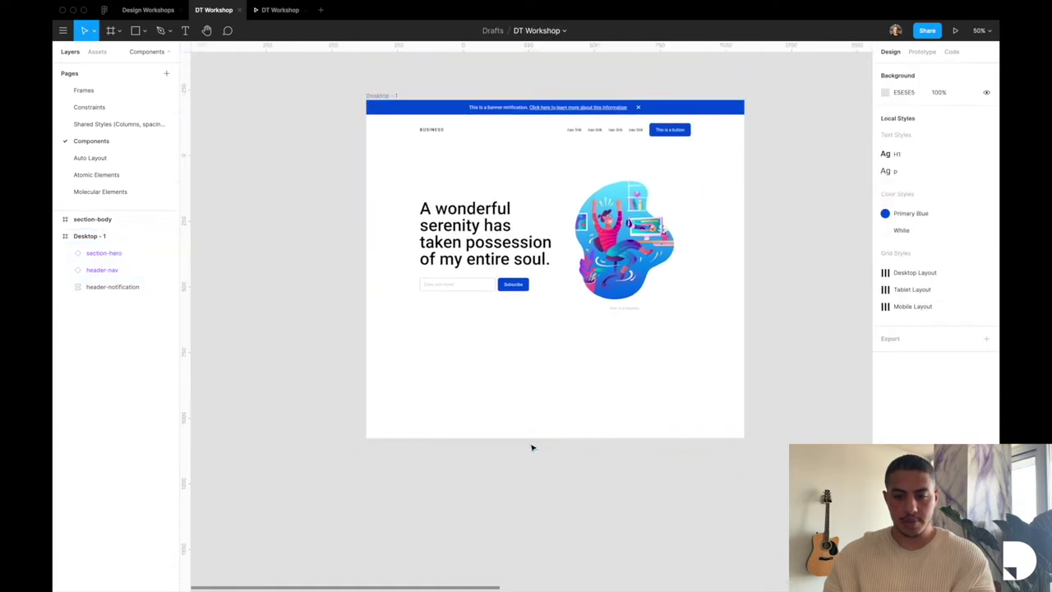
pyautogui.click(123, 237)
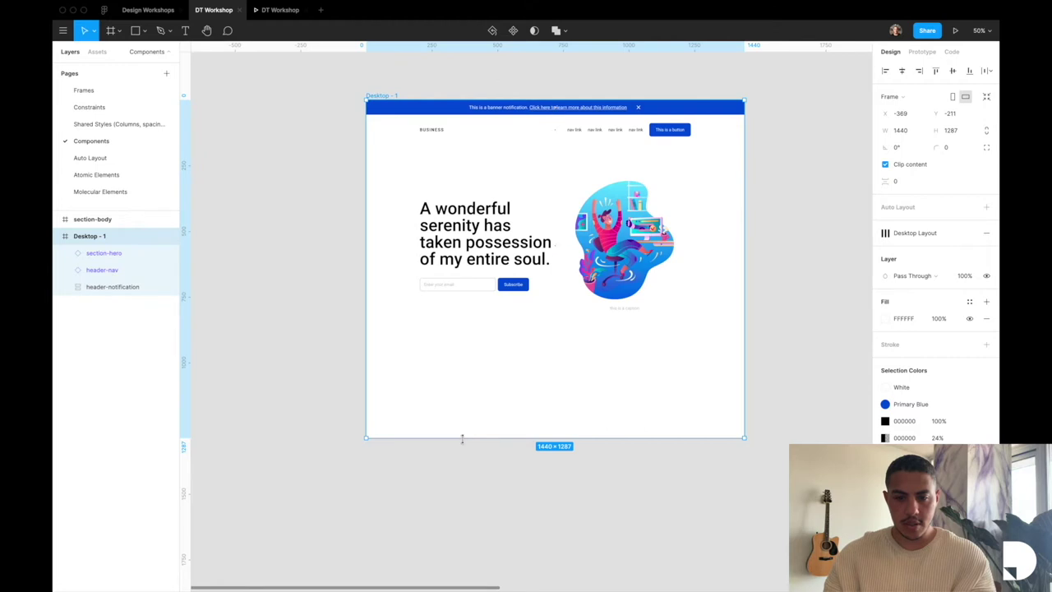
pyautogui.moveTo(459, 461); pyautogui.dragTo(453, 545)
pyautogui.scroll(-3, 453, 545)
pyautogui.scroll(-3, 455, 550)
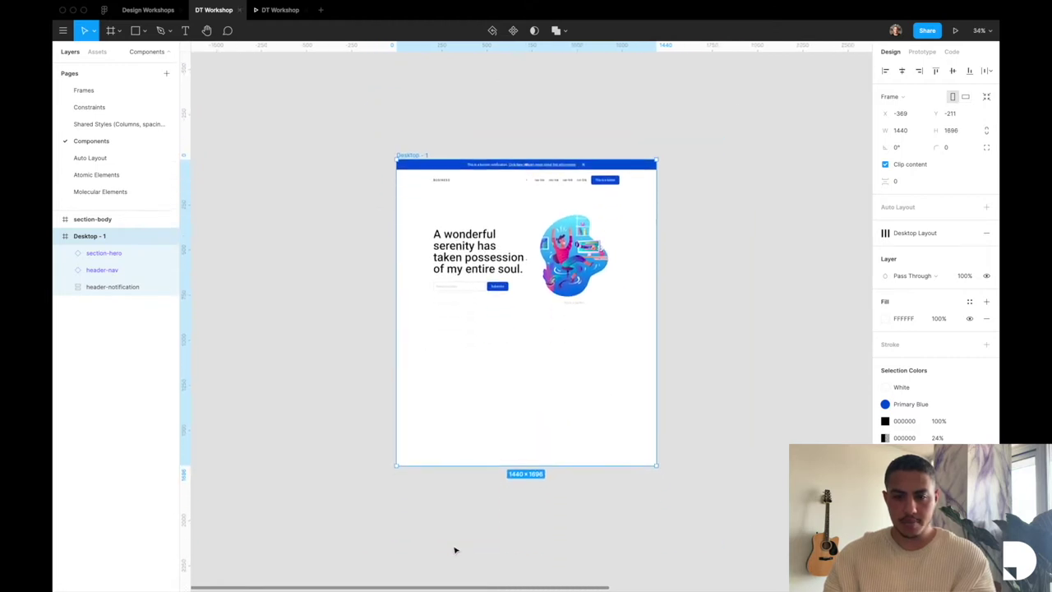
pyautogui.moveTo(523, 413); pyautogui.dragTo(518, 526)
# Step: Draw a full-width frame of about 1440 × 662 below the hero section and name it section-slider
pyautogui.press('f')
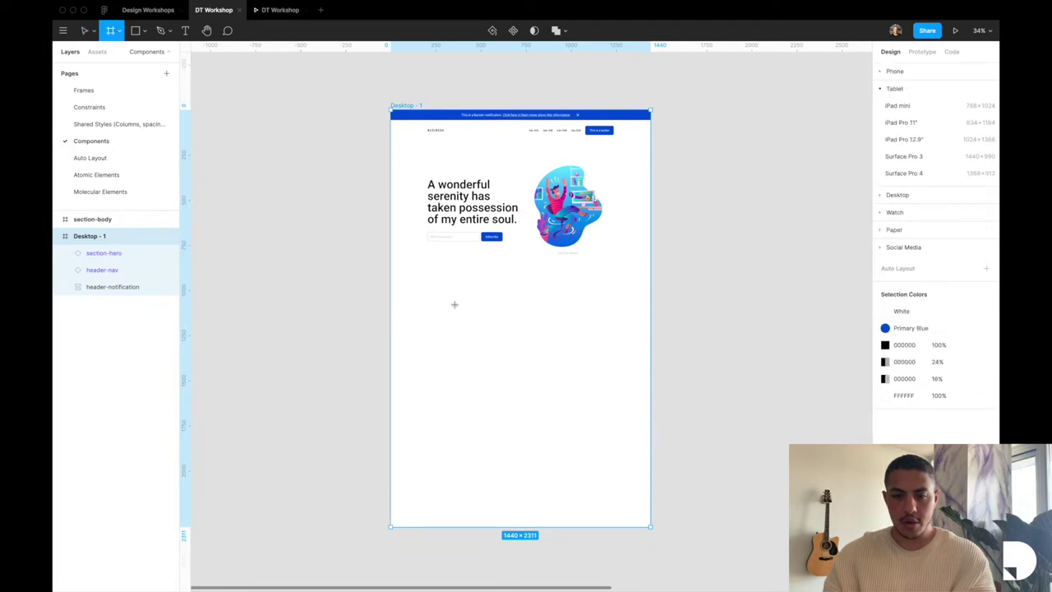
pyautogui.moveTo(416, 281)
pyautogui.mouseDown()
pyautogui.moveTo(551, 387)
pyautogui.moveTo(649, 402)
pyautogui.mouseUp()
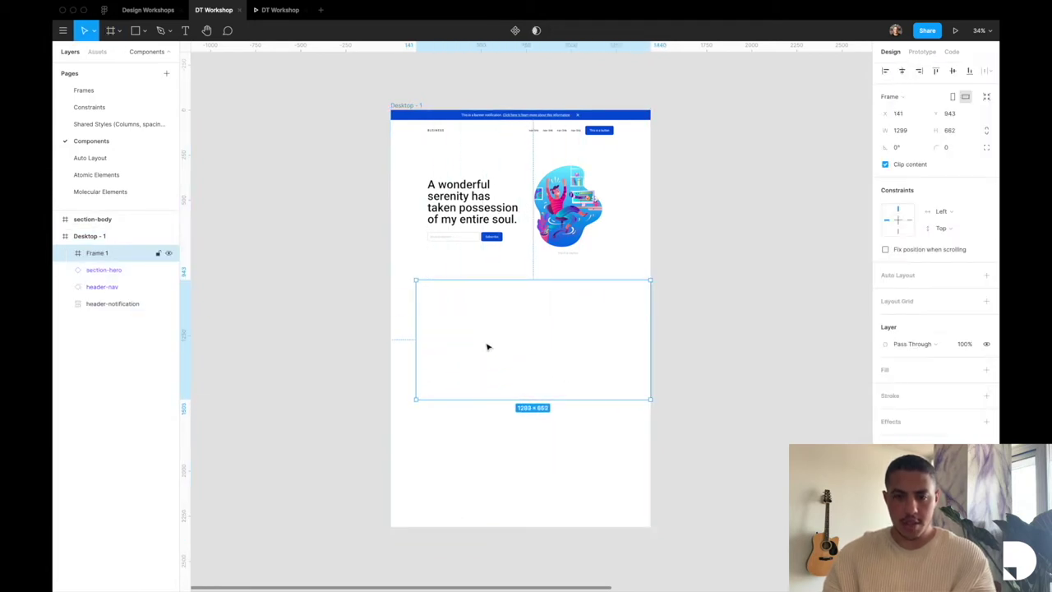
pyautogui.moveTo(416, 309); pyautogui.dragTo(391, 311)
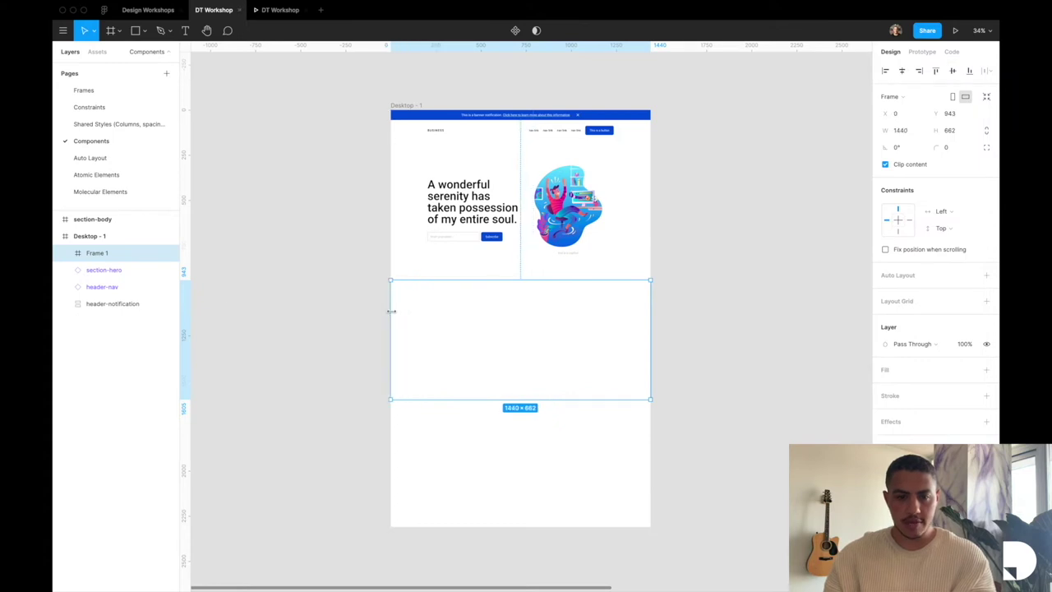
pyautogui.doubleClick(110, 257)
pyautogui.write('section')
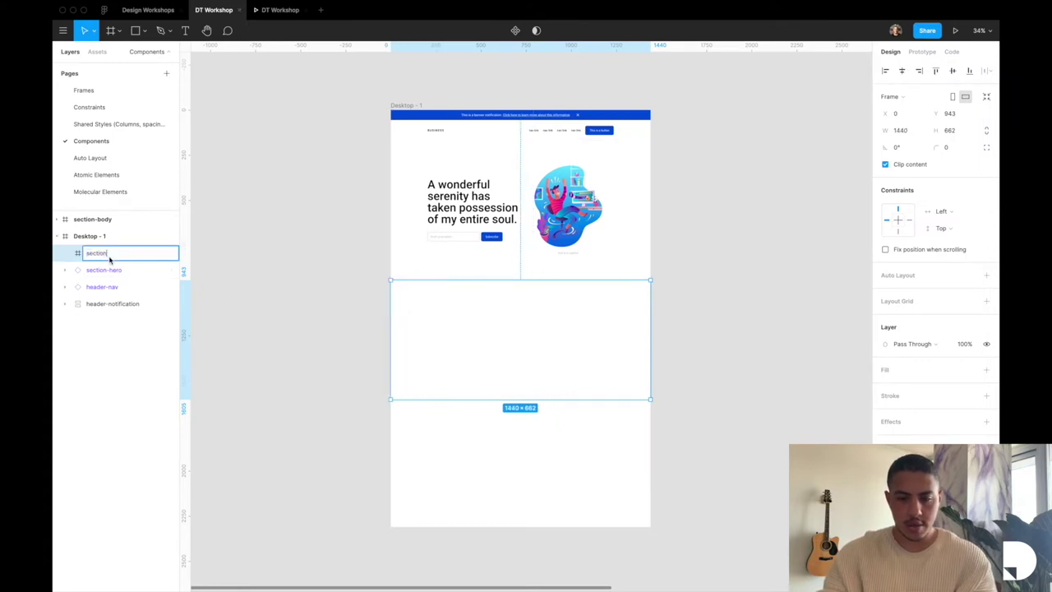
pyautogui.write('-slider')
pyautogui.press('Return')
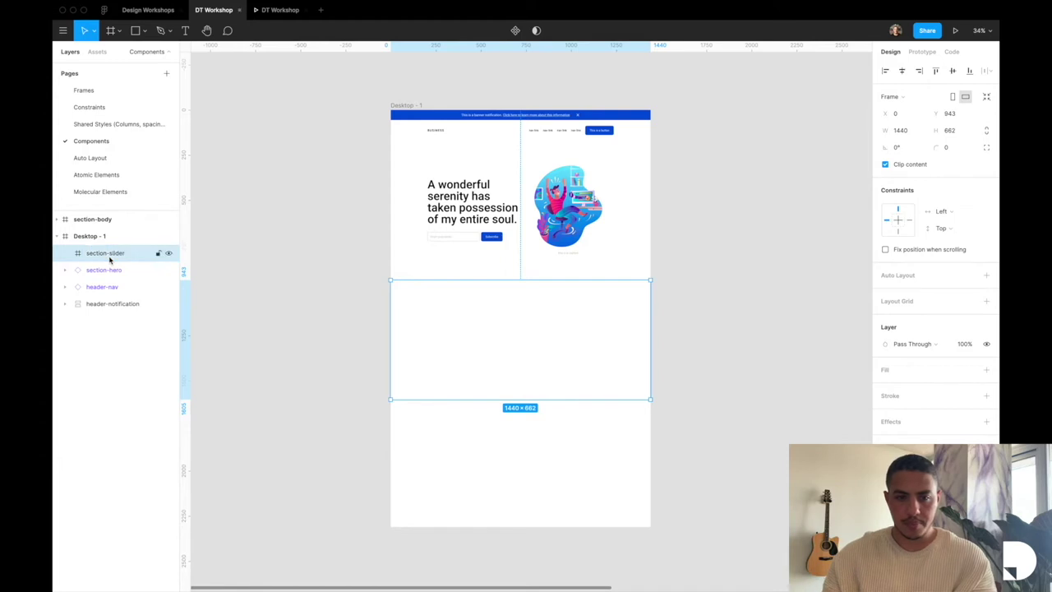
# Step: Move the section-slider frame up to Y 938, against the hero section, and extend its height to about 1001
pyautogui.moveTo(477, 328); pyautogui.dragTo(476, 329)
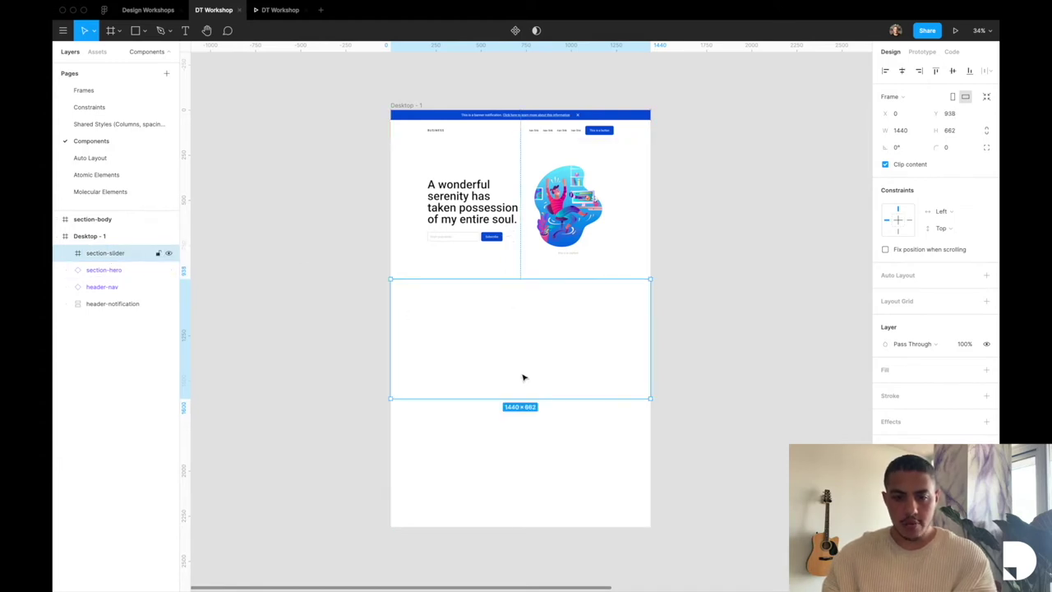
pyautogui.moveTo(513, 397); pyautogui.dragTo(515, 459)
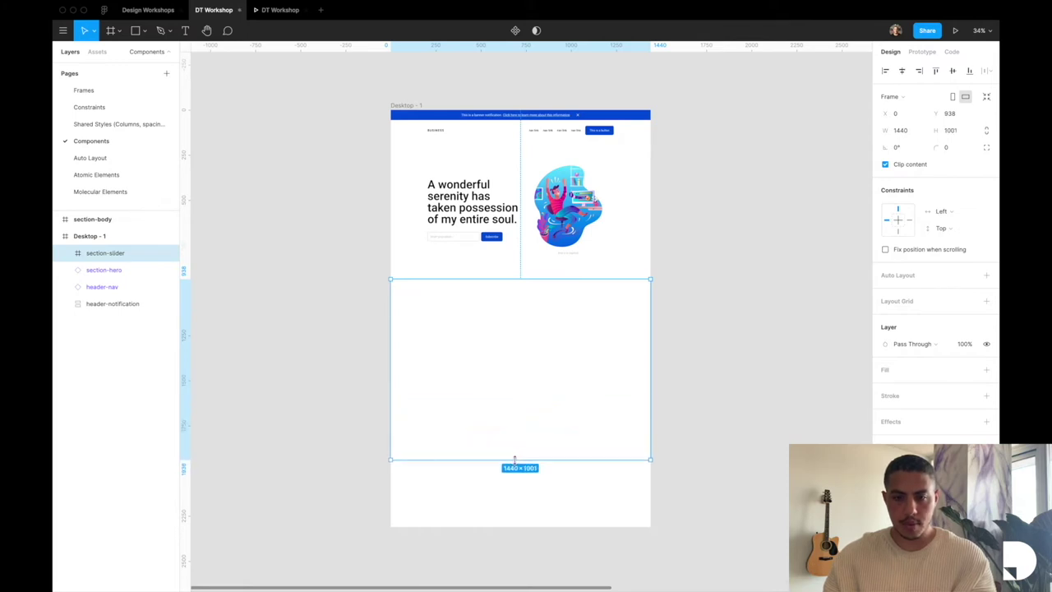
pyautogui.scroll(3, 586, 429)
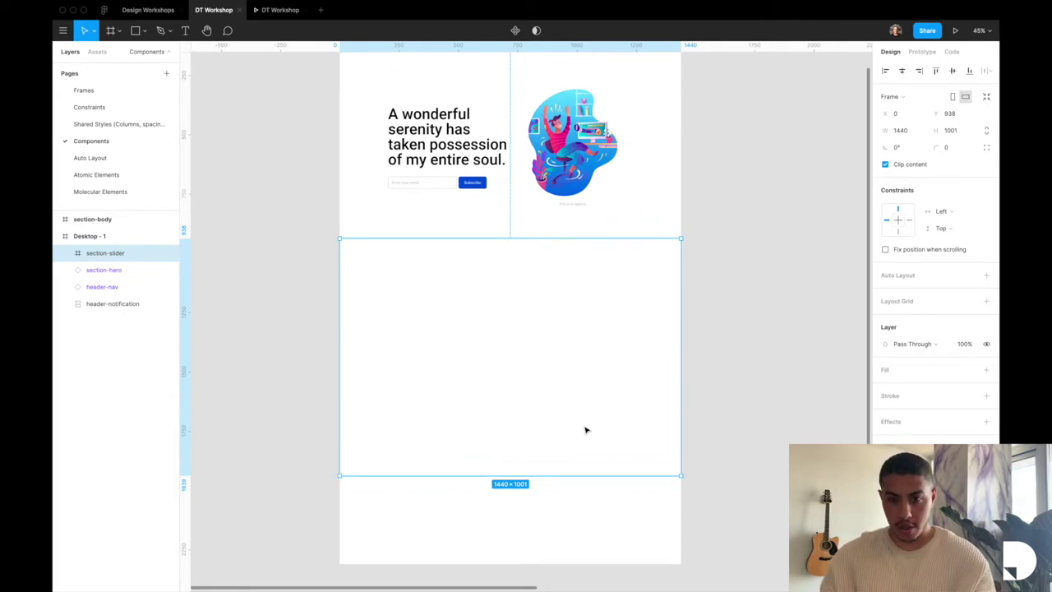
# Step: Show the layout grids over the Desktop - 1 frame and the section-slider area
pyautogui.hotkey('ctrl', 'g')
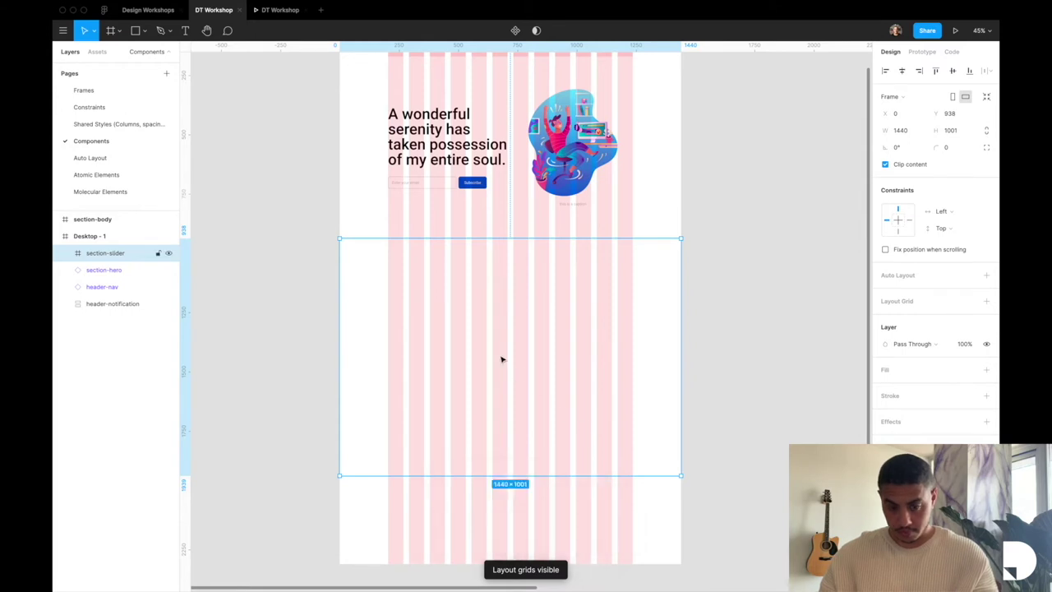
pyautogui.scroll(3, 444, 320)
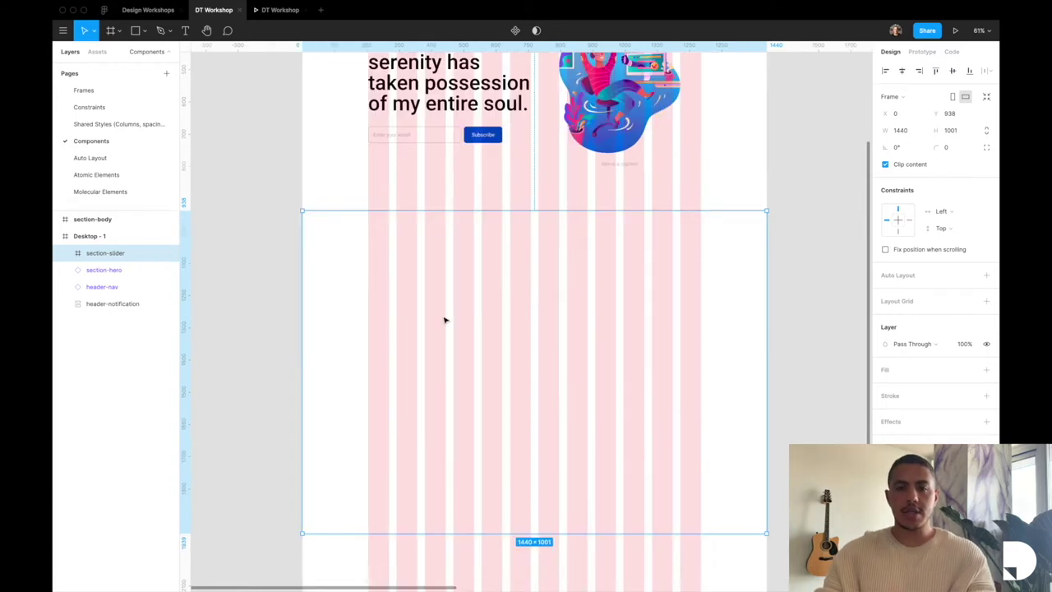
pyautogui.scroll(-2, 449, 329)
pyautogui.scroll(2, 449, 329)
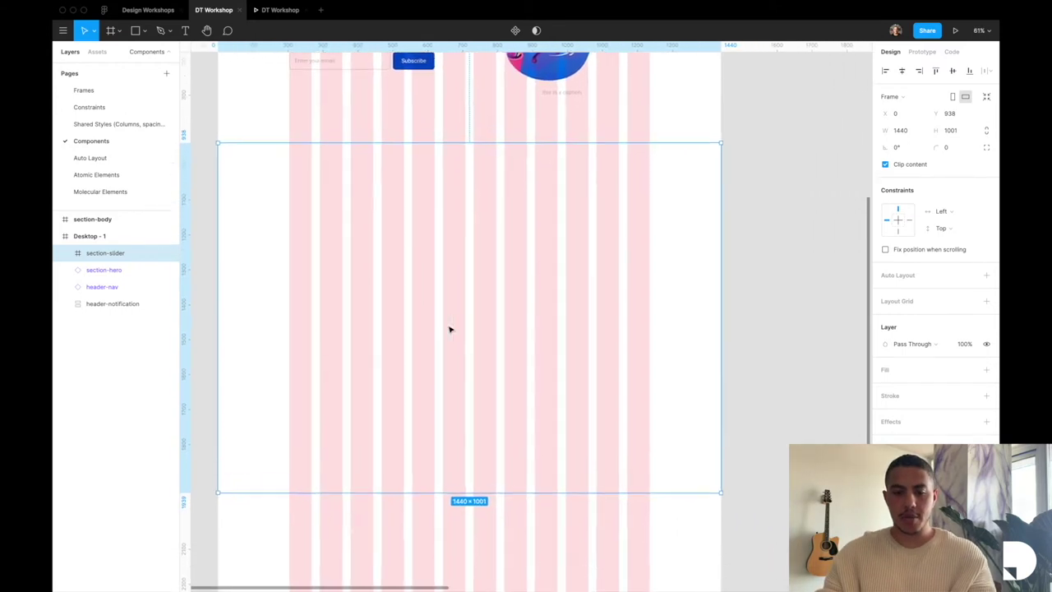
# Step: Add a text box about 1033 × 65 in section-slider with 'A wonderful serenity has taken possession of my entire soul', copied from blindtextgenerator.com in Safari
pyautogui.press('t')
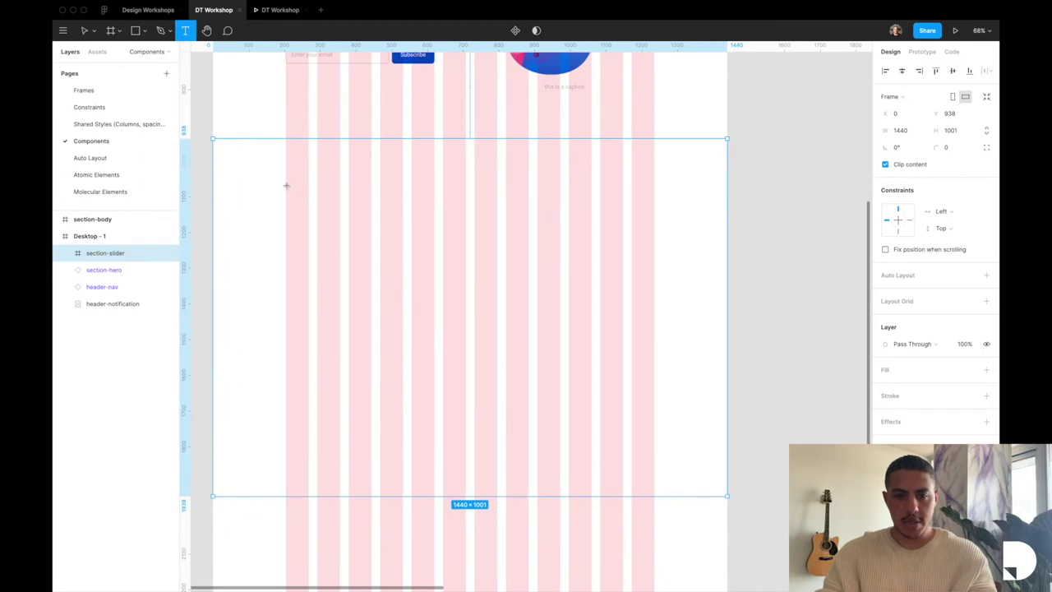
pyautogui.moveTo(285, 190); pyautogui.dragTo(655, 215)
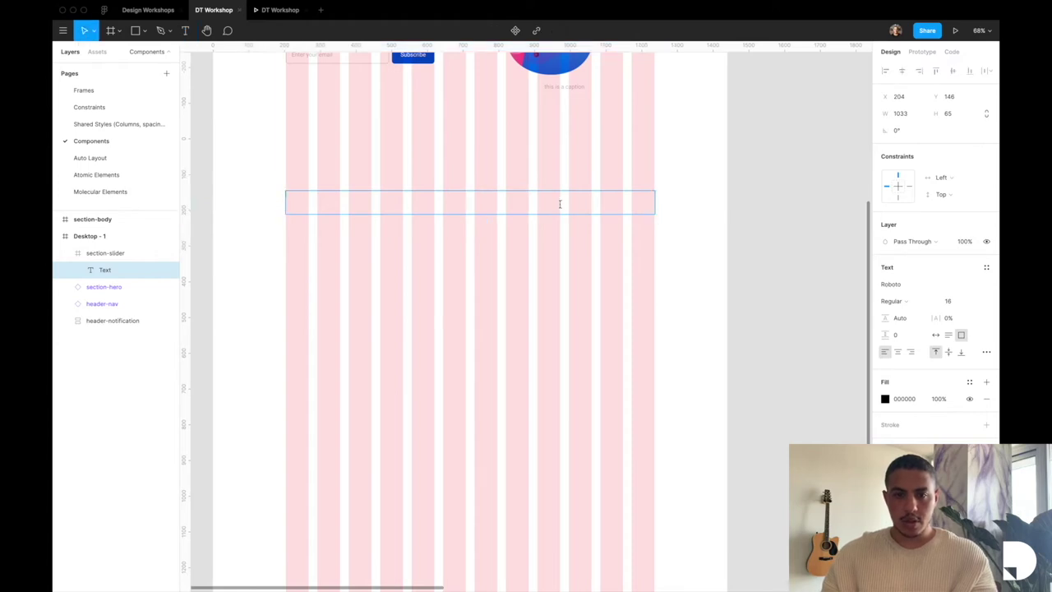
pyautogui.press('super+Tab')
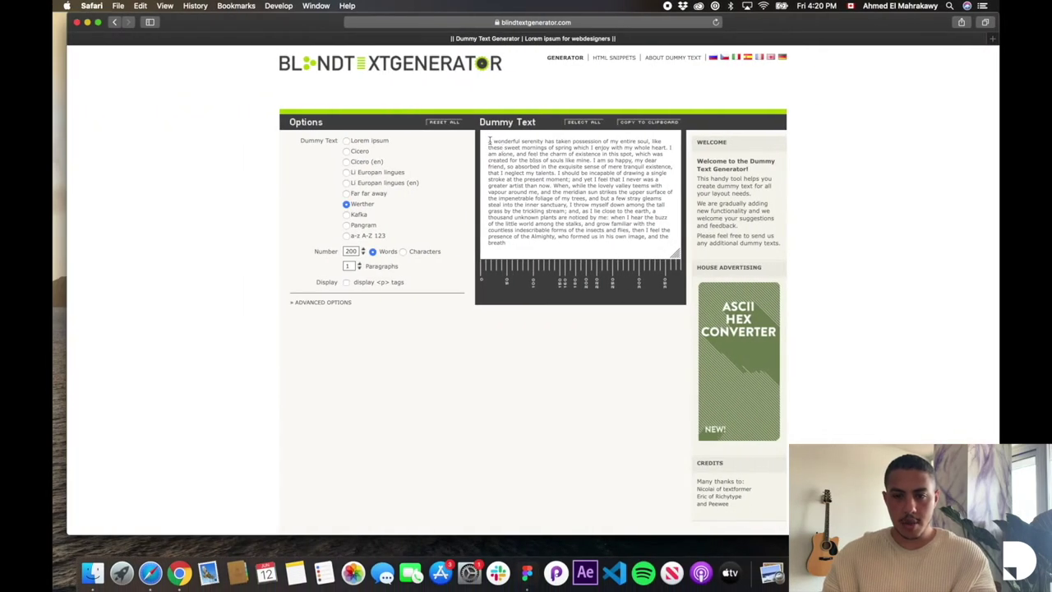
pyautogui.moveTo(488, 140); pyautogui.dragTo(644, 142)
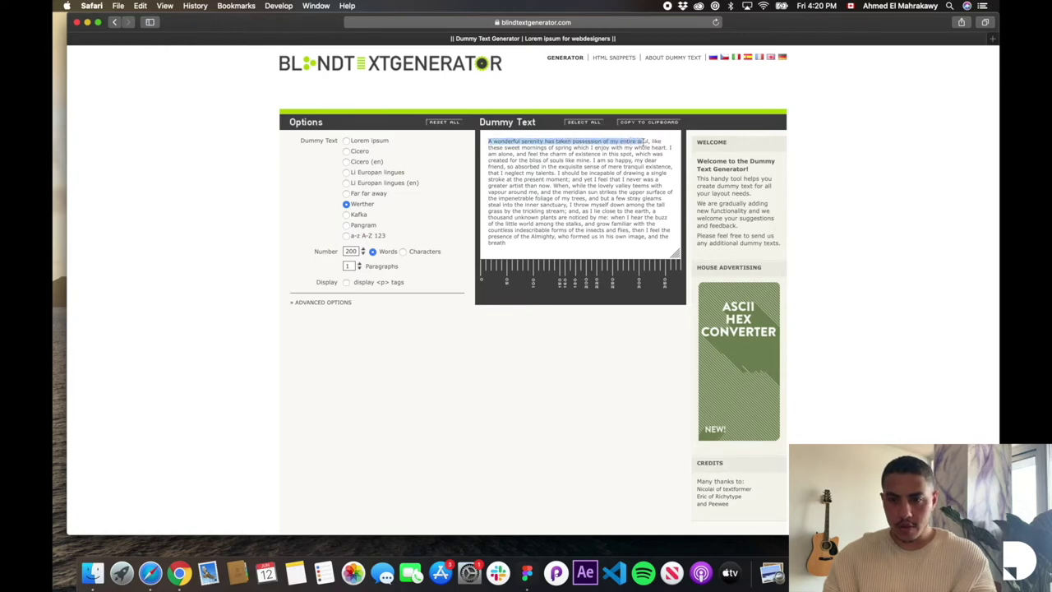
pyautogui.moveTo(649, 142); pyautogui.dragTo(649, 142)
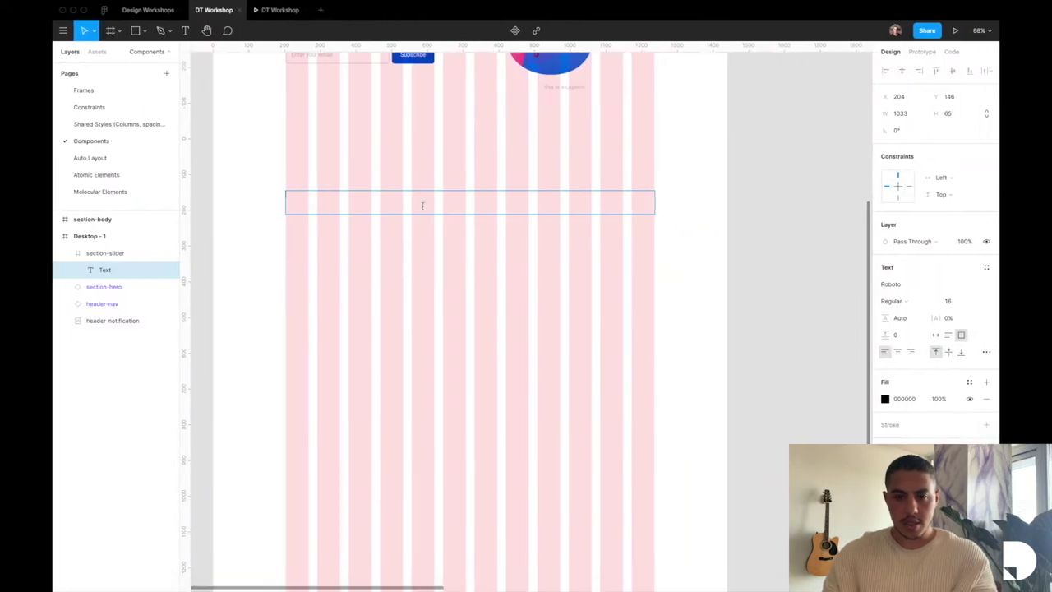
pyautogui.write('A wonderful serenity has taken possession of my entire soul')
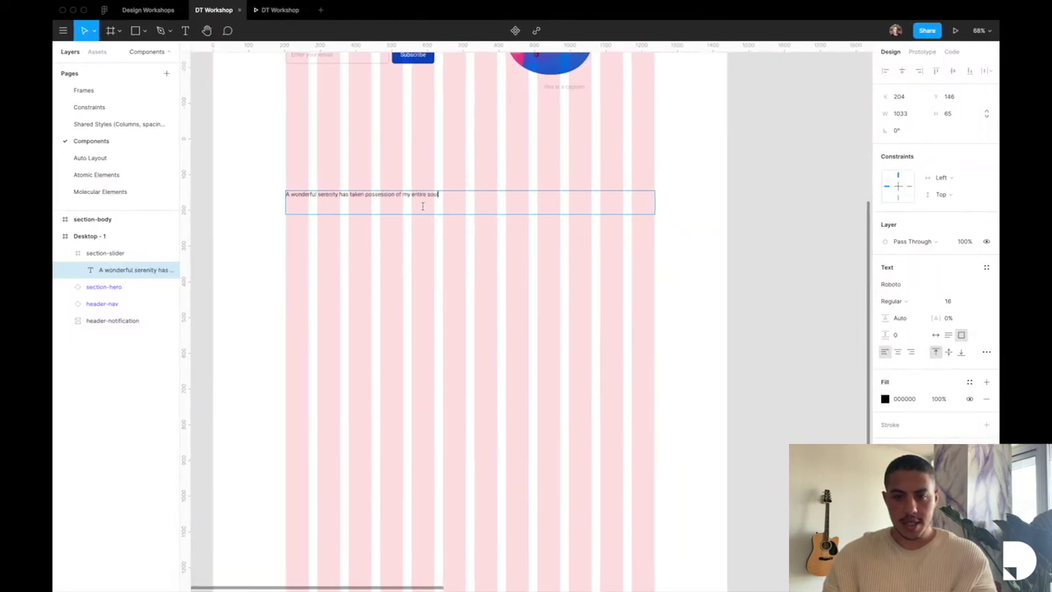
# Step: Switch the title text box to auto height and set its font size to 48
pyautogui.click(948, 336)
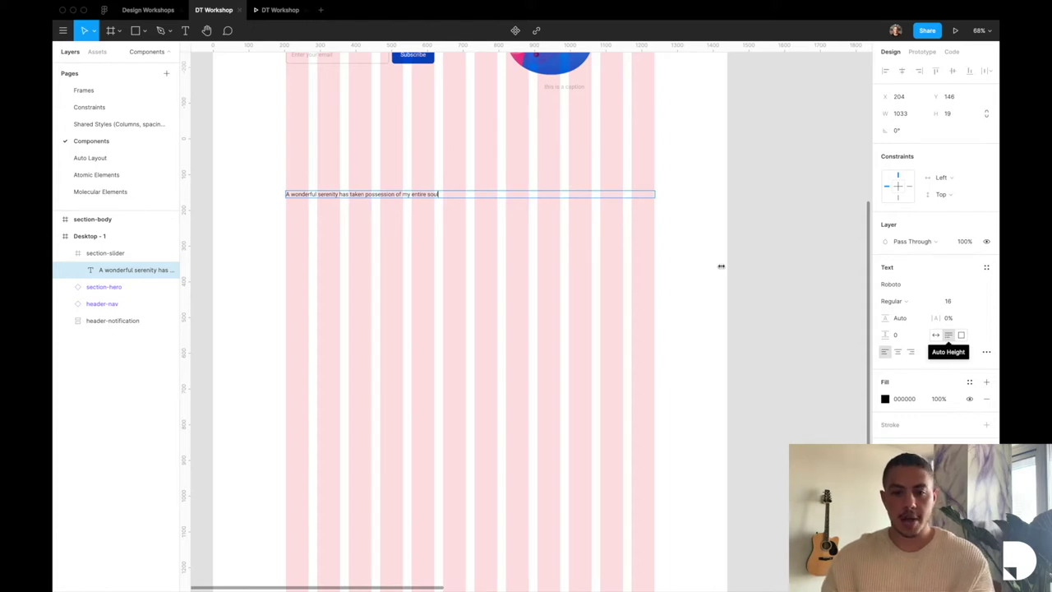
pyautogui.press('Escape')
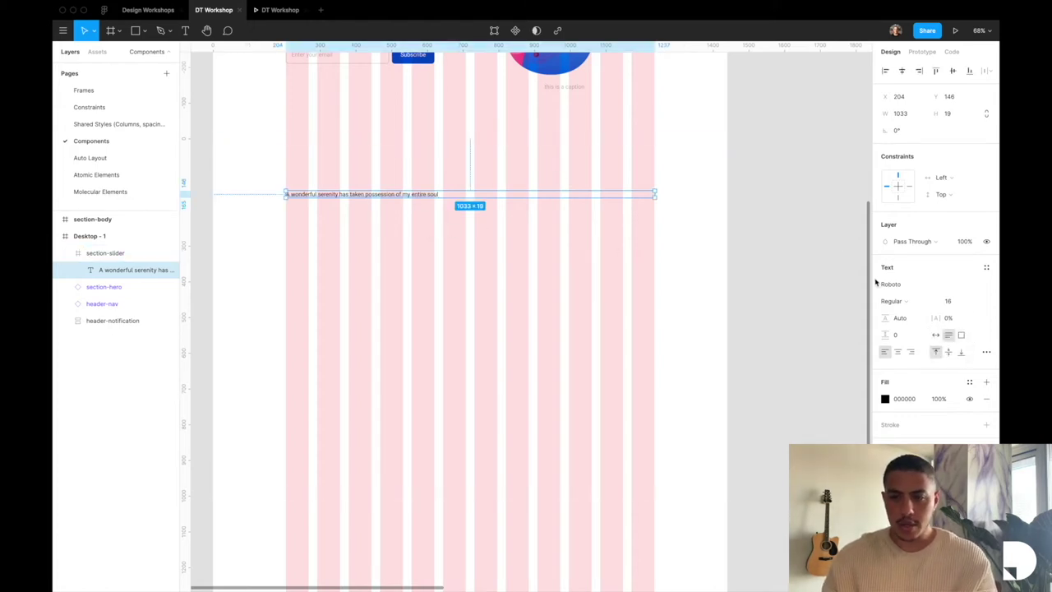
pyautogui.click(950, 301)
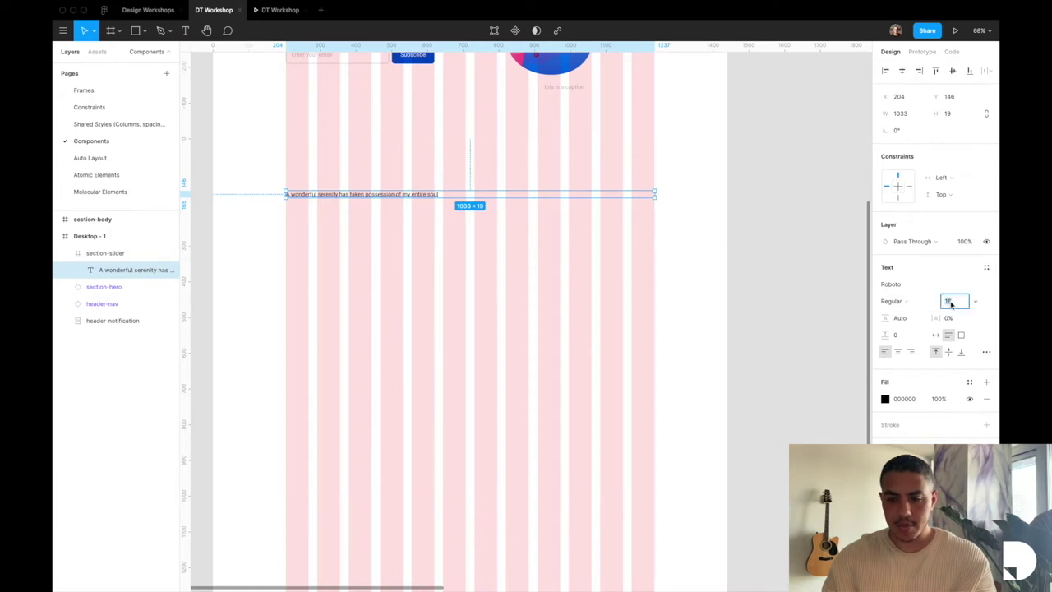
pyautogui.press('Return')
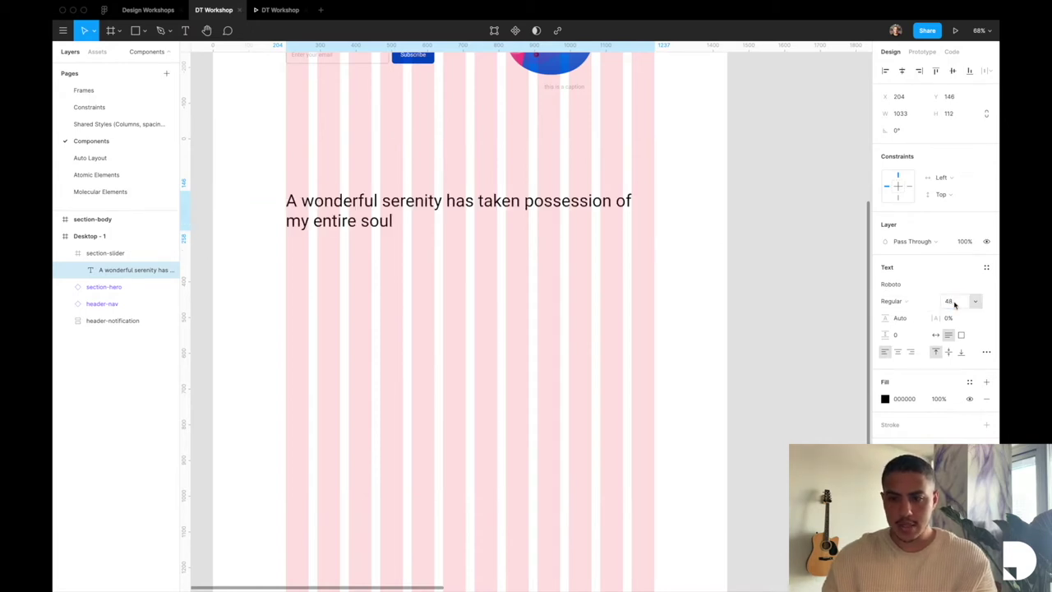
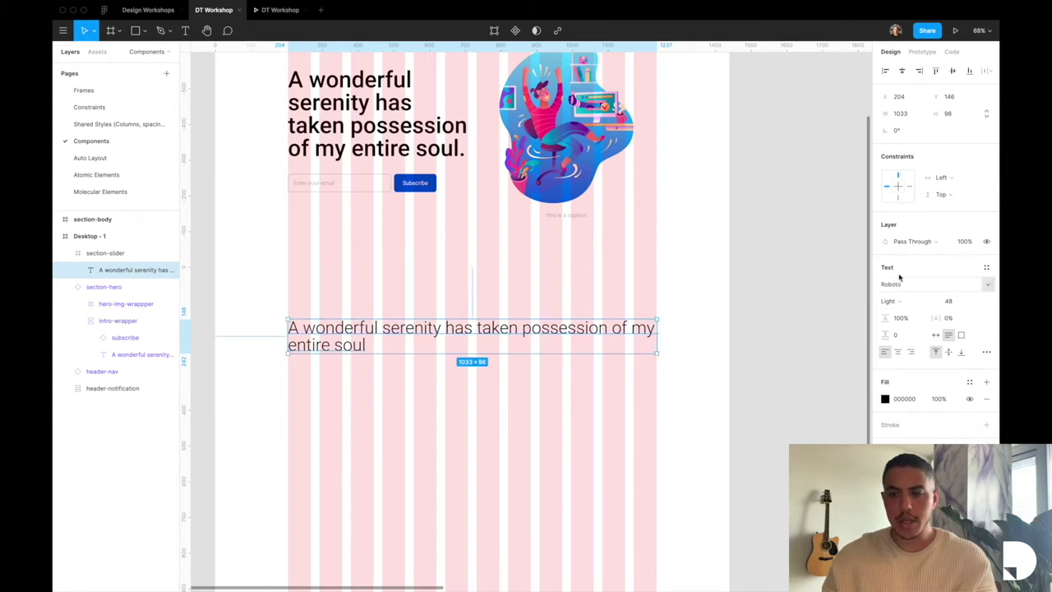
# Step: Save the title's formatting as a text style named H2 and place that style between H1 and p
pyautogui.click(985, 269)
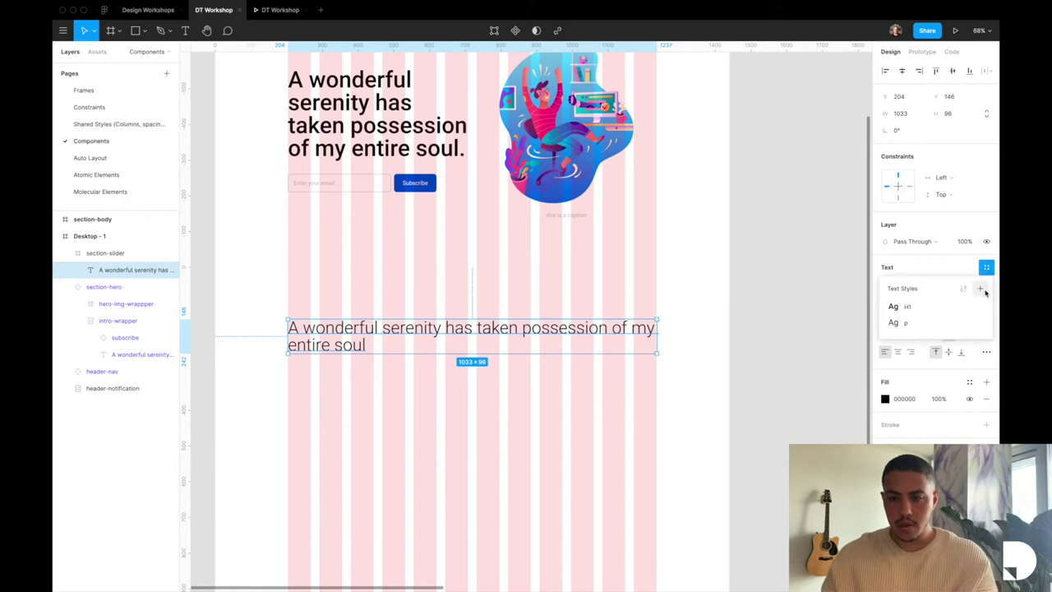
pyautogui.click(984, 289)
pyautogui.write('H')
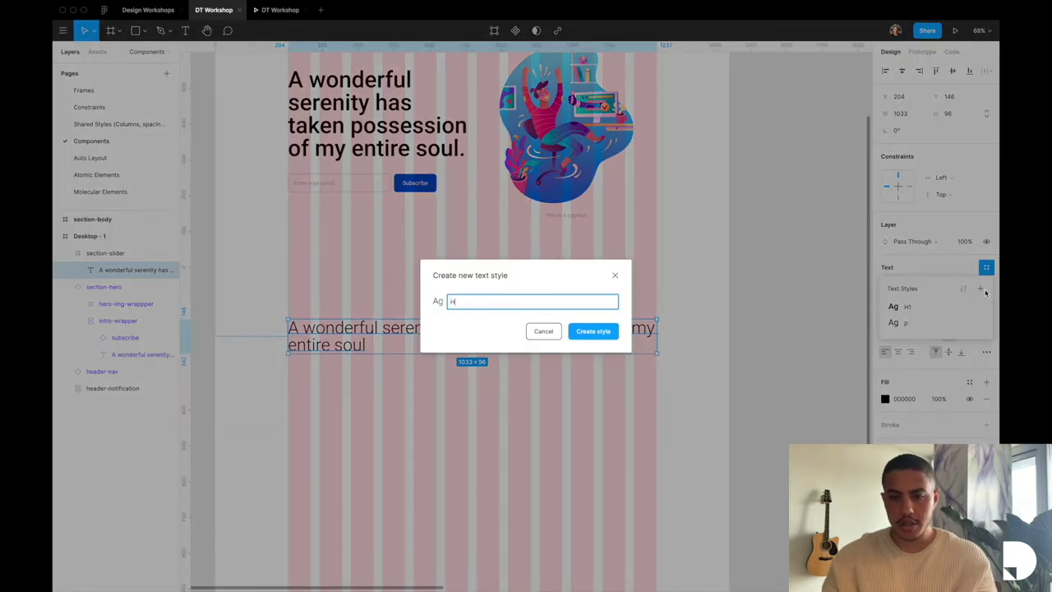
pyautogui.press('Return')
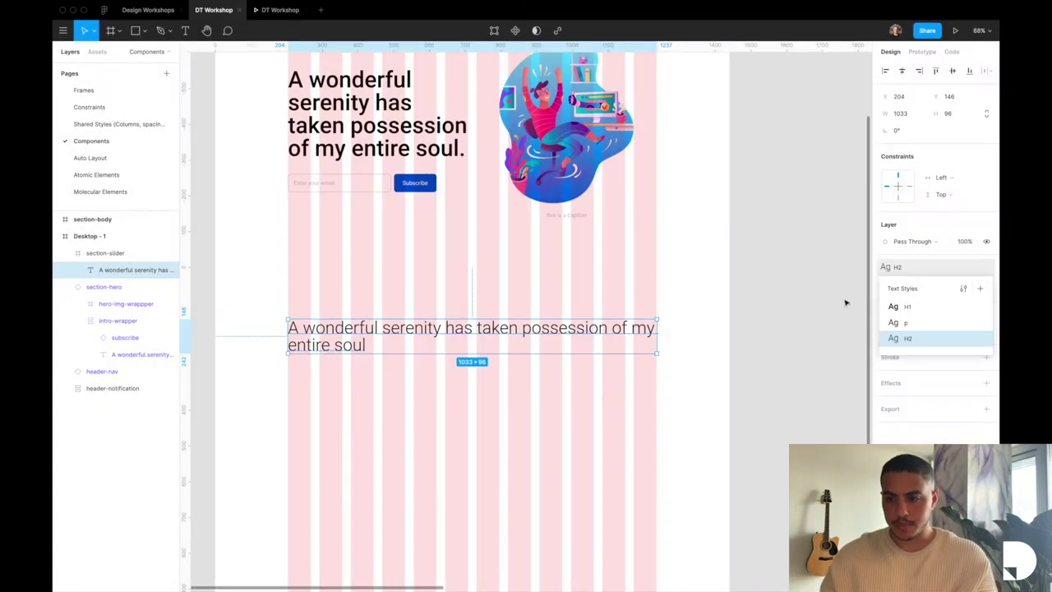
pyautogui.click(846, 303)
pyautogui.click(899, 189)
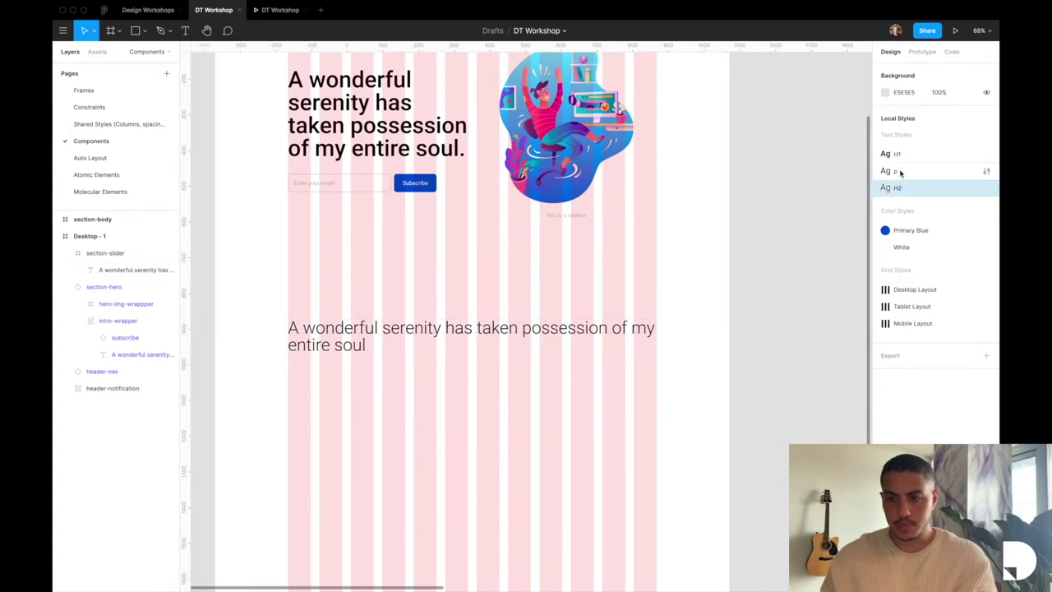
# Step: Duplicate the section-slider title directly below itself and position the copy at Y 250, 8 px under the original
pyautogui.click(726, 312)
pyautogui.scroll(5, 724, 316)
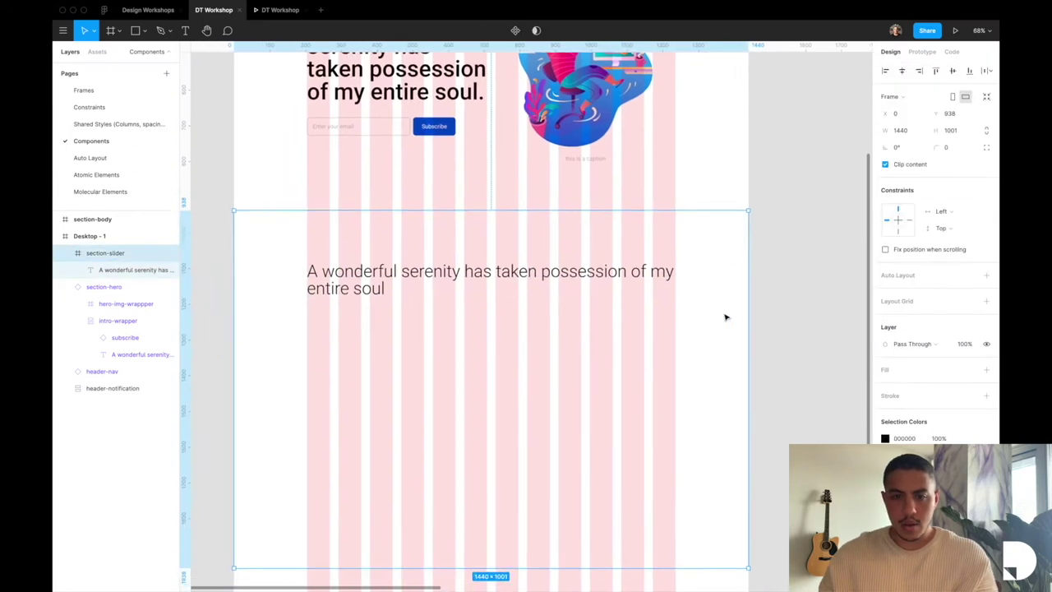
pyautogui.hscroll(-5, 681, 317)
pyautogui.scroll(-3, 585, 301)
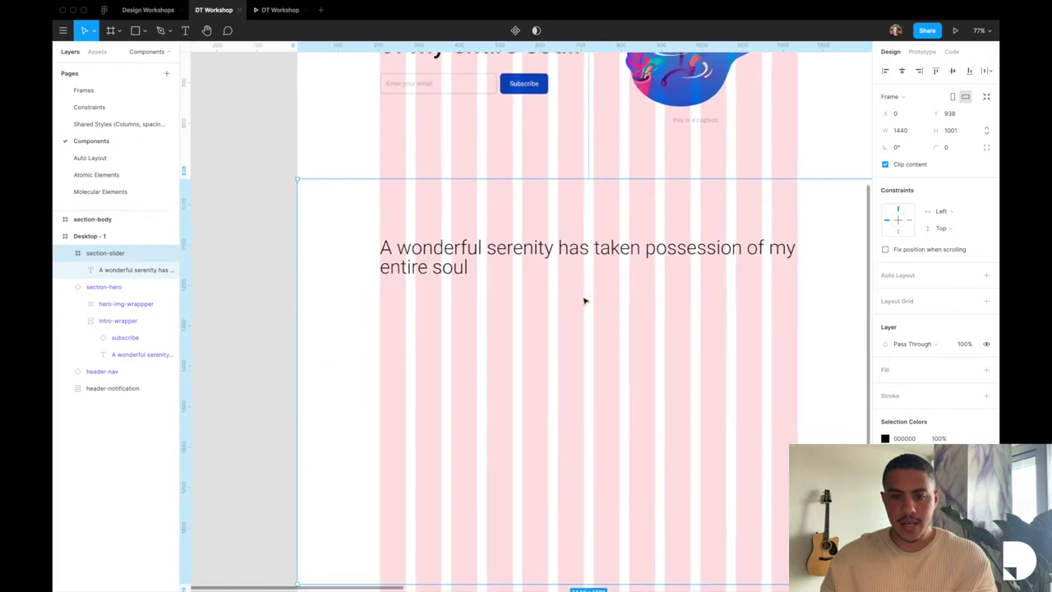
pyautogui.click(404, 247)
pyautogui.moveTo(404, 247); pyautogui.dragTo(407, 291)
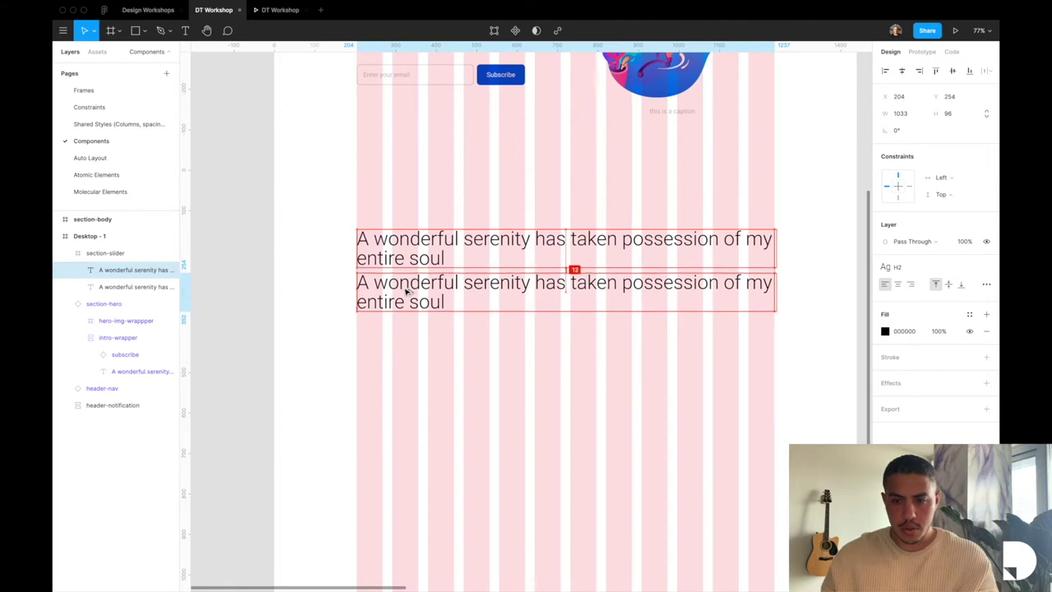
pyautogui.press('Up')
pyautogui.press('Up')
pyautogui.press('Up')
pyautogui.press('Up')
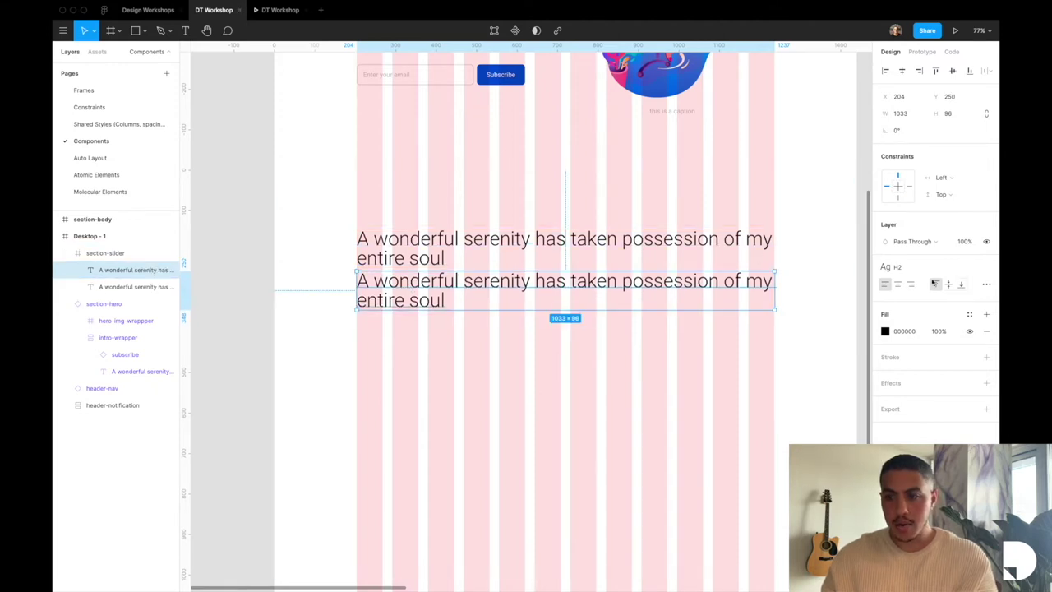
# Step: Detach the H2 style from the duplicated text and apply the p text style to it
pyautogui.click(986, 268)
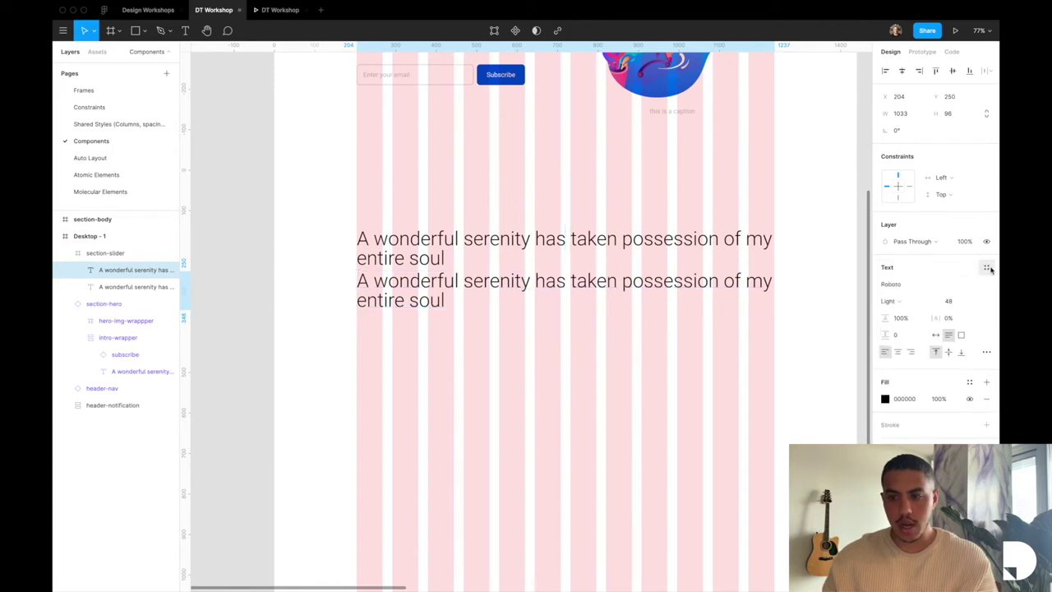
pyautogui.click(985, 268)
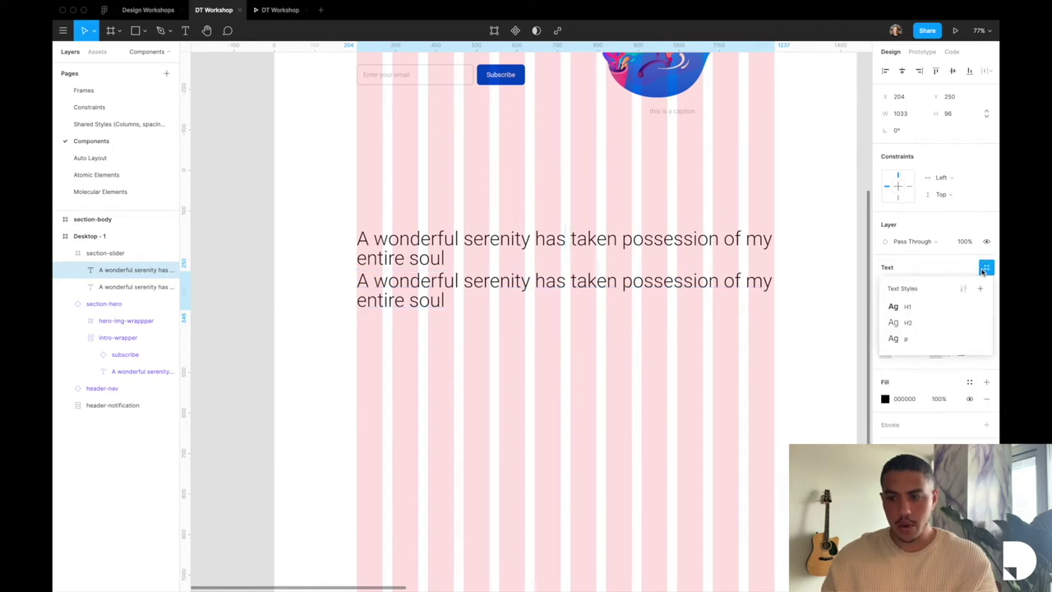
pyautogui.click(926, 338)
pyautogui.hscroll(2, 481, 324)
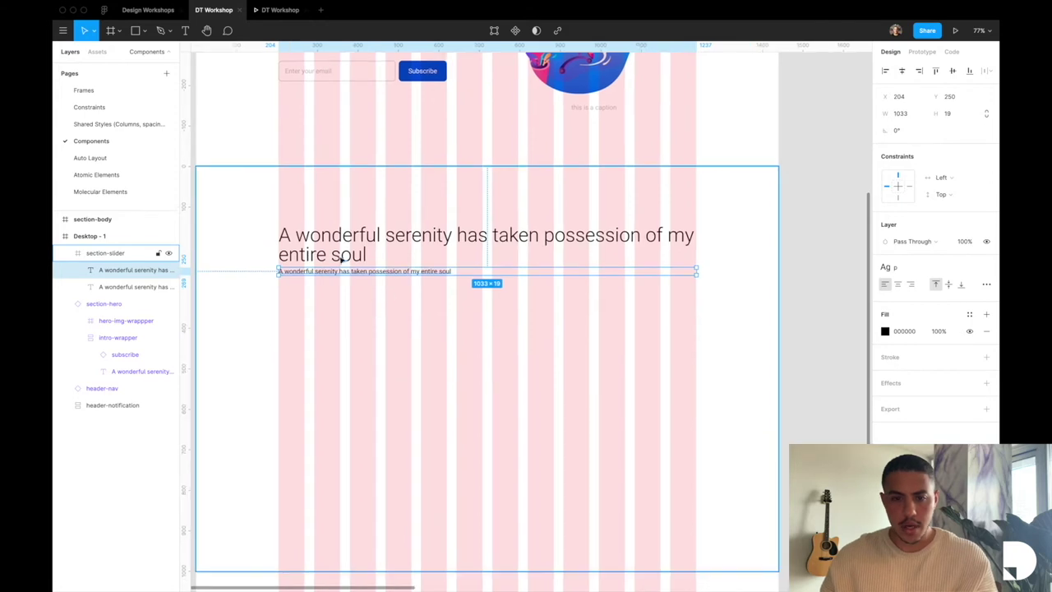
# Step: Wrap the title and the small text in a frame named section-header and add vertical auto layout to it
pyautogui.keyDown('shift'); pyautogui.click(96, 288); pyautogui.keyUp('shift')
pyautogui.press('super+alt+g')
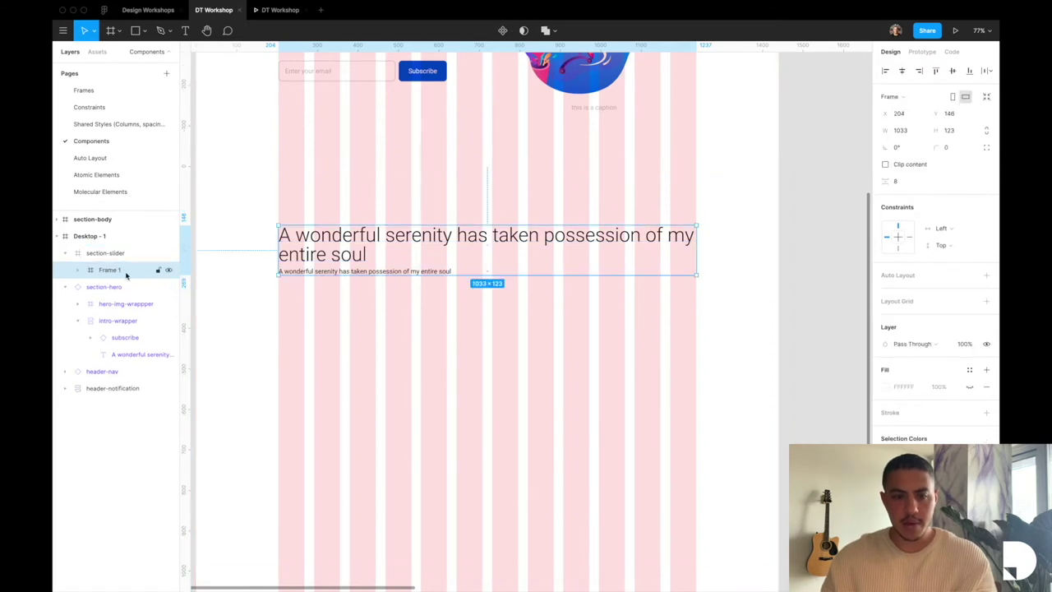
pyautogui.doubleClick(128, 271)
pyautogui.write('section-h')
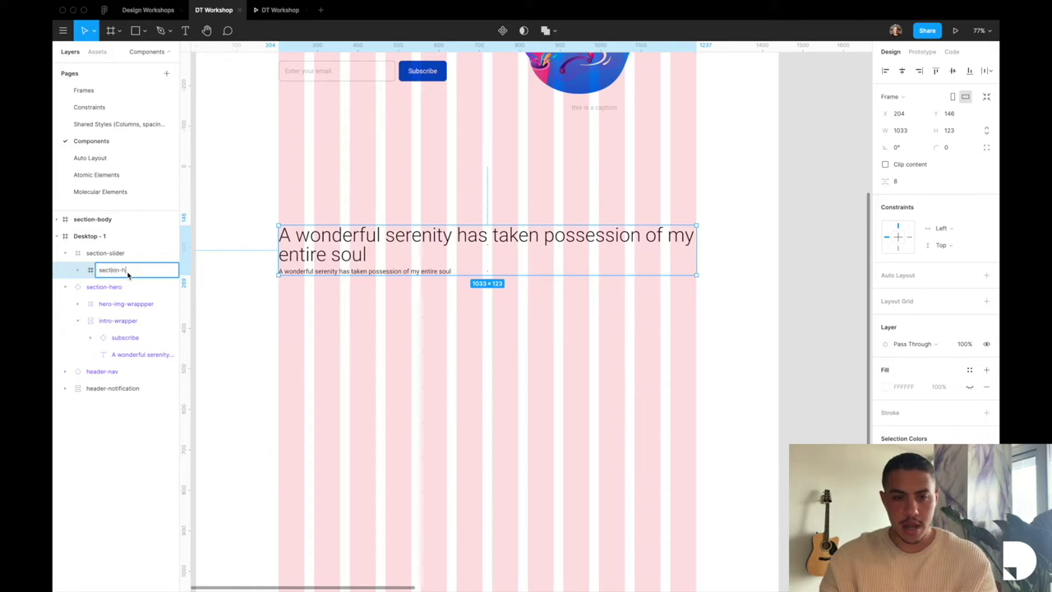
pyautogui.write('eader')
pyautogui.press('Return')
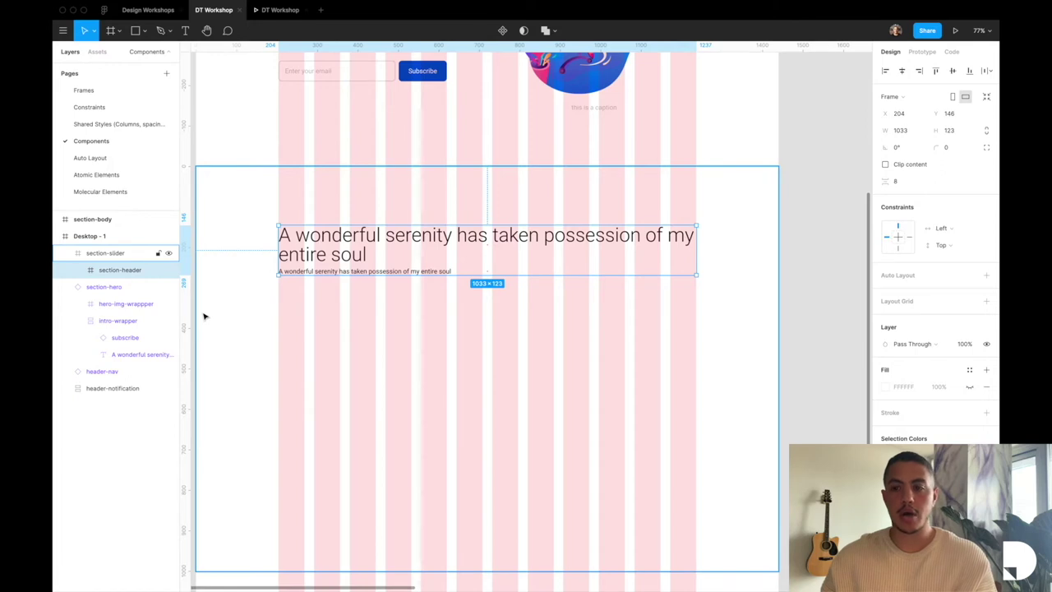
pyautogui.click(986, 277)
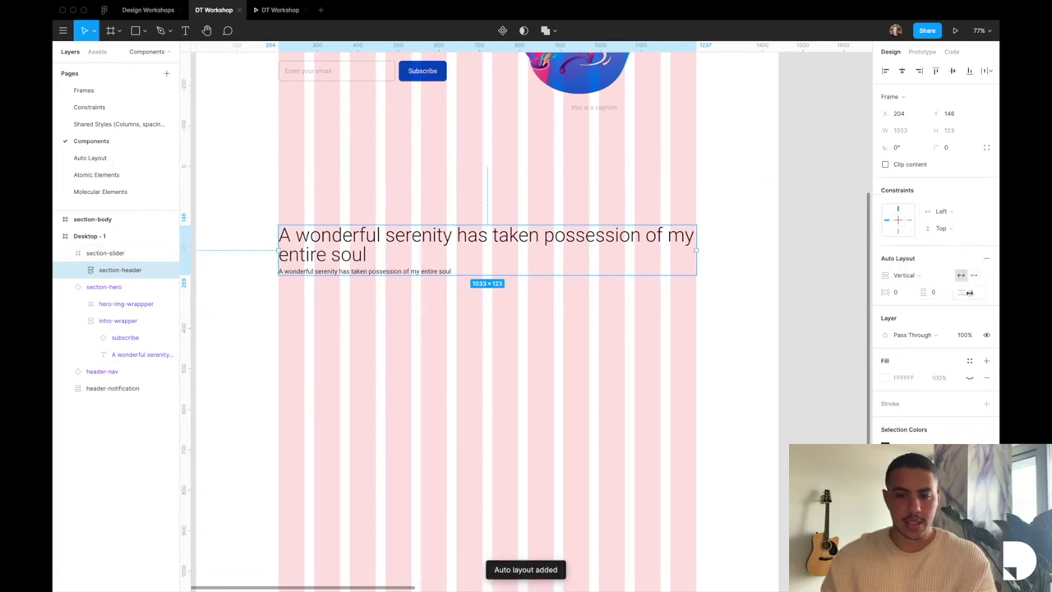
# Step: Test the auto layout by adding a line break at the end of the title, and remove it again
pyautogui.doubleClick(362, 253)
pyautogui.doubleClick(364, 255)
pyautogui.click(377, 249)
pyautogui.press('Return')
pyautogui.press('BackSpace')
pyautogui.press('BackSpace')
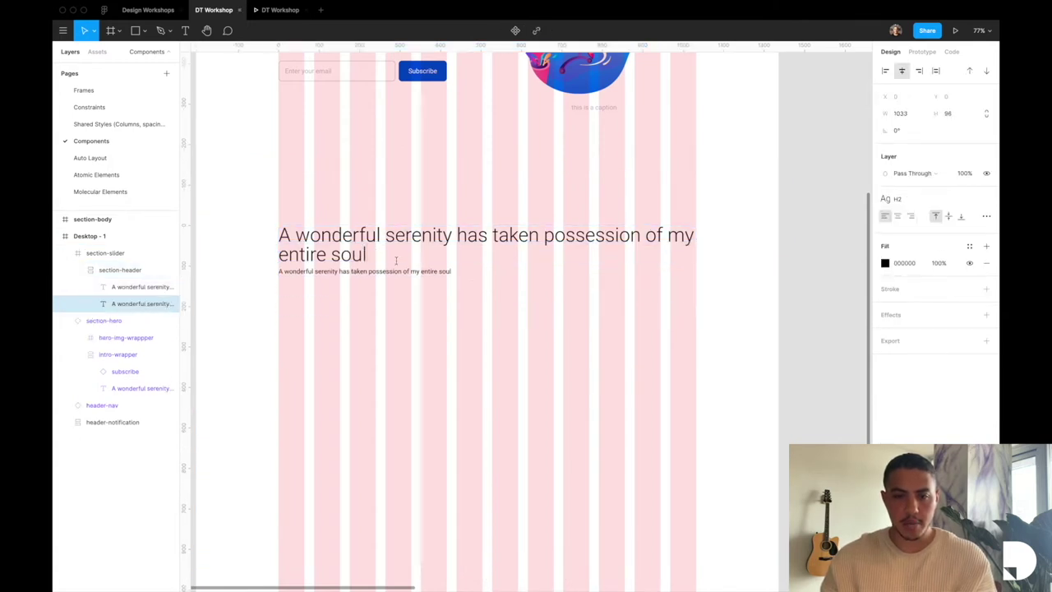
pyautogui.press('Escape')
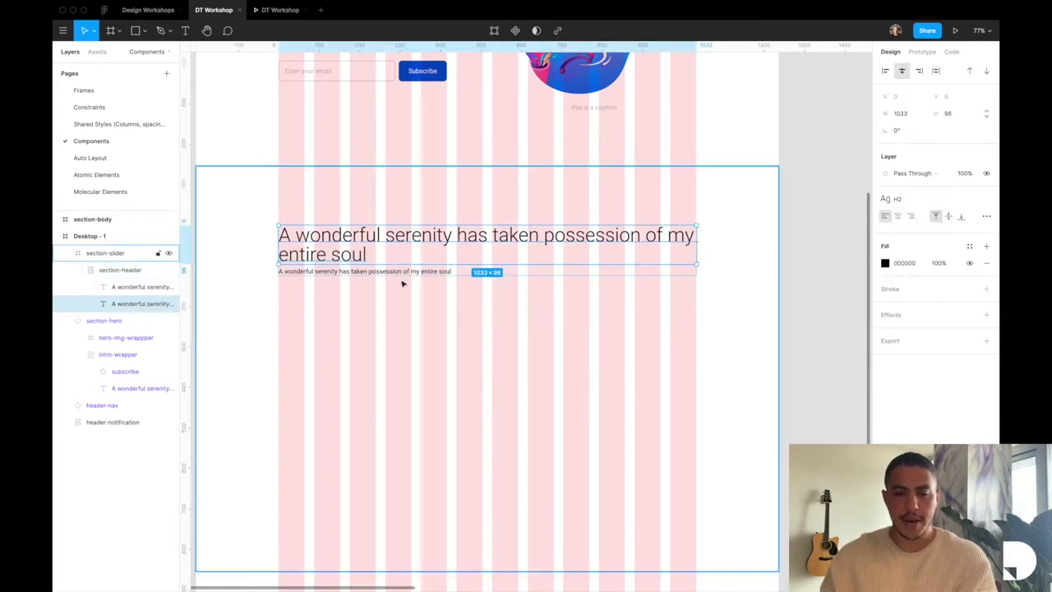
# Step: Copy section-header to the Atomic Elements page and place it below the textfield component at X 0, Y 454
pyautogui.click(78, 270)
pyautogui.click(131, 274)
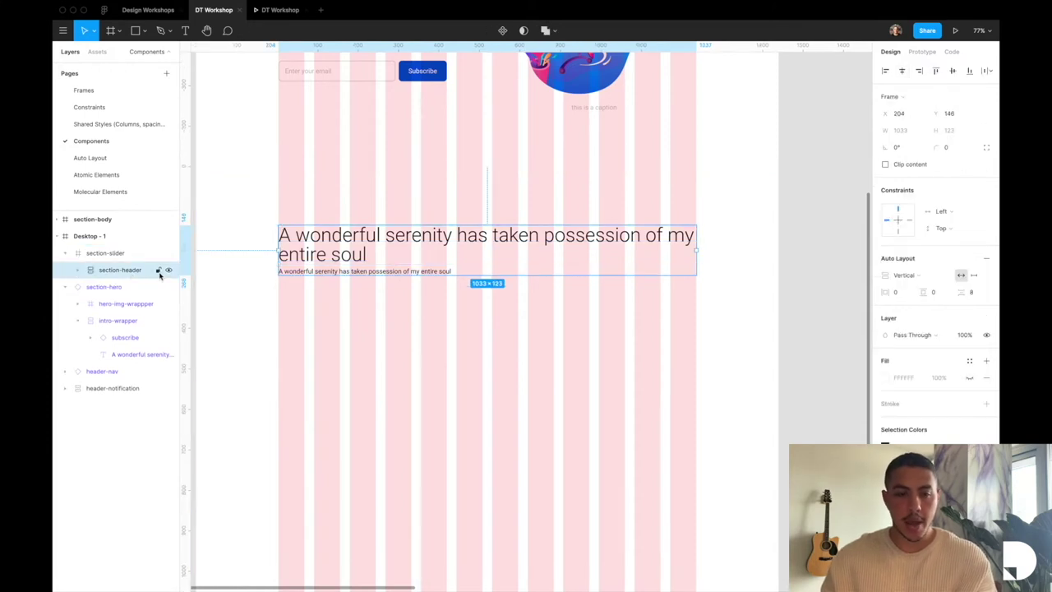
pyautogui.click(110, 174)
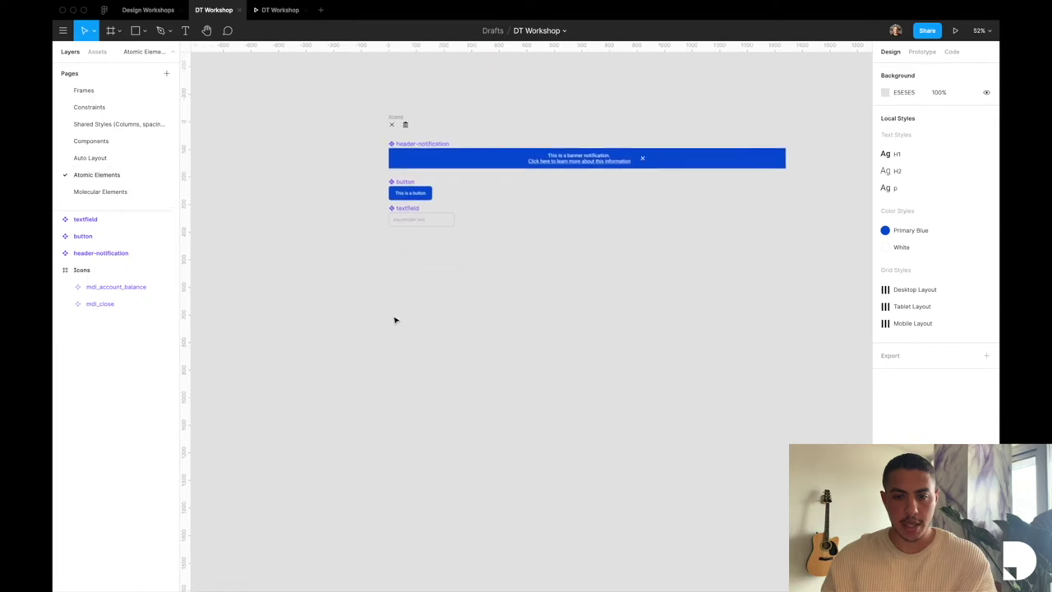
pyautogui.press('super+v')
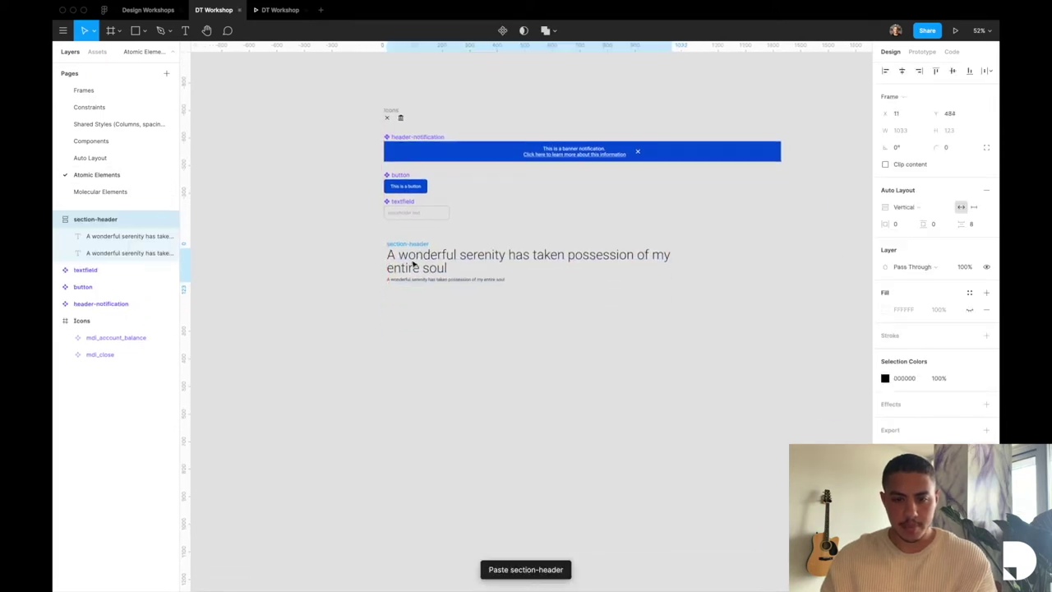
pyautogui.moveTo(413, 263); pyautogui.dragTo(412, 258)
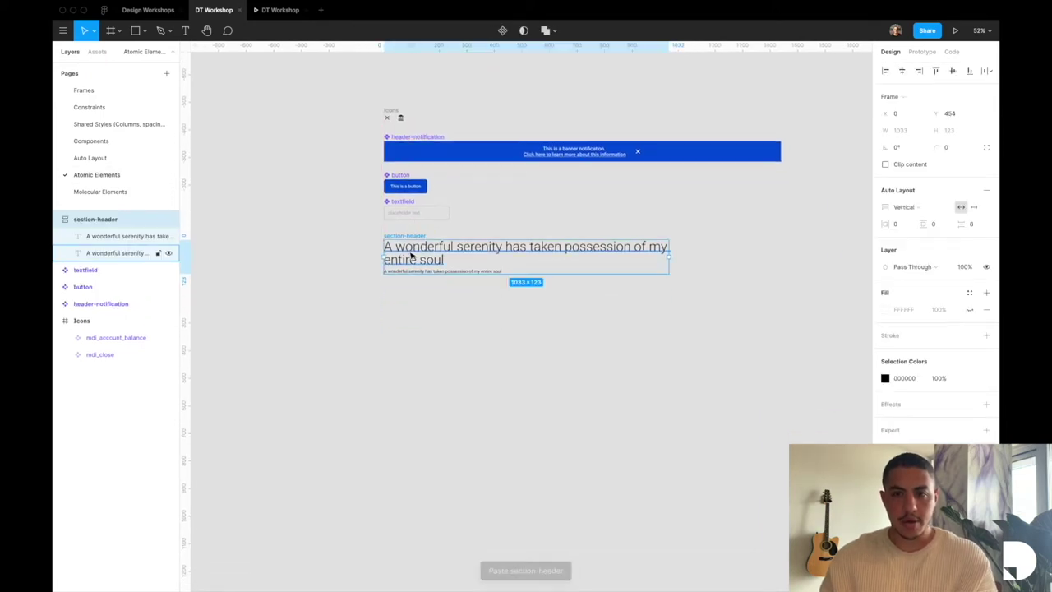
# Step: Convert section-header into a component, collapse the page's layers and show the local component assets
pyautogui.click(502, 31)
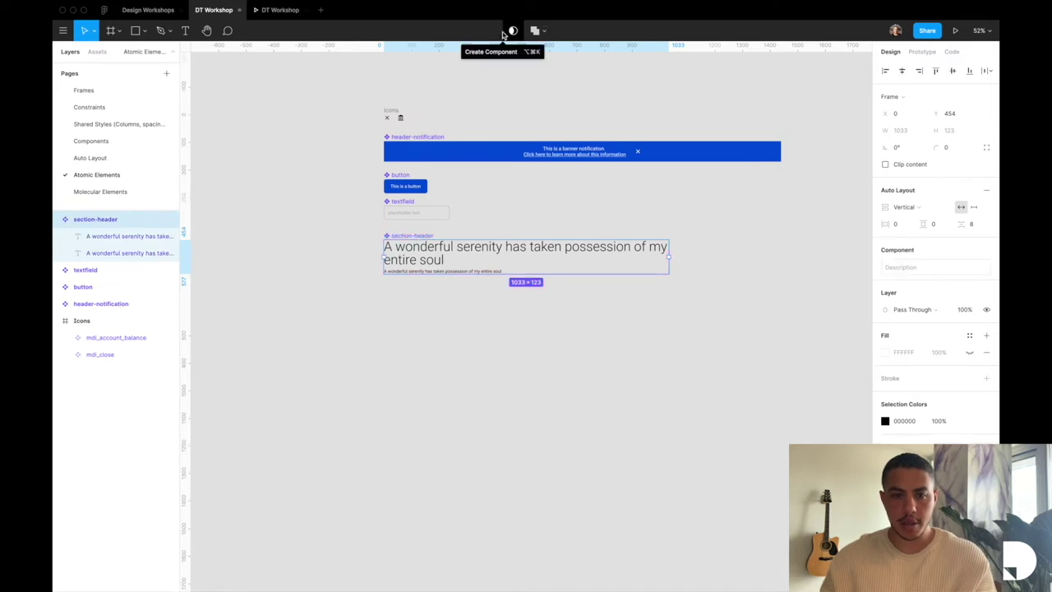
pyautogui.click(57, 220)
pyautogui.click(57, 286)
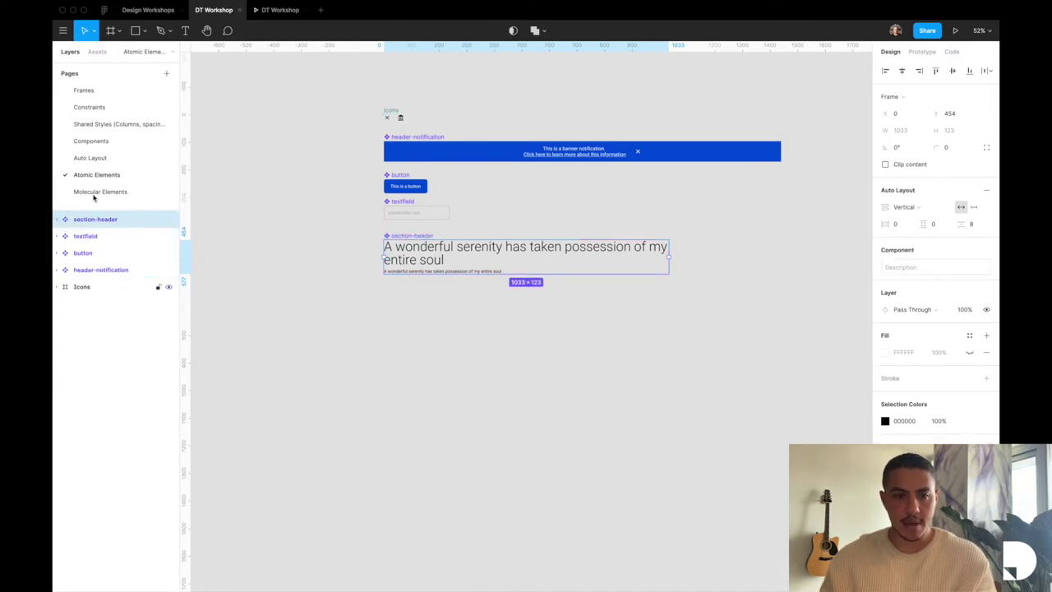
pyautogui.click(97, 51)
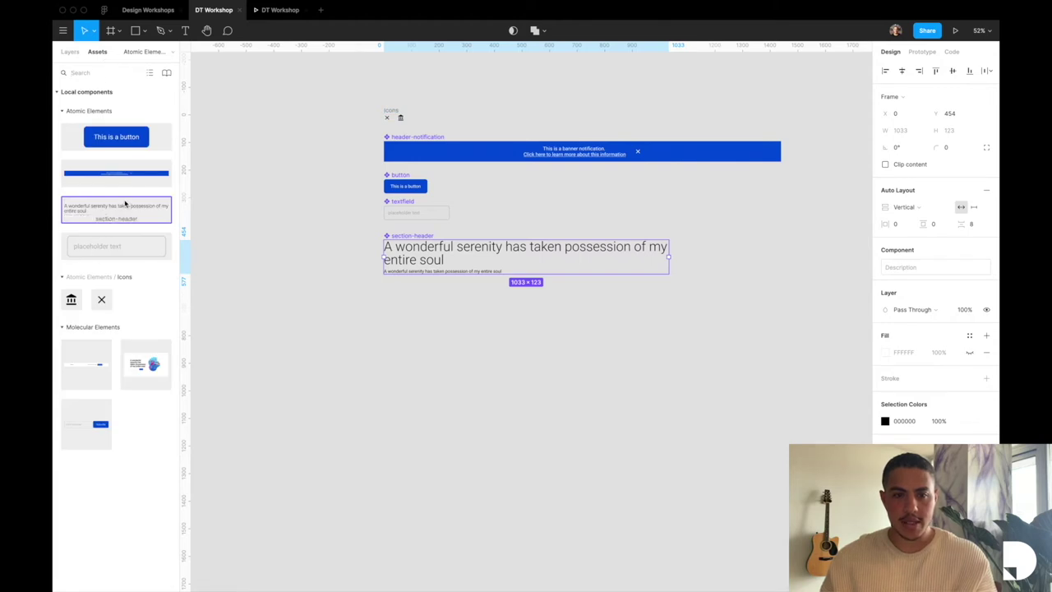
# Step: Place a section-header instance from the local components in section-slider on the Components page, aligned to the first grid column at X 203, Y 112
pyautogui.click(71, 52)
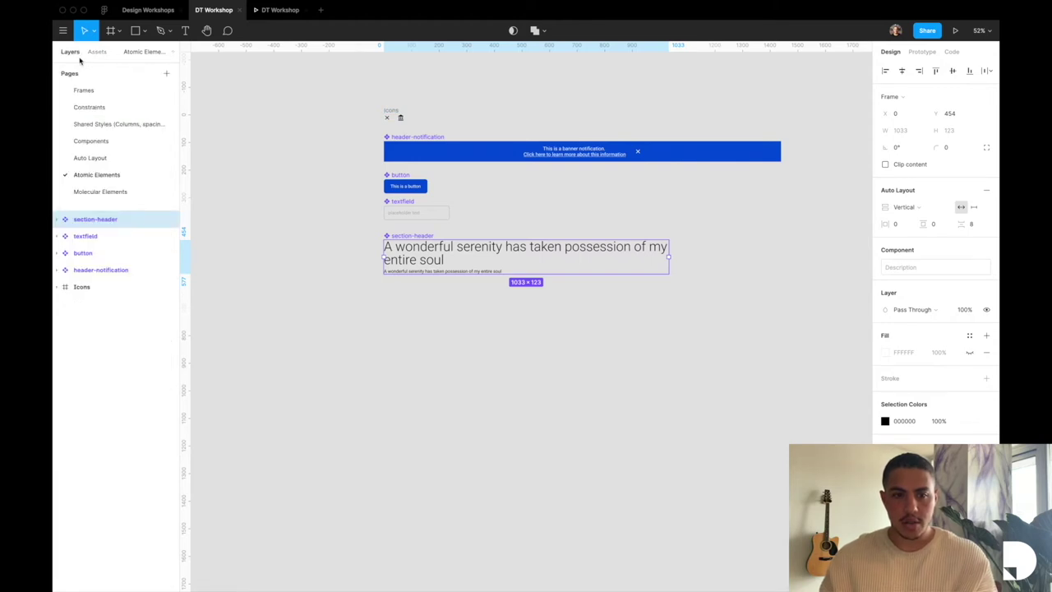
pyautogui.click(113, 141)
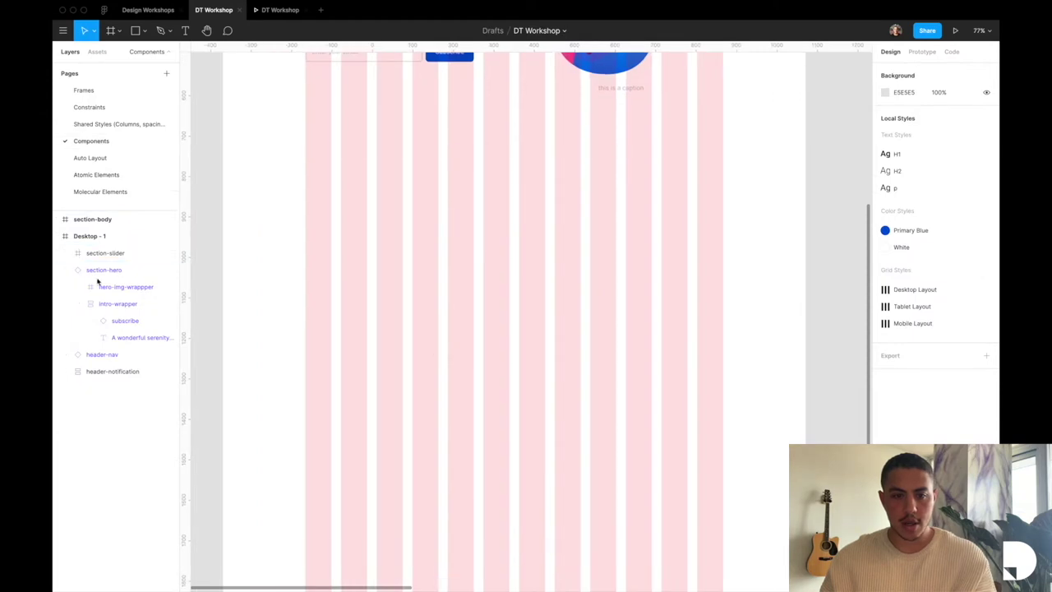
pyautogui.click(66, 270)
pyautogui.click(110, 254)
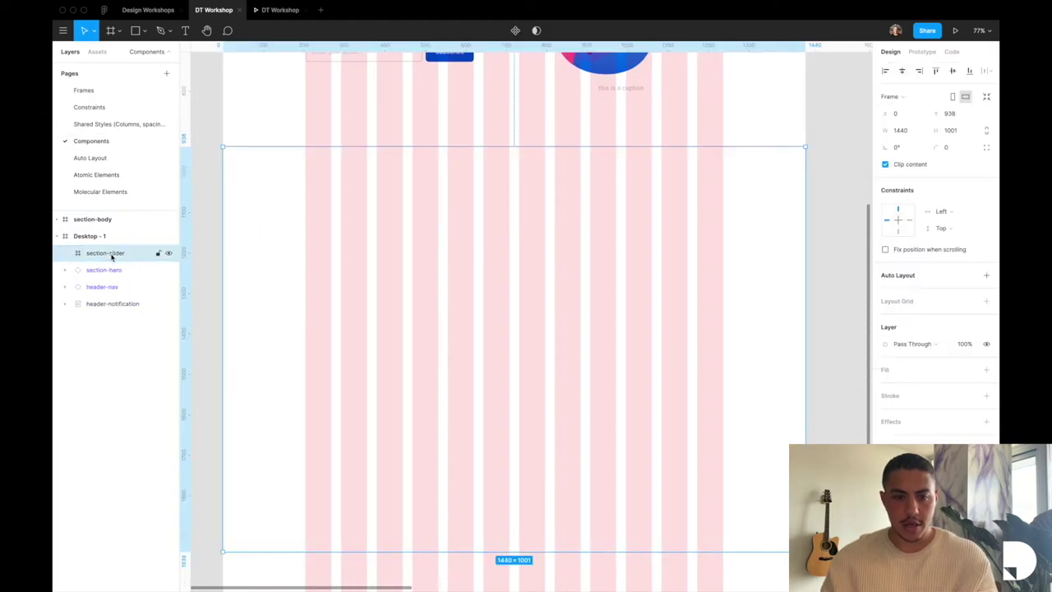
pyautogui.click(98, 51)
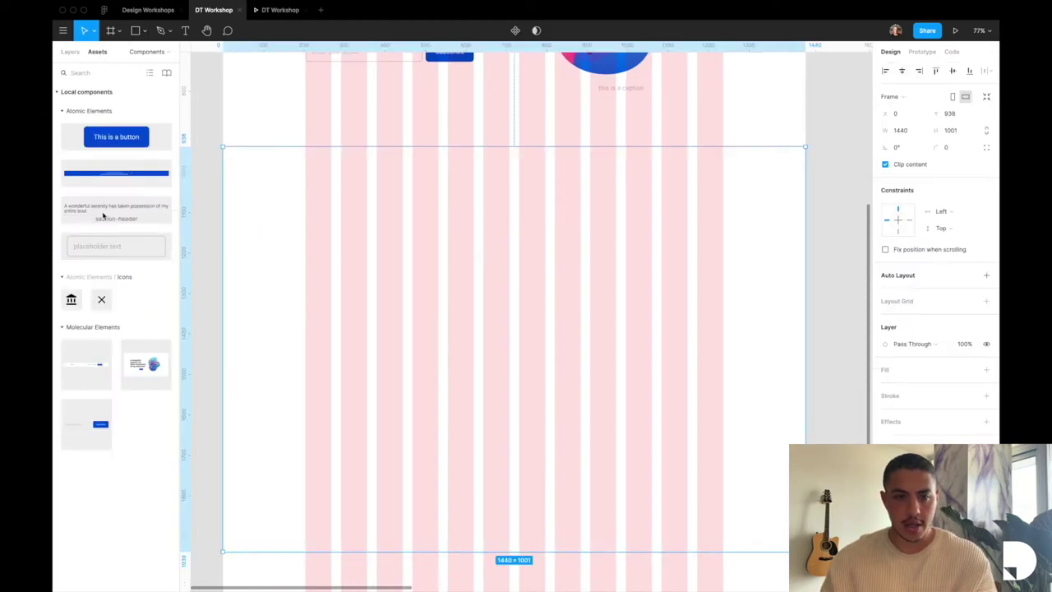
pyautogui.moveTo(102, 218); pyautogui.dragTo(348, 231)
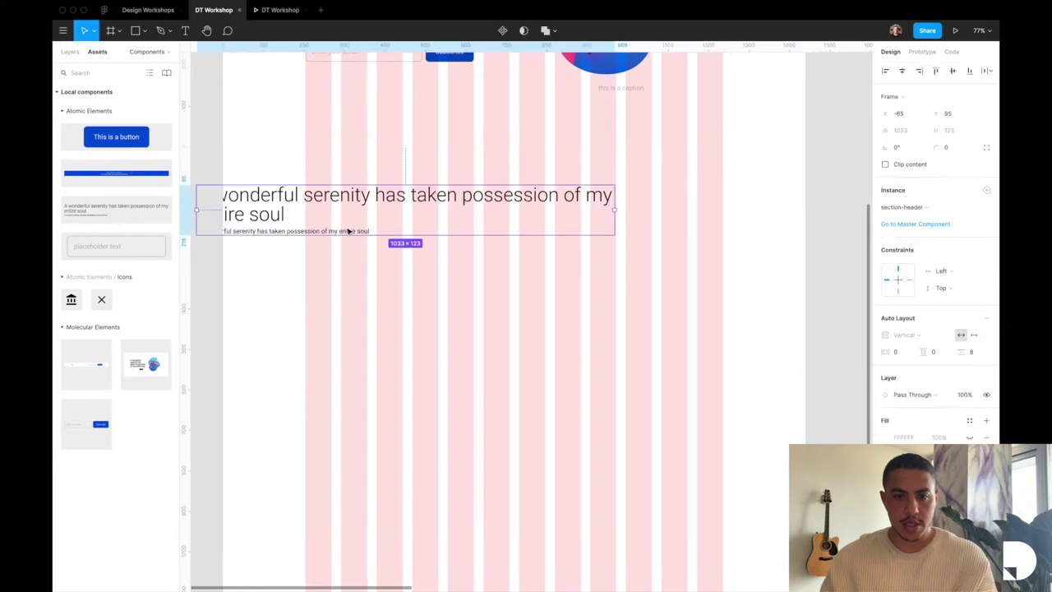
pyautogui.moveTo(280, 198); pyautogui.dragTo(329, 212)
pyautogui.scroll(5, 345, 212)
pyautogui.scroll(-5, 658, 152)
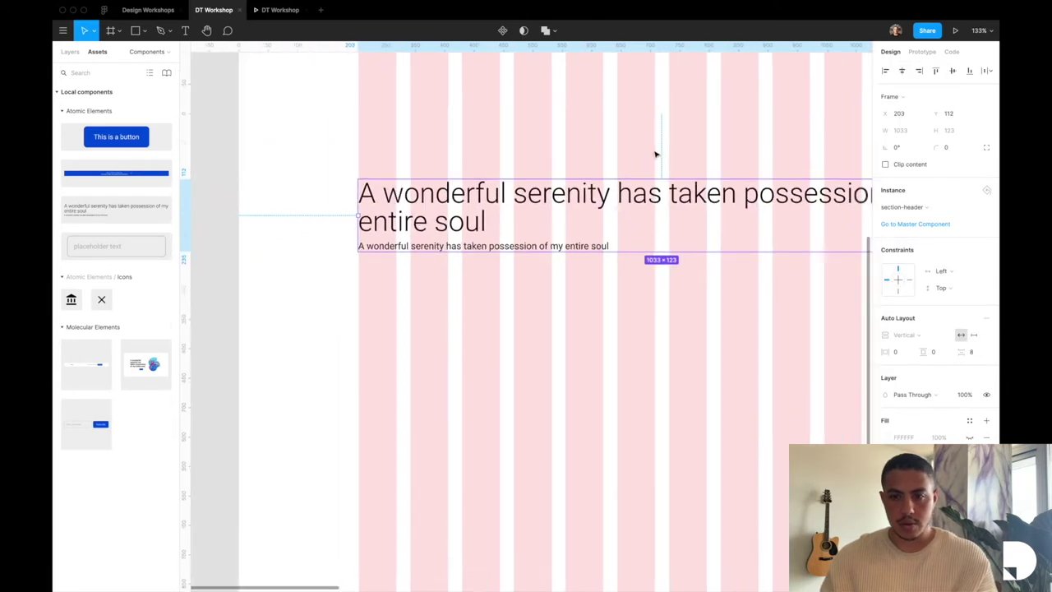
pyautogui.hscroll(2, 684, 178)
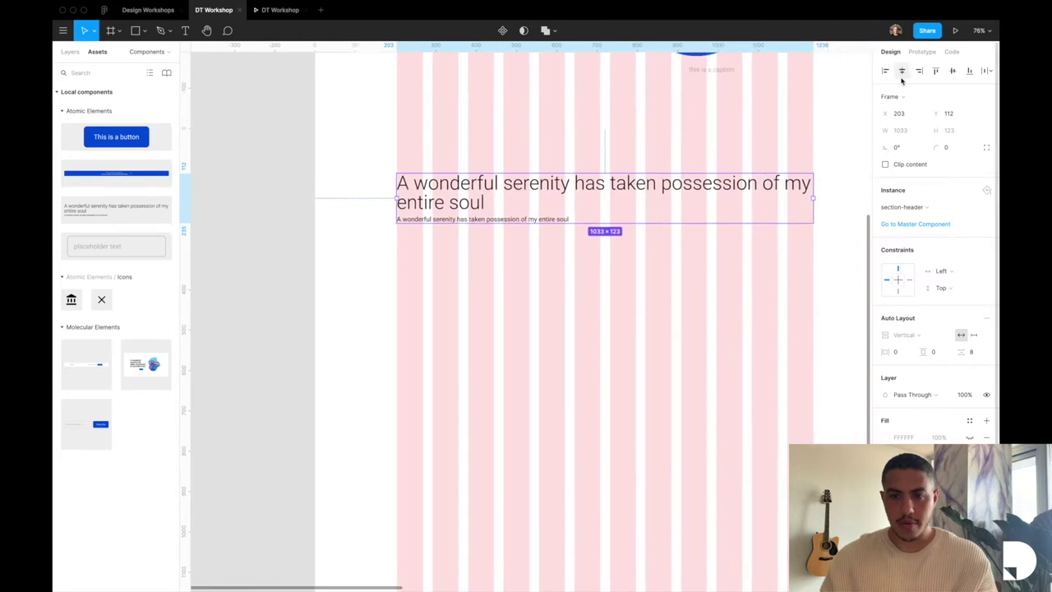
pyautogui.hscroll(1, 527, 281)
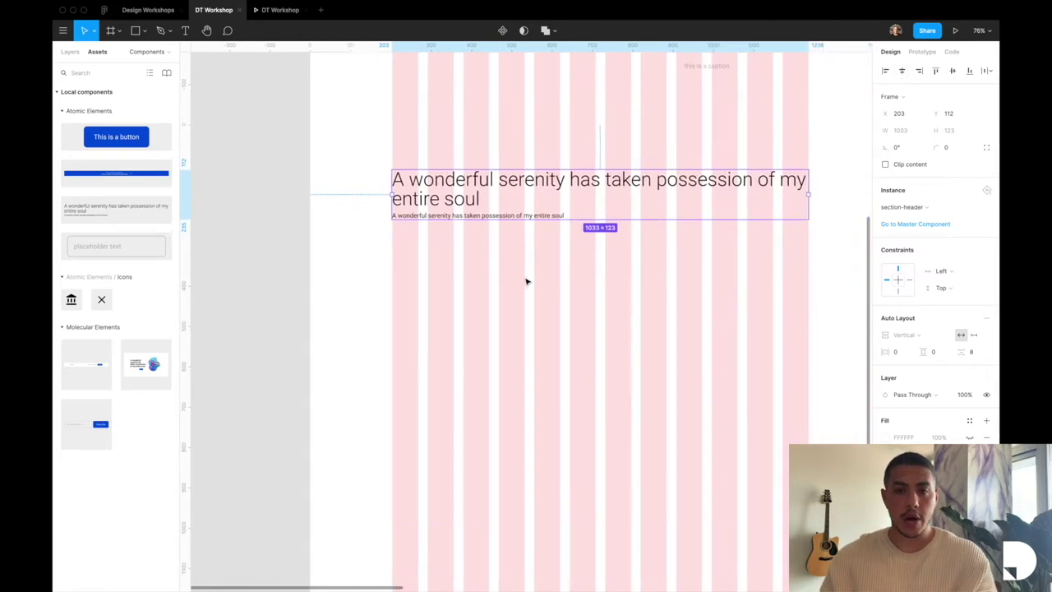
# Step: Draw a frame of about 226 × 127 inside section-slider, below the small text of the section-header instance
pyautogui.scroll(-2, 527, 281)
pyautogui.scroll(-2, 480, 252)
pyautogui.click(298, 240)
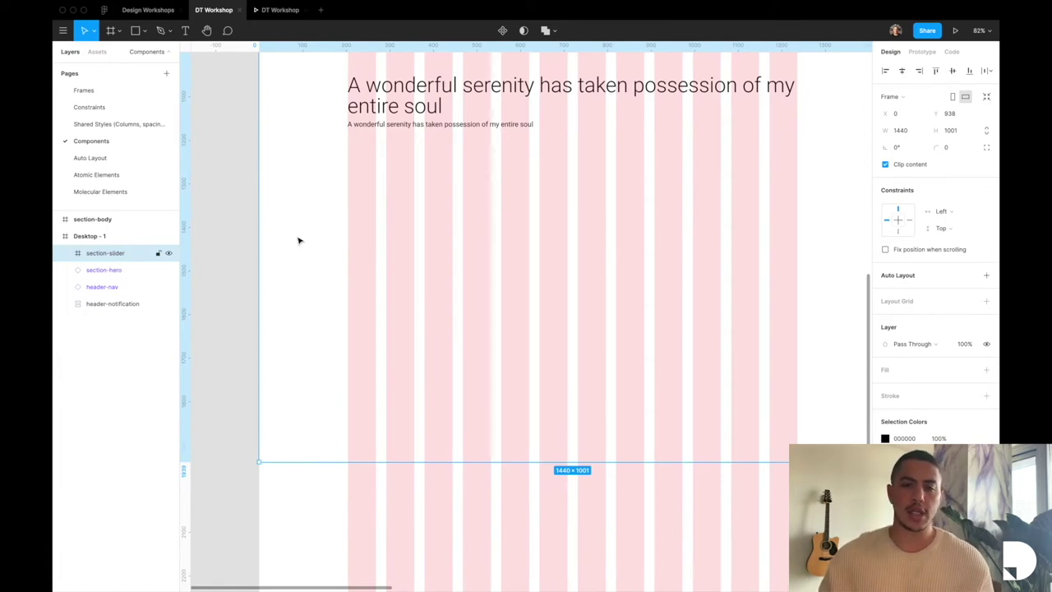
pyautogui.scroll(-2, 397, 210)
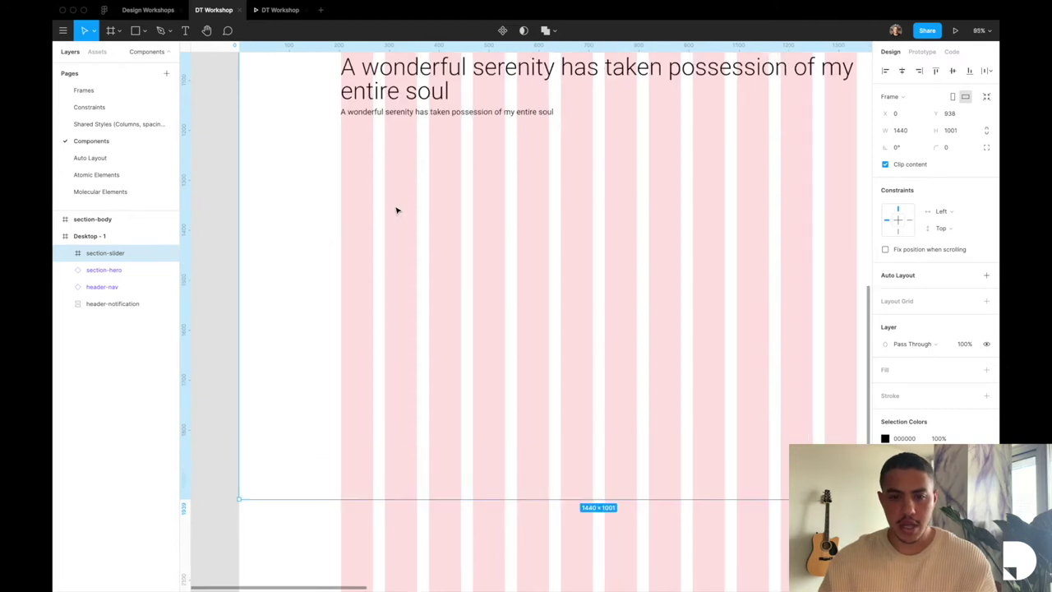
pyautogui.scroll(5, 397, 210)
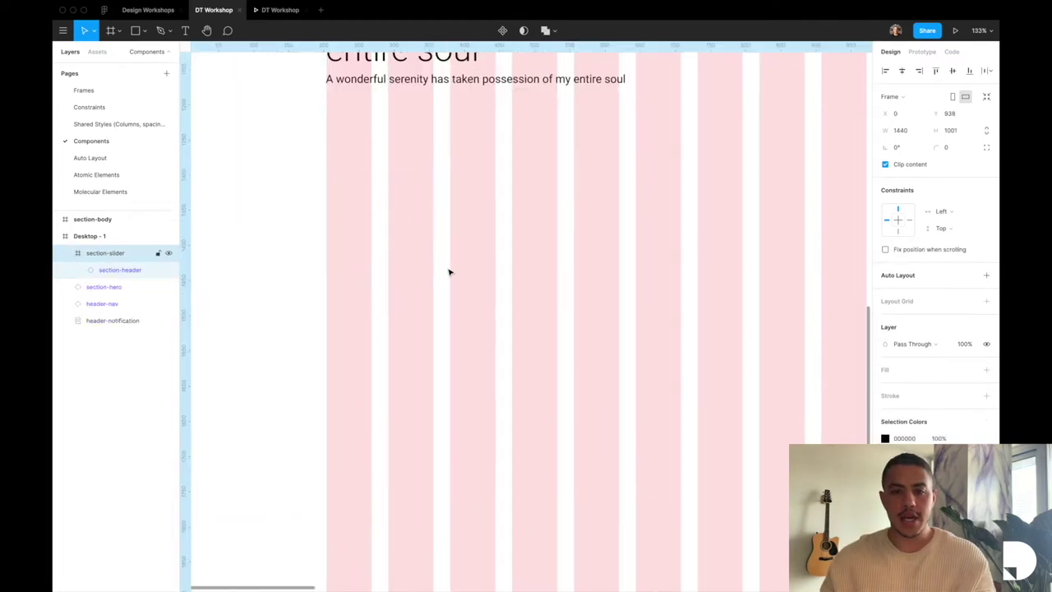
pyautogui.press('f')
pyautogui.moveTo(333, 200); pyautogui.dragTo(490, 289)
# Step: Fit the new frame's sides to the first three grid columns at width 240 and extend its height to 376
pyautogui.scroll(10, 491, 289)
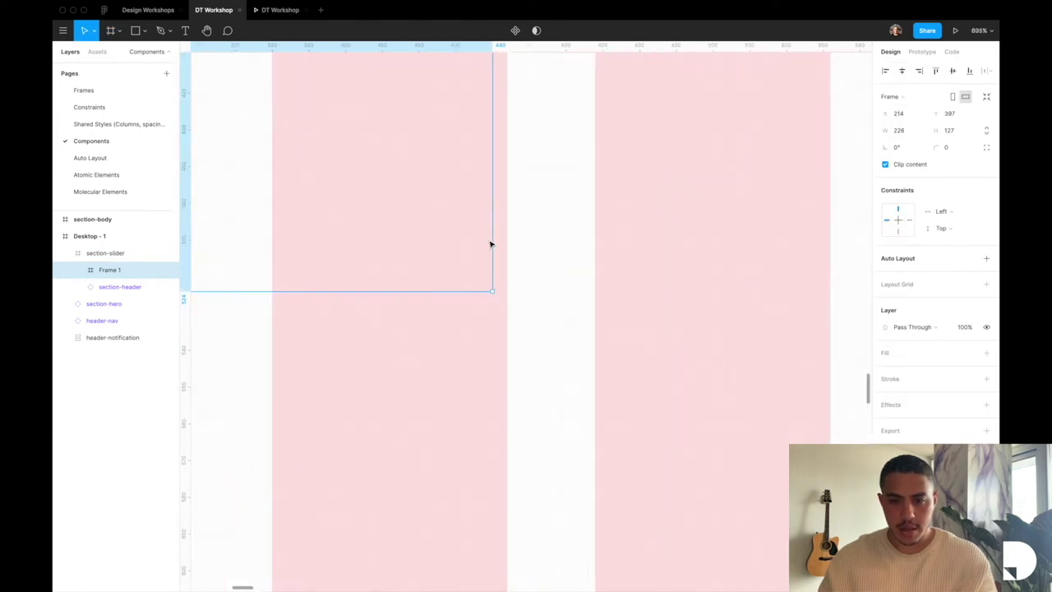
pyautogui.moveTo(494, 240); pyautogui.dragTo(505, 237)
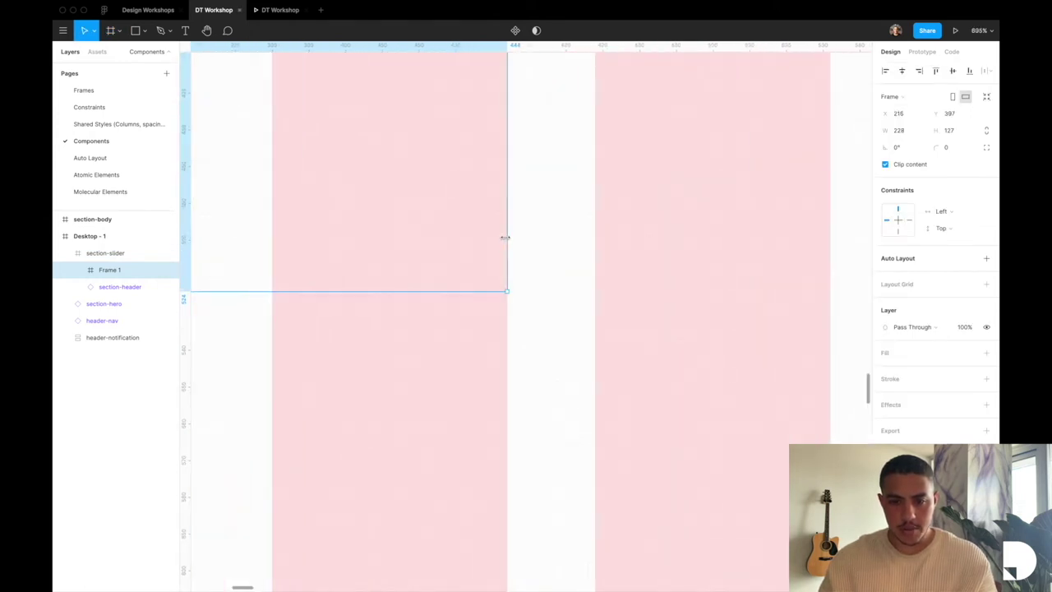
pyautogui.hscroll(-10, 505, 237)
pyautogui.moveTo(519, 240); pyautogui.dragTo(475, 236)
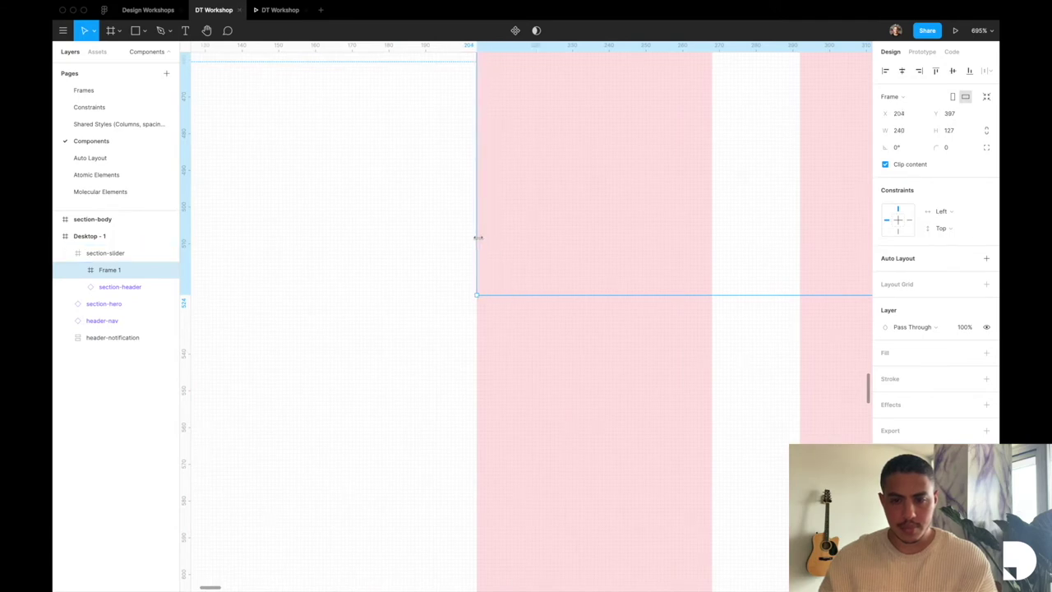
pyautogui.scroll(-10, 476, 235)
pyautogui.moveTo(490, 241); pyautogui.dragTo(481, 325)
pyautogui.scroll(-3, 535, 423)
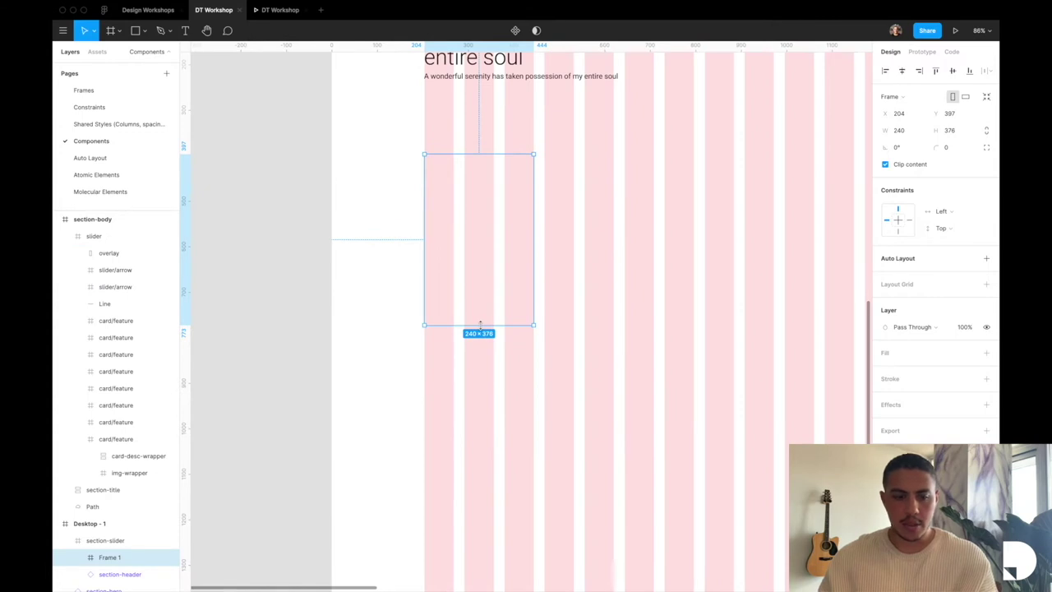
# Step: Rename the new frame in section-slider as tall-img
pyautogui.doubleClick(129, 558)
pyautogui.write('t')
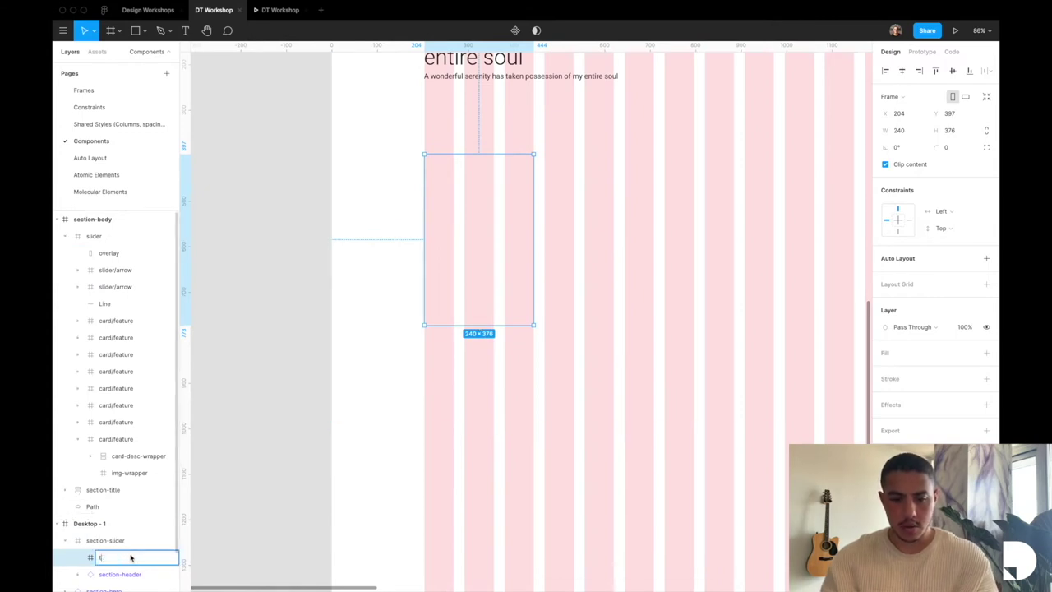
pyautogui.write('all-im')
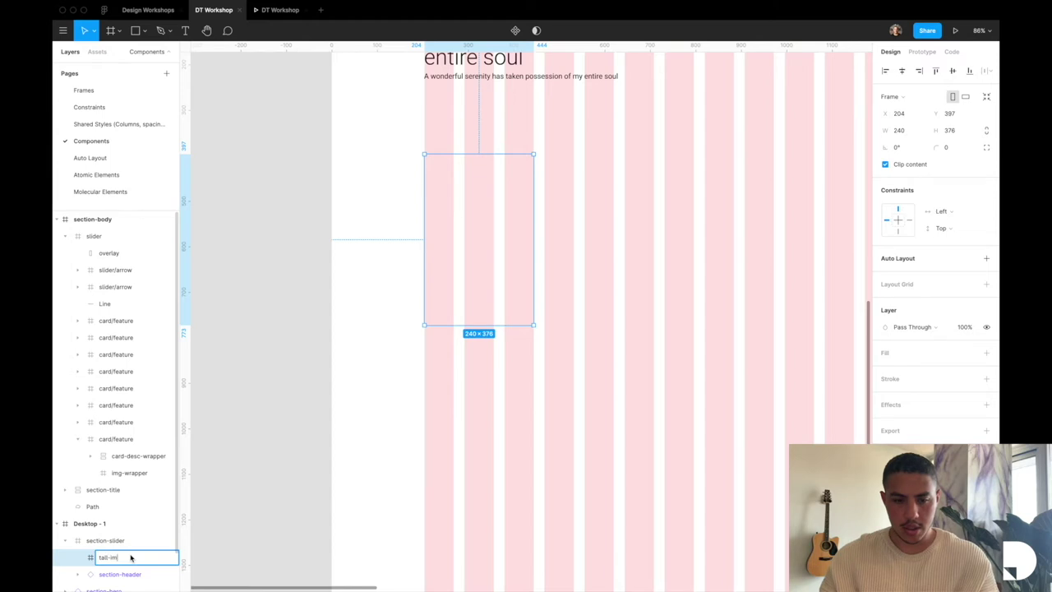
pyautogui.write('g')
pyautogui.press('Return')
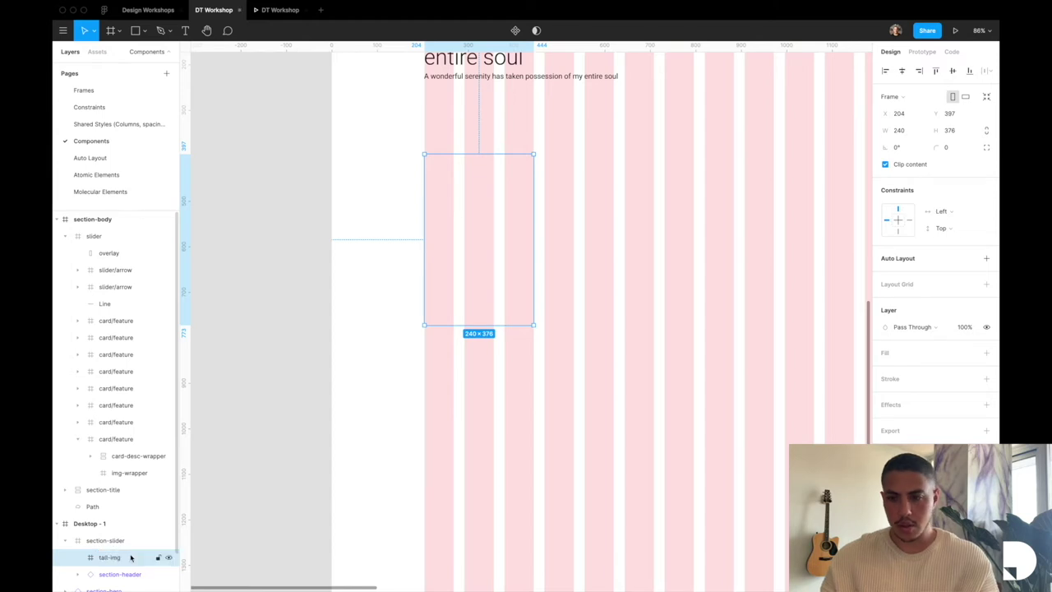
# Step: Give tall-img an image fill using img-wrapper-1.png from the card folder
pyautogui.click(986, 354)
pyautogui.click(890, 370)
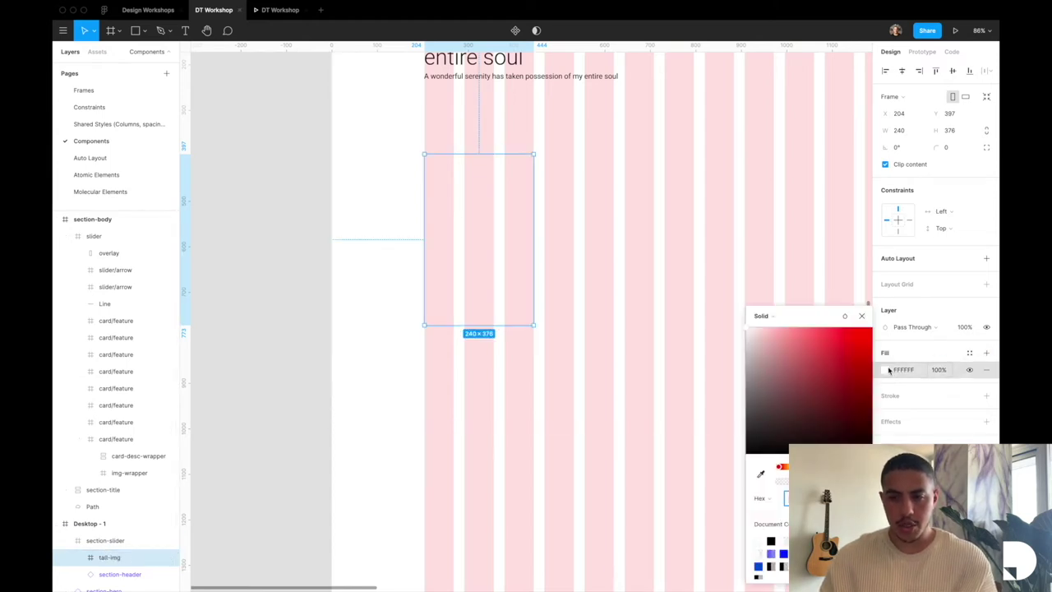
pyautogui.click(765, 315)
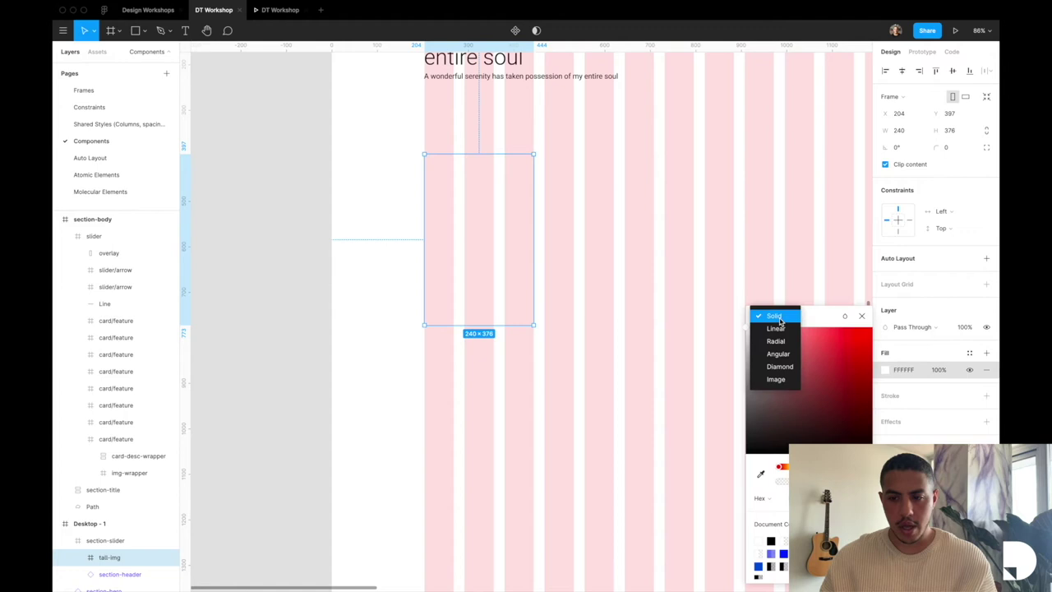
pyautogui.click(777, 381)
pyautogui.click(811, 393)
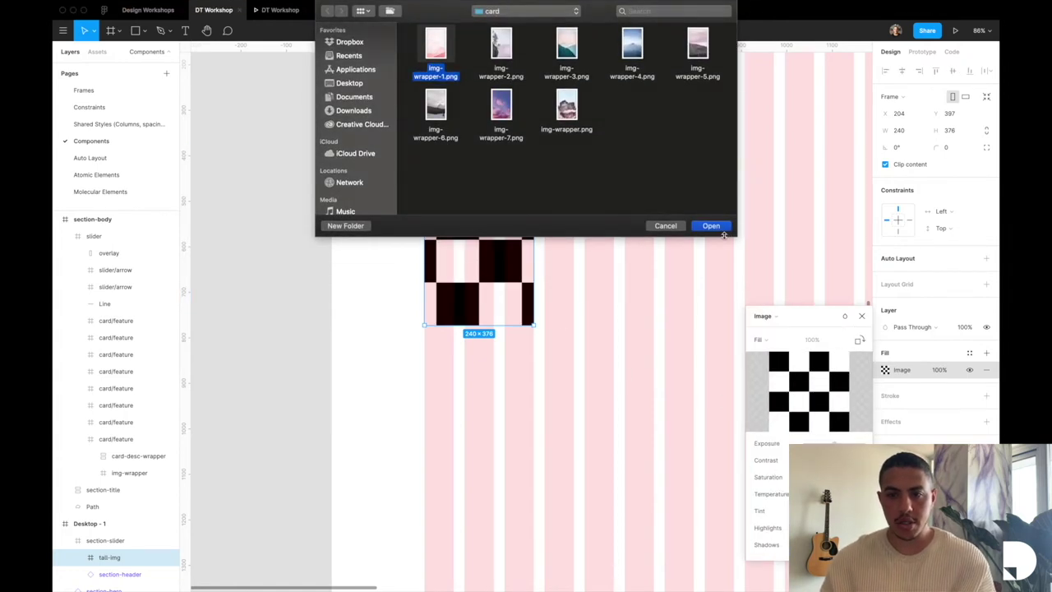
pyautogui.click(710, 226)
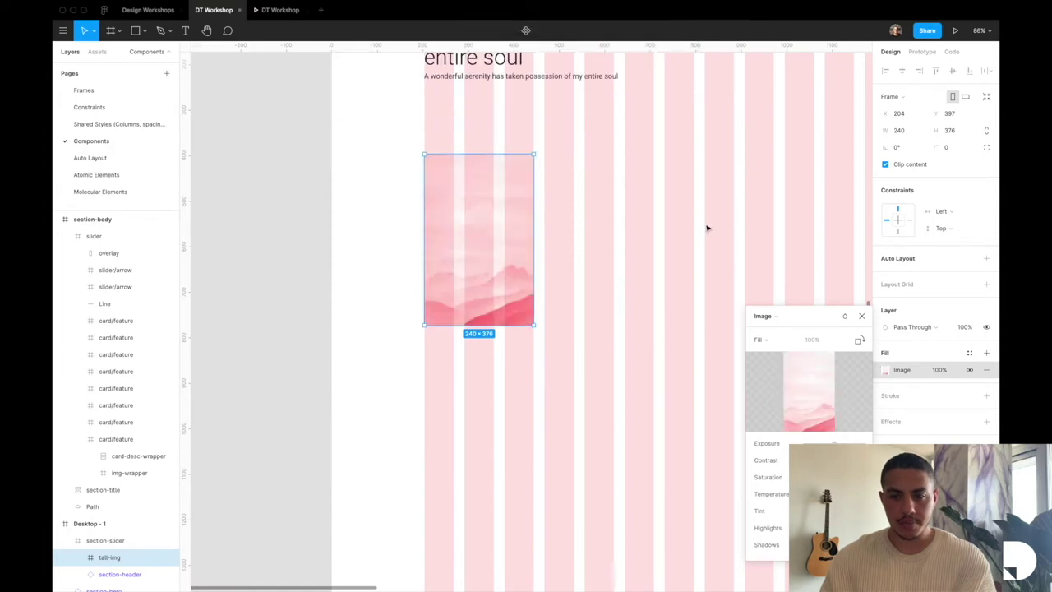
pyautogui.click(861, 316)
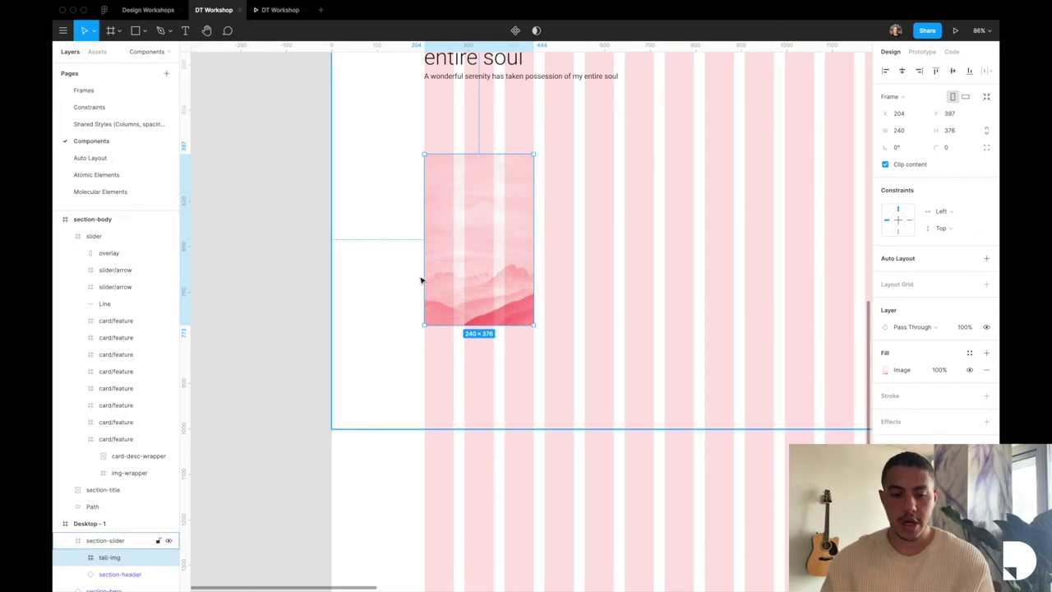
# Step: Move tall-img to the Atomic Elements page and place it below the section-header component at X 0, Y 622
pyautogui.press('Delete')
pyautogui.click(164, 174)
pyautogui.click(447, 305)
pyautogui.hotkey('ctrl', 'v')
pyautogui.moveTo(510, 322); pyautogui.dragTo(402, 342)
pyautogui.scroll(2, 403, 271)
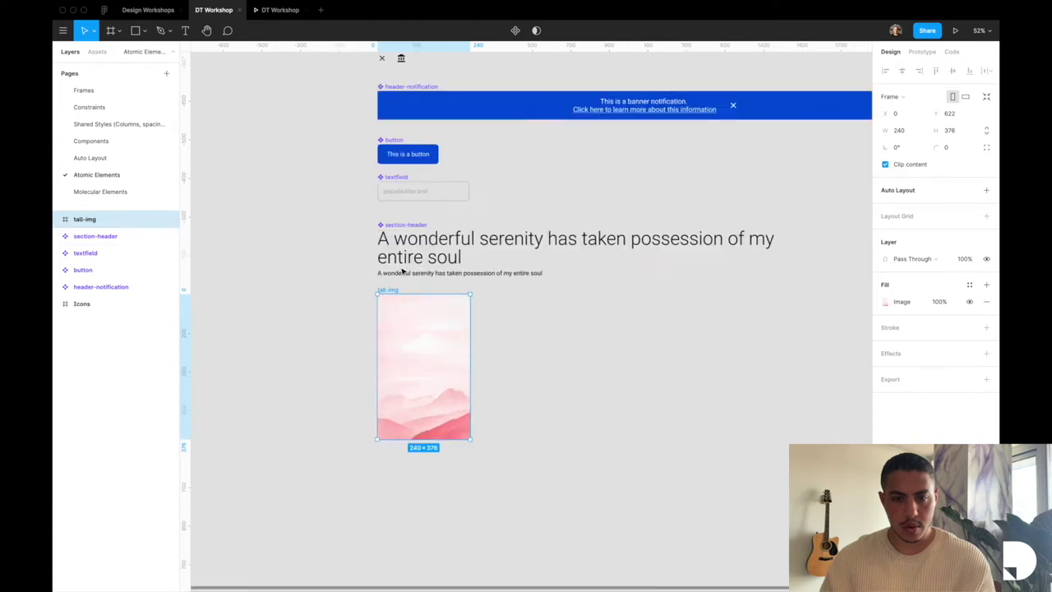
pyautogui.scroll(2, 403, 272)
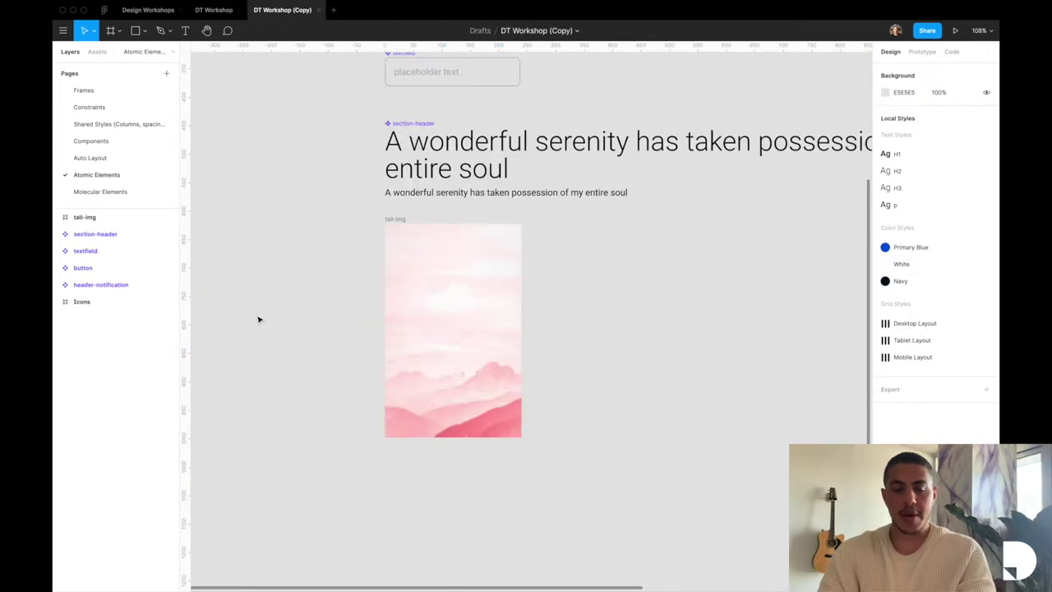
pyautogui.click(81, 218)
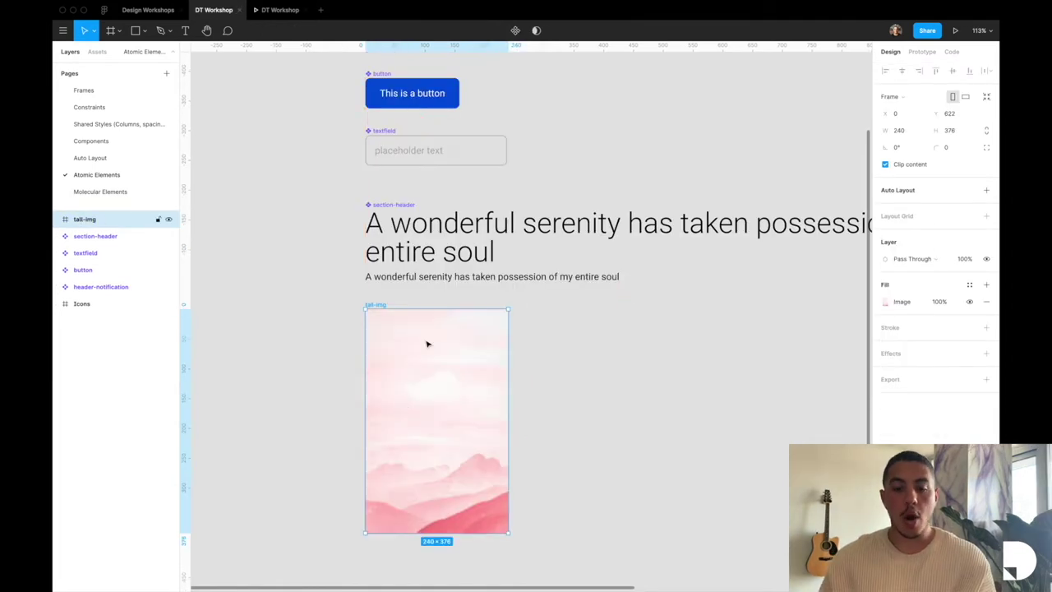
pyautogui.scroll(-2, 446, 496)
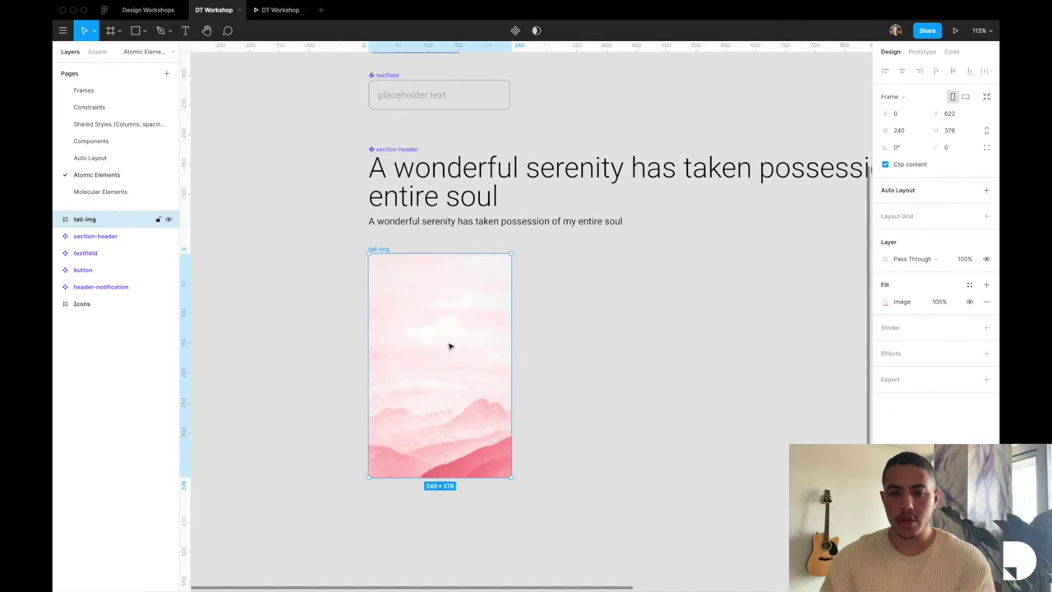
pyautogui.scroll(-5, 484, 416)
pyautogui.click(416, 422)
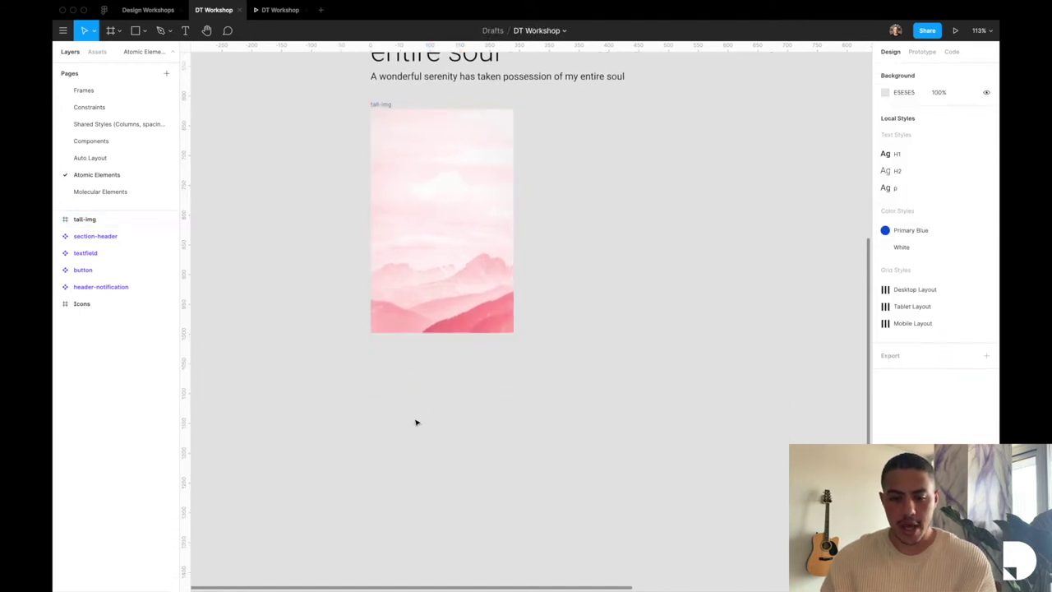
pyautogui.press('t')
pyautogui.moveTo(372, 354); pyautogui.dragTo(513, 375)
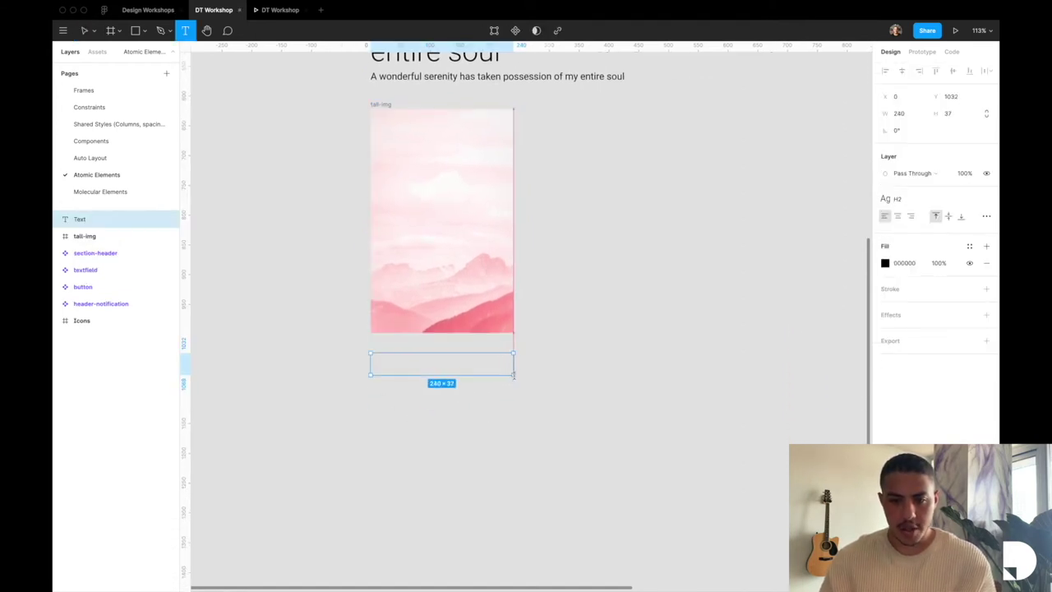
pyautogui.click(424, 422)
# Step: Draw a text box of about 240 × 41 below tall-img, matching its width, and enter "Lorem Ipsum"
pyautogui.press('t')
pyautogui.moveTo(370, 352); pyautogui.dragTo(515, 377)
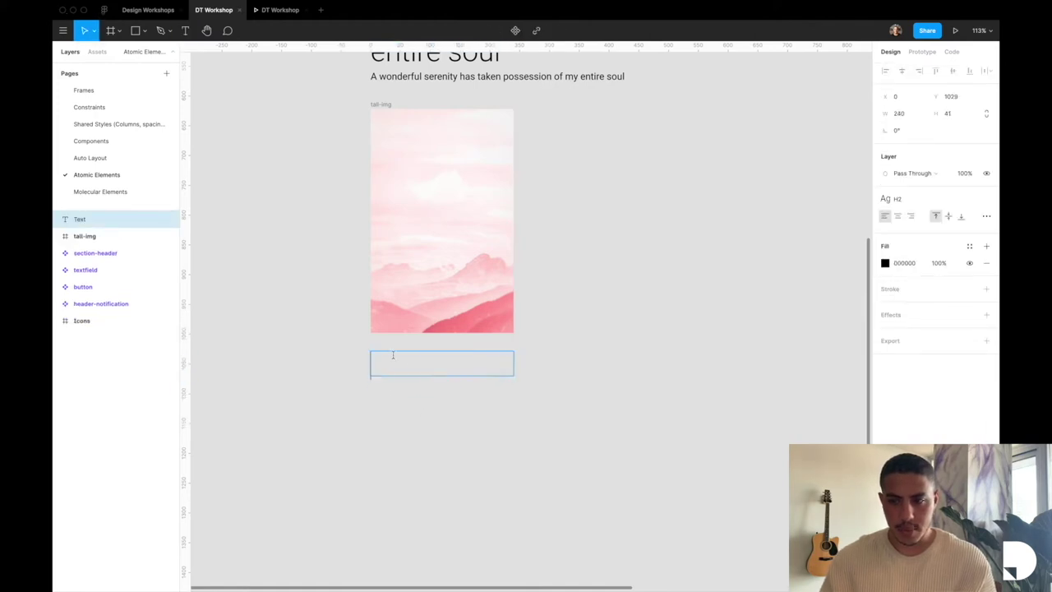
pyautogui.write('Lorem P')
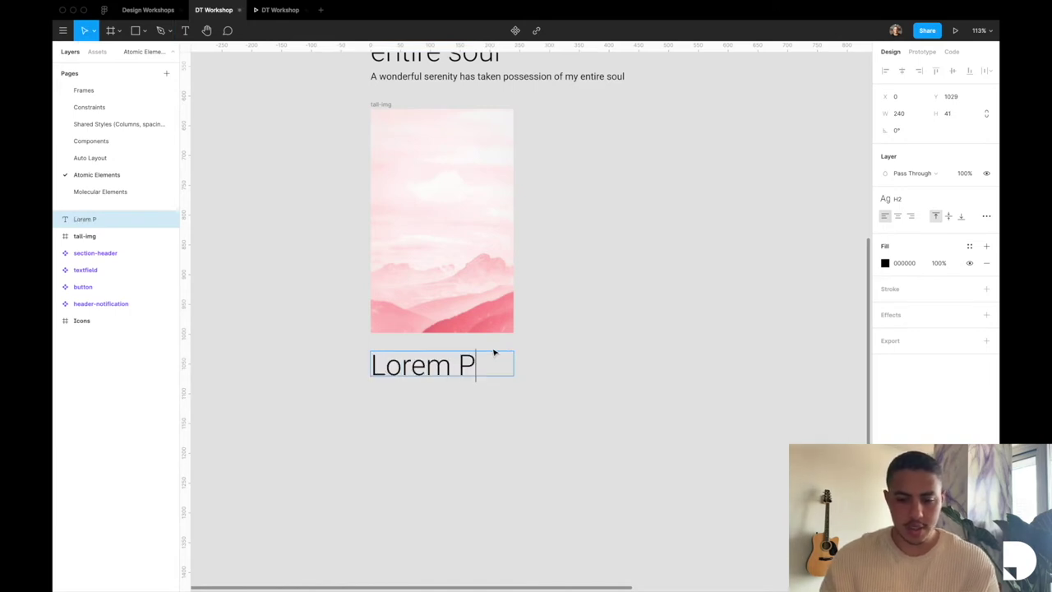
pyautogui.press('BackSpace')
pyautogui.write('Ipsm')
pyautogui.press('BackSpace')
pyautogui.write('um')
pyautogui.press('Escape')
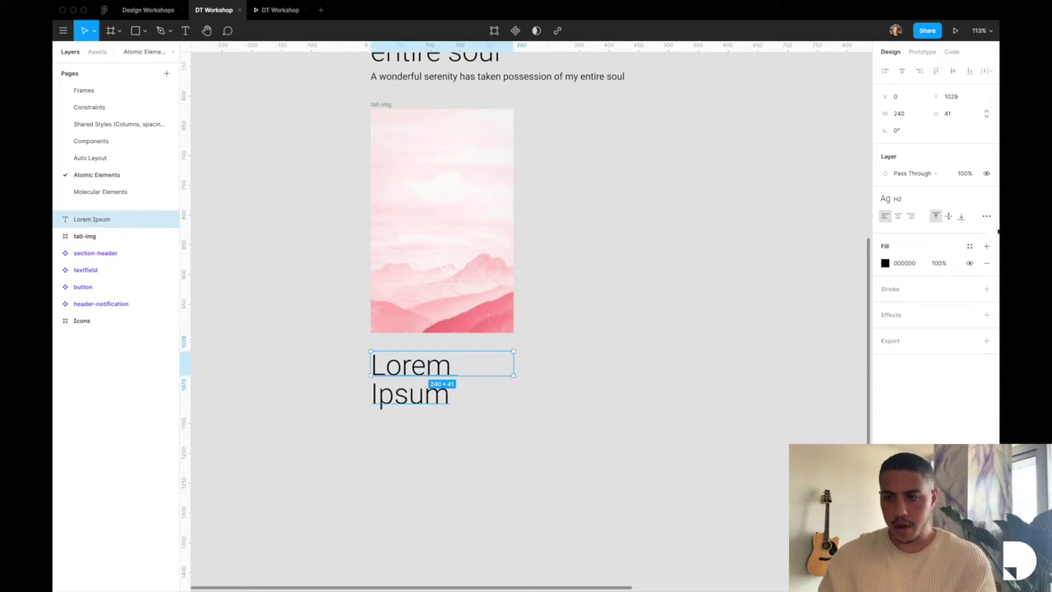
# Step: Detach the H2 style from the Lorem Ipsum text, set it to auto width and apply the p text style
pyautogui.click(986, 215)
pyautogui.click(987, 215)
pyautogui.click(987, 200)
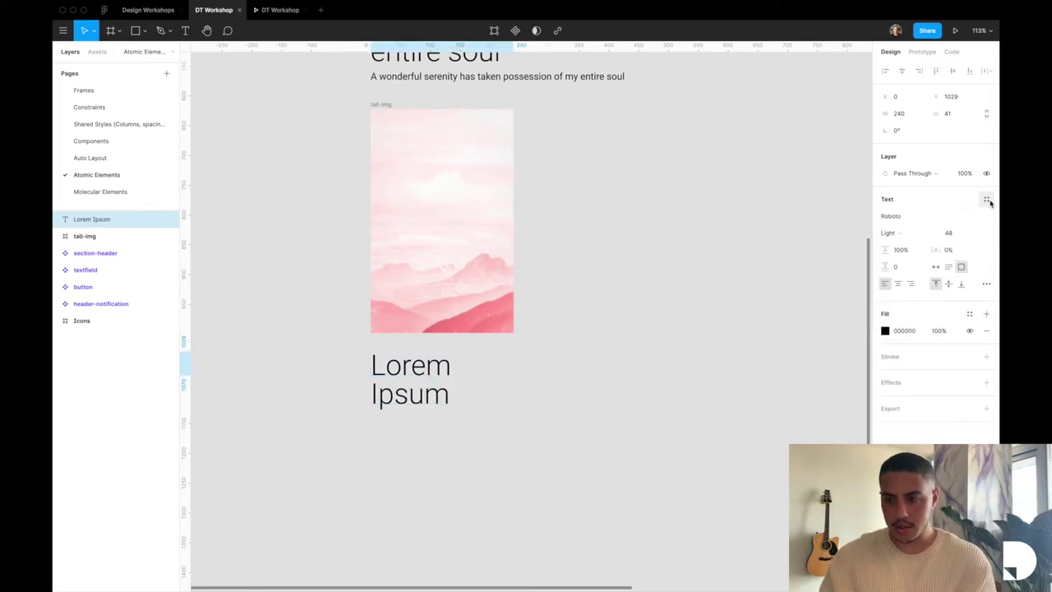
pyautogui.click(936, 266)
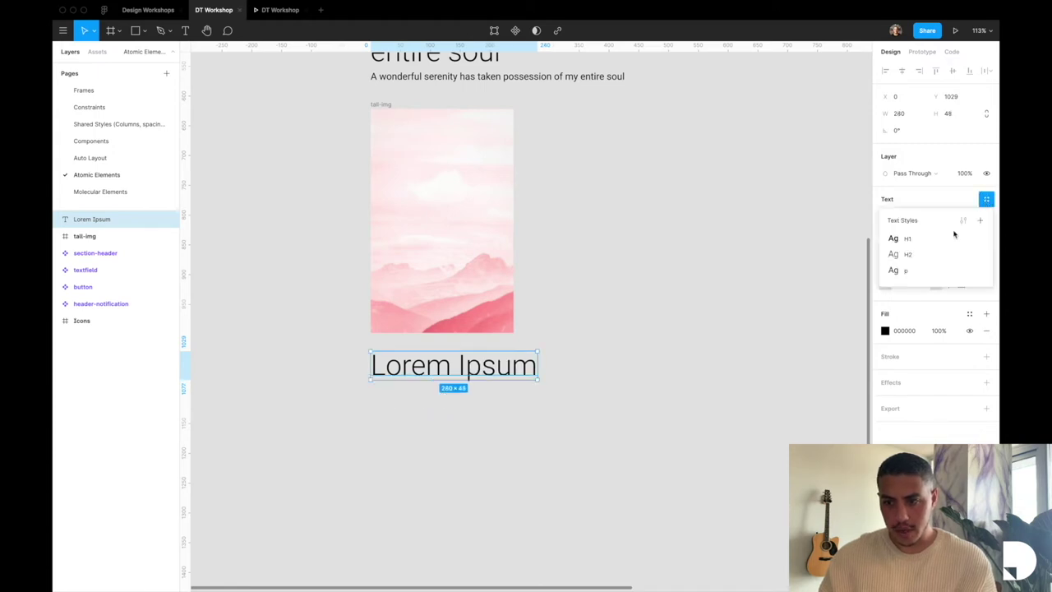
pyautogui.click(926, 271)
pyautogui.click(499, 432)
pyautogui.scroll(2, 438, 411)
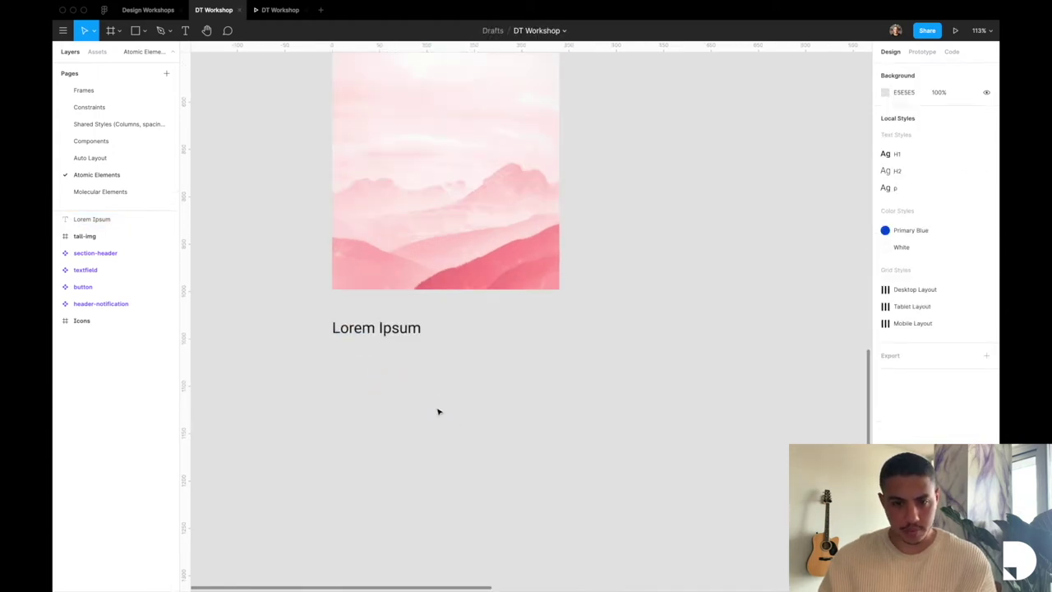
# Step: Duplicate the Lorem Ipsum text directly beneath the original, positioned at X 0, Y 1035
pyautogui.click(386, 326)
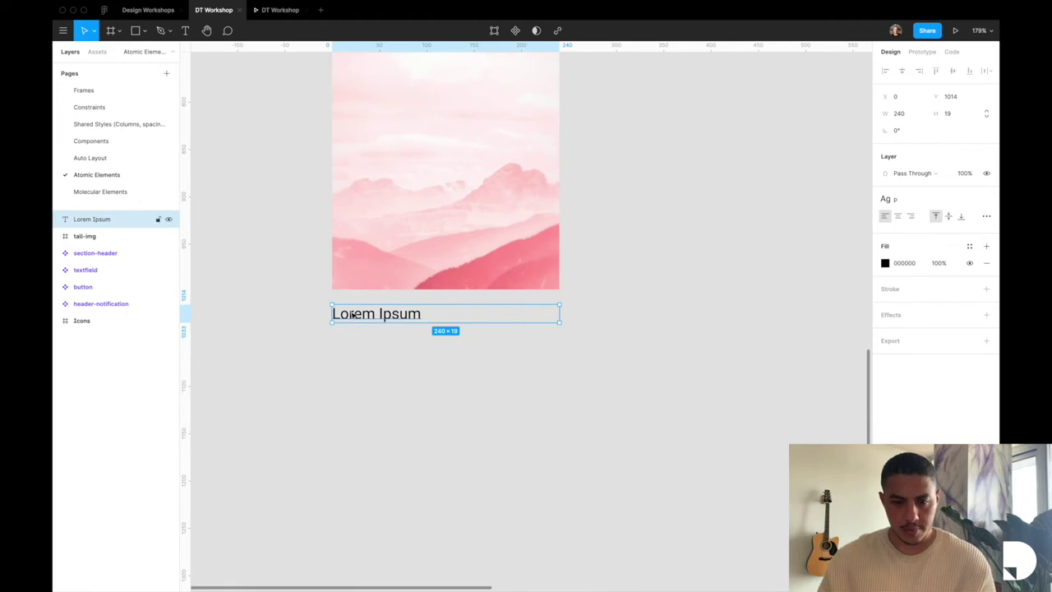
pyautogui.moveTo(352, 316); pyautogui.dragTo(348, 333)
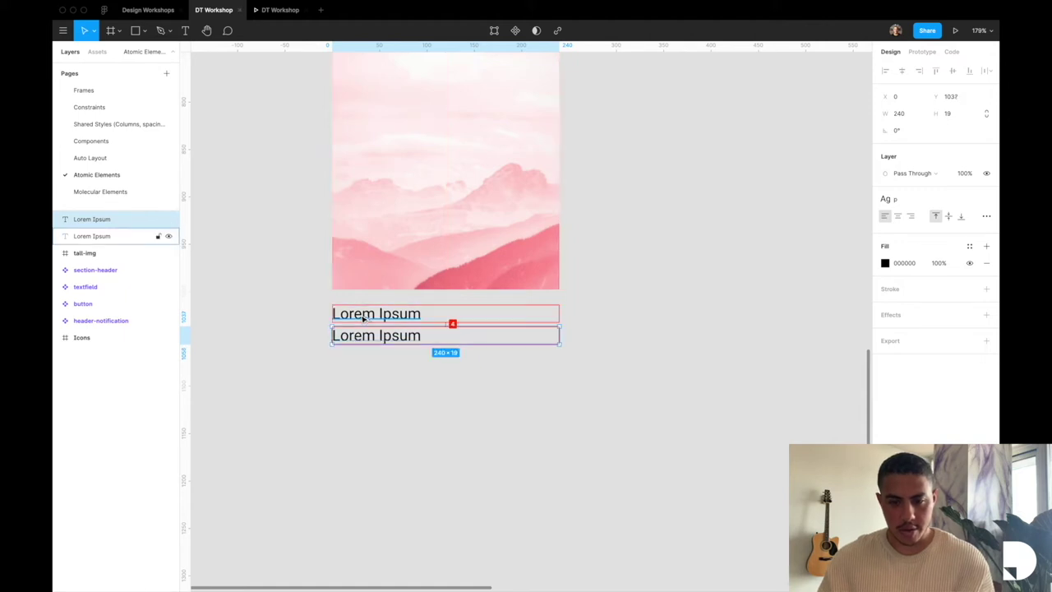
pyautogui.press('Up')
pyautogui.press('Up')
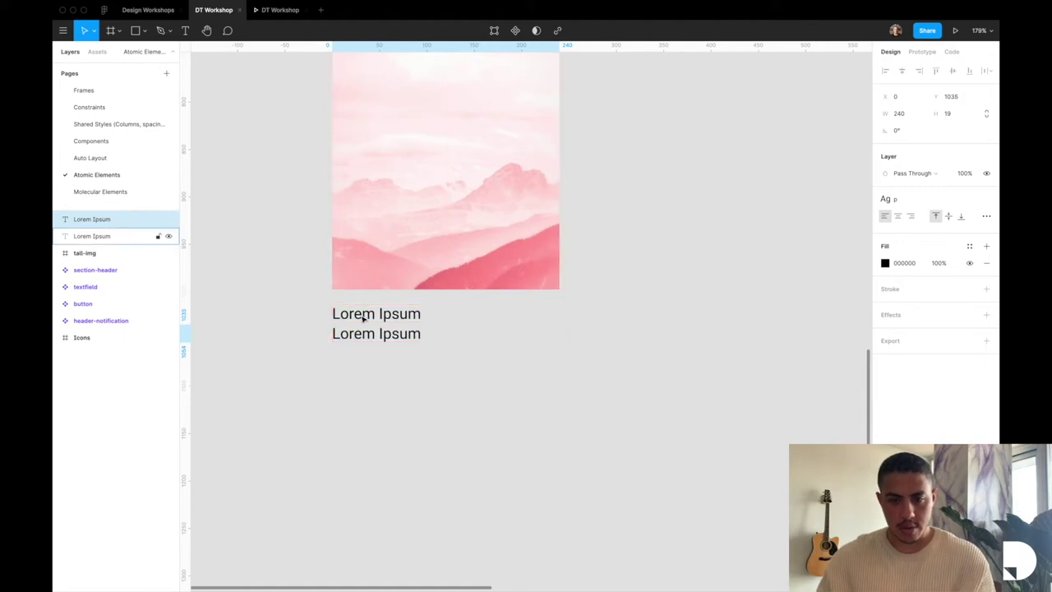
pyautogui.click(399, 388)
# Step: Change the lower text copy to "This is a header" and detach its p text style
pyautogui.click(369, 335)
pyautogui.doubleClick(369, 335)
pyautogui.write('This is a ')
pyautogui.write('heda')
pyautogui.press('BackSpace')
pyautogui.press('BackSpace')
pyautogui.write('ader')
pyautogui.press('Escape')
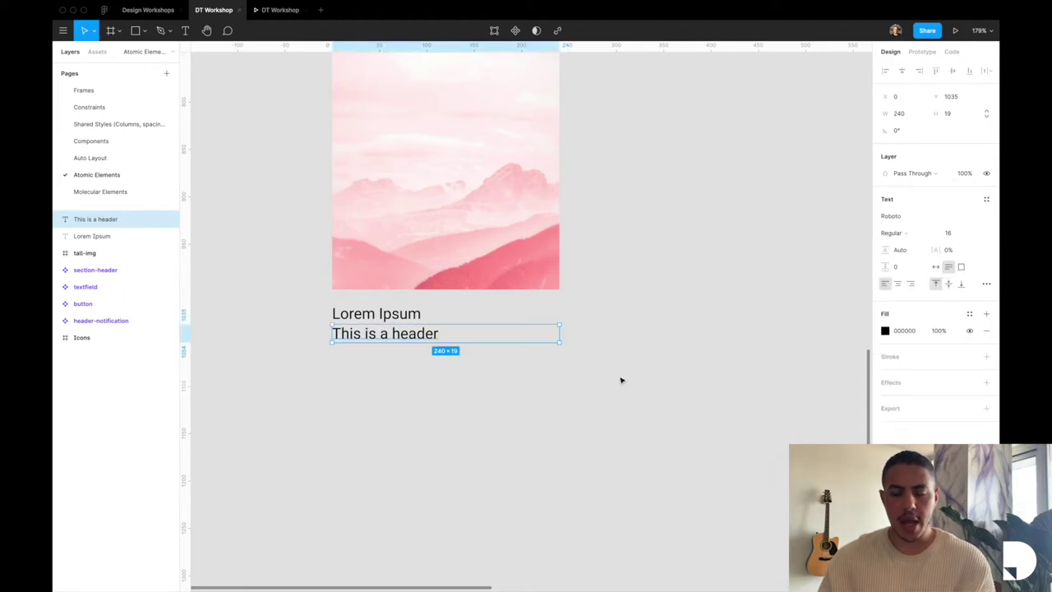
# Step: Set the "This is a header" text to font size 24 and weight Light
pyautogui.click(953, 234)
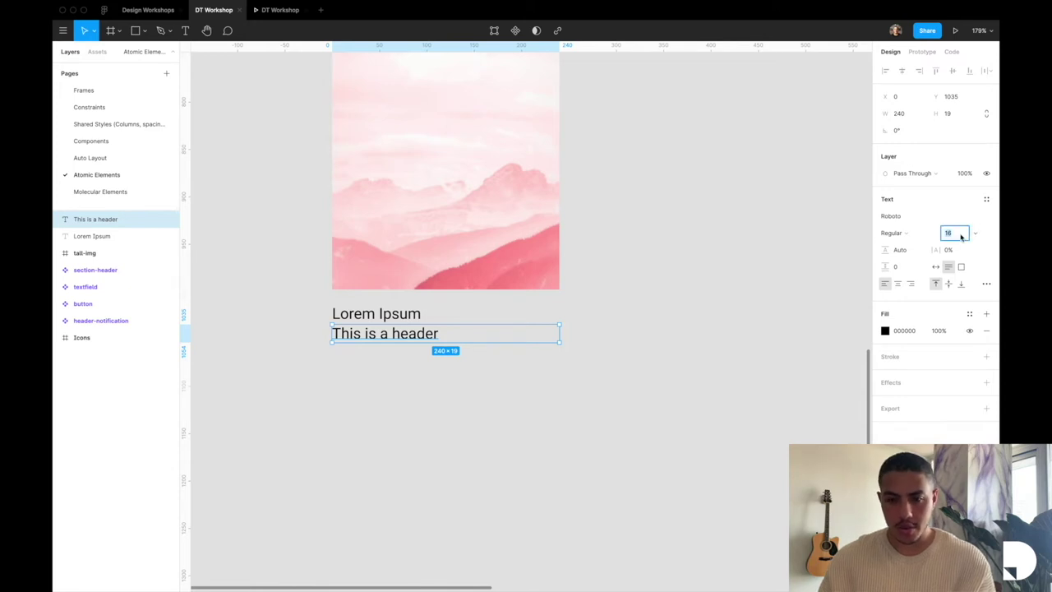
pyautogui.write('24')
pyautogui.press('Return')
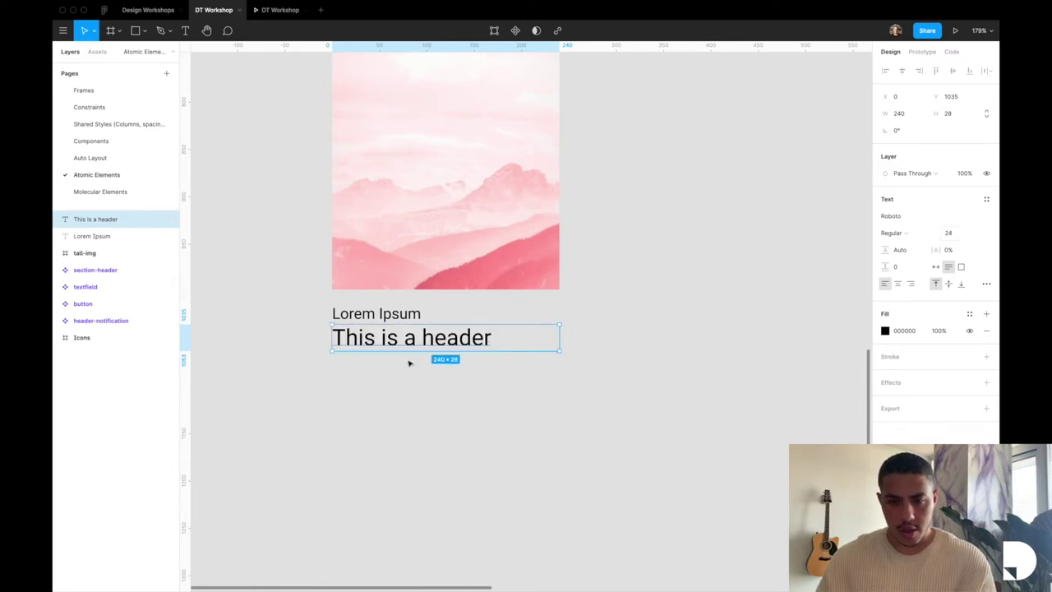
pyautogui.click(899, 233)
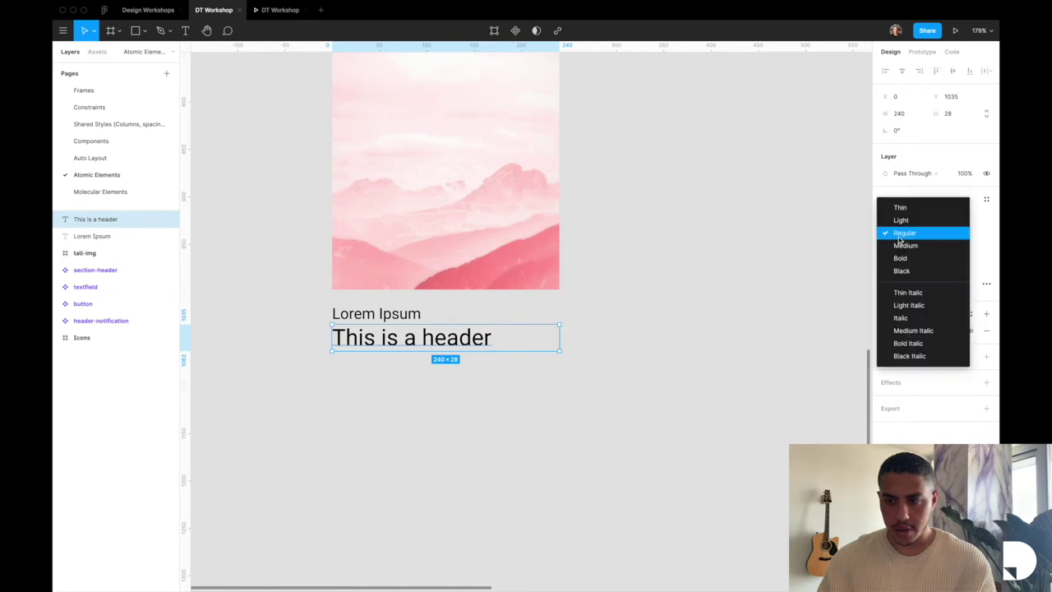
pyautogui.click(902, 222)
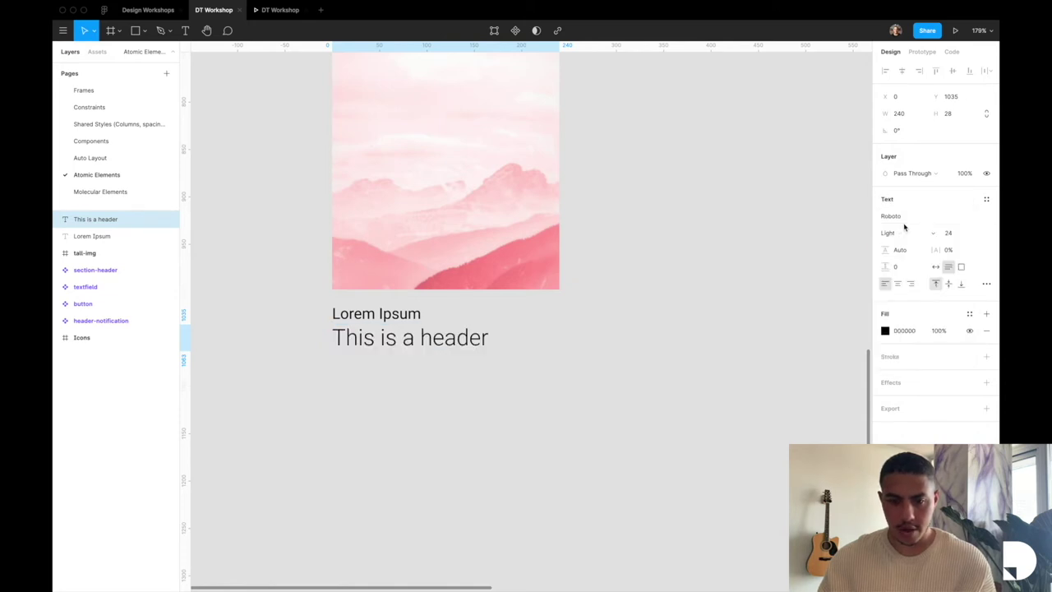
pyautogui.click(433, 410)
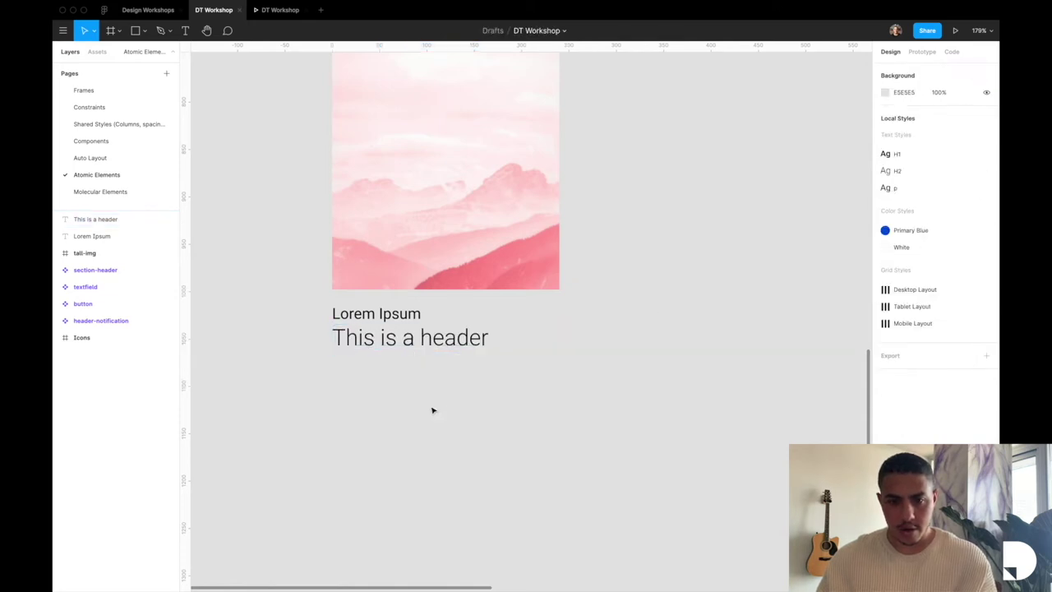
# Step: Create a text style named H3 from the "This is a header" text and order it above p in the local text styles
pyautogui.click(414, 340)
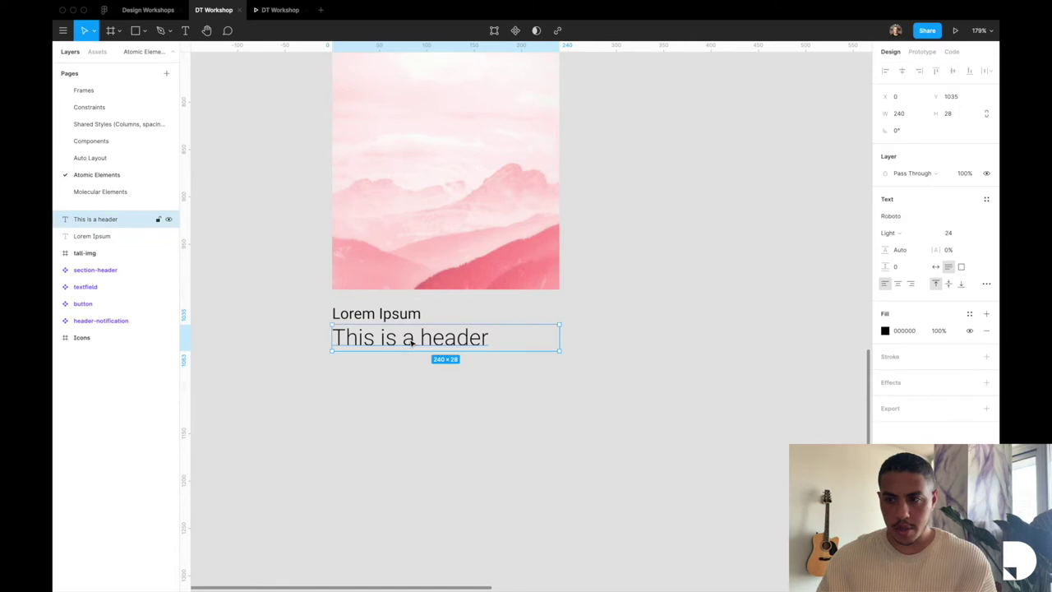
pyautogui.click(986, 199)
pyautogui.click(983, 224)
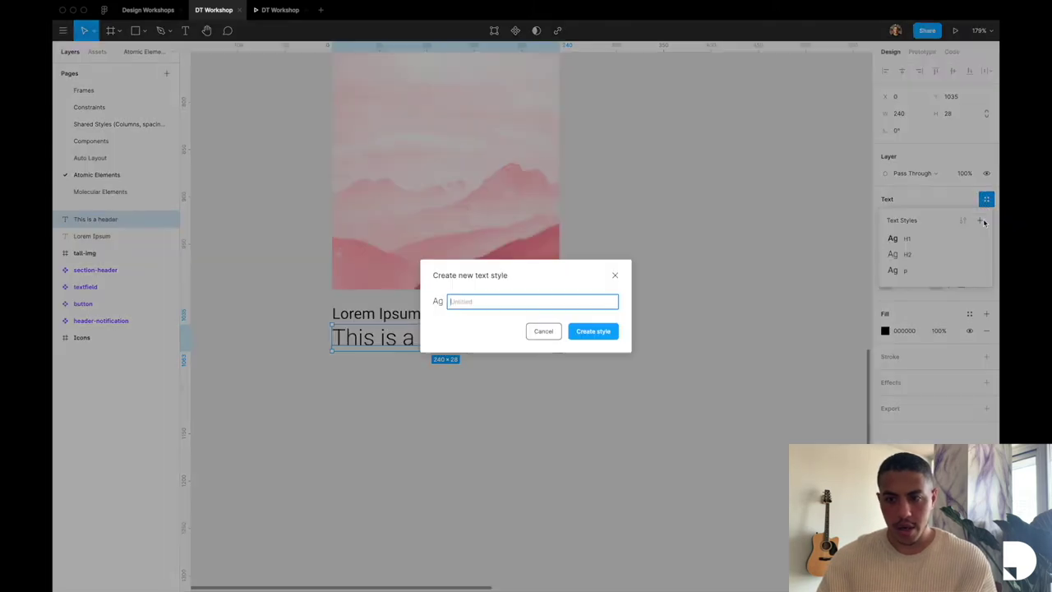
pyautogui.write('H')
pyautogui.press('Return')
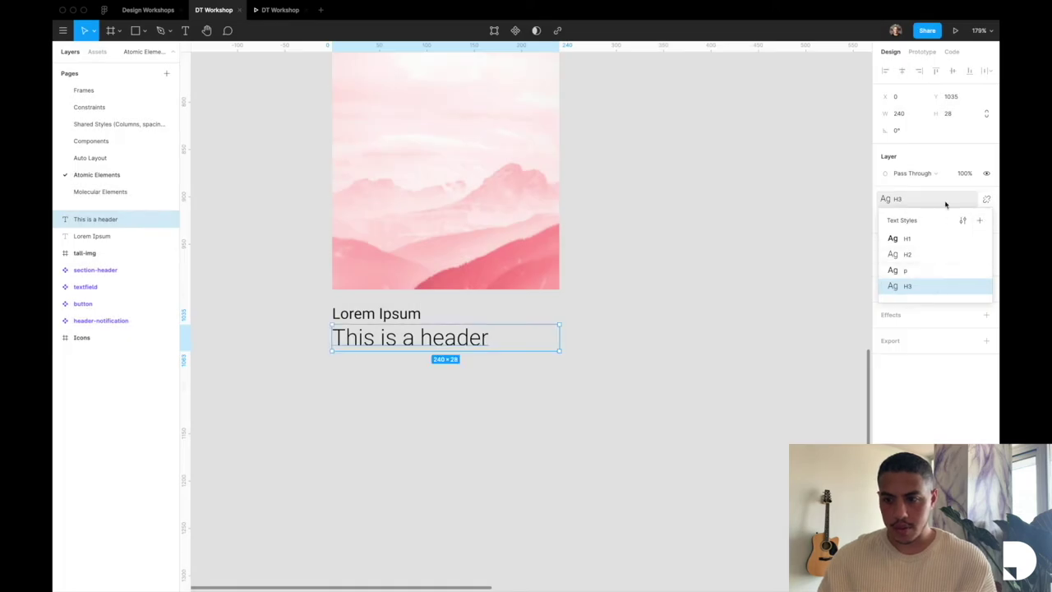
pyautogui.click(949, 202)
pyautogui.click(825, 241)
pyautogui.moveTo(900, 205); pyautogui.dragTo(902, 187)
# Step: Wrap the Lorem Ipsum and "This is a header" texts in one frame and add vertical auto layout to it
pyautogui.click(407, 338)
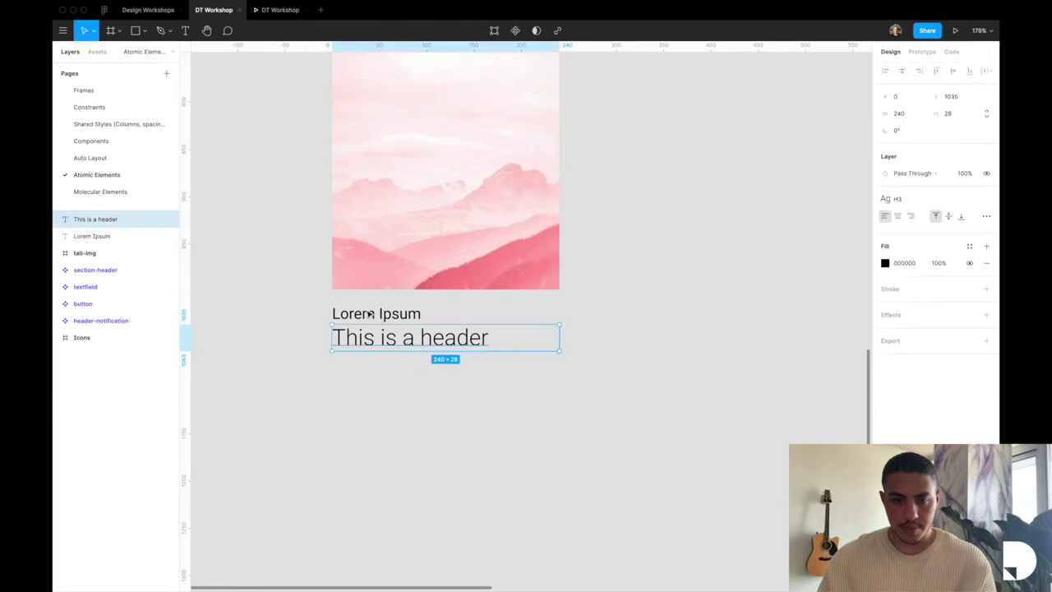
pyautogui.keyDown('shift'); pyautogui.click(375, 313); pyautogui.keyUp('shift')
pyautogui.click(384, 366)
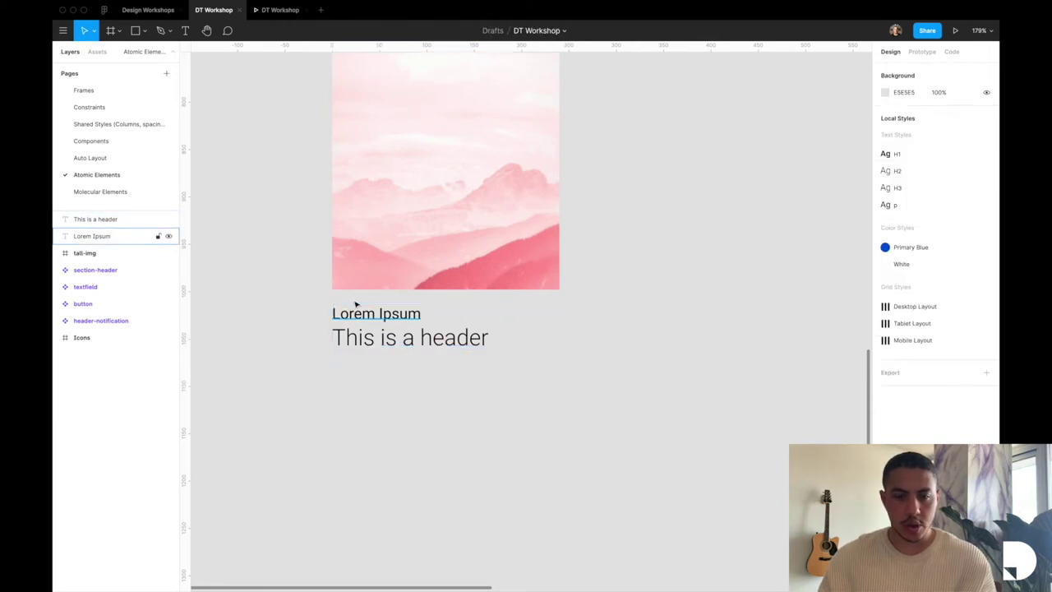
pyautogui.click(383, 338)
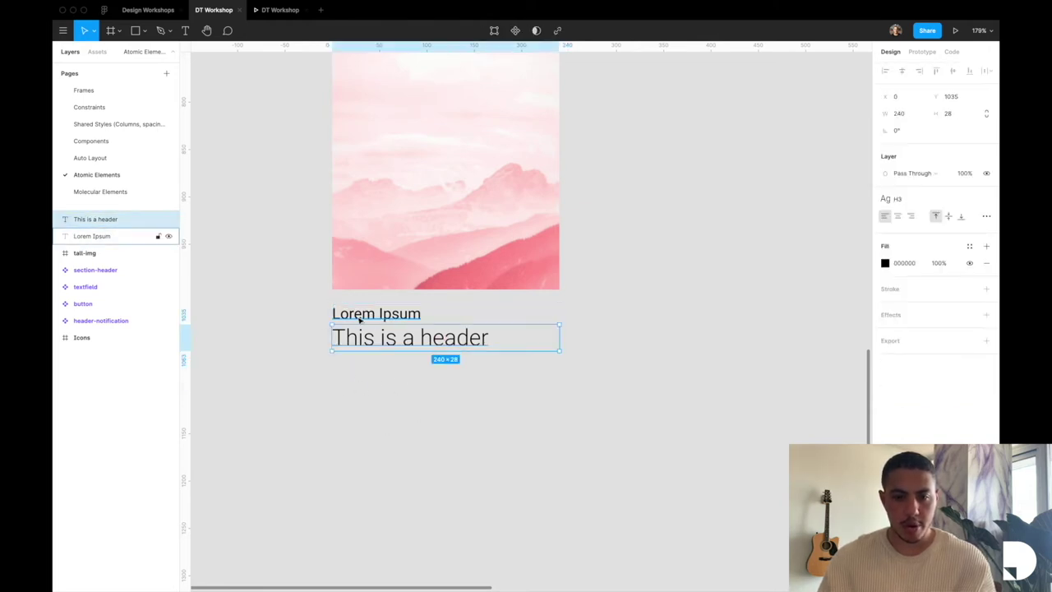
pyautogui.keyDown('shift'); pyautogui.click(359, 316); pyautogui.keyUp('shift')
pyautogui.press('super+alt+g')
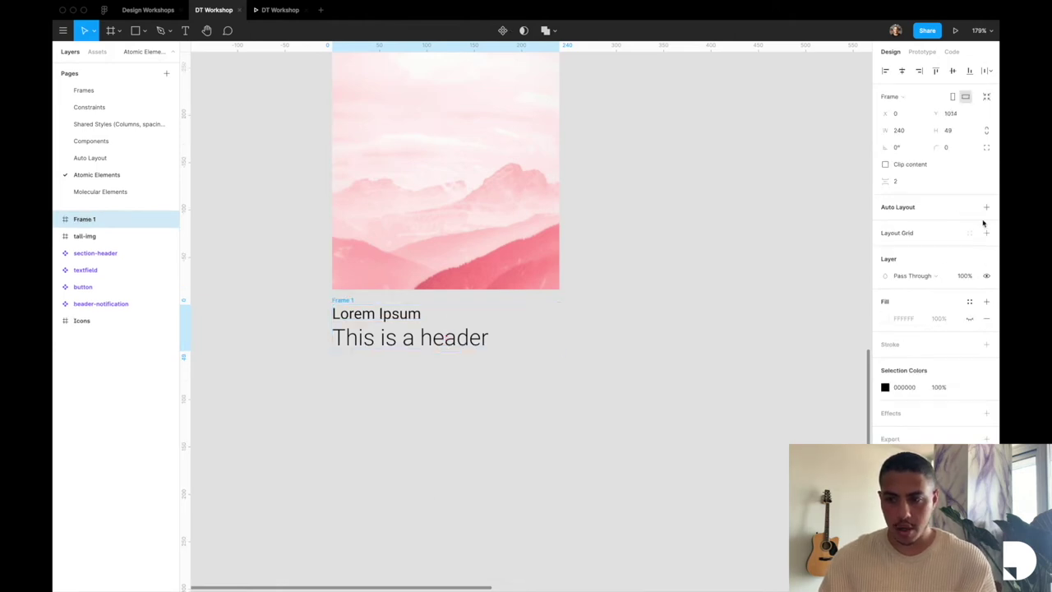
pyautogui.click(986, 207)
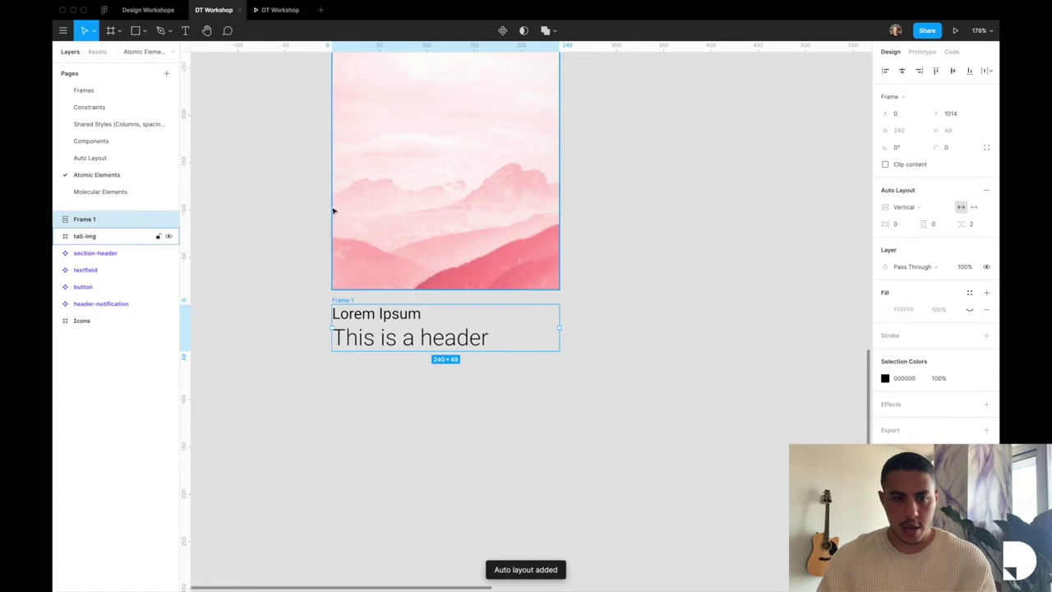
# Step: Rename the auto layout text frame card-dsec and turn it into a component
pyautogui.doubleClick(110, 219)
pyautogui.write('dard')
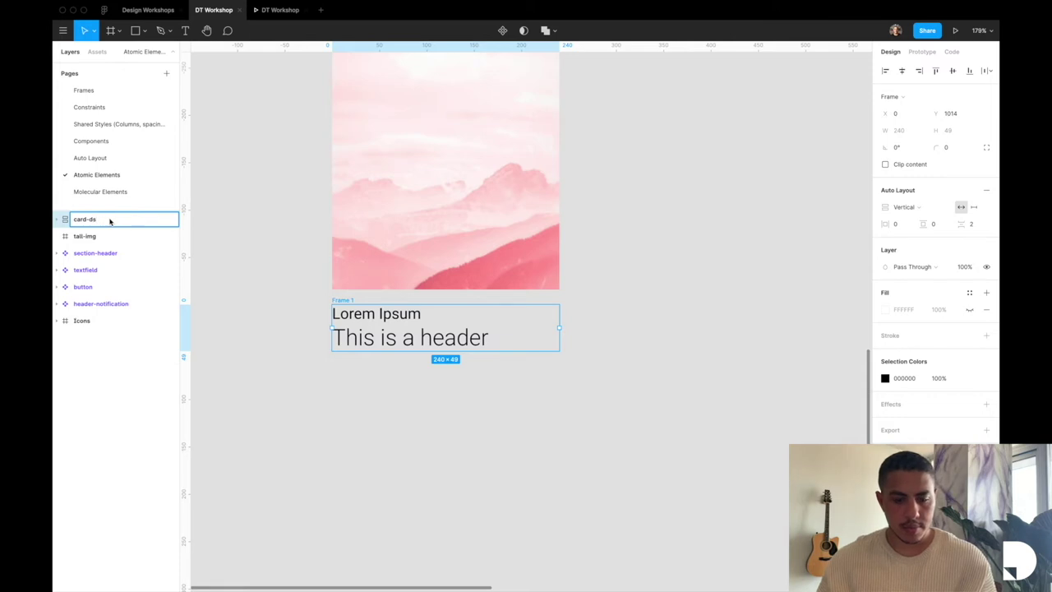
pyautogui.write('-dsec')
pyautogui.press('Return')
pyautogui.scroll(-5, 377, 329)
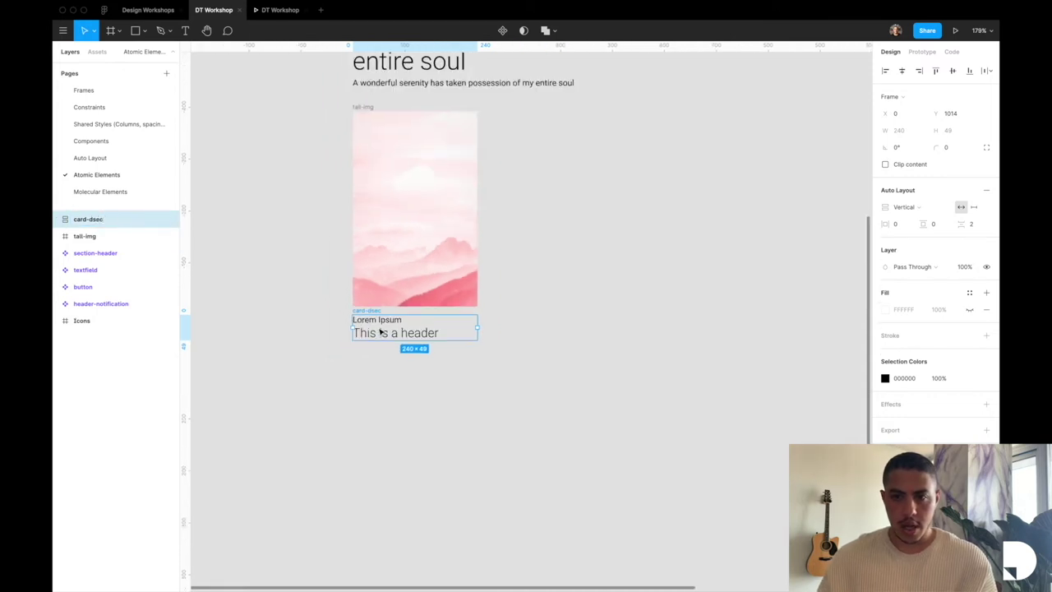
pyautogui.click(502, 31)
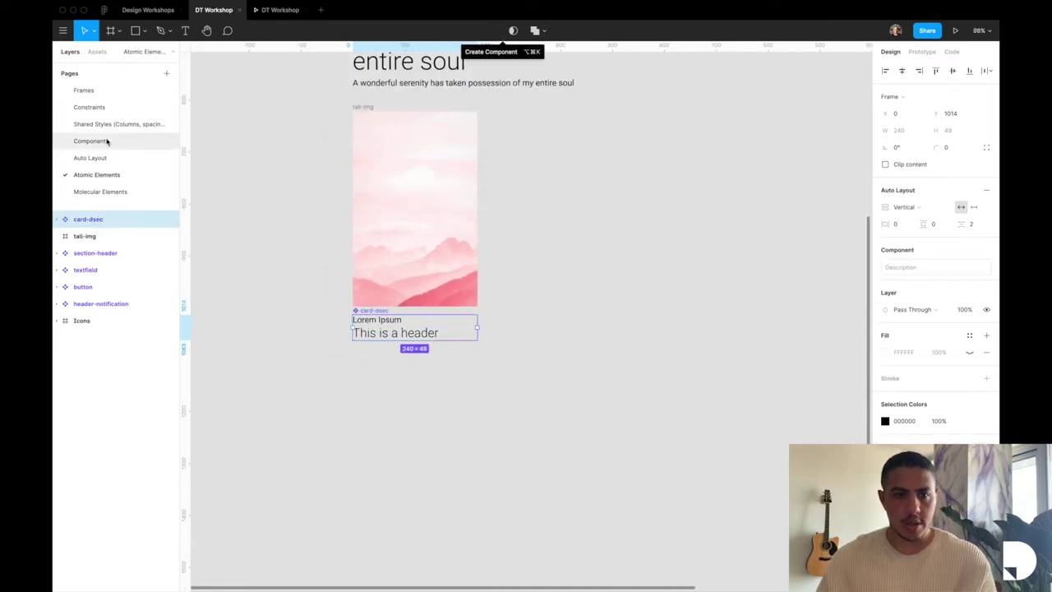
# Step: Turn tall-img into a component and open the Molecular Elements page
pyautogui.click(98, 52)
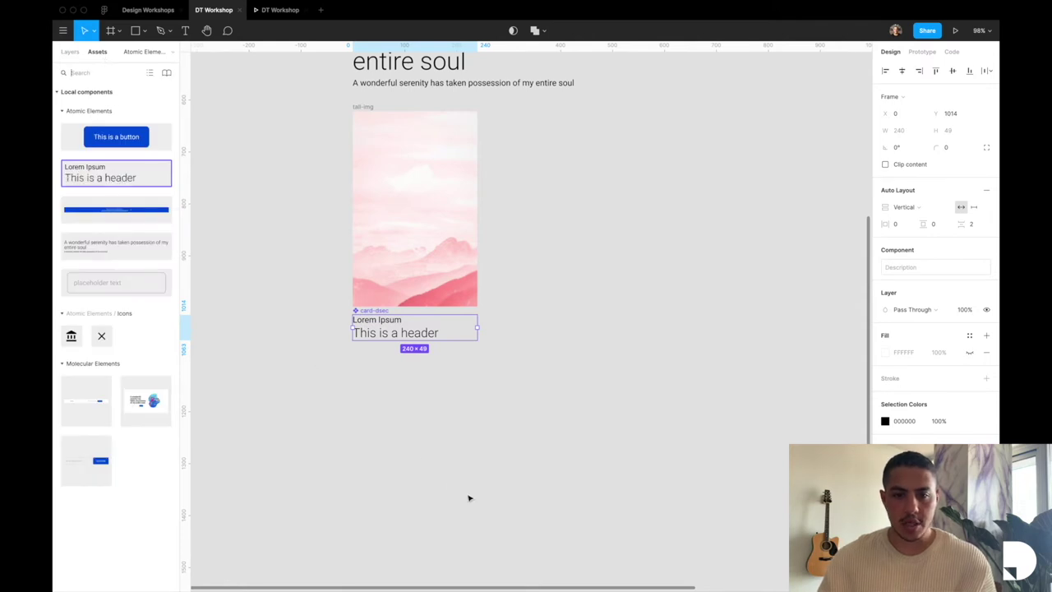
pyautogui.scroll(-5, 470, 498)
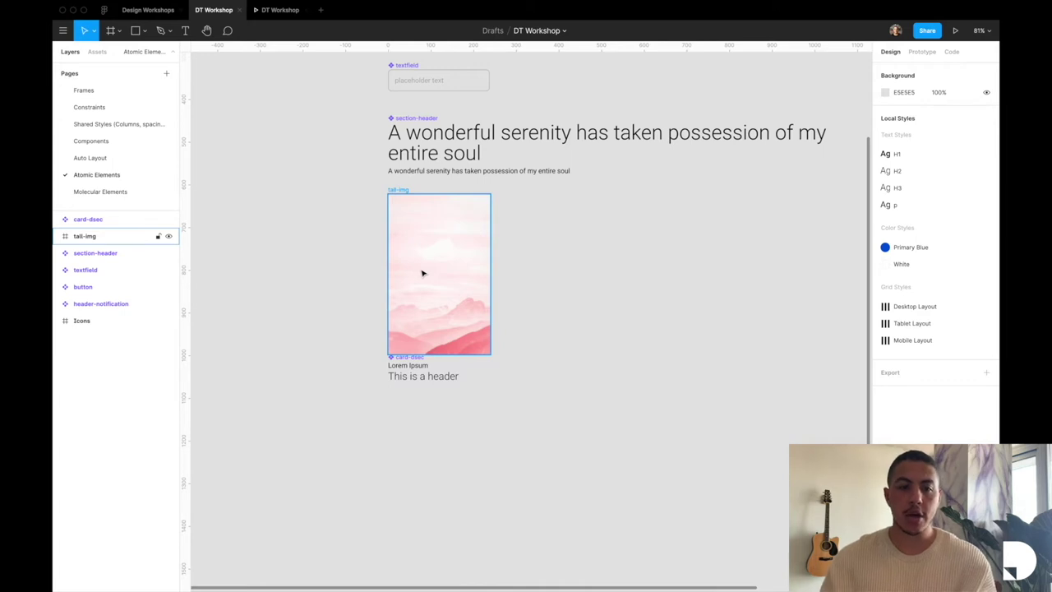
pyautogui.click(84, 194)
pyautogui.click(88, 194)
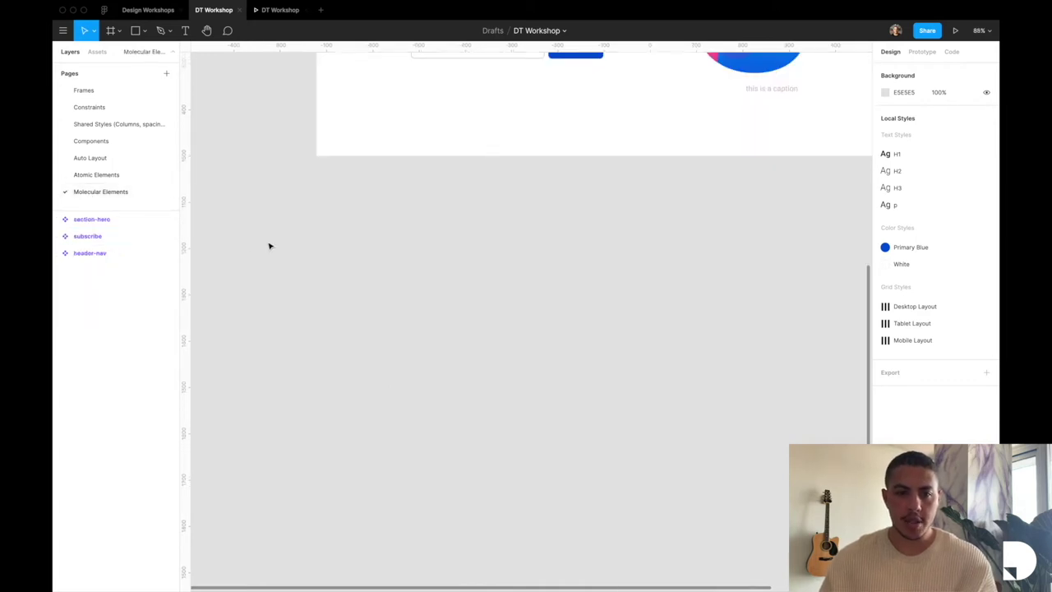
# Step: Place a tall-img instance below section-hero at X -721, Y 1064, with a card-dsec instance aligned 16 px beneath it
pyautogui.hotkey('alt', '2')
pyautogui.moveTo(96, 269); pyautogui.dragTo(366, 263)
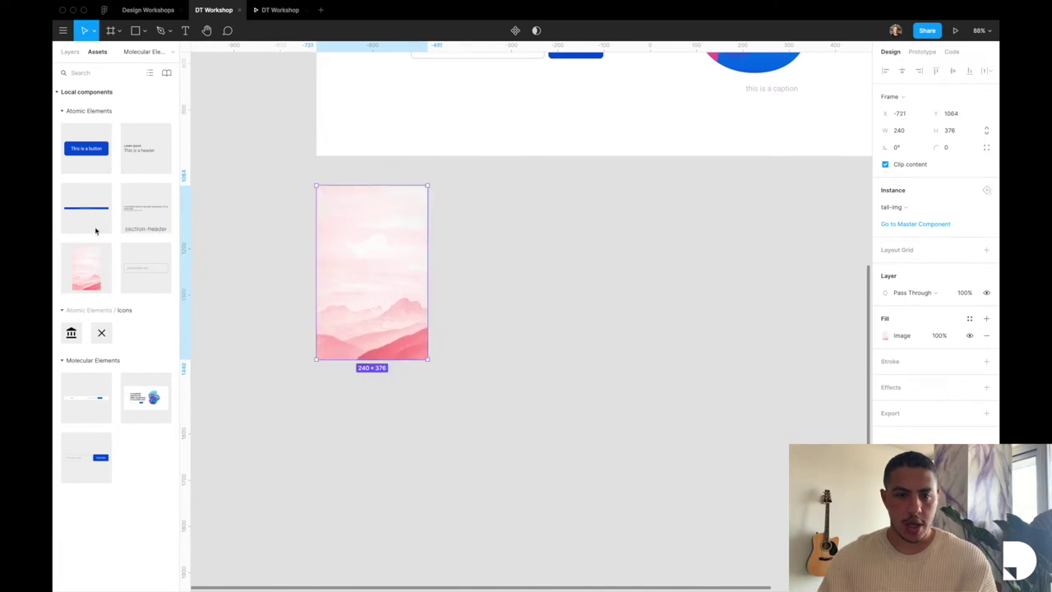
pyautogui.moveTo(133, 151); pyautogui.dragTo(360, 386)
pyautogui.press('Up')
pyautogui.press('Up')
pyautogui.press('Up')
pyautogui.press('Up')
pyautogui.press('Up')
pyautogui.press('Up')
pyautogui.press('Up')
pyautogui.press('Up')
pyautogui.press('Up')
pyautogui.click(428, 414)
# Step: Frame the tall-img and card-dsec instances together and name the frame tall-card
pyautogui.click(348, 371)
pyautogui.keyDown('shift'); pyautogui.click(351, 313); pyautogui.keyUp('shift')
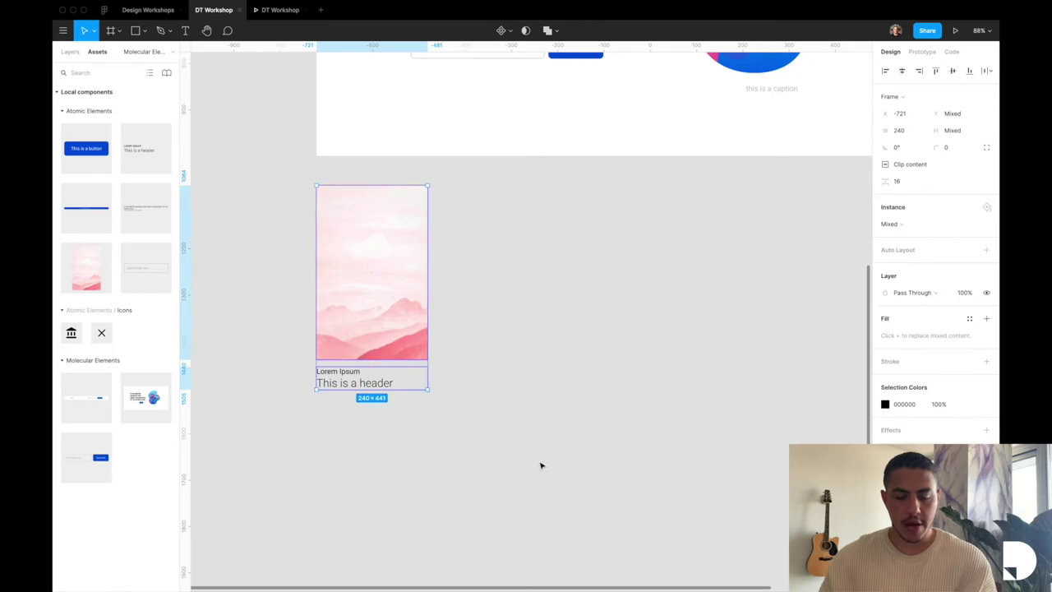
pyautogui.press('alt+super+g')
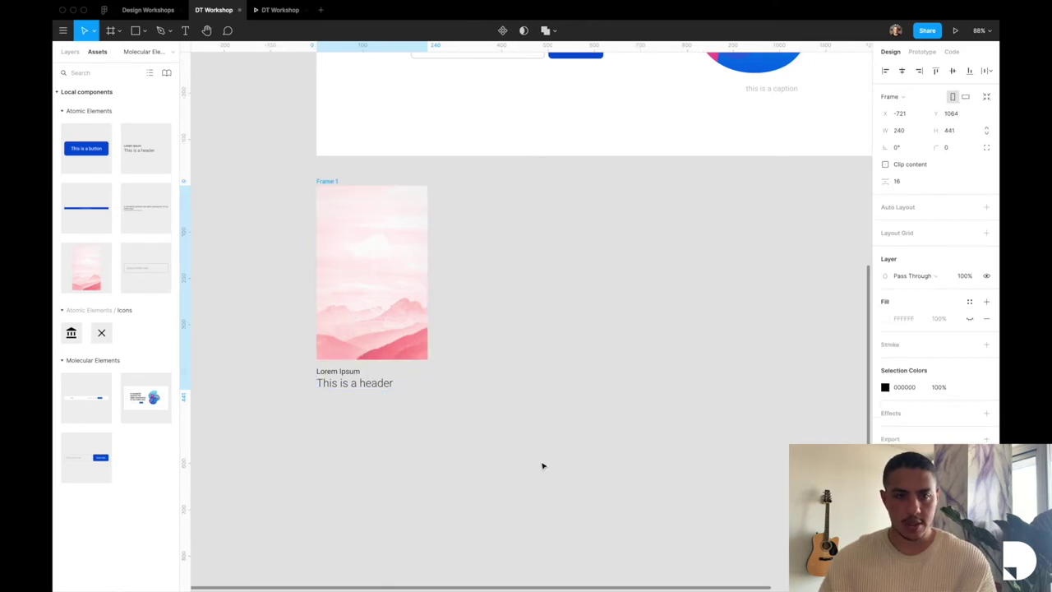
pyautogui.click(72, 58)
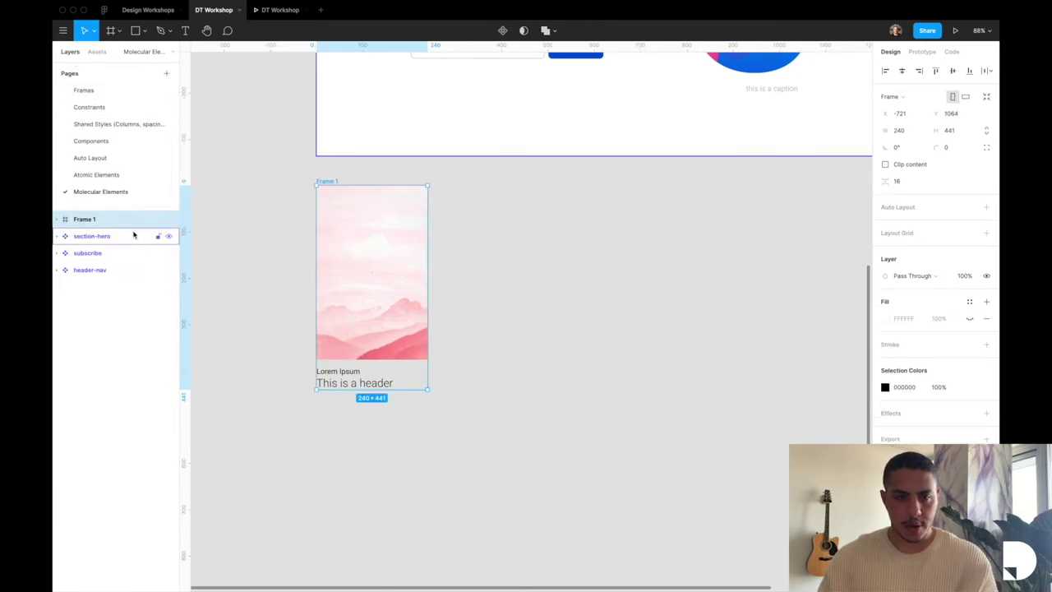
pyautogui.doubleClick(109, 220)
pyautogui.write('c')
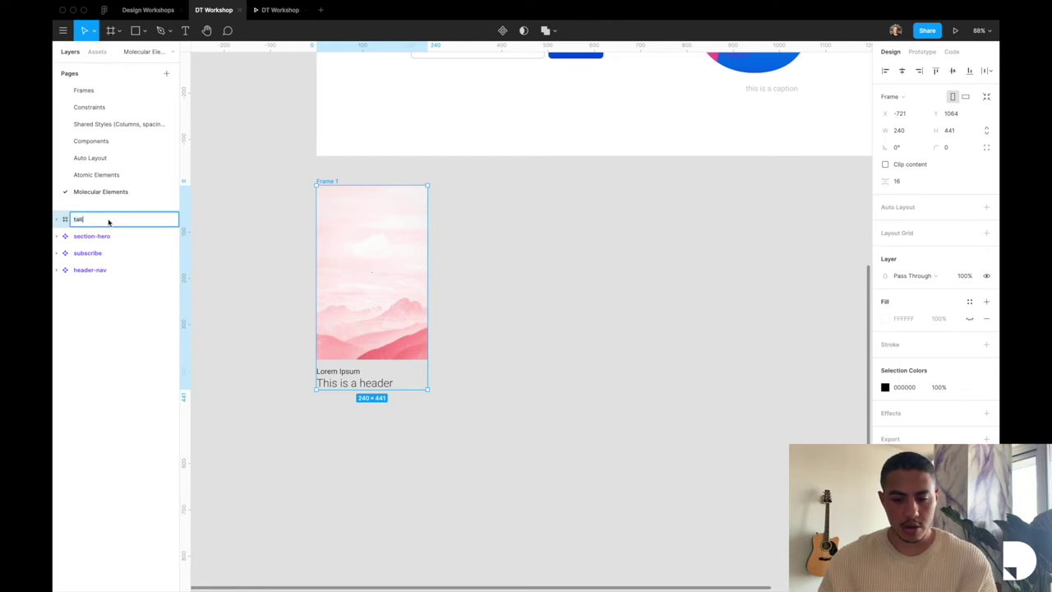
pyautogui.write('all-card')
pyautogui.press('Return')
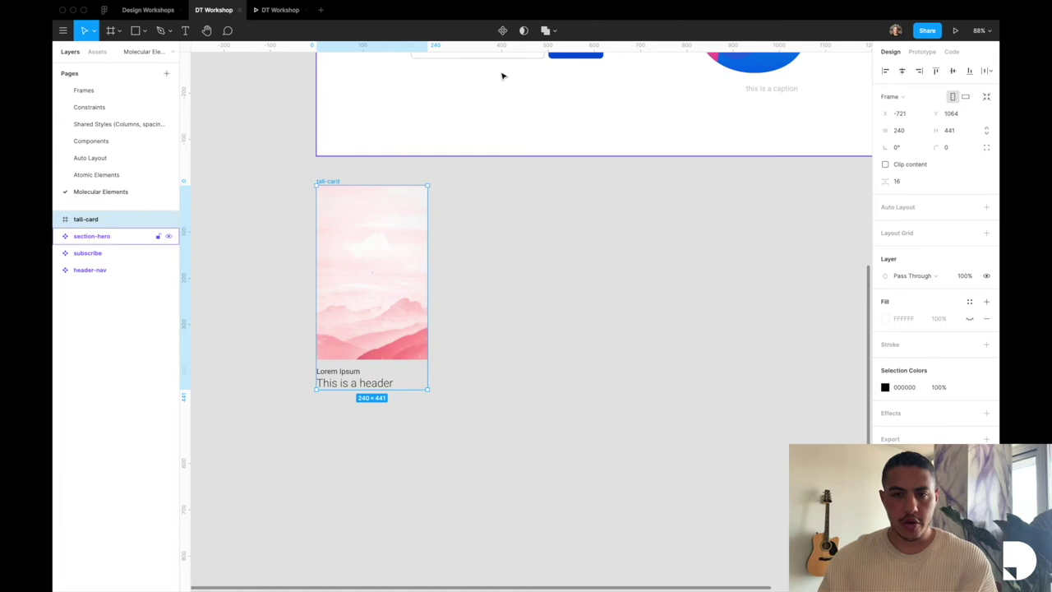
# Step: Turn tall-card into a component, shift it down to Y 1067 and check it among the local components
pyautogui.click(503, 32)
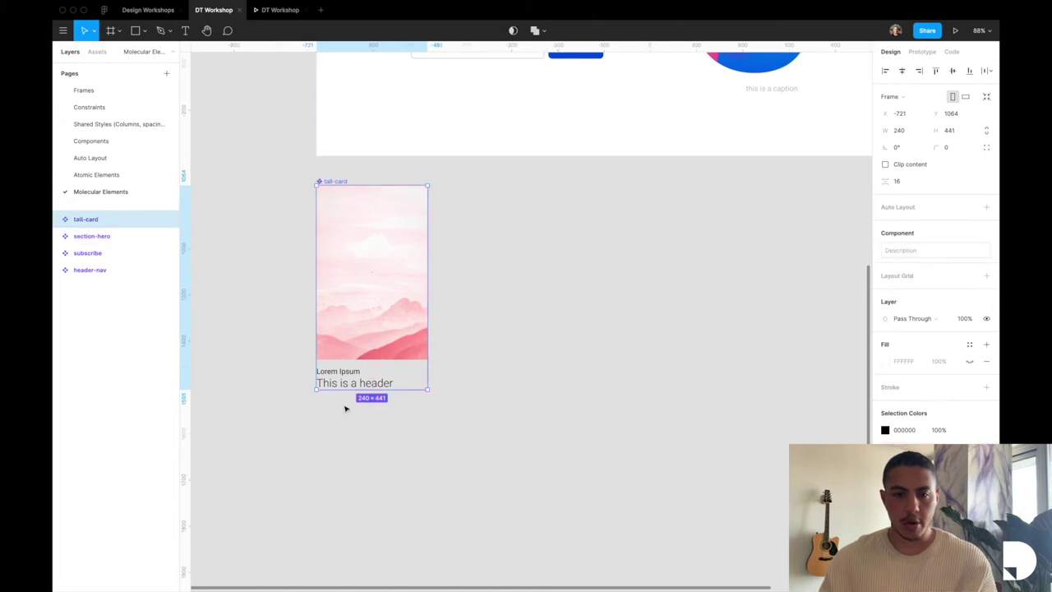
pyautogui.moveTo(401, 268); pyautogui.dragTo(394, 271)
pyautogui.click(97, 51)
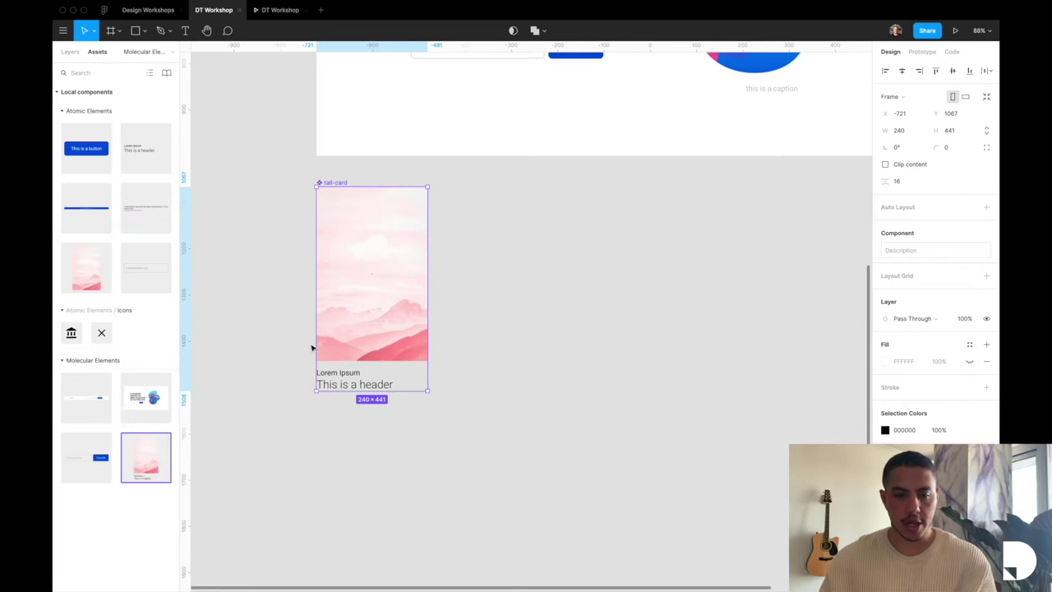
pyautogui.click(504, 503)
pyautogui.click(74, 55)
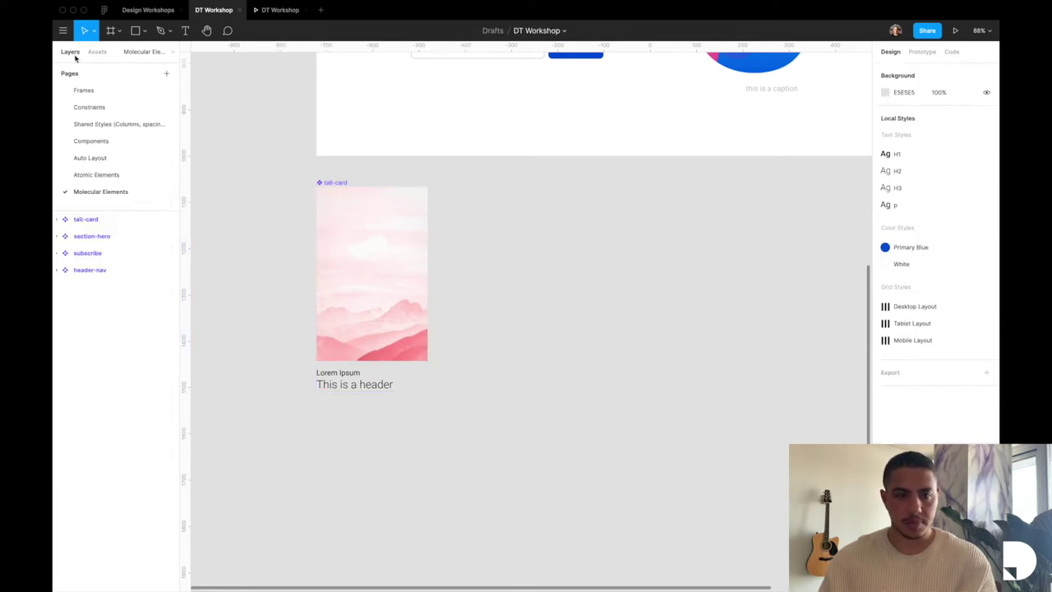
# Step: Open the Components page and place a tall-card instance below the section header in section-slider, at X 203, Y 323
pyautogui.click(125, 142)
pyautogui.scroll(2, 432, 307)
pyautogui.scroll(-3, 432, 307)
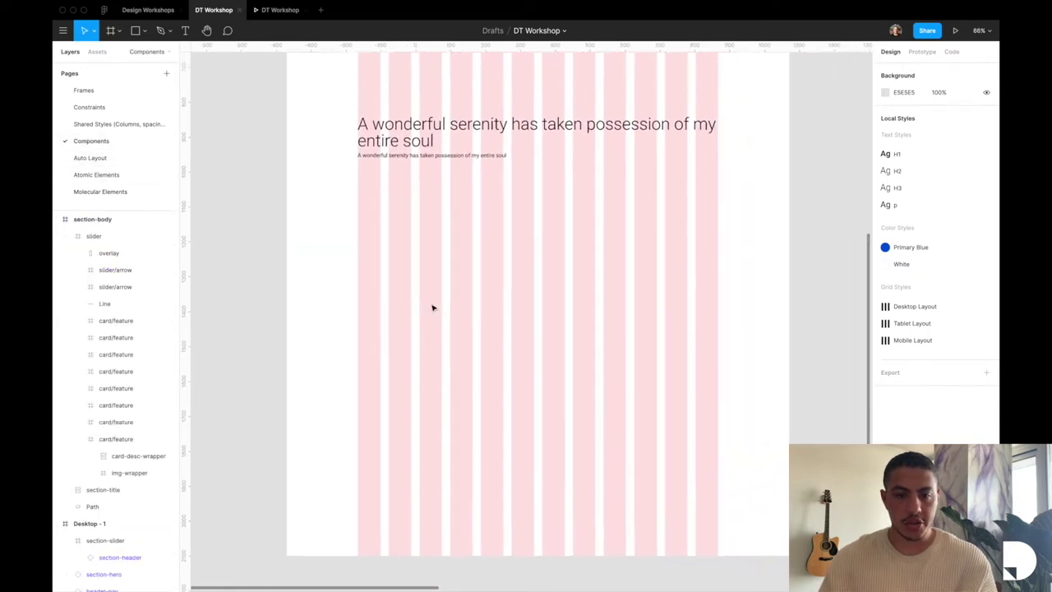
pyautogui.hscroll(1, 353, 354)
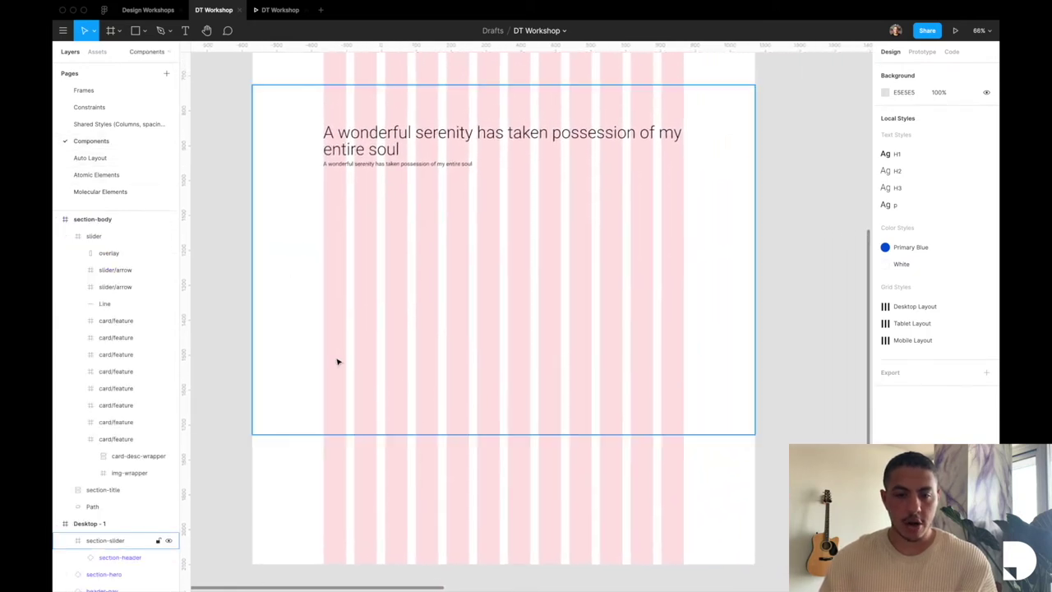
pyautogui.click(89, 54)
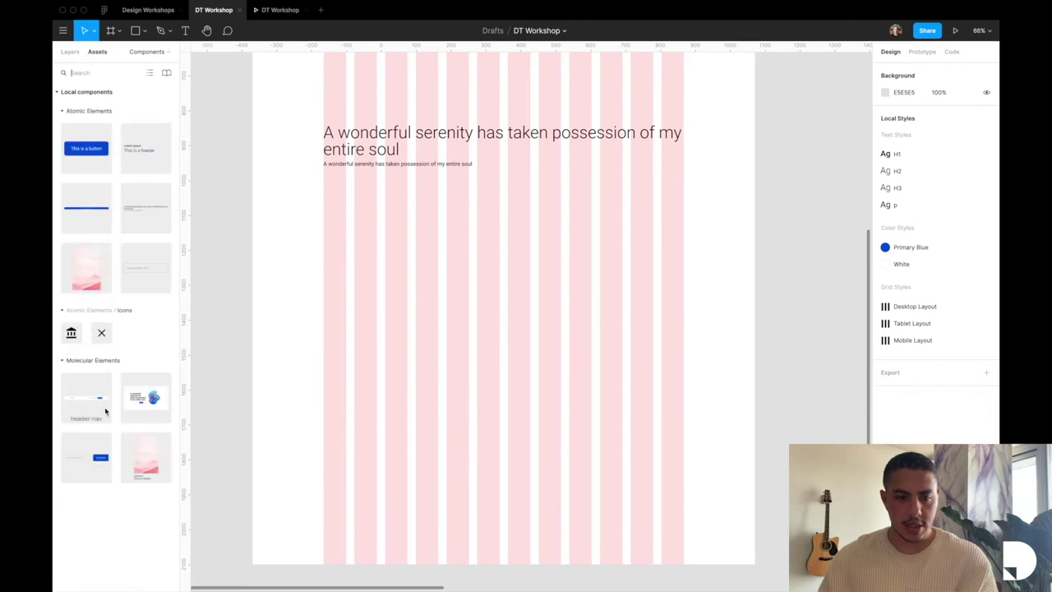
pyautogui.moveTo(135, 444); pyautogui.dragTo(346, 242)
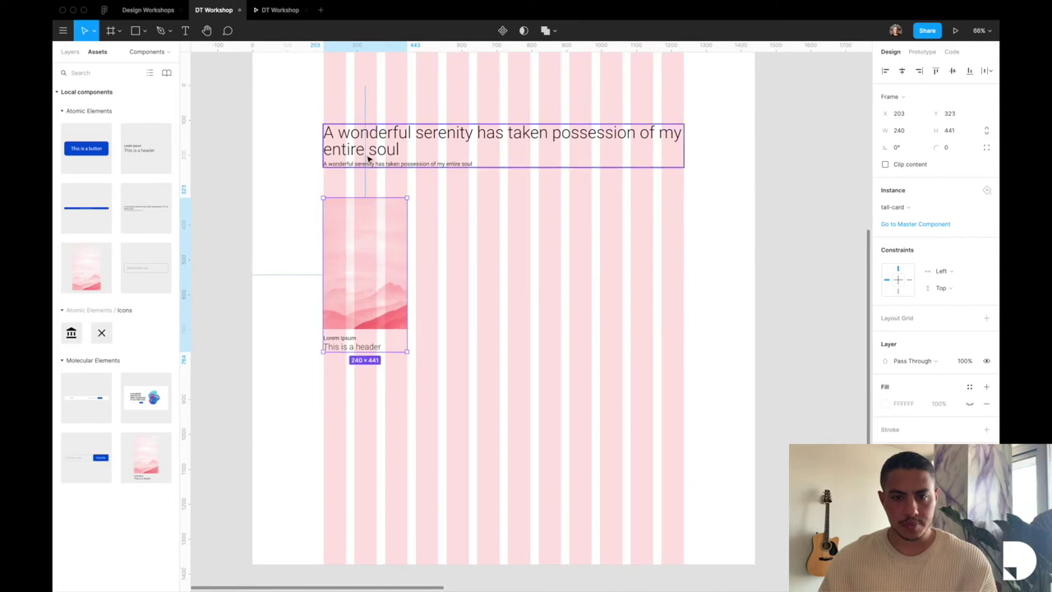
# Step: Nudge the tall-card instance up to Y 275, closer to the section header
pyautogui.hotkey('shift', 'Up')
pyautogui.hotkey('shift', 'Up')
pyautogui.hotkey('shift', 'Up')
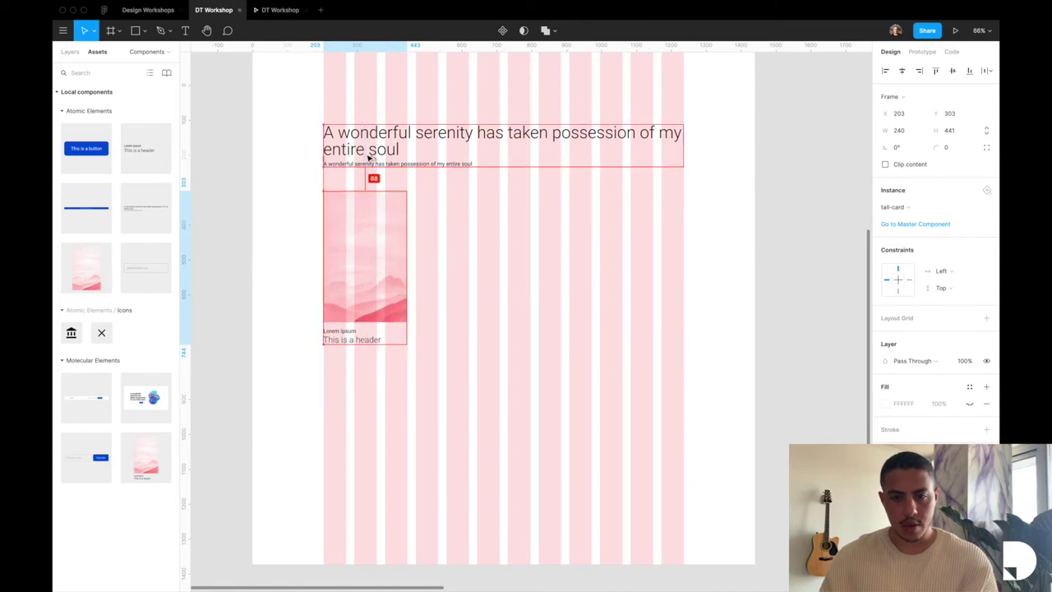
pyautogui.hotkey('shift', 'Up')
pyautogui.hotkey('shift', 'Up')
pyautogui.press('Down')
pyautogui.press('Down')
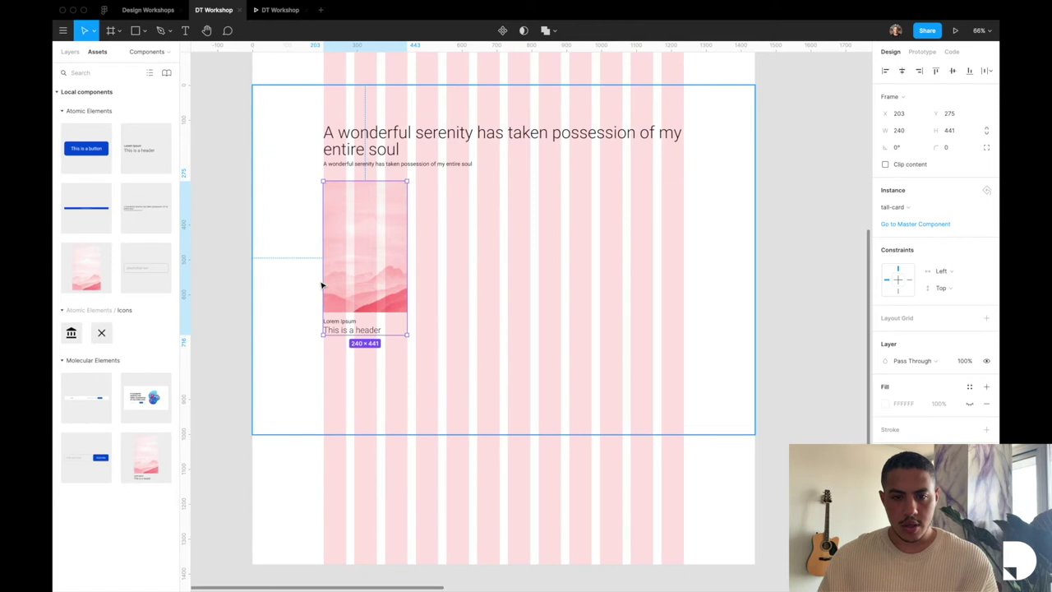
# Step: Give the section-slider frame a solid dark navy fill, 030E1E
pyautogui.click(374, 406)
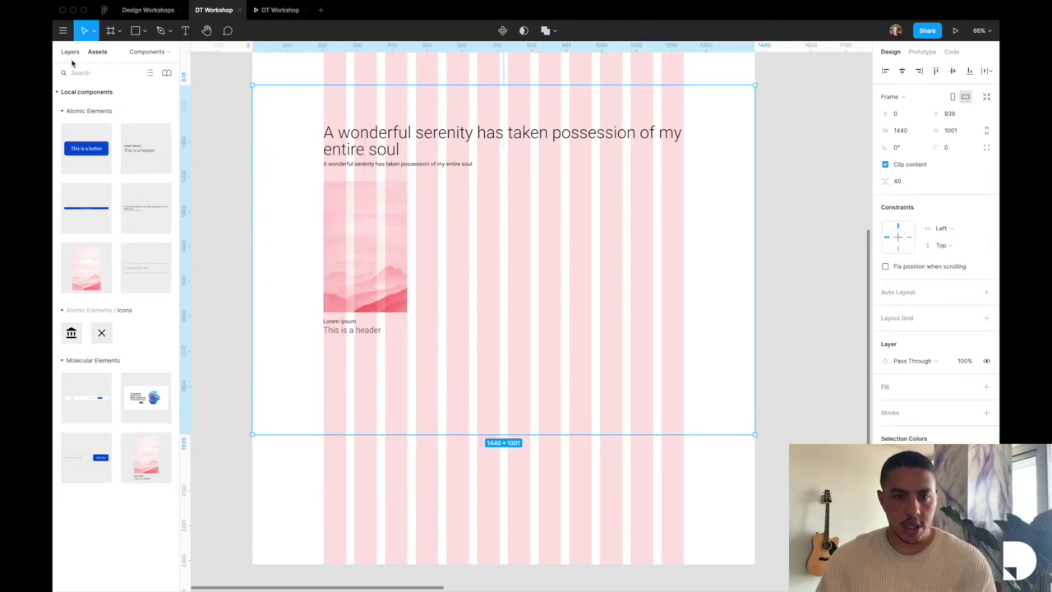
pyautogui.hotkey('alt', '1')
pyautogui.scroll(-2, 116, 432)
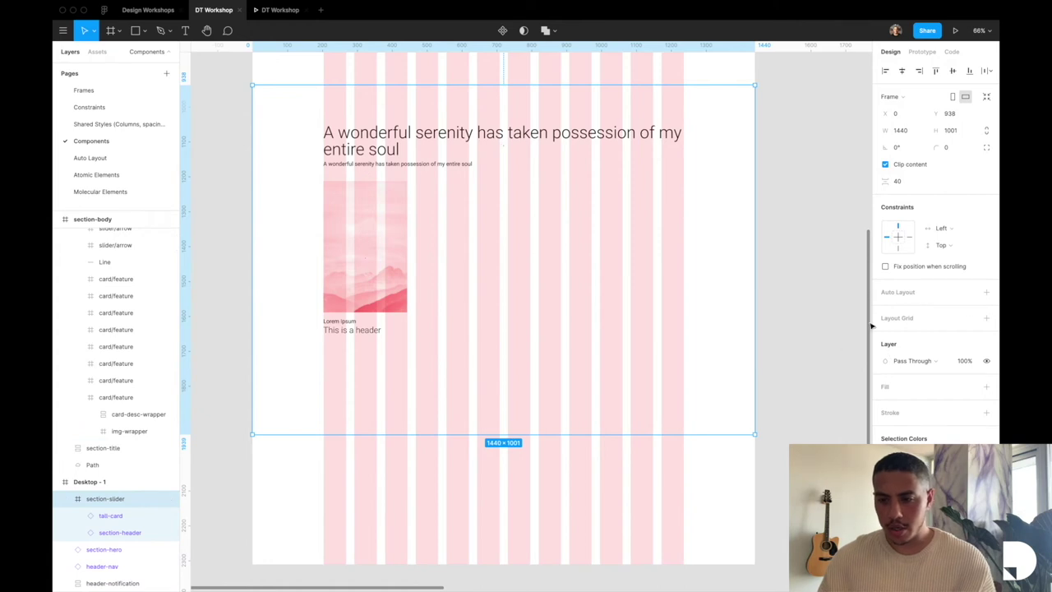
pyautogui.click(986, 386)
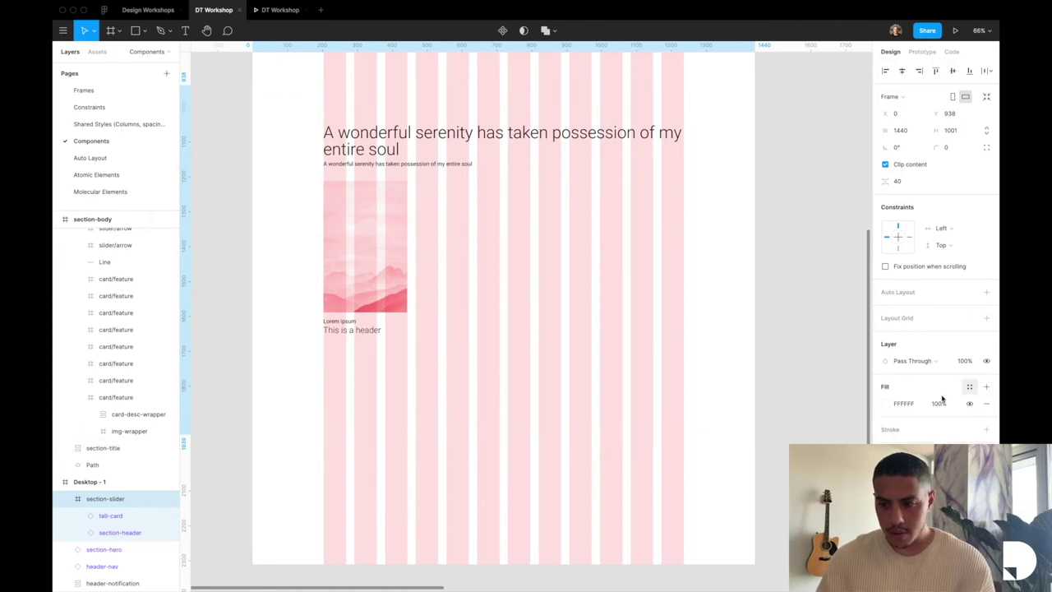
pyautogui.click(885, 404)
pyautogui.moveTo(779, 467); pyautogui.dragTo(824, 466)
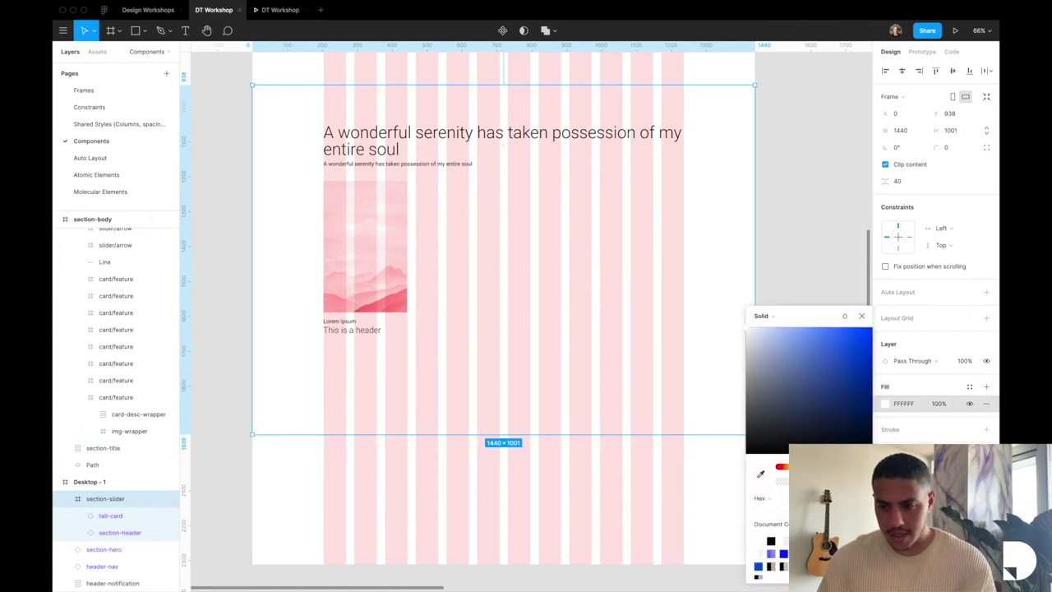
pyautogui.click(837, 441)
pyautogui.moveTo(871, 434); pyautogui.dragTo(860, 439)
pyautogui.scroll(-2, 630, 411)
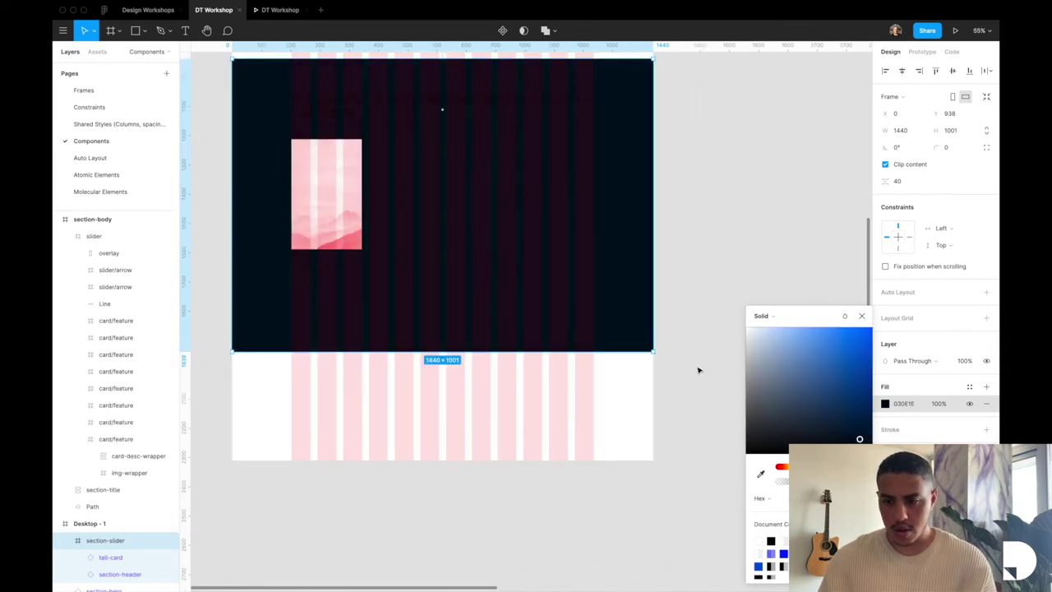
pyautogui.click(862, 316)
# Step: Hide the layout grids and deselect the section-slider frame
pyautogui.scroll(-2, 740, 290)
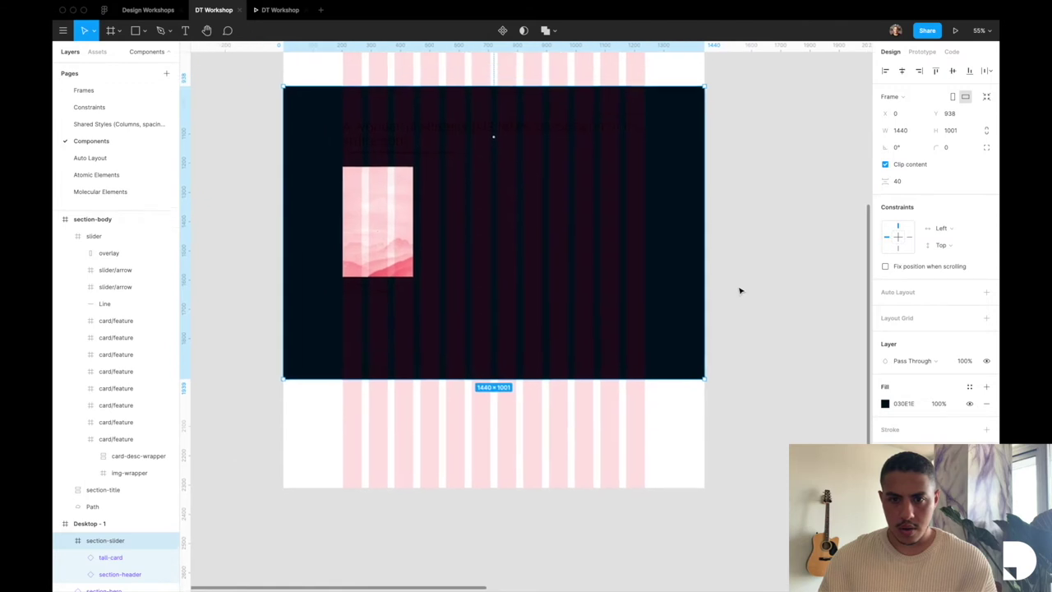
pyautogui.hotkey('ctrl', 'g')
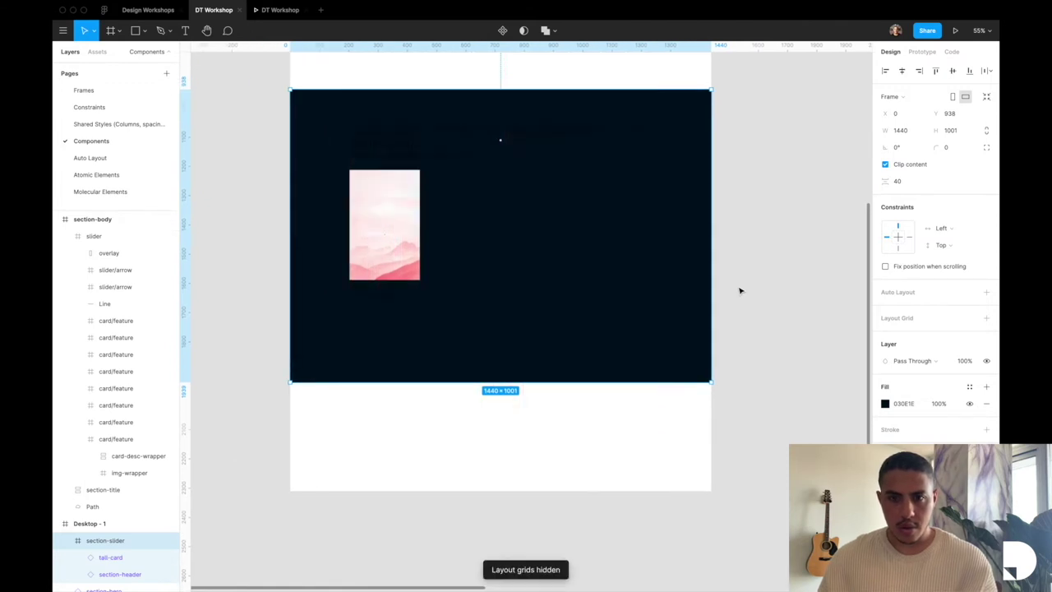
pyautogui.scroll(2, 691, 215)
pyautogui.hscroll(-1, 691, 215)
pyautogui.click(744, 227)
pyautogui.scroll(5, 746, 227)
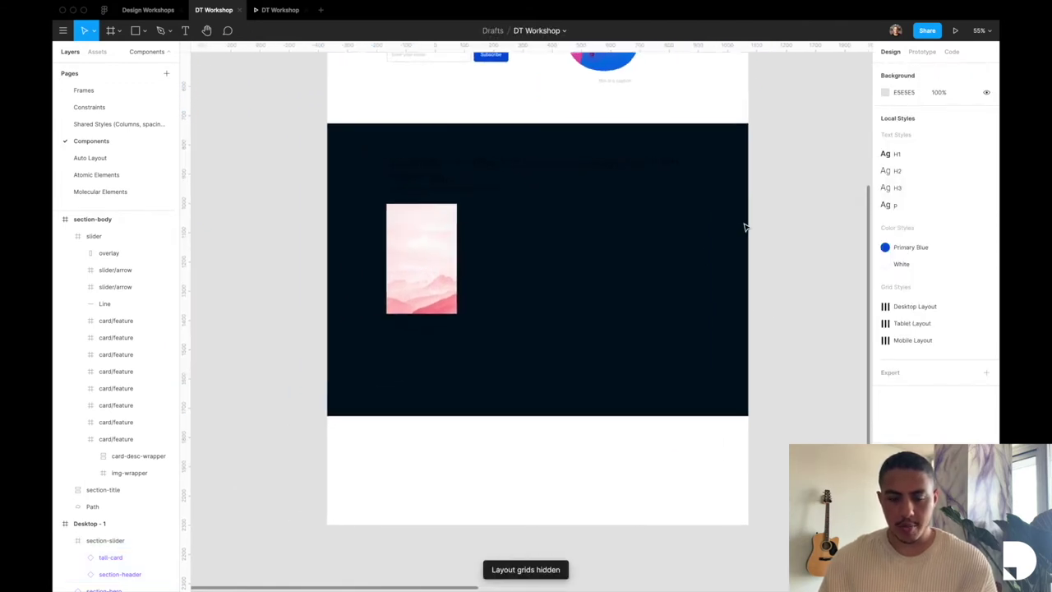
# Step: Recolor the text of the section-header instance white
pyautogui.scroll(-3, 646, 329)
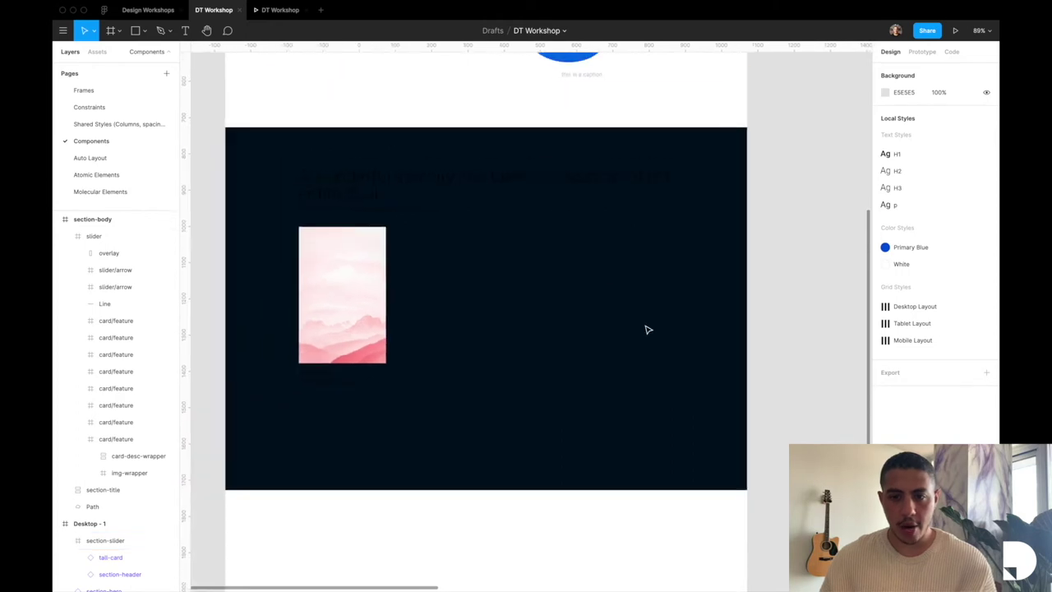
pyautogui.hscroll(-1, 646, 329)
pyautogui.click(404, 193)
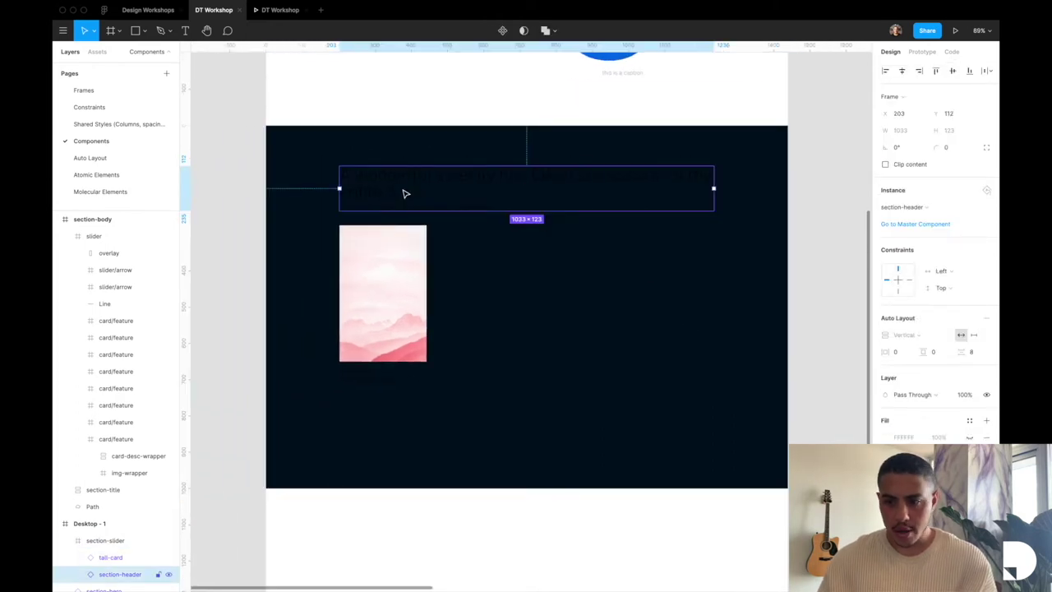
pyautogui.click(970, 420)
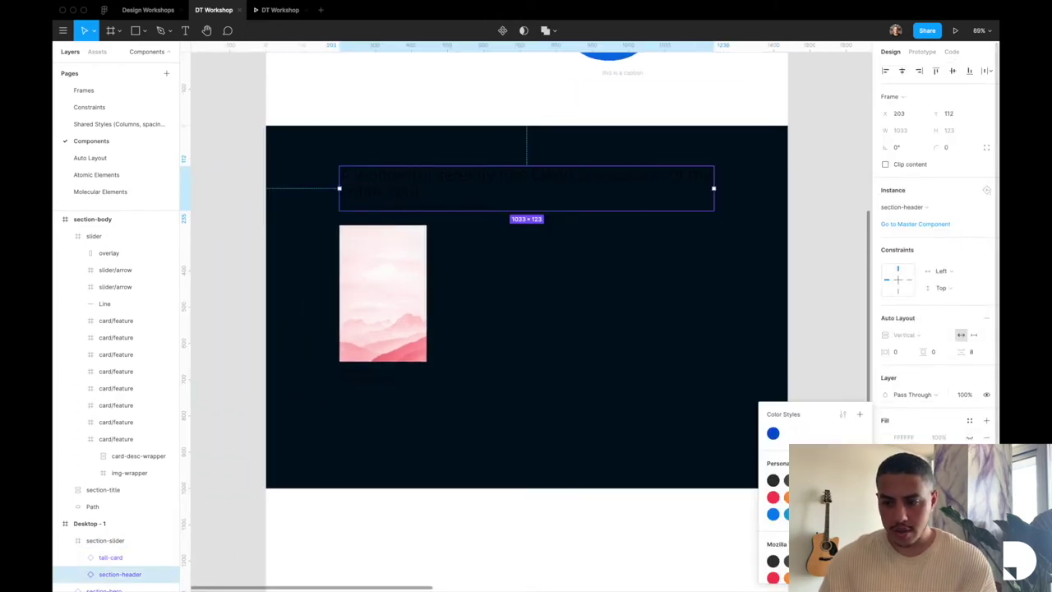
pyautogui.press('Escape')
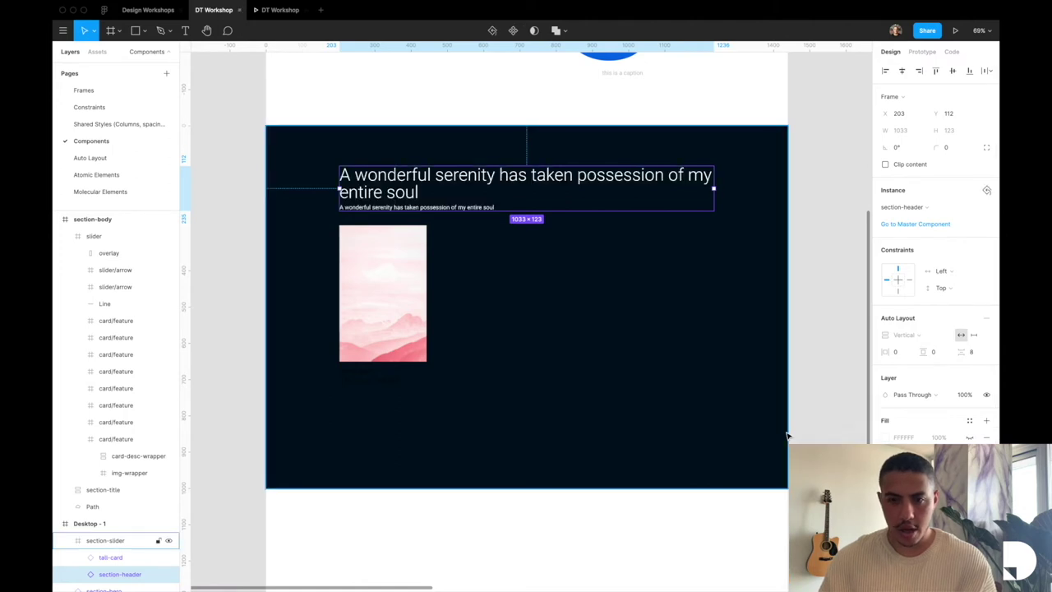
# Step: Recolor the card-dsec text inside the tall-card instance white and clear the selection
pyautogui.click(400, 381)
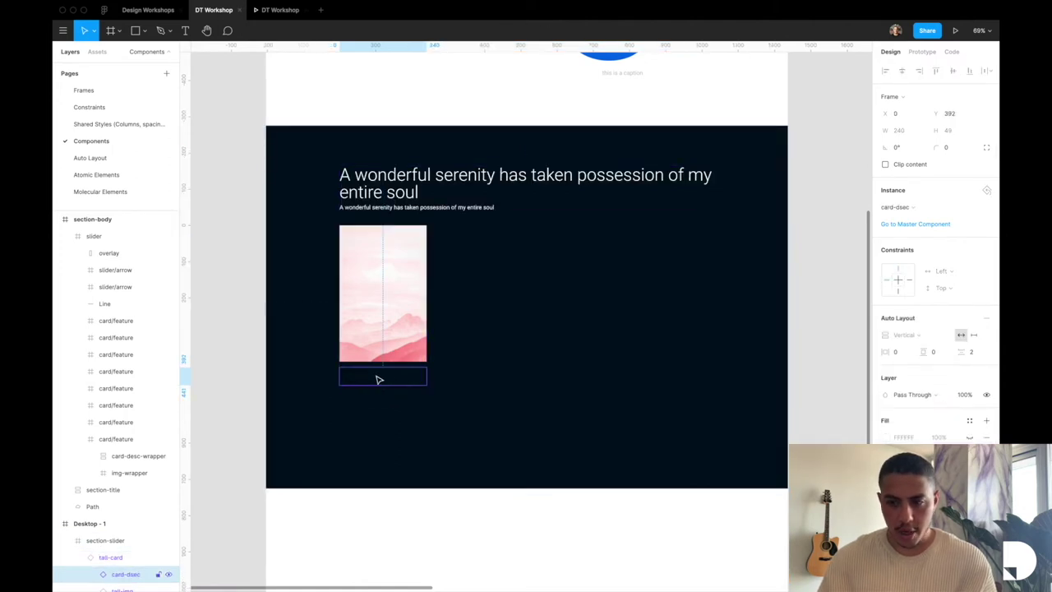
pyautogui.click(405, 344)
pyautogui.click(376, 309)
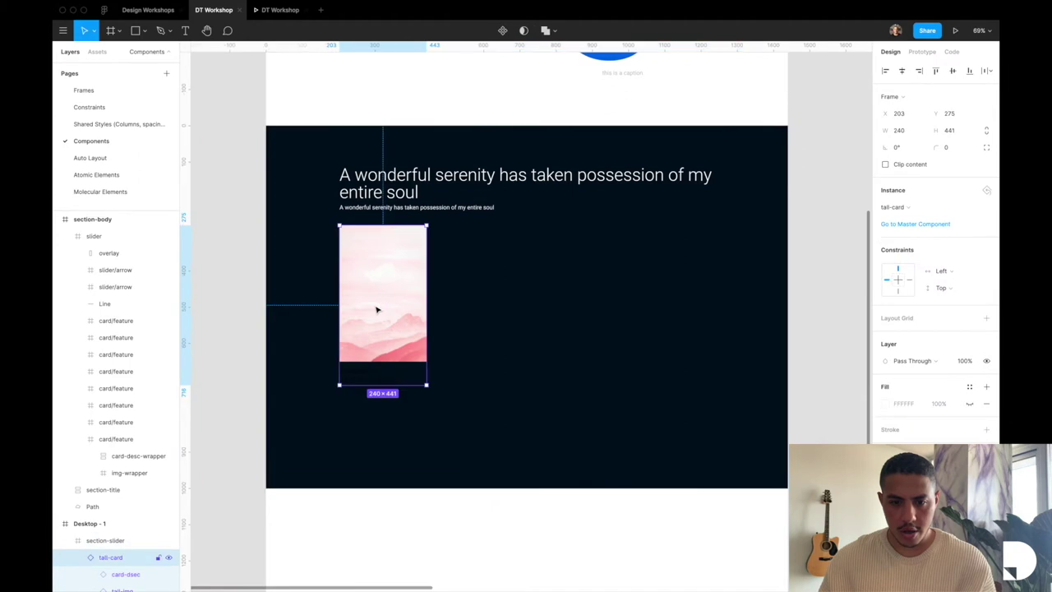
pyautogui.click(366, 376)
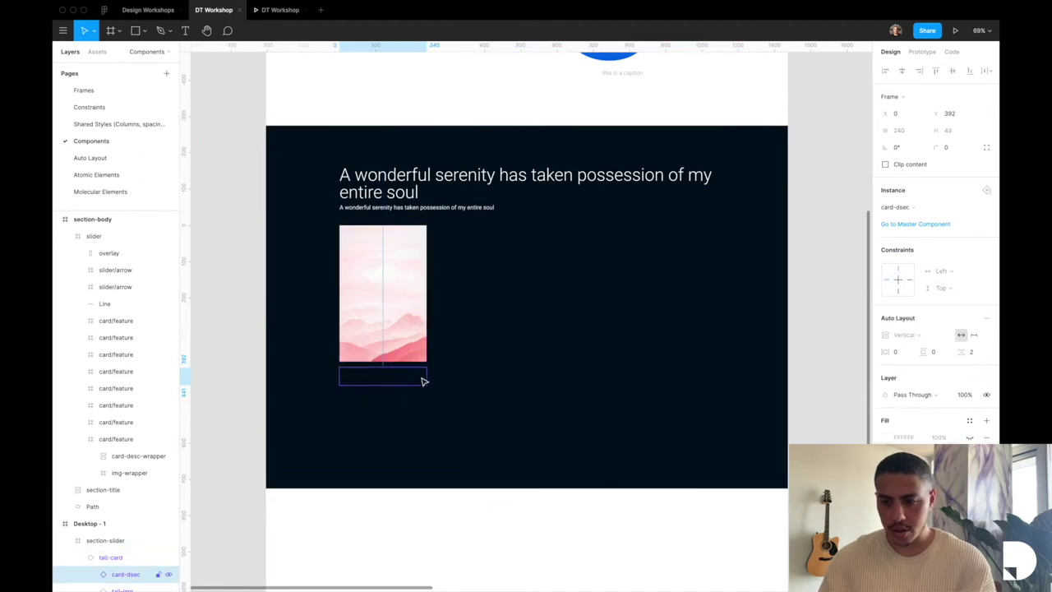
pyautogui.click(969, 420)
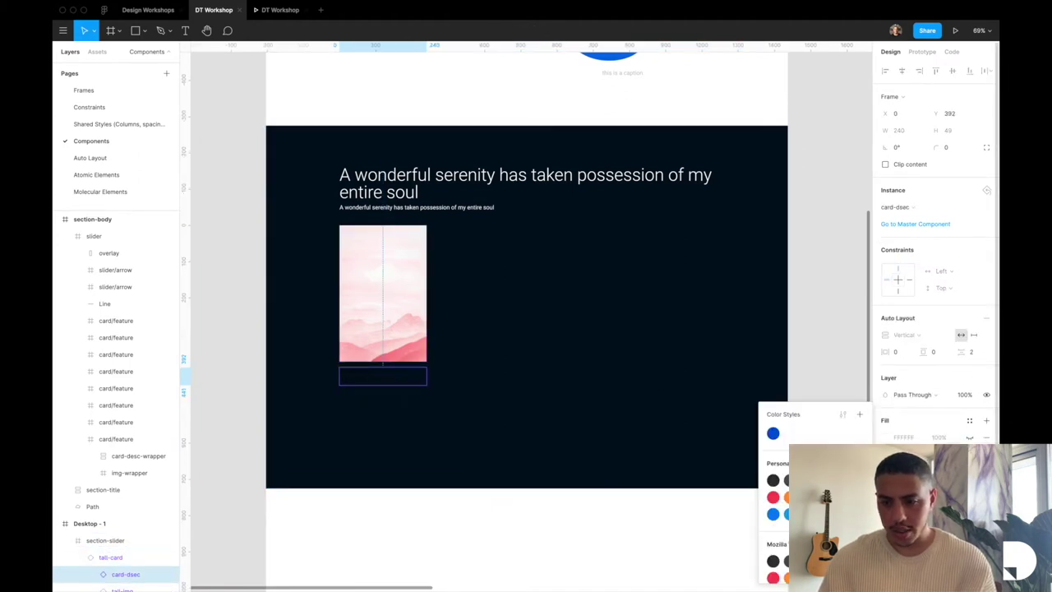
pyautogui.press('Escape')
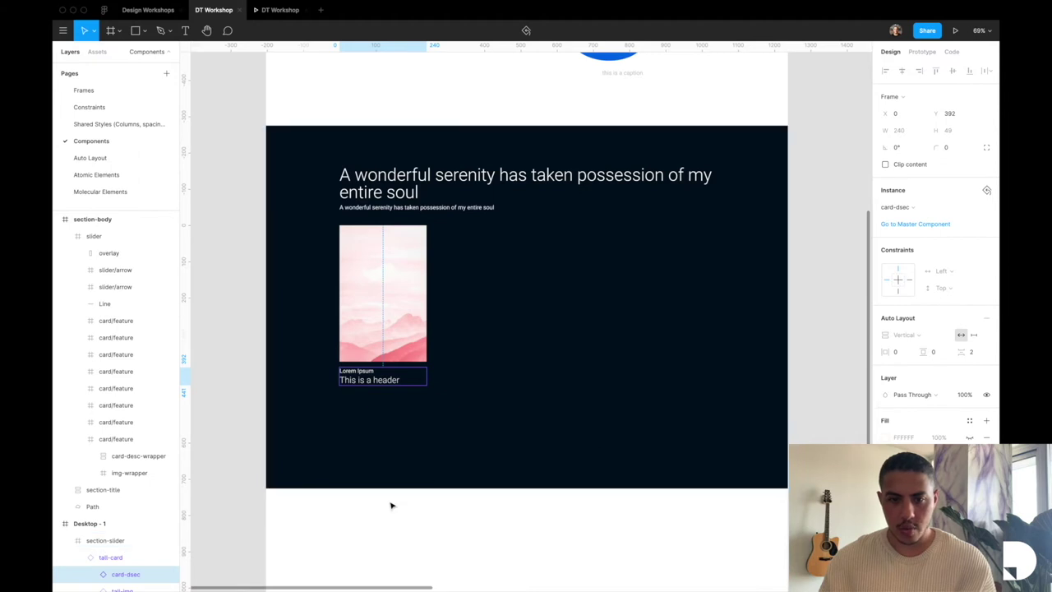
pyautogui.press('Escape')
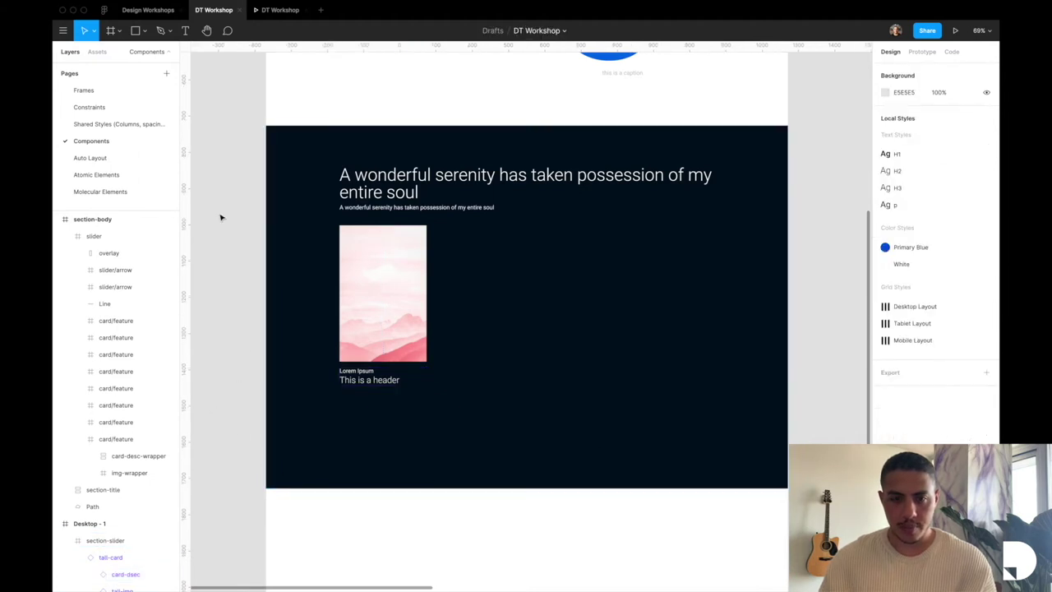
# Step: Show the layout grids and place a copy of the tall-card beside the first one at X 467, Y 275
pyautogui.scroll(5, 442, 407)
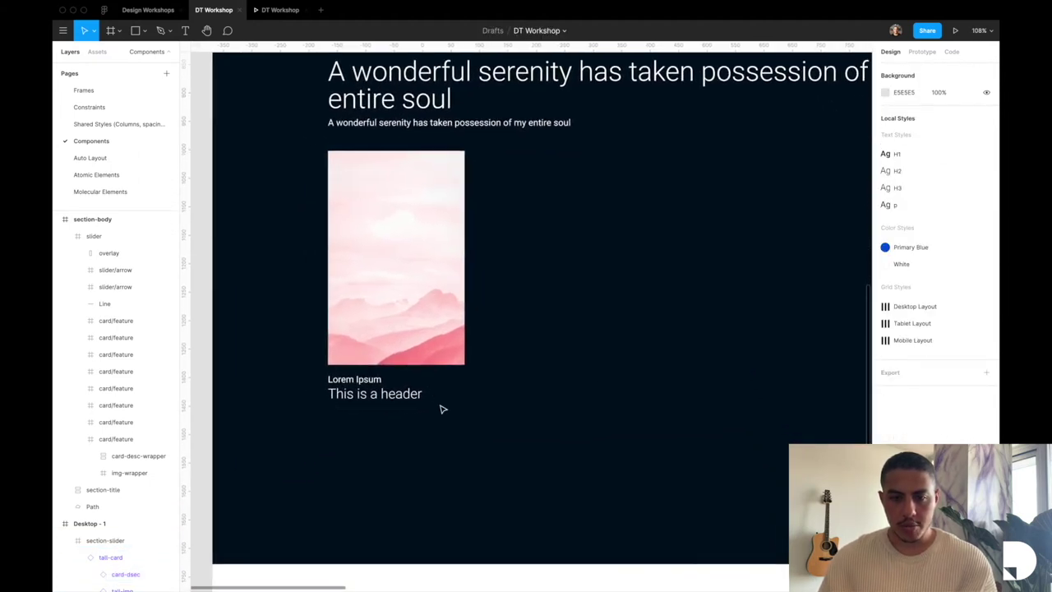
pyautogui.hotkey('ctrl', 'g')
pyautogui.click(416, 287)
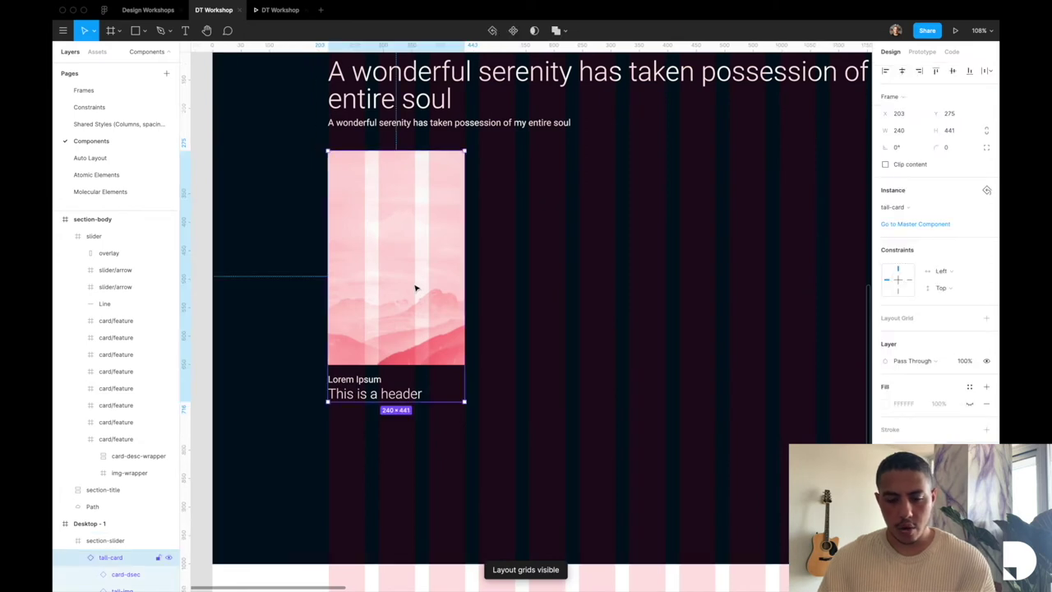
pyautogui.moveTo(392, 287); pyautogui.dragTo(543, 288)
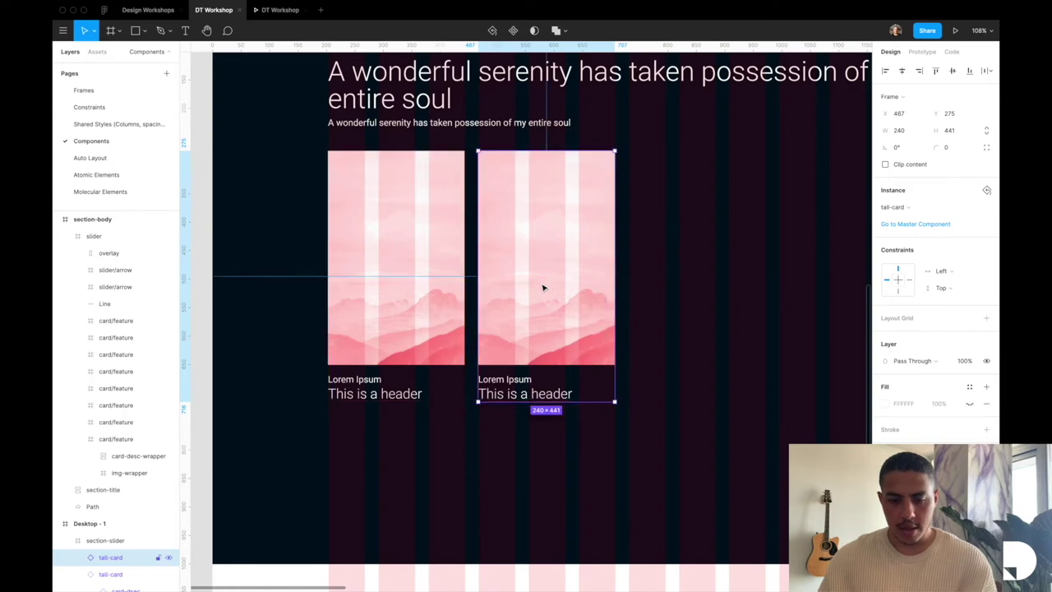
# Step: Duplicate the card three more times at the same 24 px spacing for a row of five, and hide the layout grids
pyautogui.scroll(-5, 543, 288)
pyautogui.press('super+d')
pyautogui.press('super+d')
pyautogui.press('super+d')
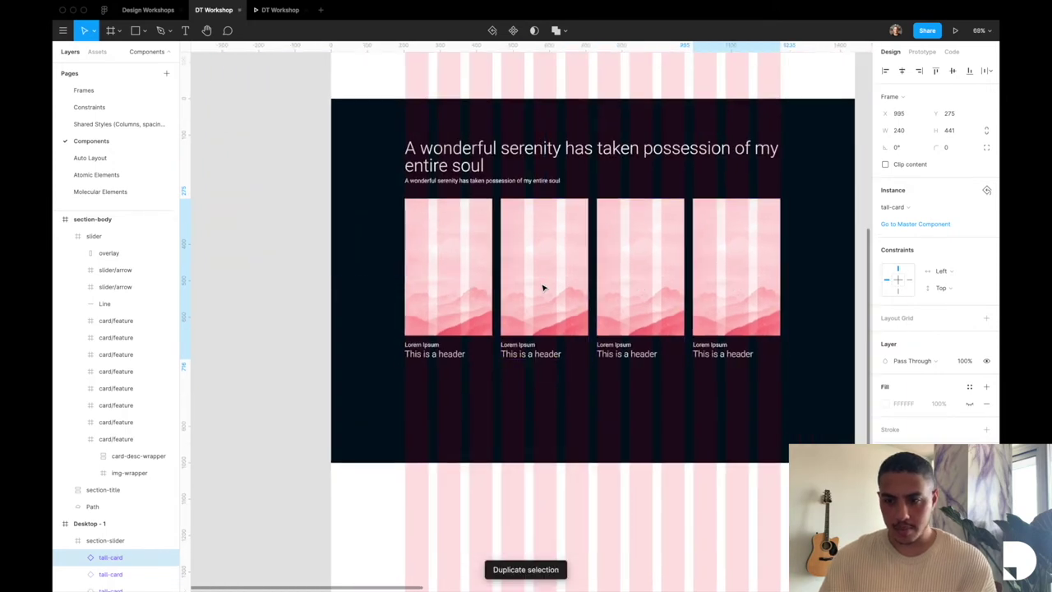
pyautogui.click(756, 381)
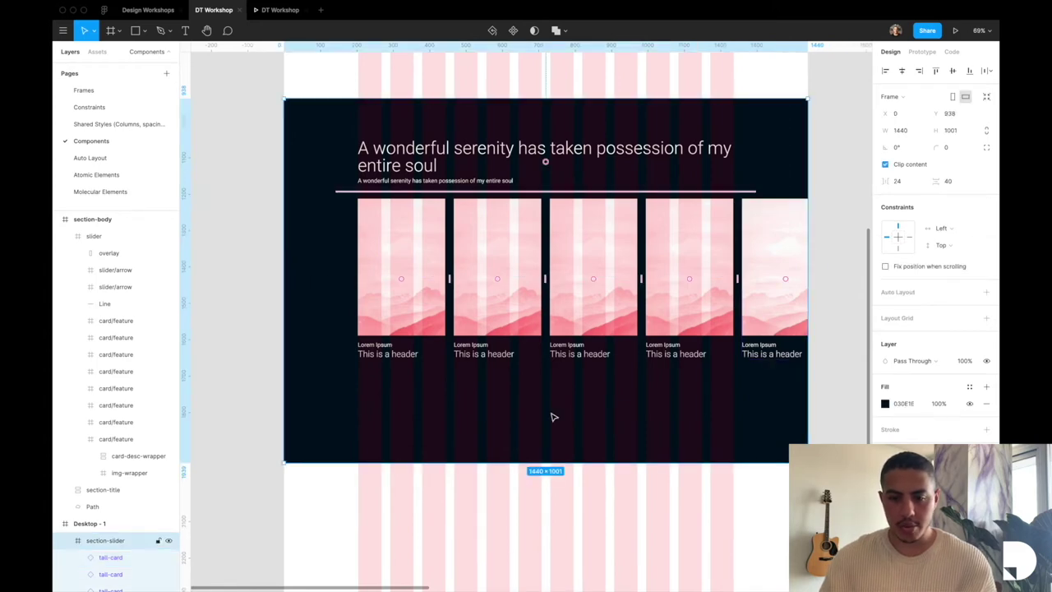
pyautogui.hotkey('ctrl', 'g')
pyautogui.hscroll(2, 515, 408)
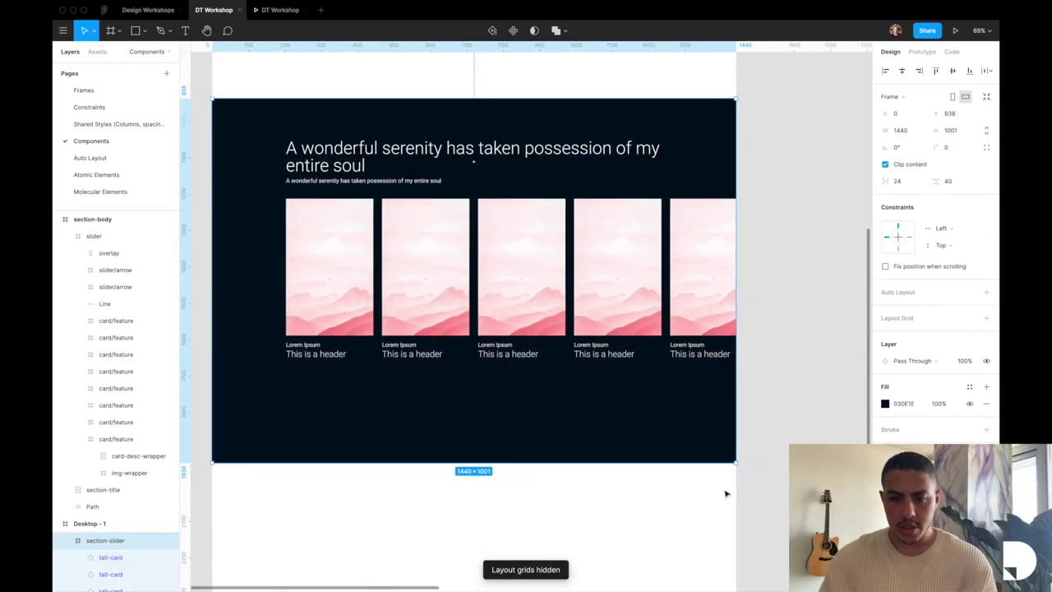
# Step: Replace the image fill of the second card's tall-img with img-wrapper-2.png
pyautogui.click(452, 297)
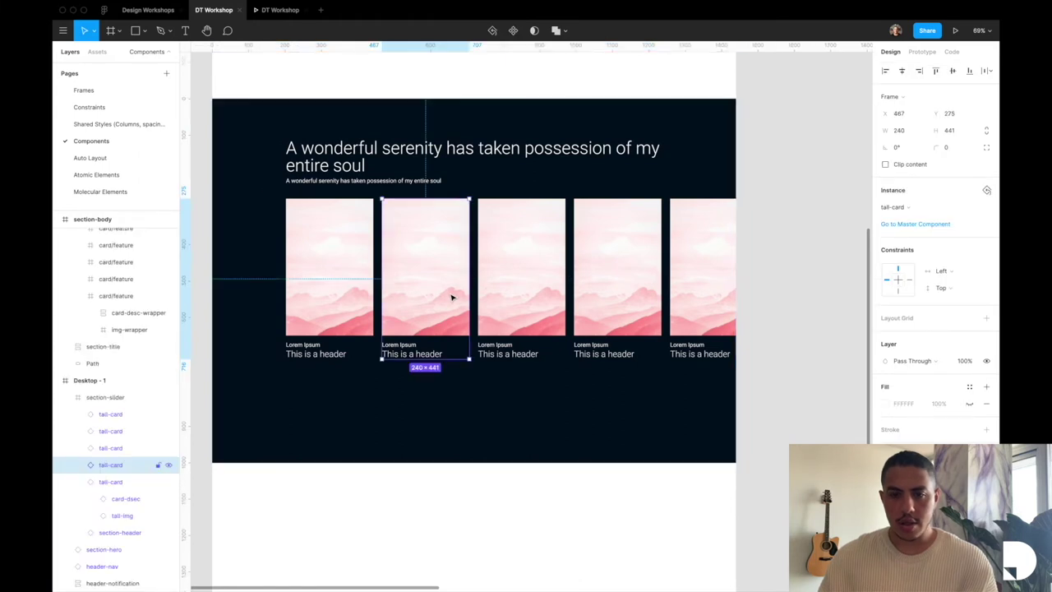
pyautogui.doubleClick(451, 297)
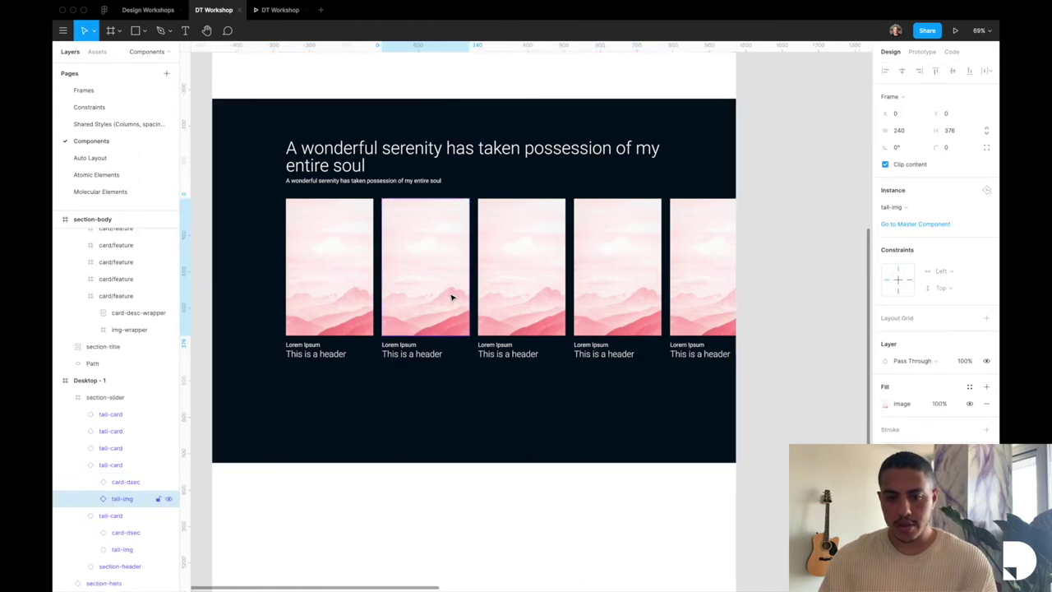
pyautogui.click(885, 404)
pyautogui.click(810, 414)
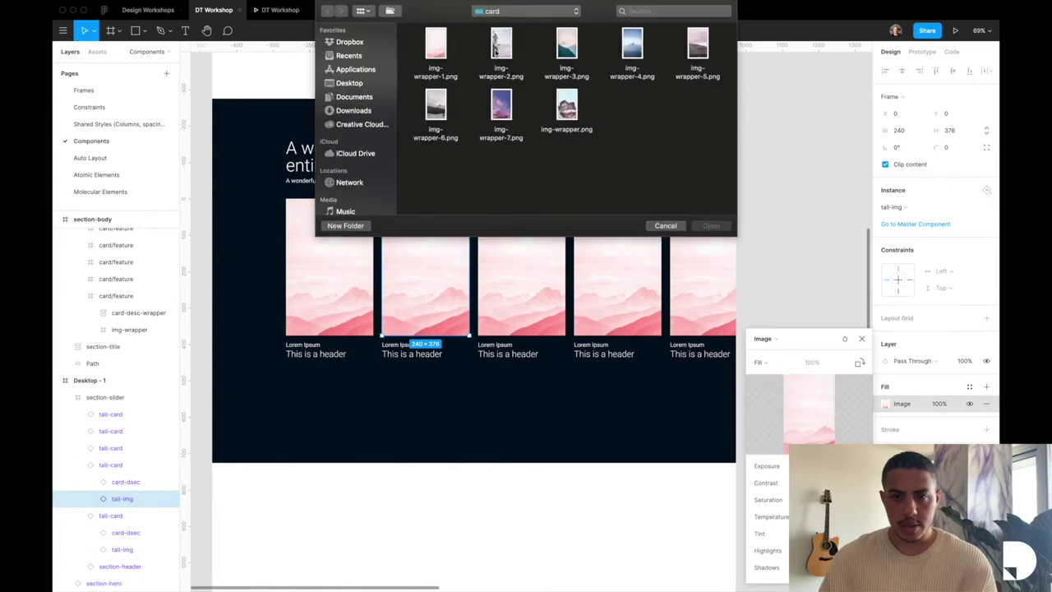
pyautogui.click(498, 49)
pyautogui.click(710, 227)
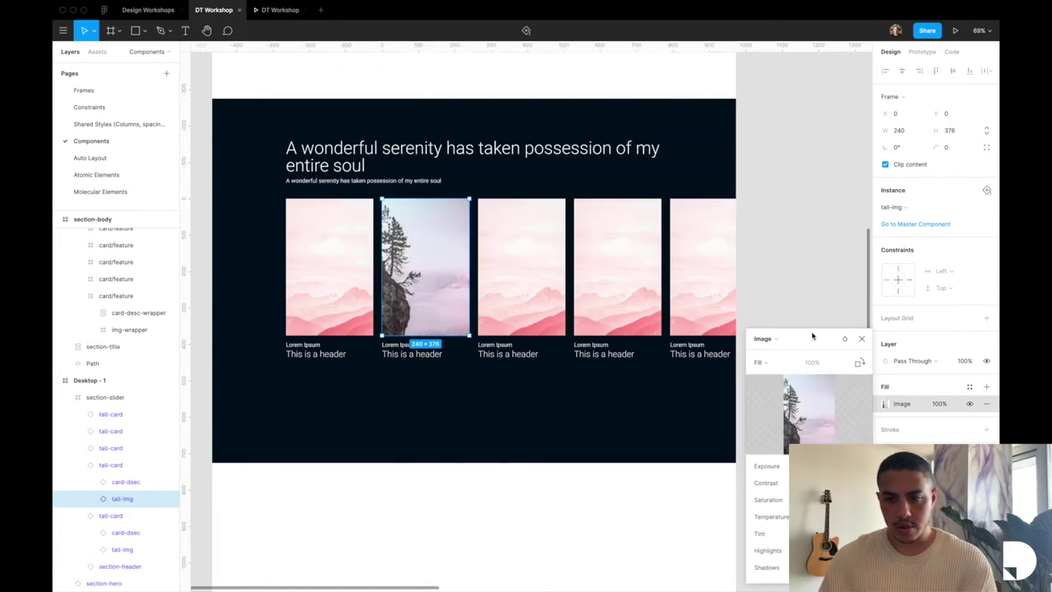
pyautogui.click(864, 340)
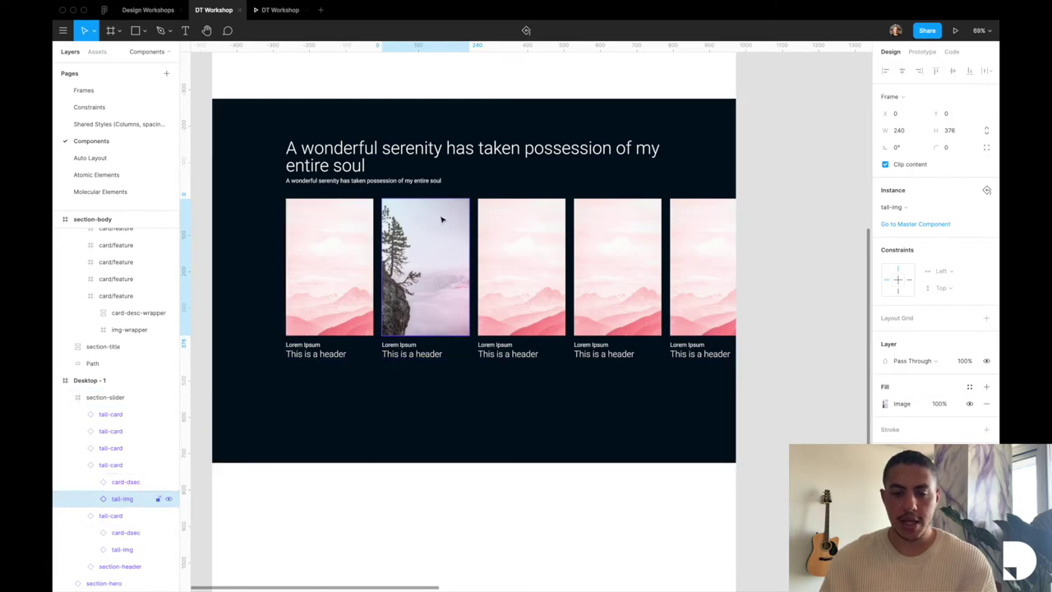
pyautogui.click(119, 192)
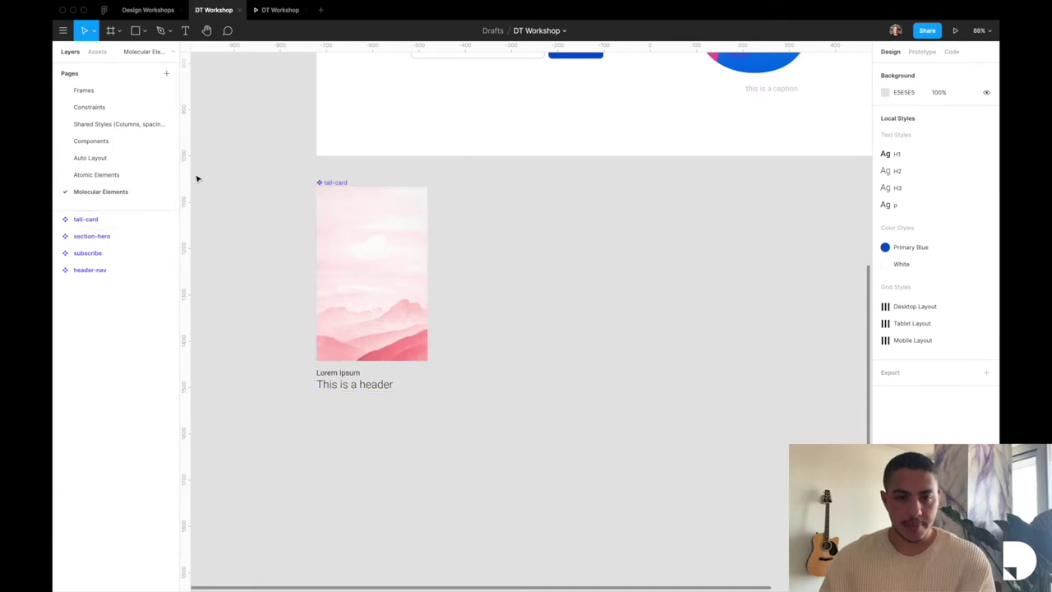
pyautogui.click(115, 141)
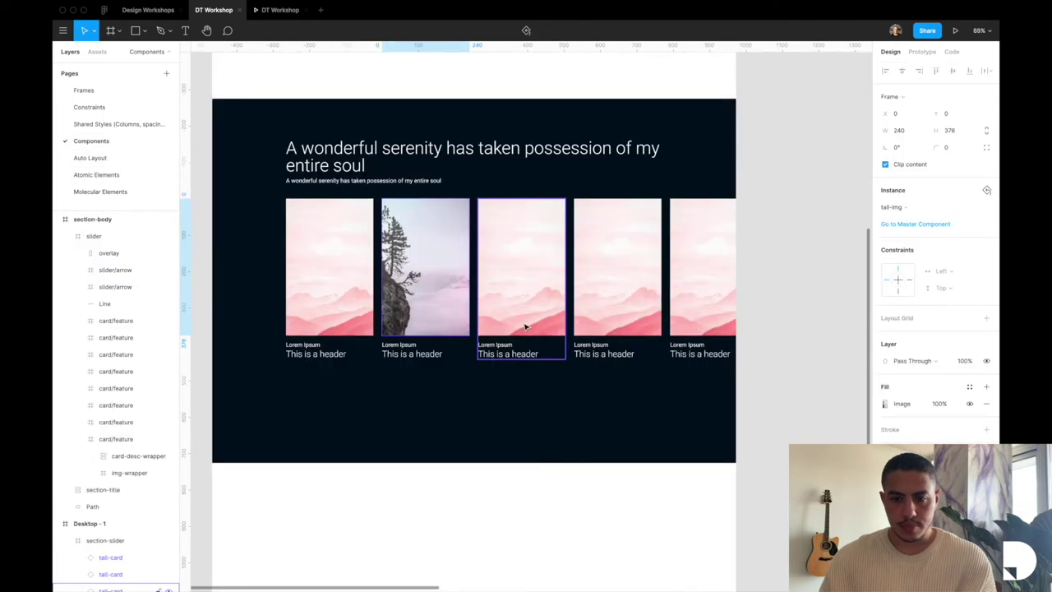
# Step: Replace the image fill of the third card's tall-img with the snowy rock peak picture and clear the selection
pyautogui.click(523, 280)
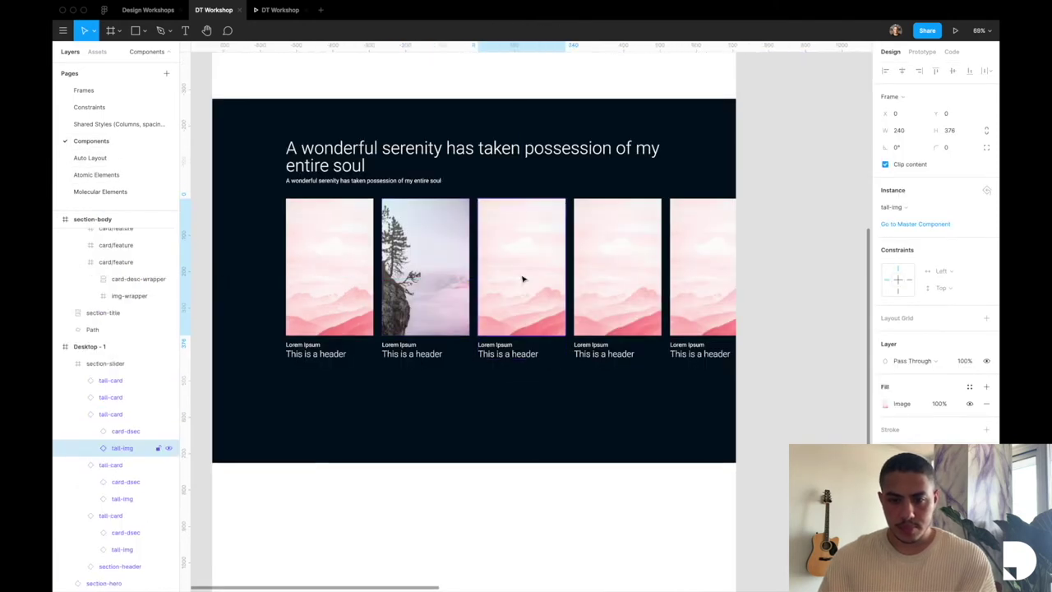
pyautogui.click(884, 404)
pyautogui.click(809, 411)
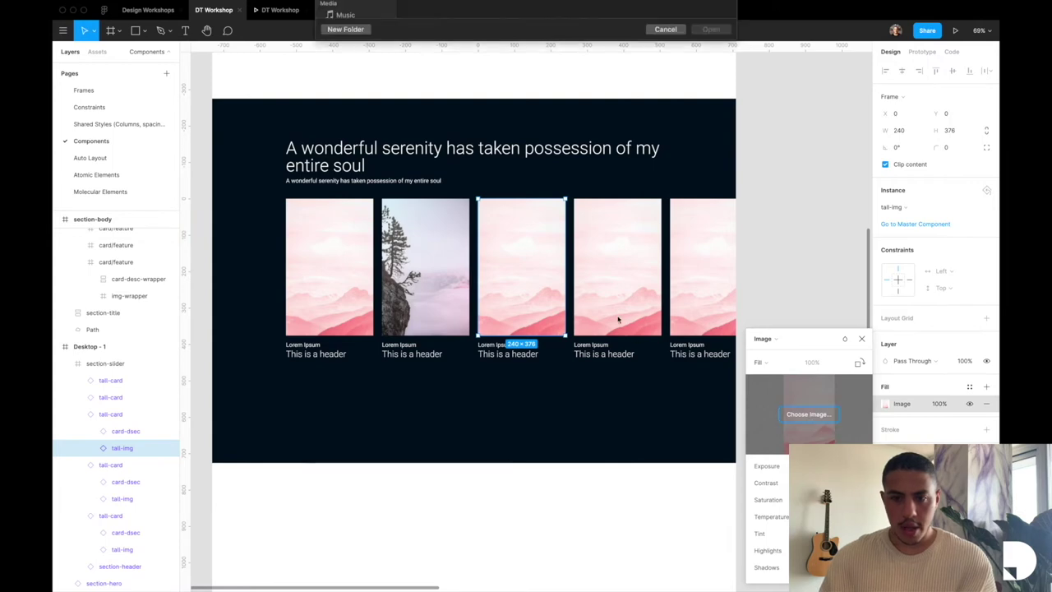
pyautogui.click(567, 115)
pyautogui.click(708, 225)
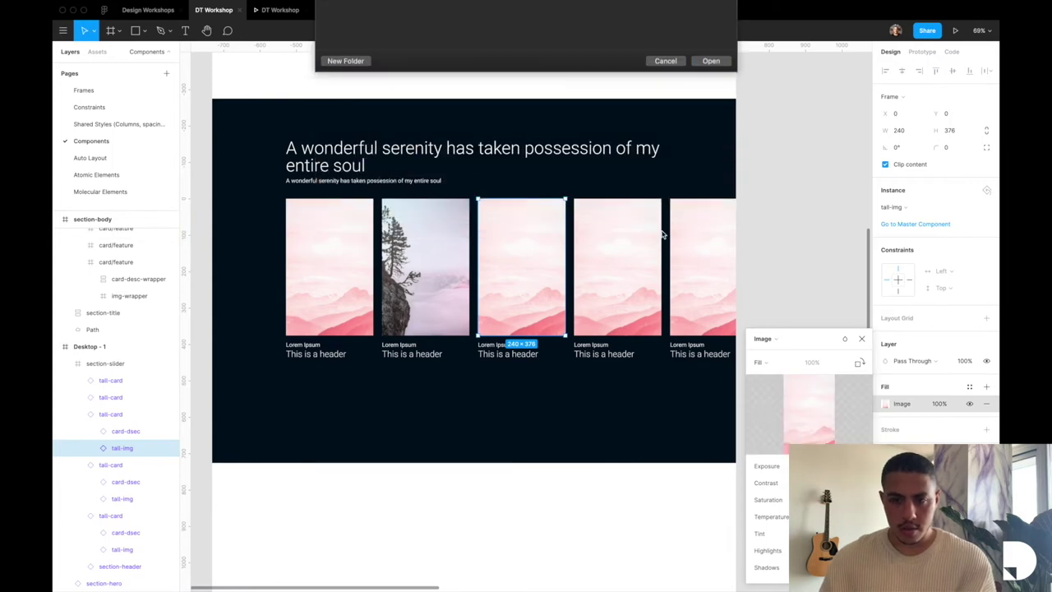
pyautogui.click(794, 305)
pyautogui.scroll(-3, 794, 305)
pyautogui.scroll(3, 794, 305)
pyautogui.hscroll(-2, 493, 313)
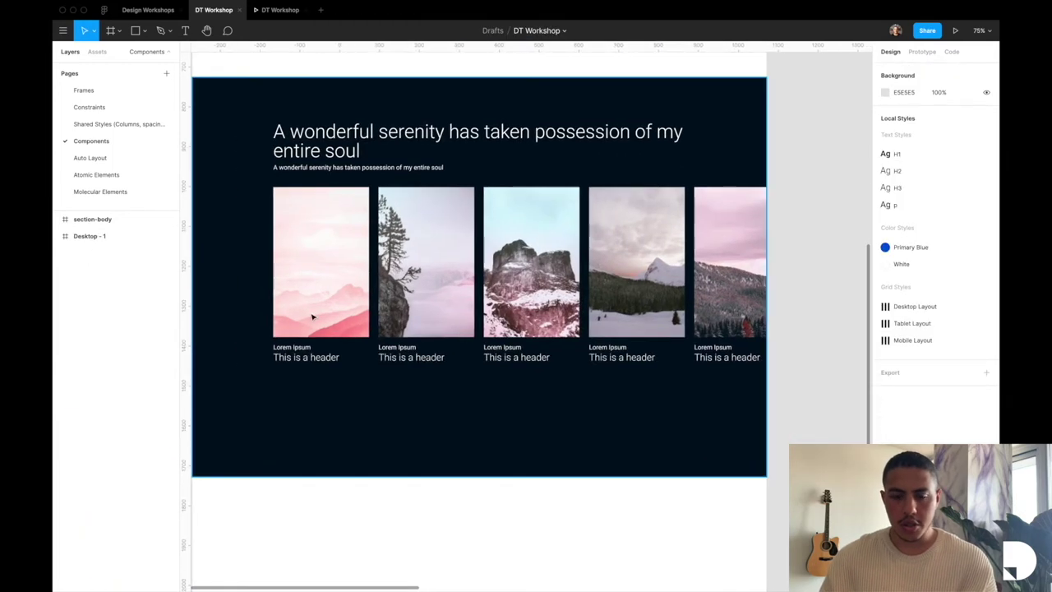
# Step: Group the five tall-card instances in section-slider and name the group cards
pyautogui.click(350, 268)
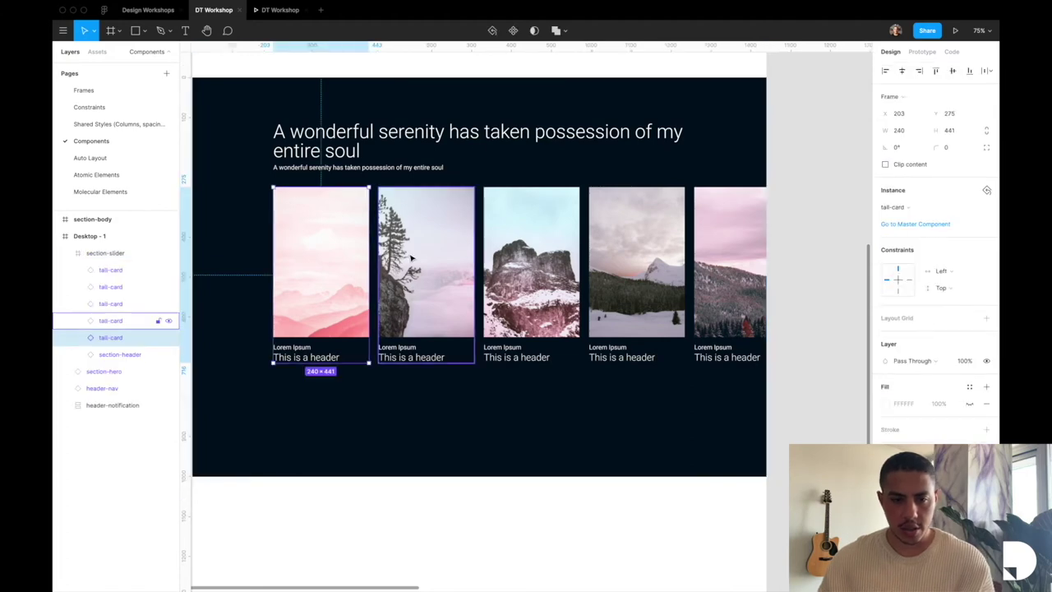
pyautogui.keyDown('shift'); pyautogui.click(121, 274); pyautogui.keyUp('shift')
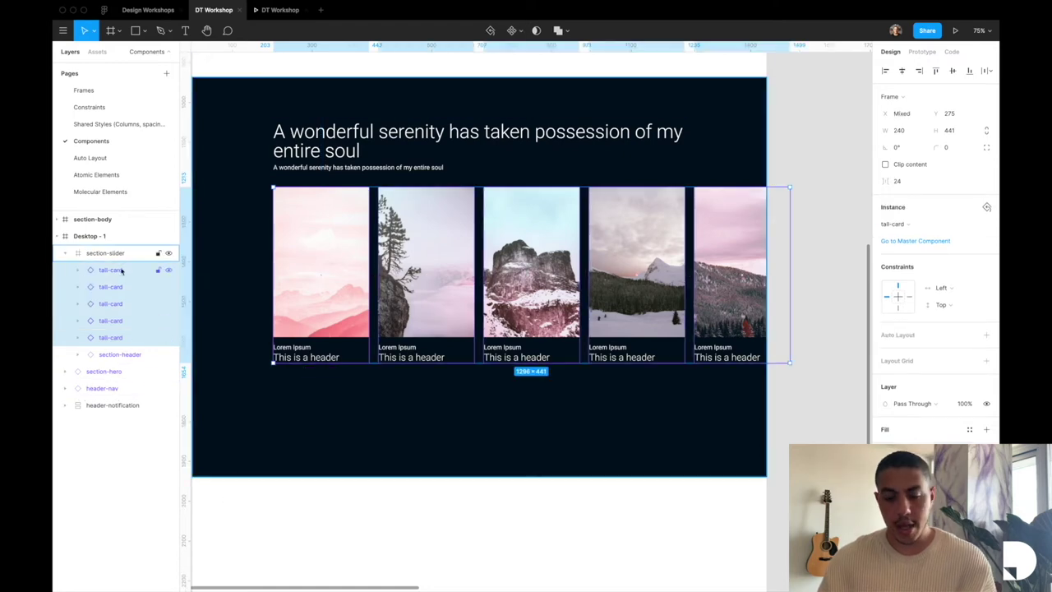
pyautogui.press('super+g')
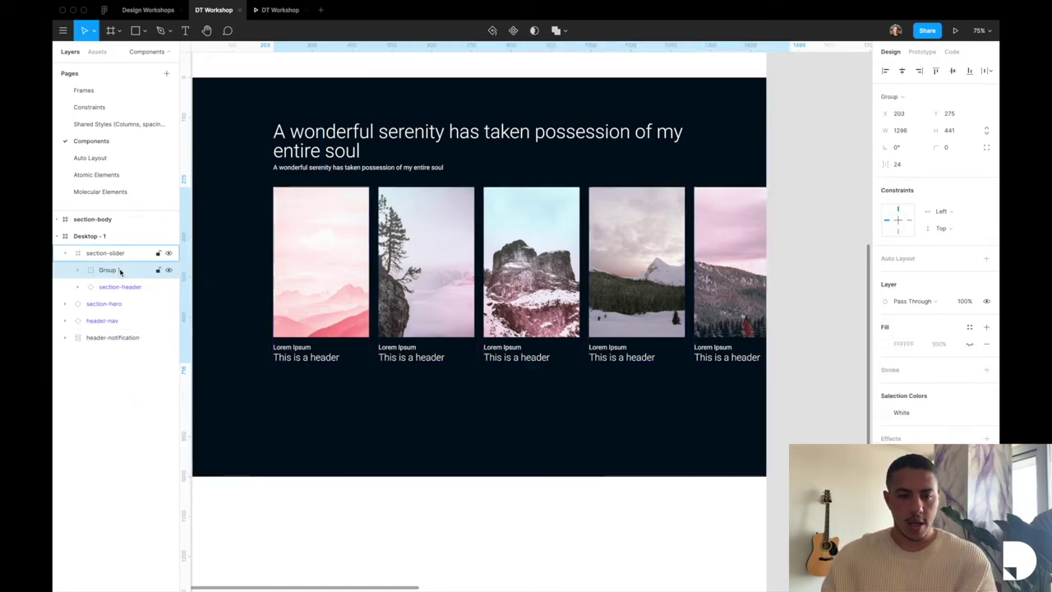
pyautogui.doubleClick(108, 270)
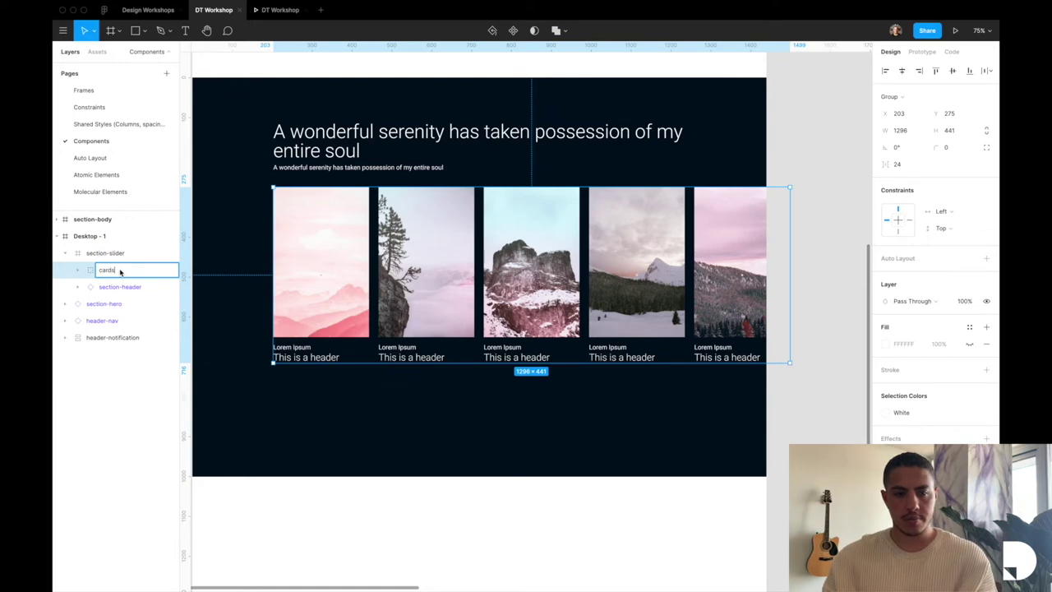
pyautogui.press('Return')
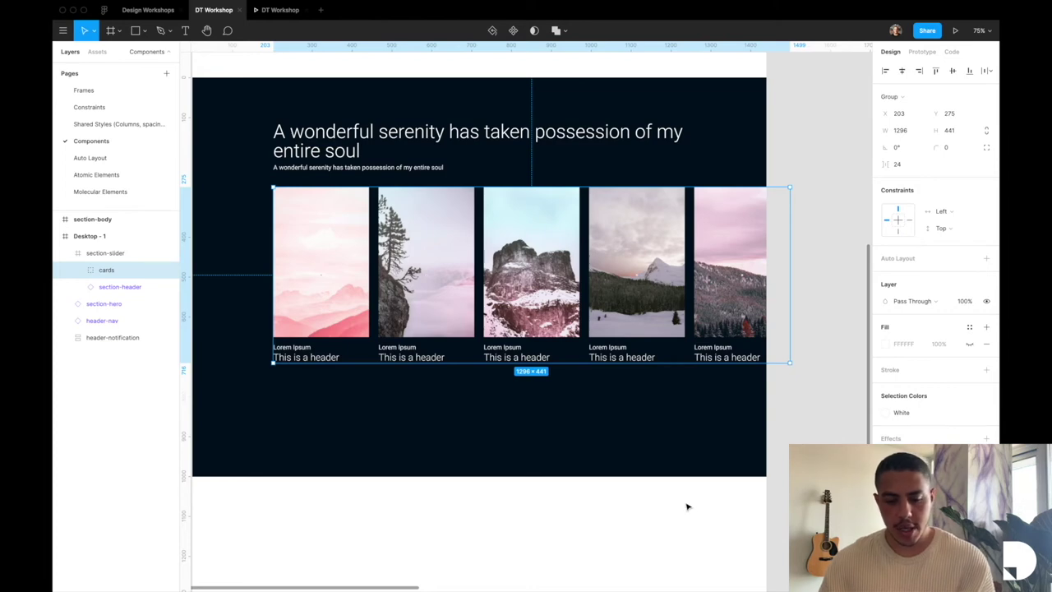
# Step: Show the layout grids and draw a rectangle below the first card, fitted to three grid columns at X 204 with a width of 239
pyautogui.hotkey('ctrl', 'g')
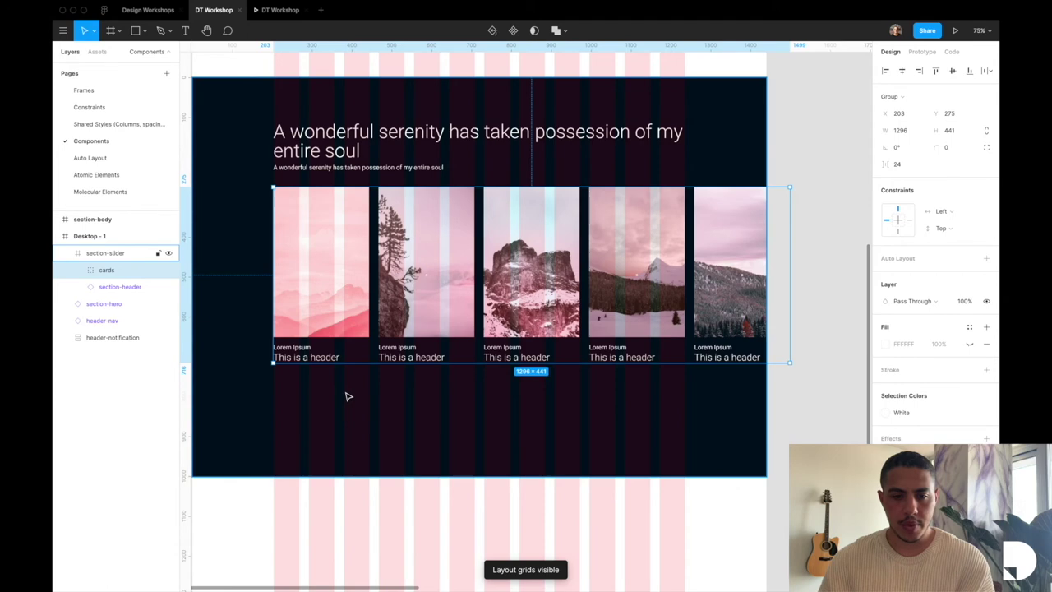
pyautogui.scroll(5, 348, 395)
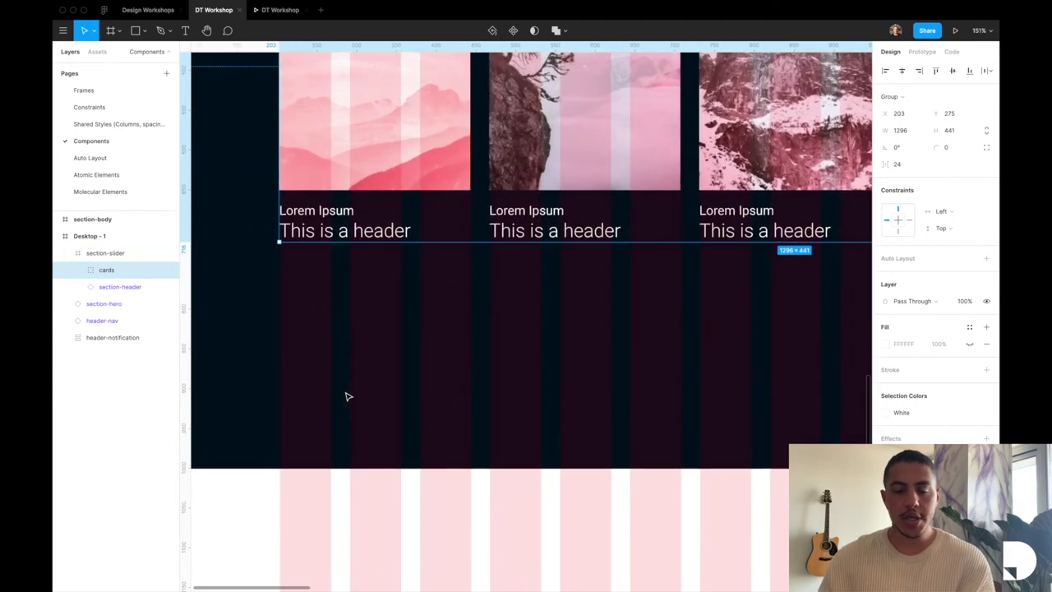
pyautogui.press('r')
pyautogui.moveTo(290, 291); pyautogui.dragTo(465, 364)
pyautogui.scroll(8, 465, 364)
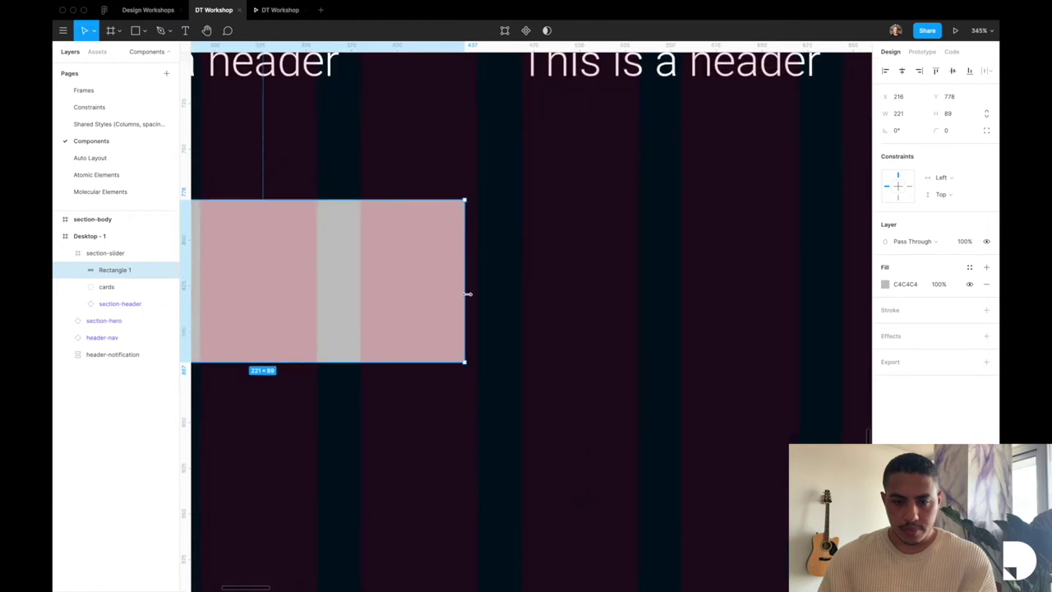
pyautogui.moveTo(472, 292); pyautogui.dragTo(477, 293)
pyautogui.hscroll(-5, 409, 294)
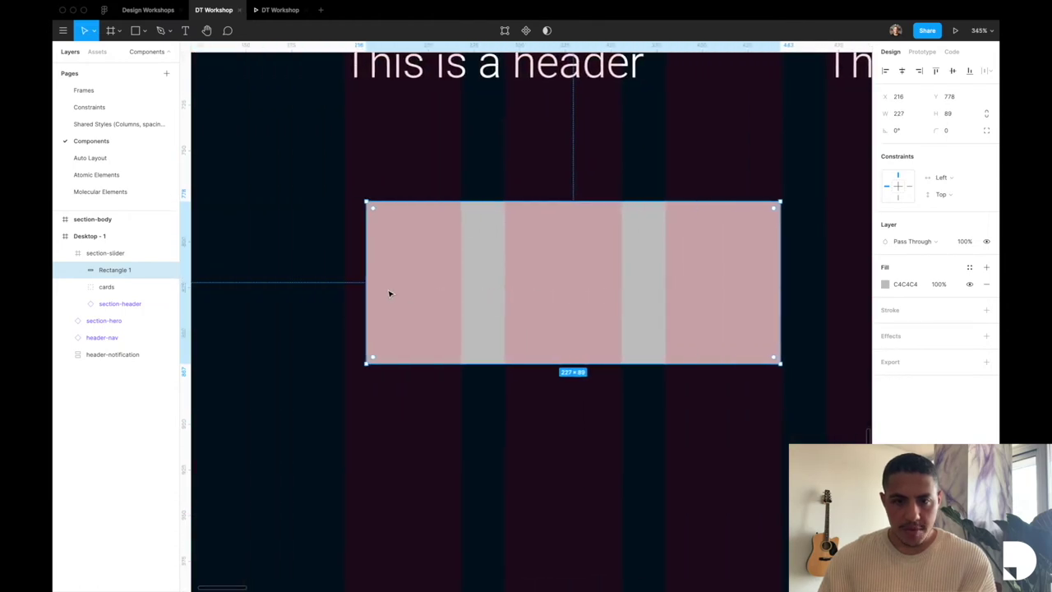
pyautogui.moveTo(359, 281); pyautogui.dragTo(334, 279)
pyautogui.scroll(15, 346, 280)
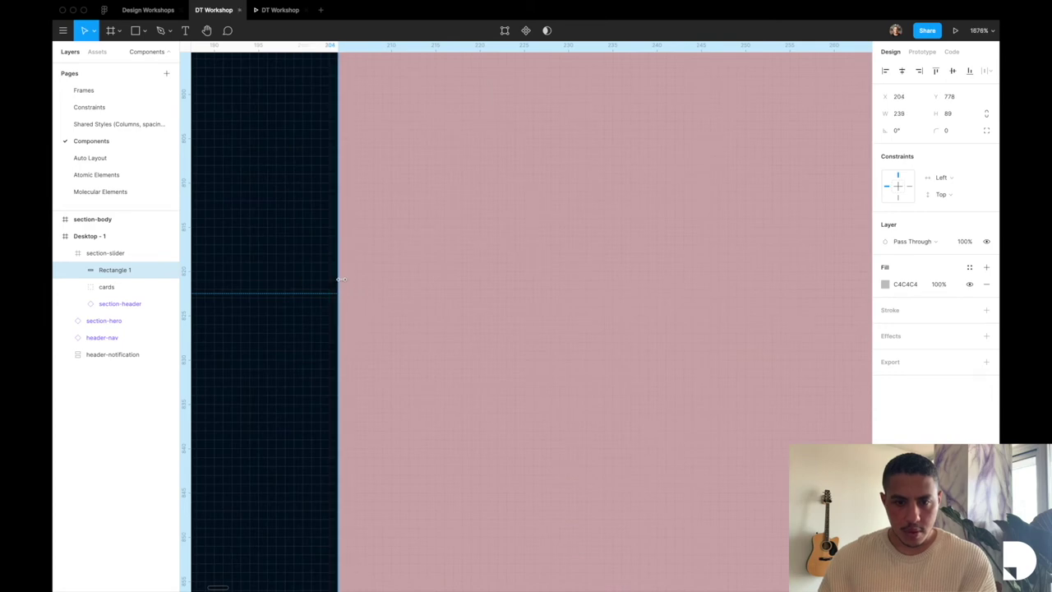
# Step: Flatten the rectangle below the first card to a height of 2 and fill it with the White color style
pyautogui.scroll(-12, 337, 279)
pyautogui.moveTo(519, 350); pyautogui.dragTo(521, 214)
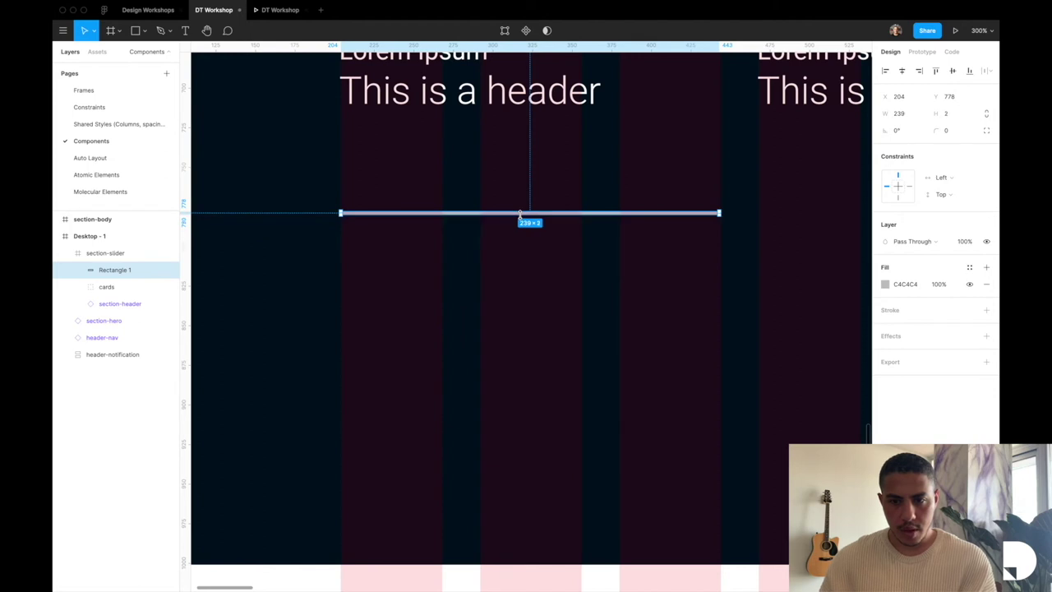
pyautogui.click(970, 267)
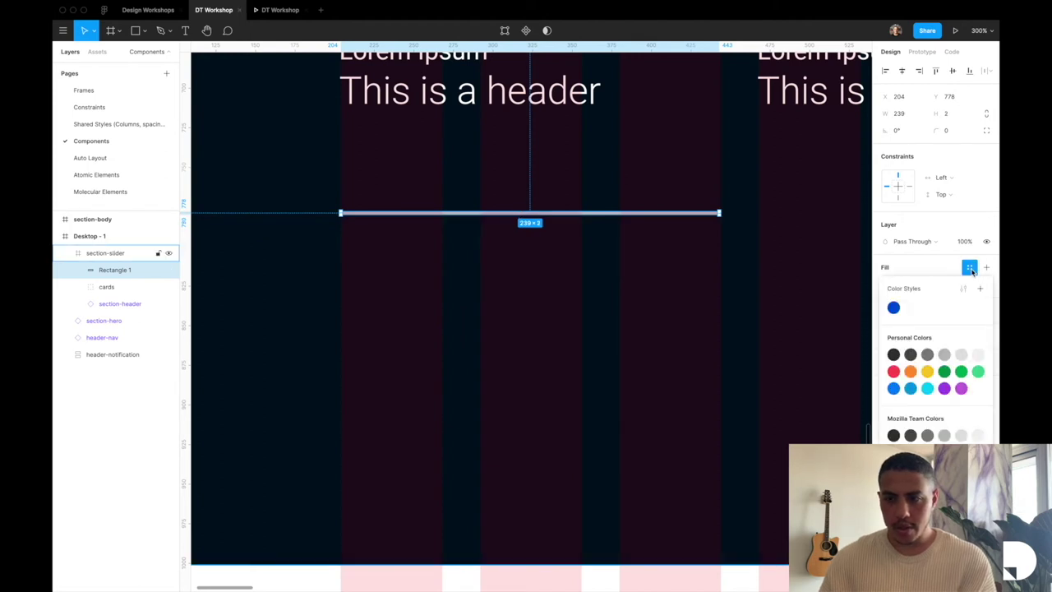
pyautogui.click(915, 311)
pyautogui.scroll(-5, 554, 293)
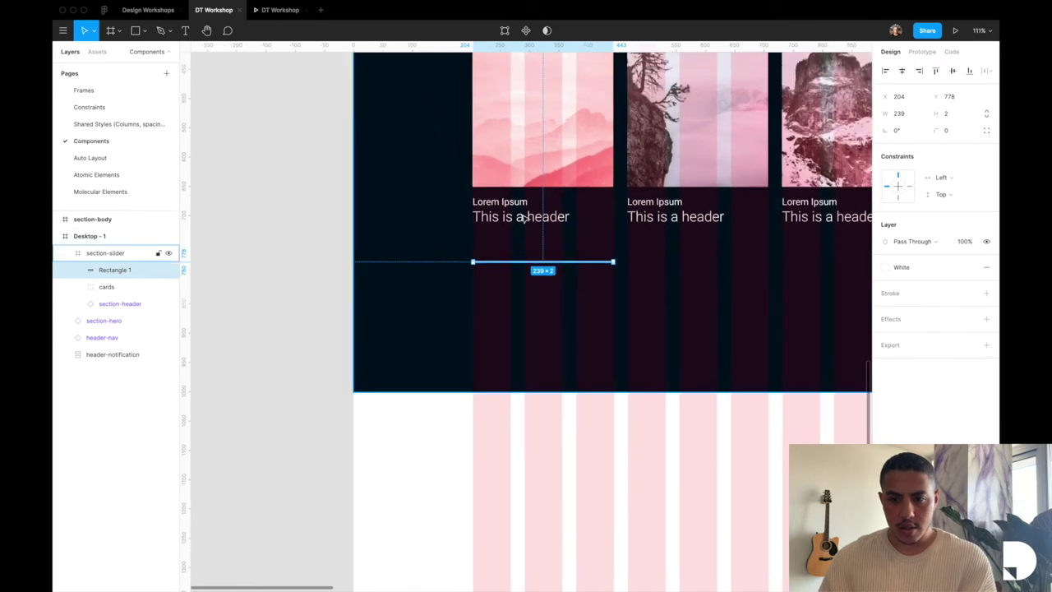
# Step: Move the thin white bar up to Y 764, leaving 48 px between it and the cards group
pyautogui.press('alt')
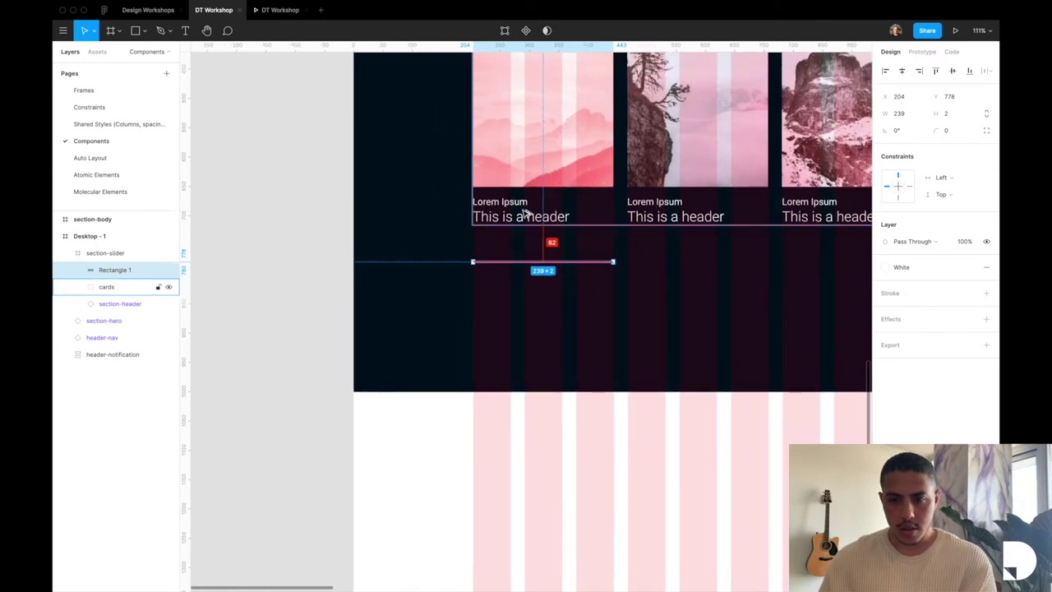
pyautogui.press('Up')
pyautogui.press('Up')
pyautogui.press('Up')
pyautogui.press('Up')
pyautogui.press('Up')
pyautogui.press('Up')
pyautogui.press('Up')
pyautogui.press('Up')
pyautogui.press('Up')
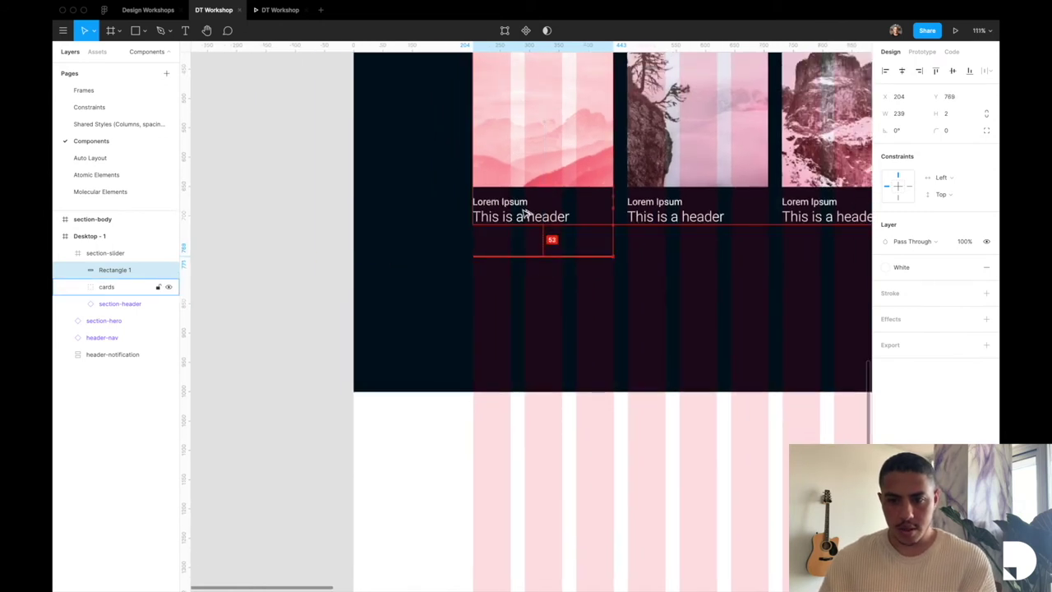
pyautogui.press('Up')
pyautogui.press('Up')
pyautogui.press('Up')
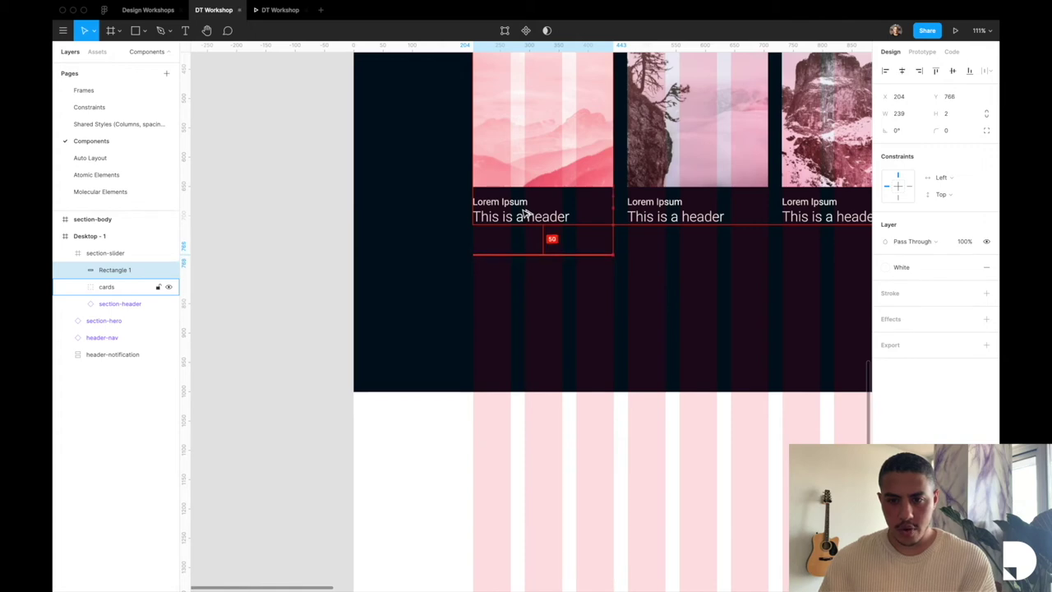
pyautogui.press('Up')
pyautogui.press('Up')
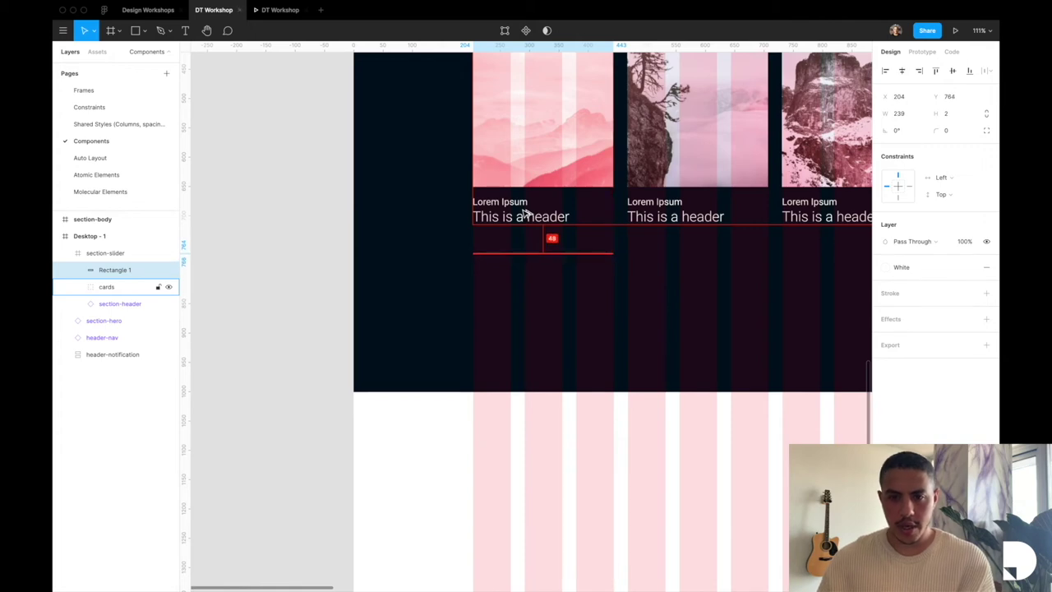
# Step: Rename the thin white bar's layer to progress-bar
pyautogui.hscroll(2, 501, 247)
pyautogui.scroll(1, 501, 246)
pyautogui.scroll(-3, 489, 273)
pyautogui.doubleClick(115, 269)
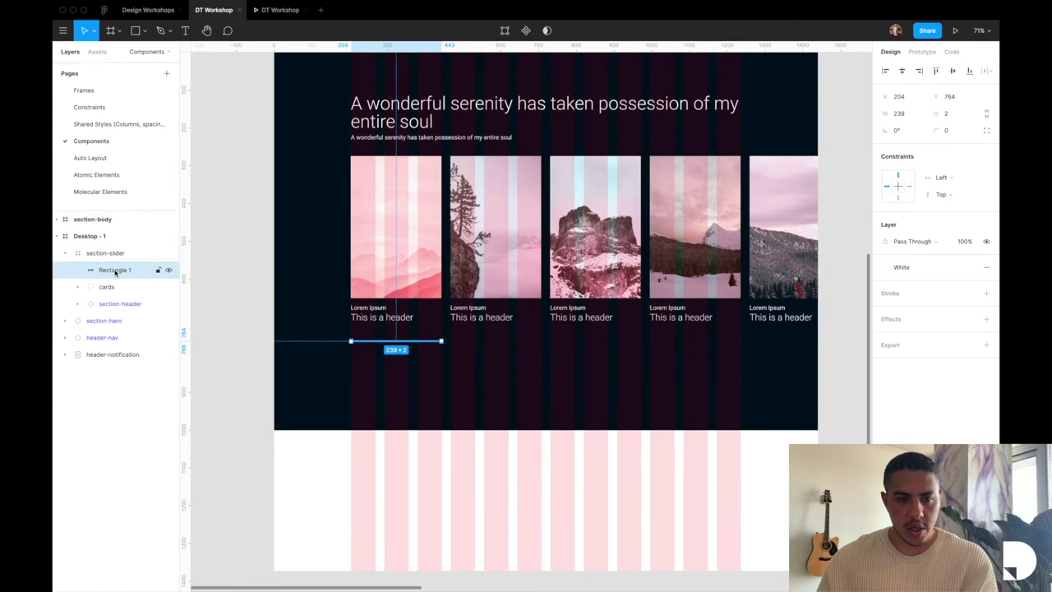
pyautogui.write('progr')
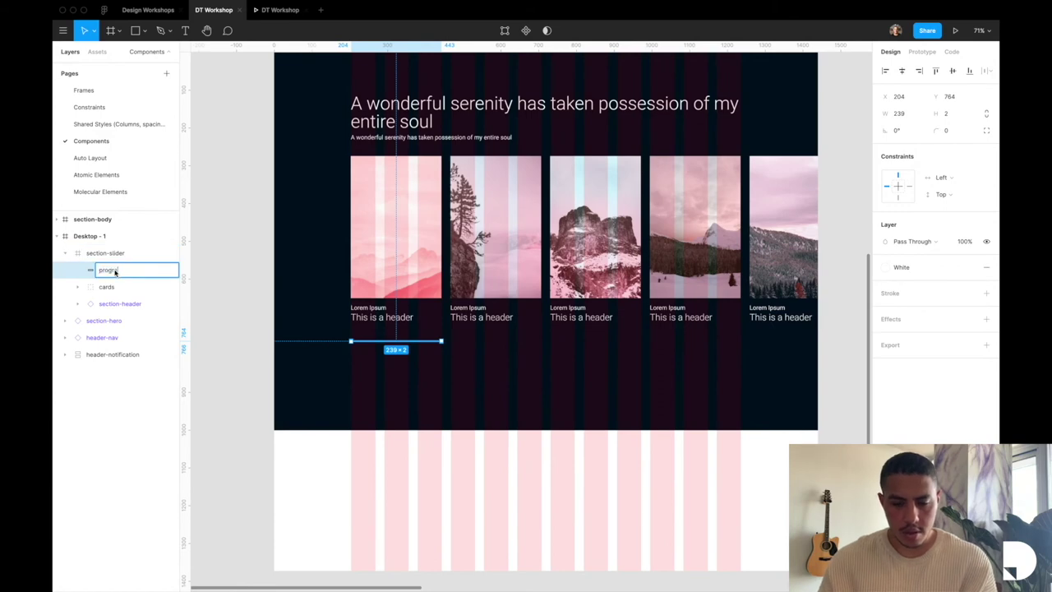
pyautogui.write('ess-bar')
pyautogui.press('Return')
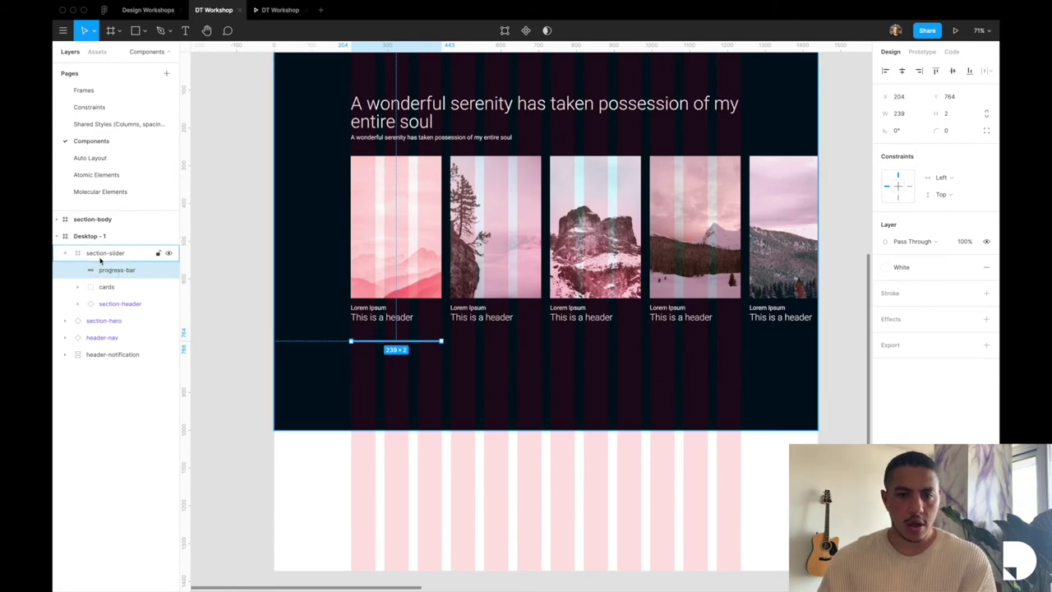
# Step: Save the section-slider frame's dark fill as a new color style named Navy and clear the selection
pyautogui.click(101, 260)
pyautogui.scroll(2, 869, 345)
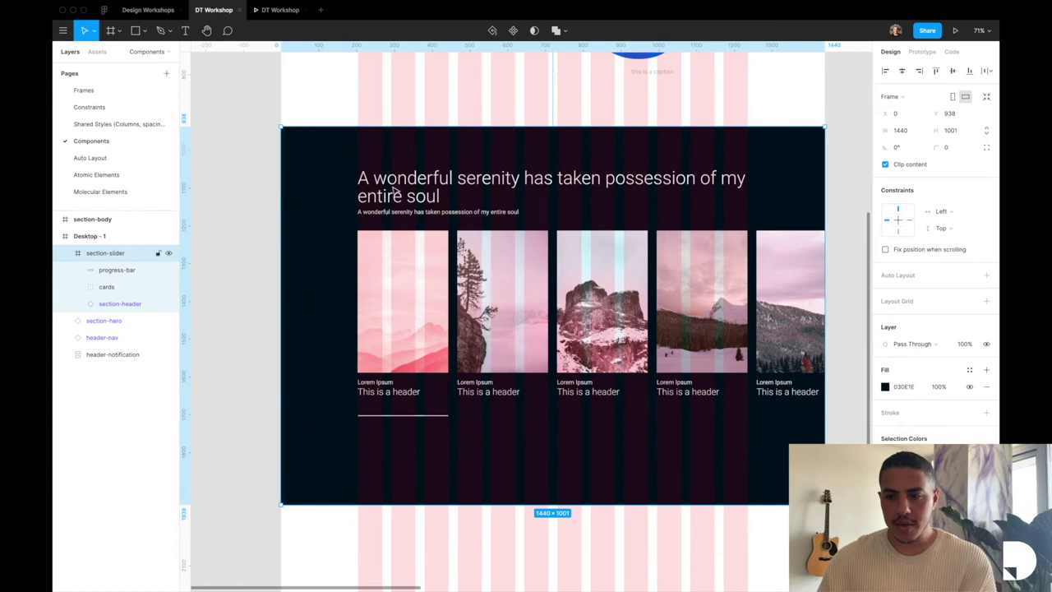
pyautogui.click(970, 371)
pyautogui.click(980, 391)
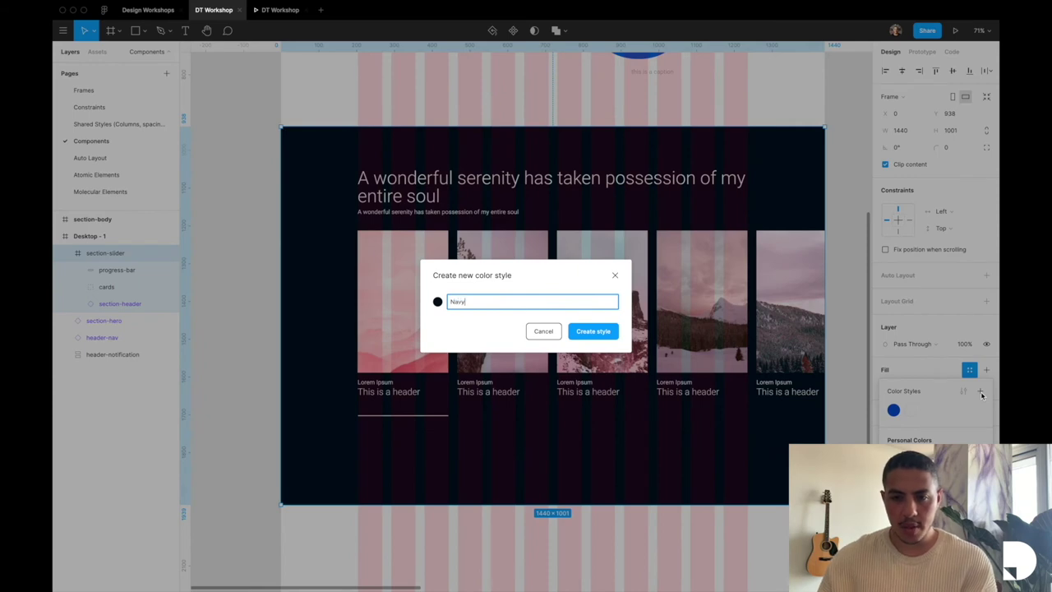
pyautogui.press('Return')
pyautogui.click(262, 382)
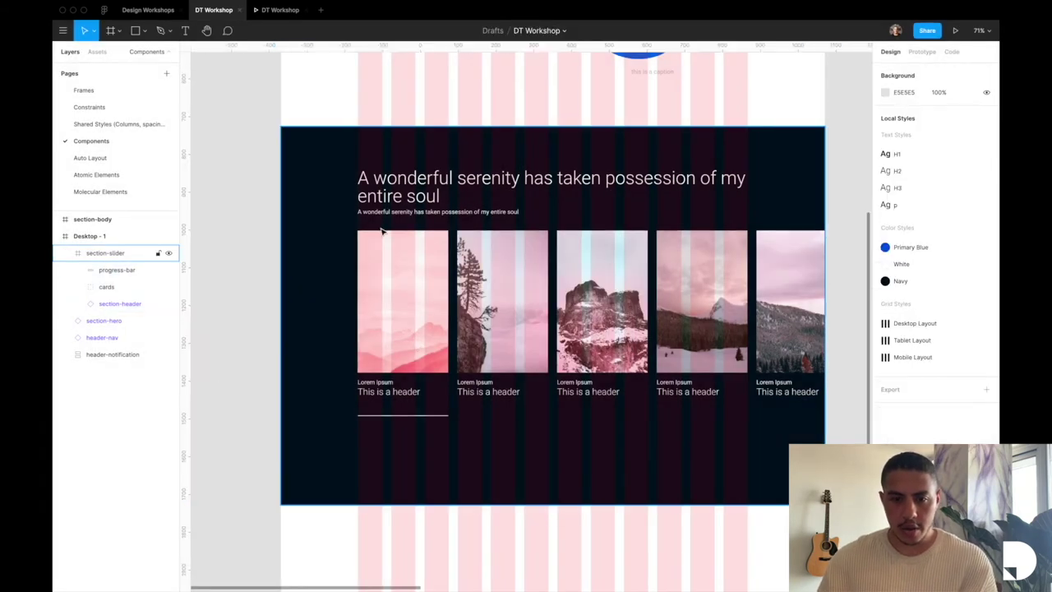
pyautogui.moveTo(380, 169); pyautogui.dragTo(665, 332)
pyautogui.hotkey('ctrl', 'z')
pyautogui.scroll(-3, 336, 240)
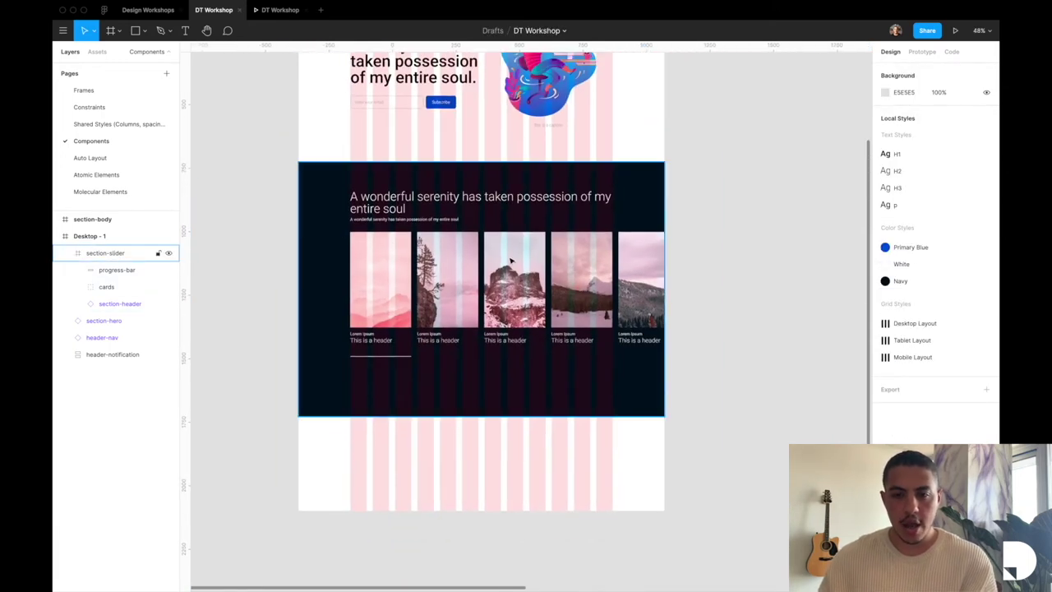
# Step: Copy the white wave Path from section-body and paste it above progress-bar inside section-slider, and clear the selection
pyautogui.scroll(-3, 510, 261)
pyautogui.hscroll(5, 510, 261)
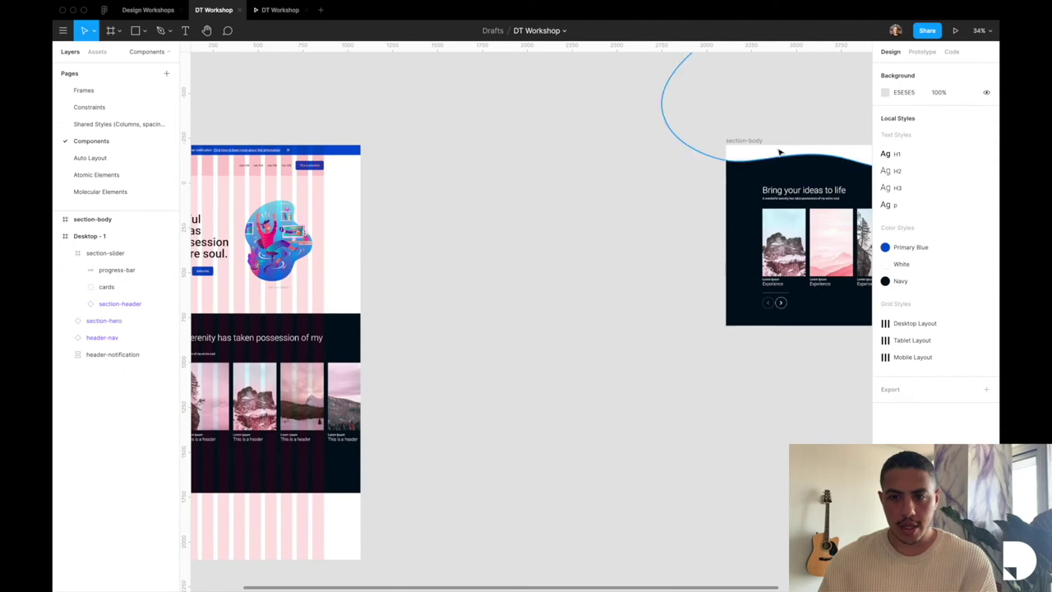
pyautogui.click(780, 152)
pyautogui.hscroll(-5, 509, 279)
pyautogui.click(493, 312)
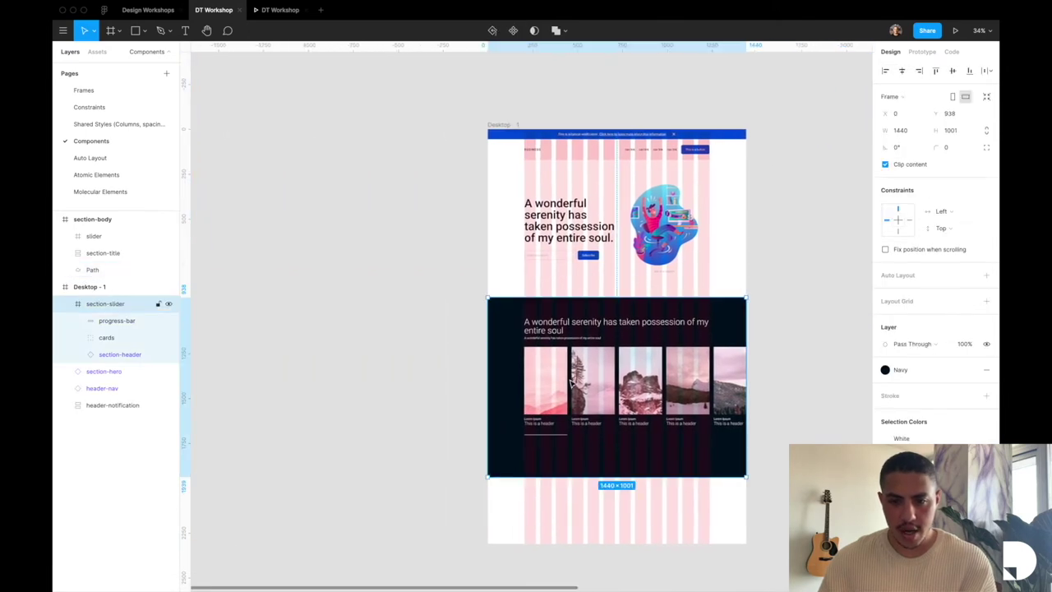
pyautogui.scroll(5, 572, 383)
pyautogui.hscroll(-5, 571, 384)
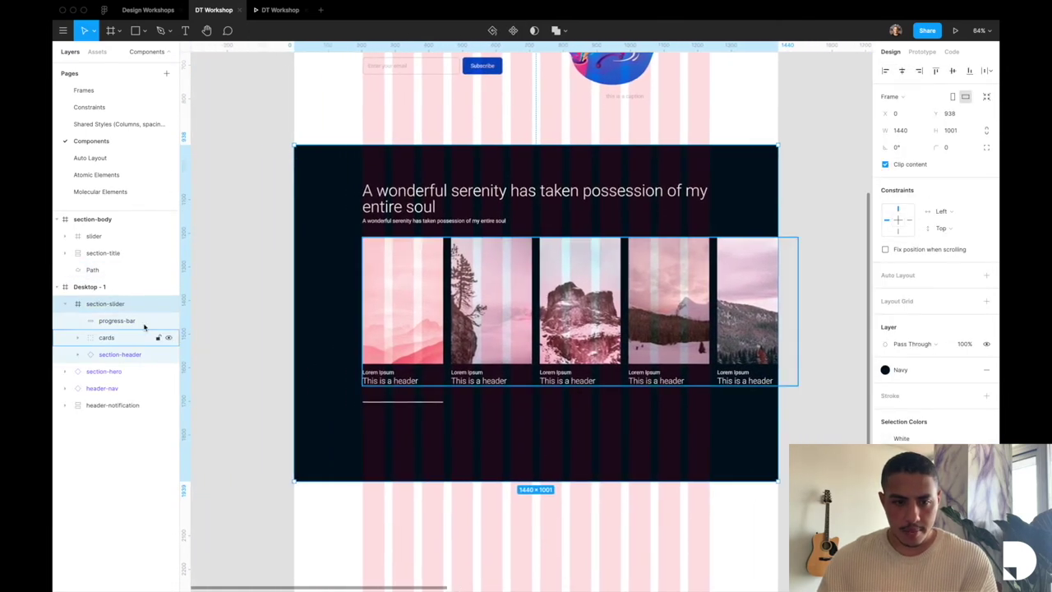
pyautogui.click(113, 322)
pyautogui.press('super+v')
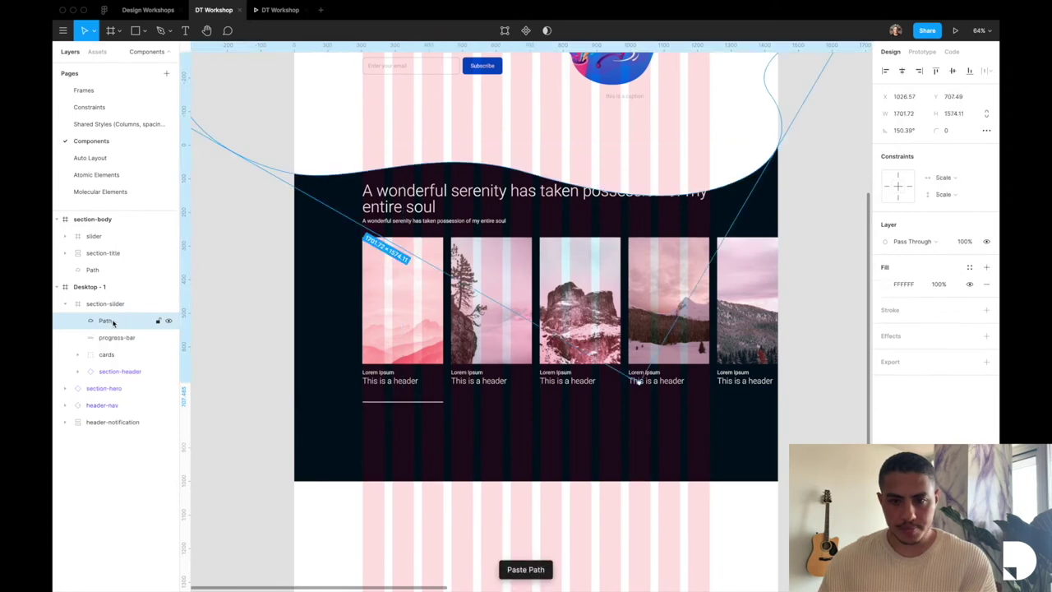
pyautogui.click(230, 360)
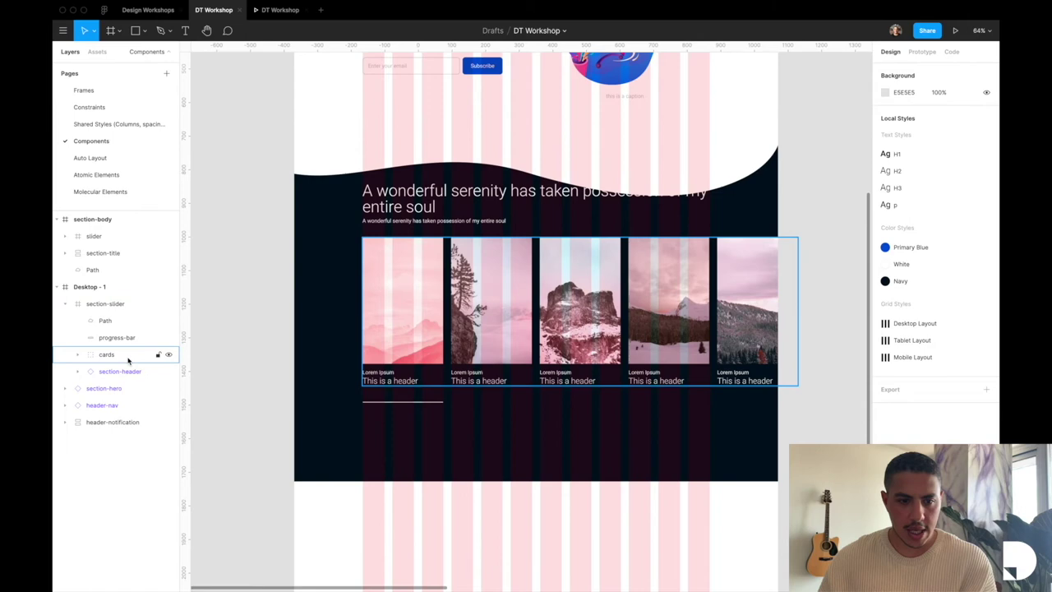
# Step: Extend the section-slider frame's height to 1264 and move its header, cards and progress-bar down together, clear of the white wave
pyautogui.click(120, 305)
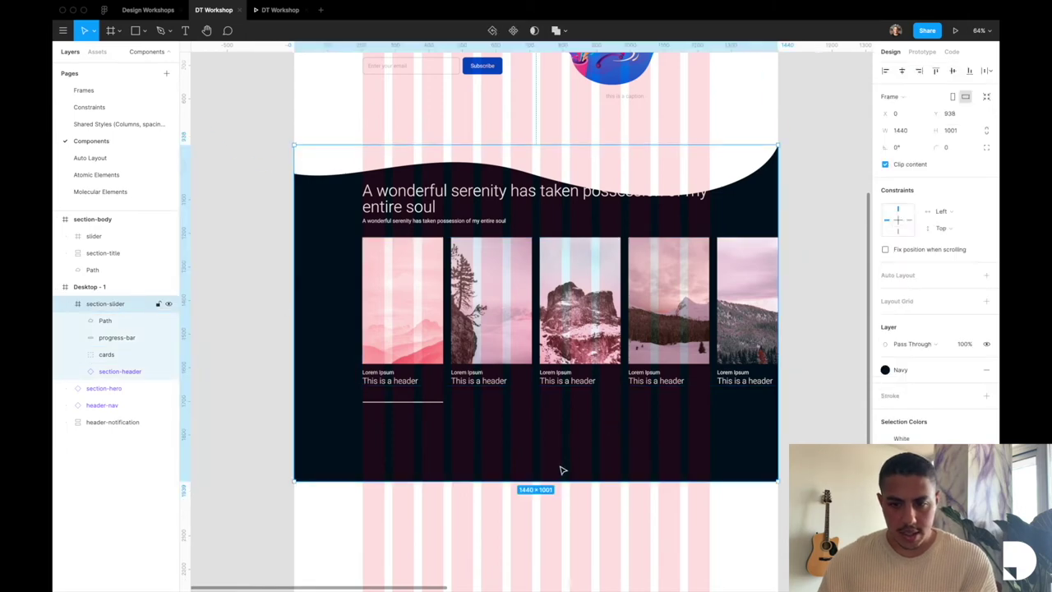
pyautogui.moveTo(555, 478); pyautogui.dragTo(554, 575)
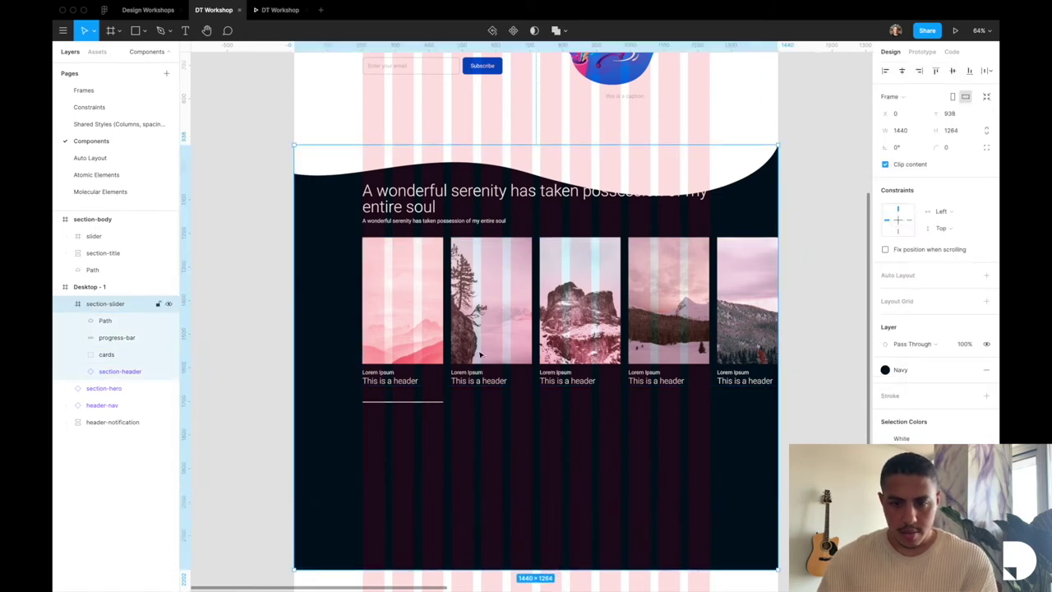
pyautogui.click(467, 326)
pyautogui.keyDown('shift'); pyautogui.click(407, 402); pyautogui.keyUp('shift')
pyautogui.keyDown('shift'); pyautogui.click(403, 223); pyautogui.keyUp('shift')
pyautogui.hotkey('shift', 'a')
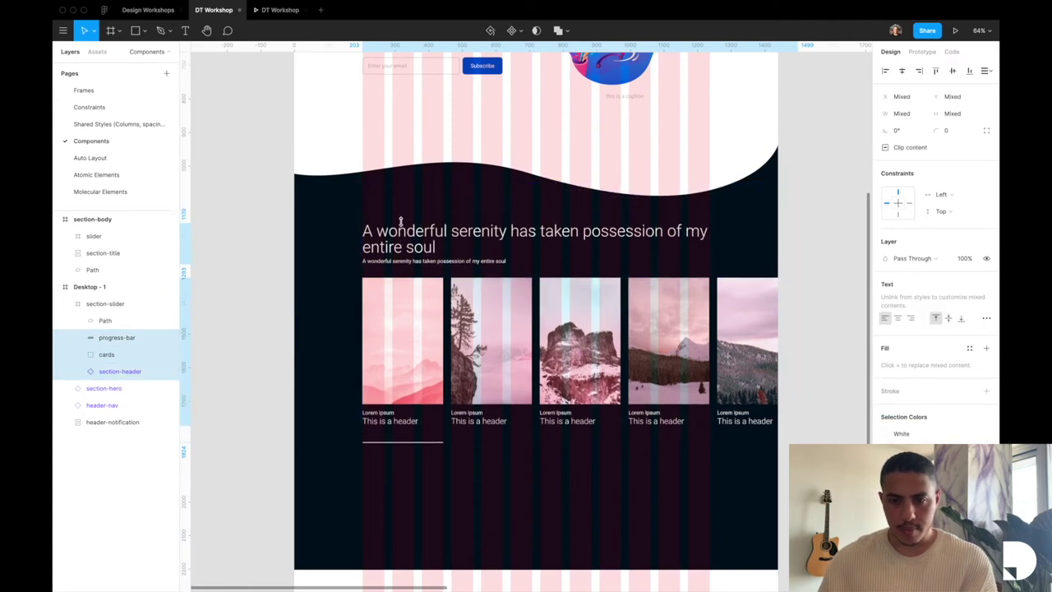
pyautogui.press('alt')
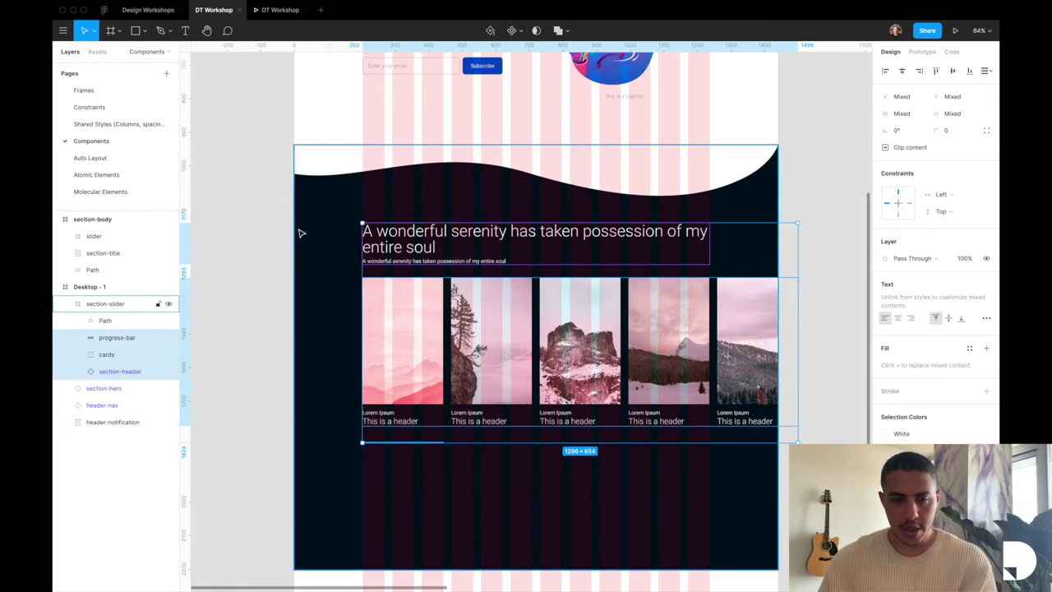
pyautogui.click(219, 227)
# Step: Draw a circle about 791 px in diameter over the cards in section-slider
pyautogui.click(624, 171)
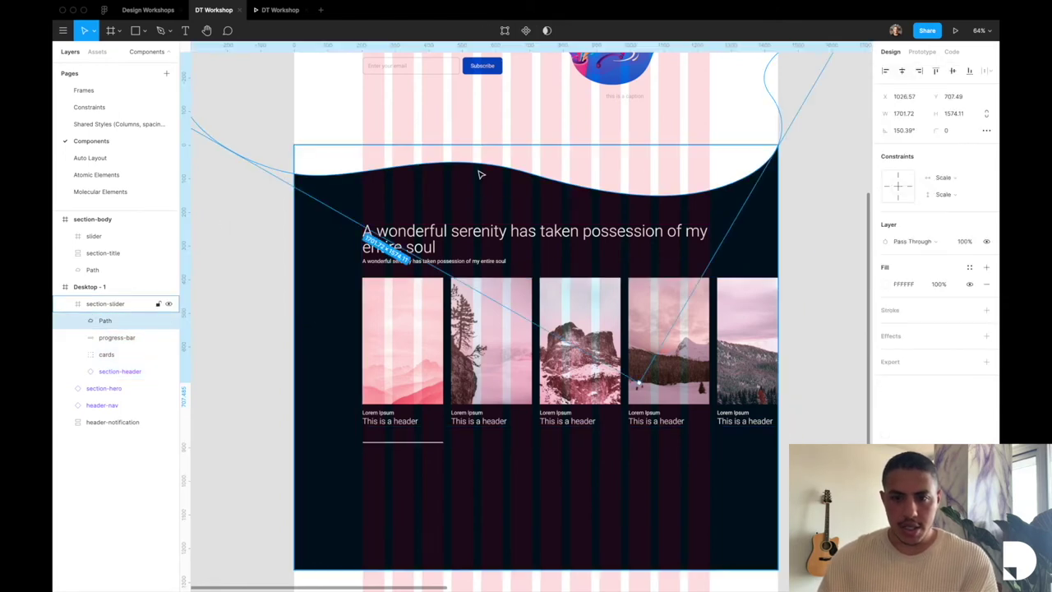
pyautogui.keyDown('ctrl'); pyautogui.scroll(-3, 599, 177); pyautogui.keyUp('ctrl')
pyautogui.scroll(2, 664, 194)
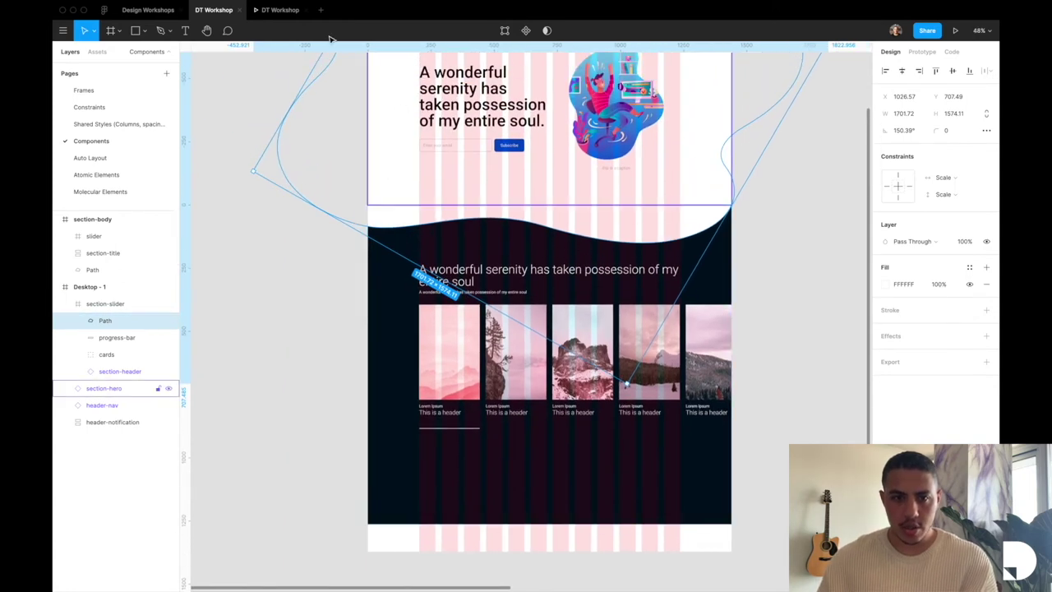
pyautogui.click(144, 31)
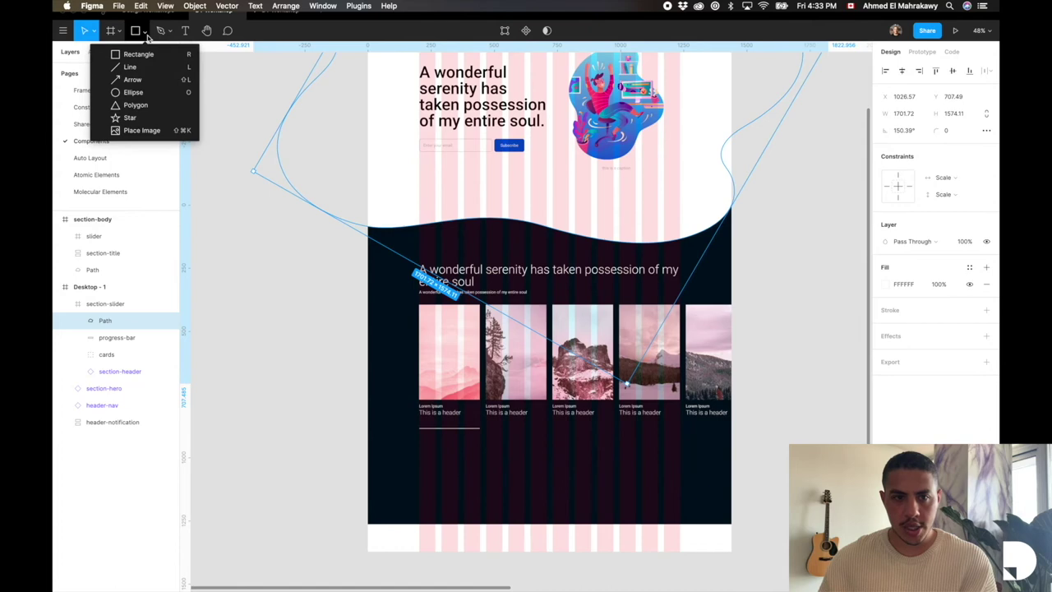
pyautogui.click(147, 90)
pyautogui.scroll(-3, 526, 329)
pyautogui.hscroll(1, 527, 329)
pyautogui.moveTo(394, 262)
pyautogui.mouseDown()
pyautogui.moveTo(500, 369)
pyautogui.moveTo(594, 401)
pyautogui.mouseUp()
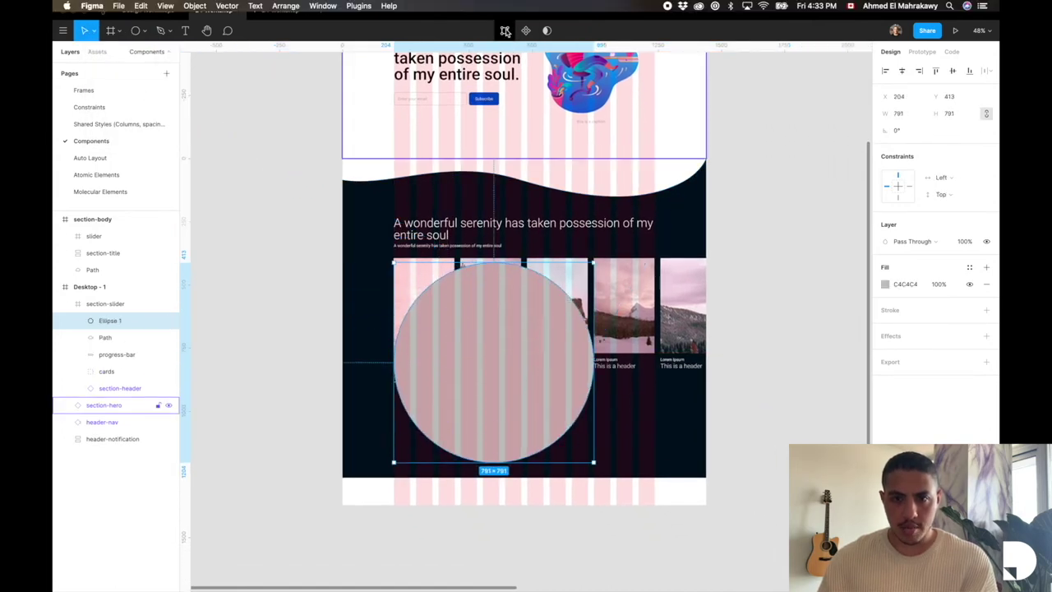
# Step: Reshape the circle's anchor points and curve handles into an irregular blob with a wavy lower edge
pyautogui.click(506, 30)
pyautogui.moveTo(593, 364); pyautogui.dragTo(521, 331)
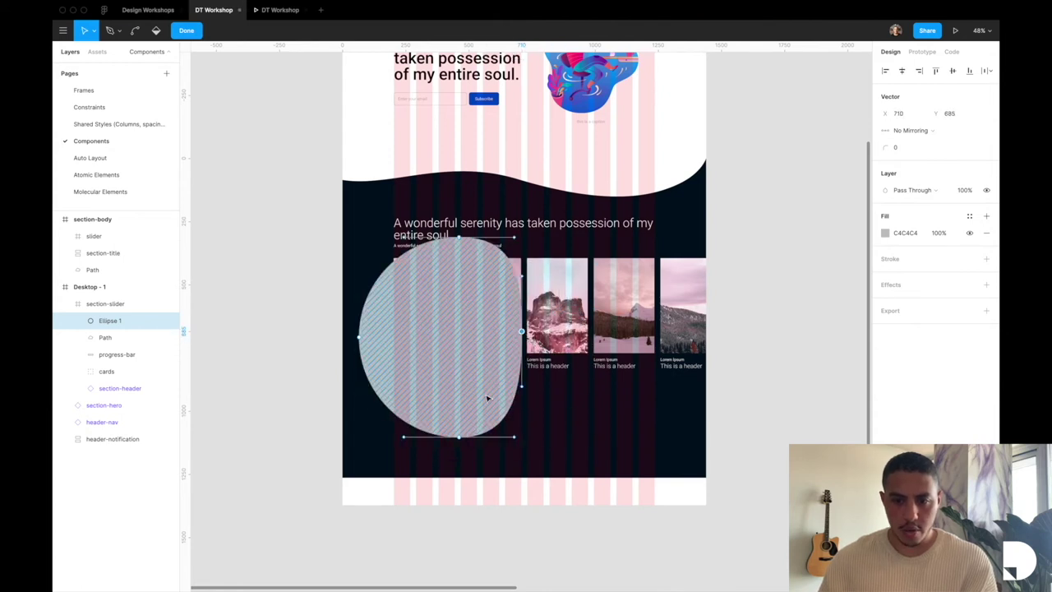
pyautogui.moveTo(461, 438); pyautogui.dragTo(460, 270)
pyautogui.scroll(5, 497, 302)
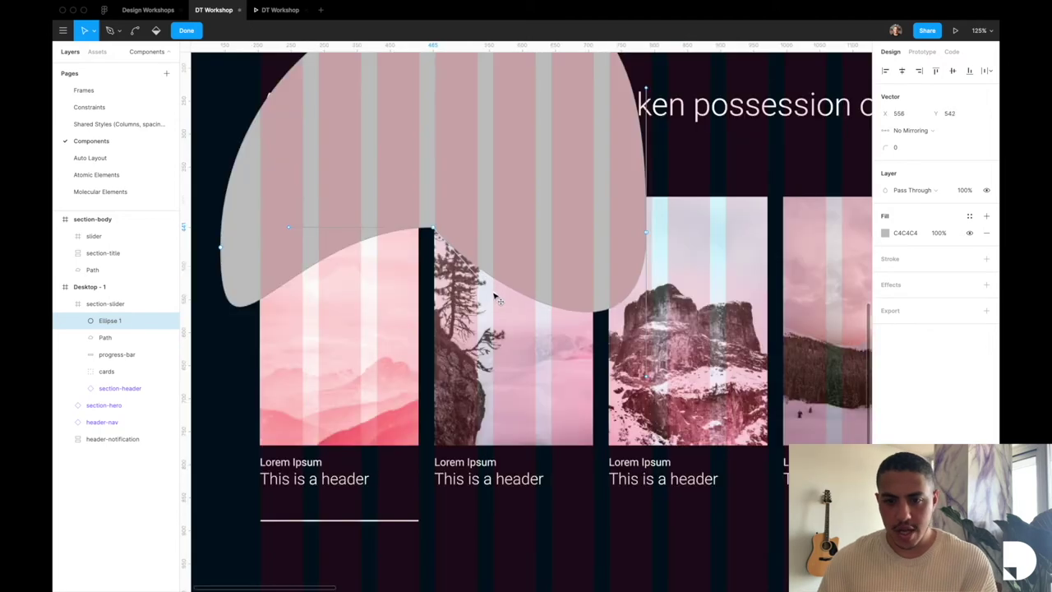
pyautogui.click(220, 247)
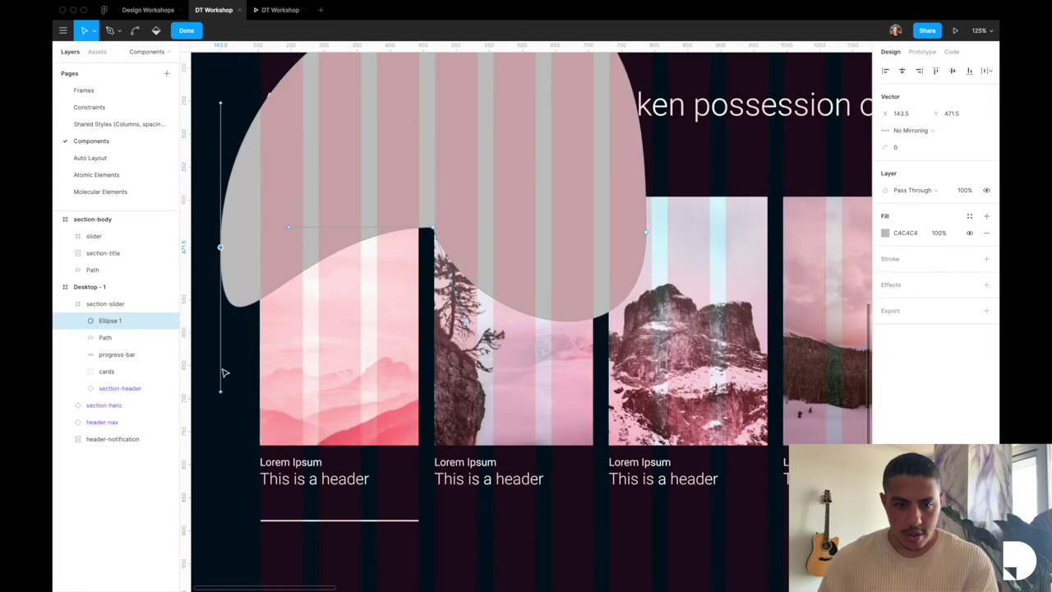
pyautogui.moveTo(221, 392); pyautogui.dragTo(375, 425)
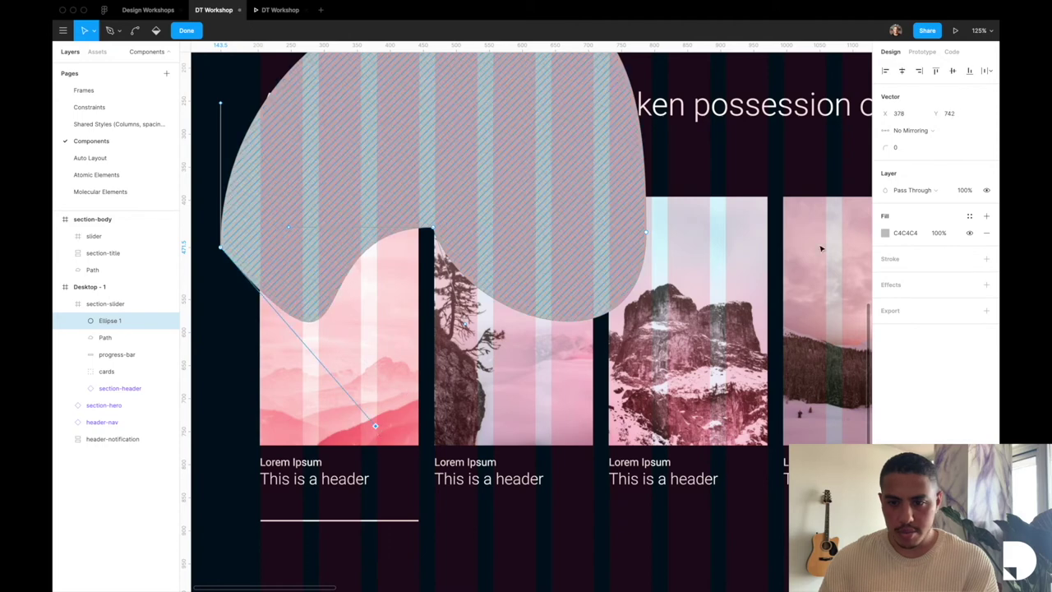
pyautogui.moveTo(648, 233); pyautogui.dragTo(704, 230)
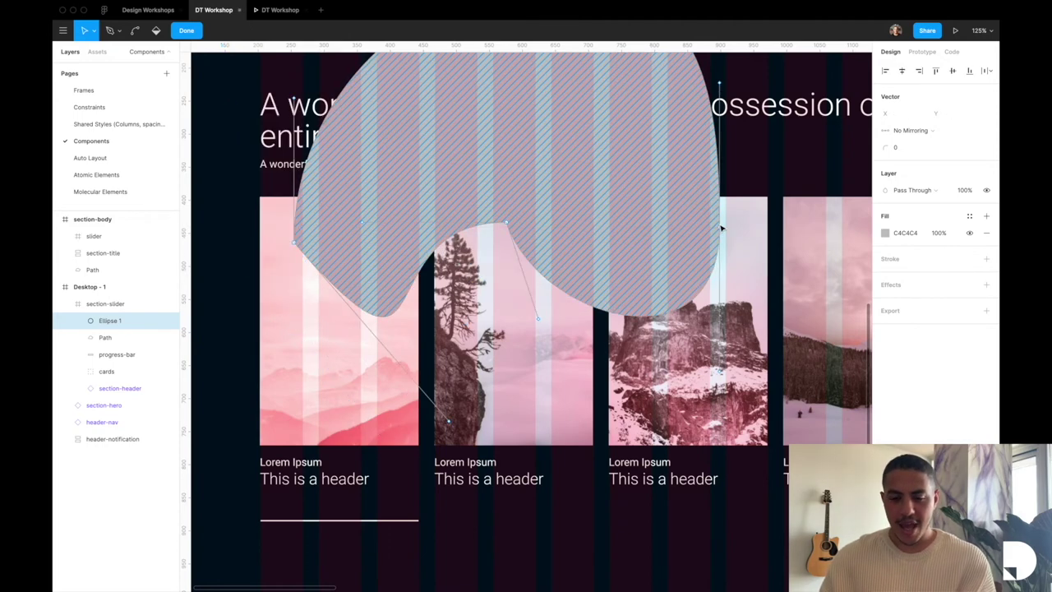
# Step: Hide the layout grids
pyautogui.scroll(-3, 713, 229)
pyautogui.hotkey('ctrl', 'g')
pyautogui.scroll(-2, 721, 229)
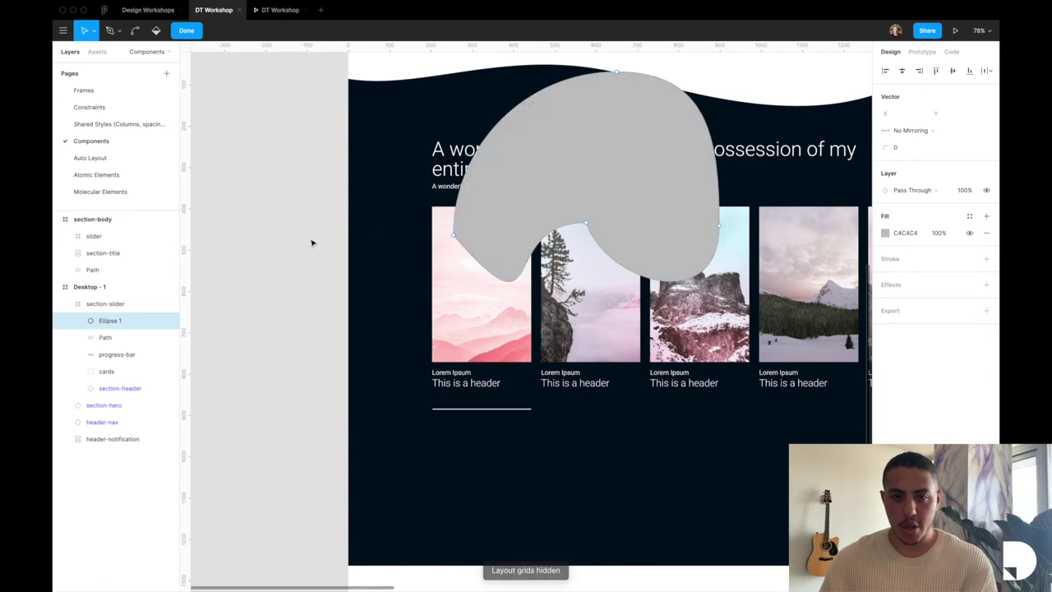
# Step: Finish editing the reshaped grey ellipse and delete it from section-slider
pyautogui.click(197, 33)
pyautogui.press('Escape')
pyautogui.click(556, 176)
pyautogui.click(556, 176)
pyautogui.press('Delete')
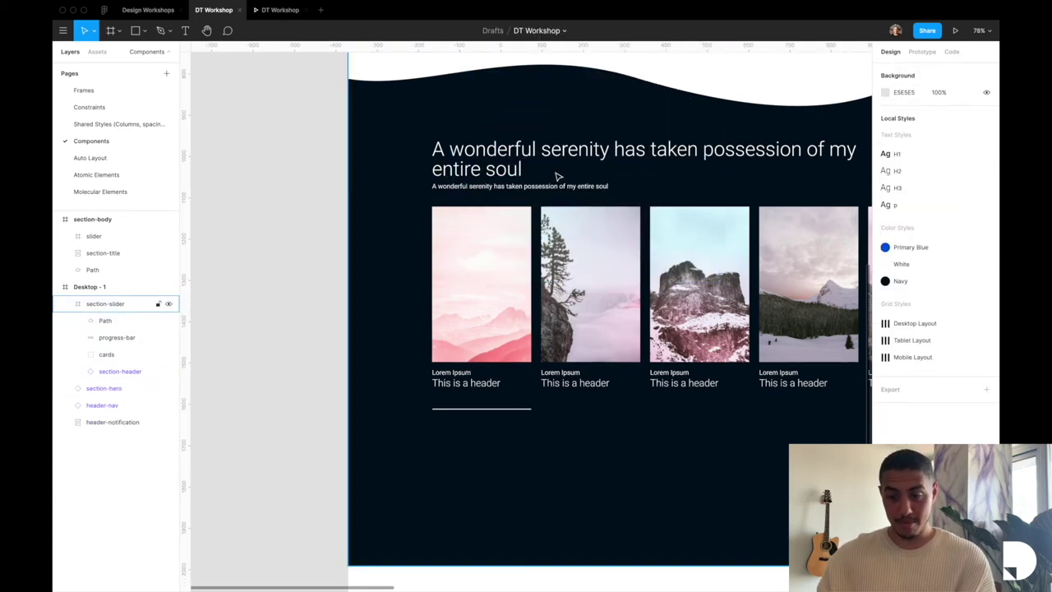
pyautogui.scroll(-3, 465, 197)
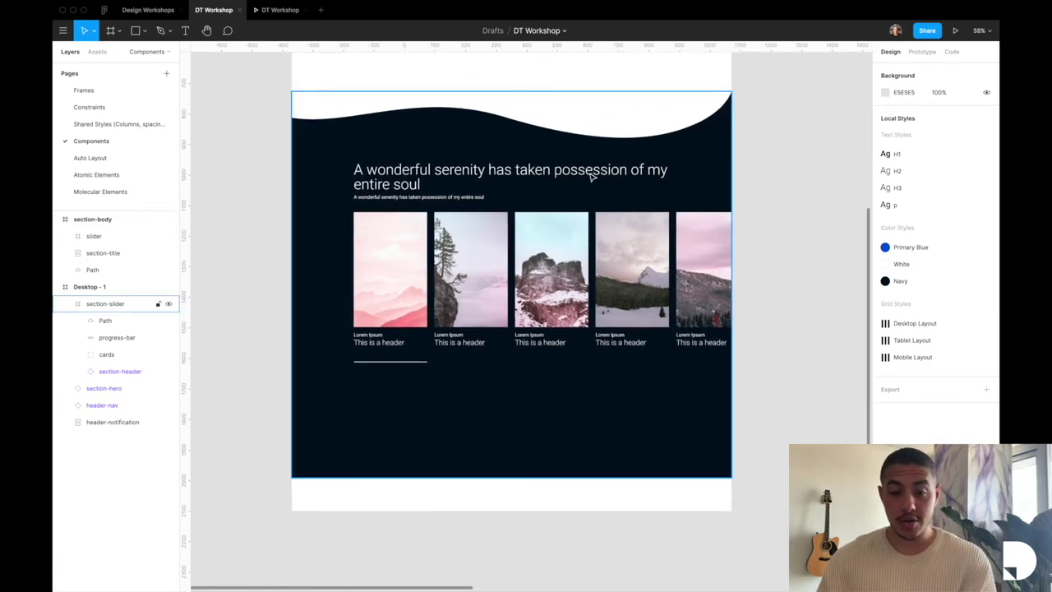
pyautogui.scroll(-3, 641, 215)
pyautogui.hscroll(-2, 641, 215)
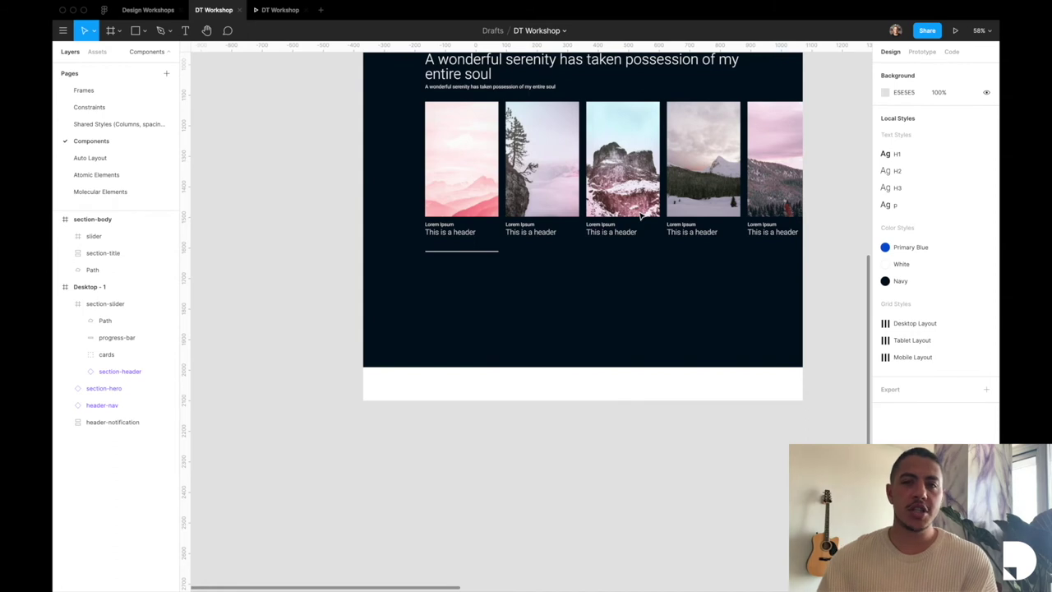
pyautogui.scroll(3, 641, 215)
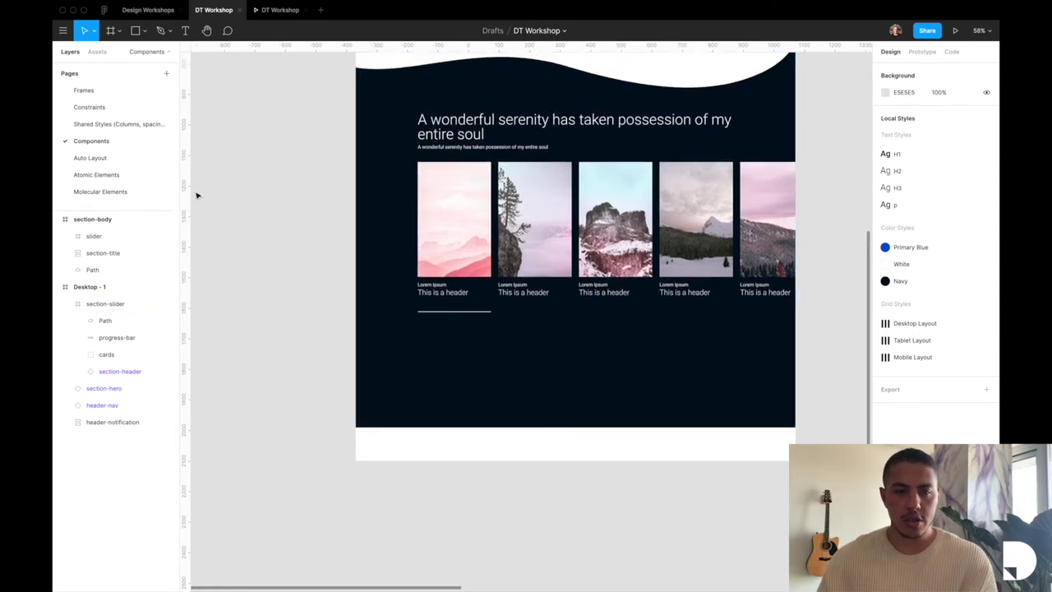
# Step: On the Atomic Elements page, search the Material Design Icons plugin for "arrow" and insert the mdi_keyboard_arrow_left icon
pyautogui.click(132, 174)
pyautogui.scroll(4, 390, 212)
pyautogui.scroll(3, 389, 212)
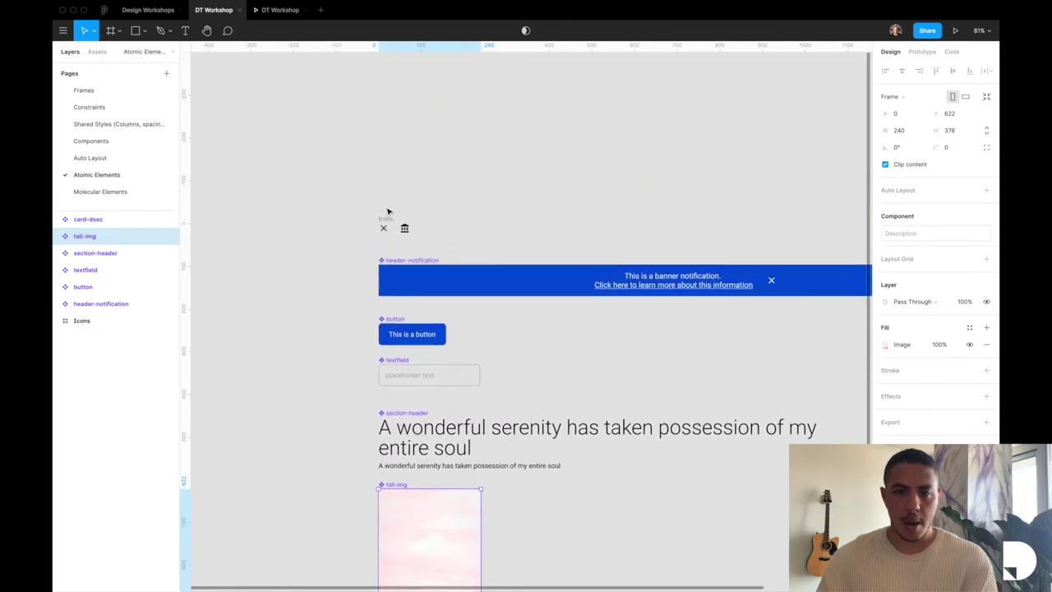
pyautogui.scroll(5, 388, 209)
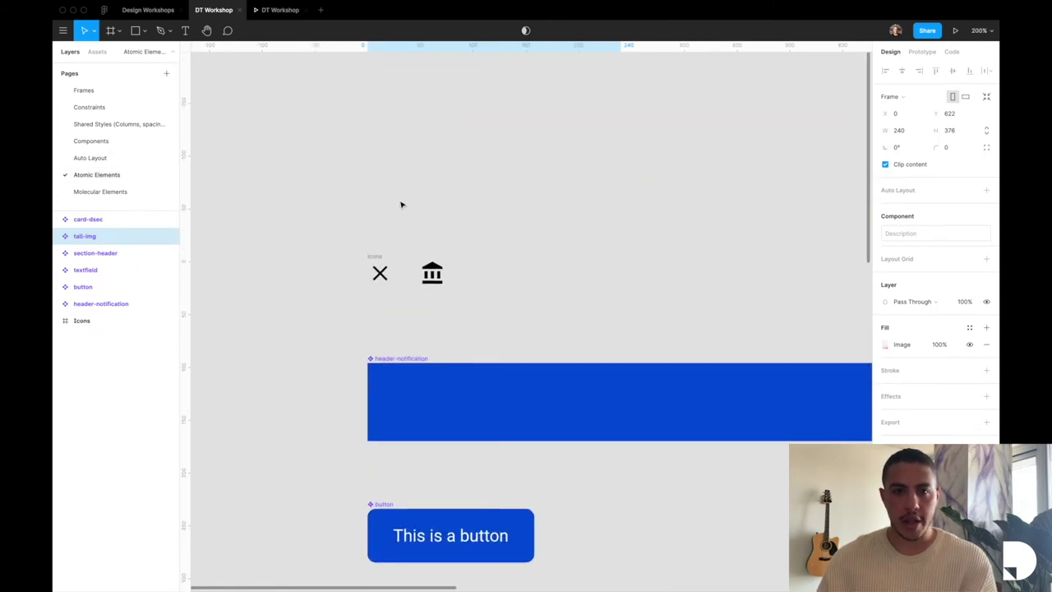
pyautogui.click(361, 5)
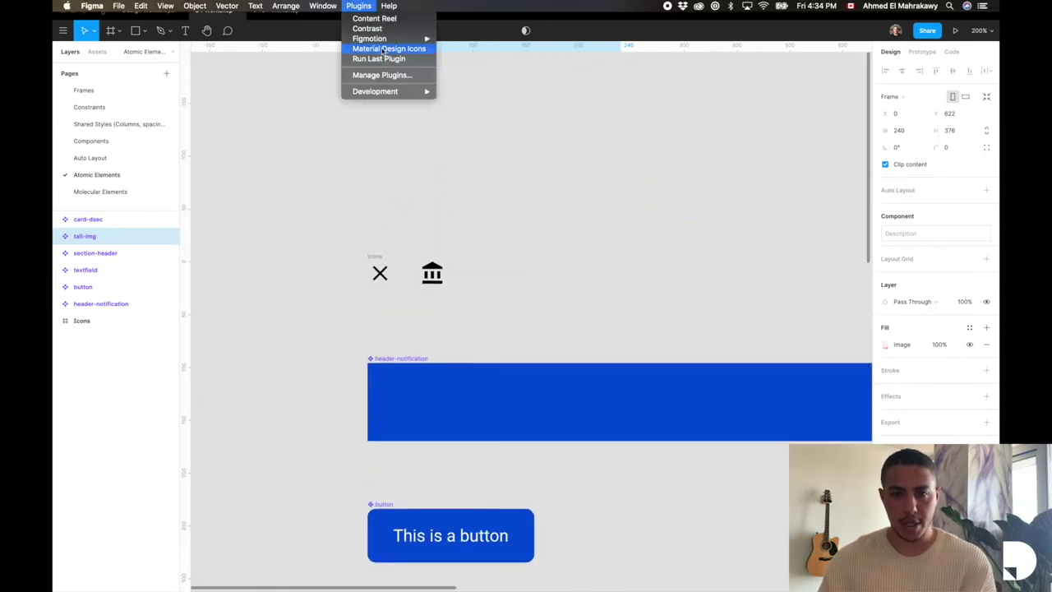
pyautogui.click(361, 6)
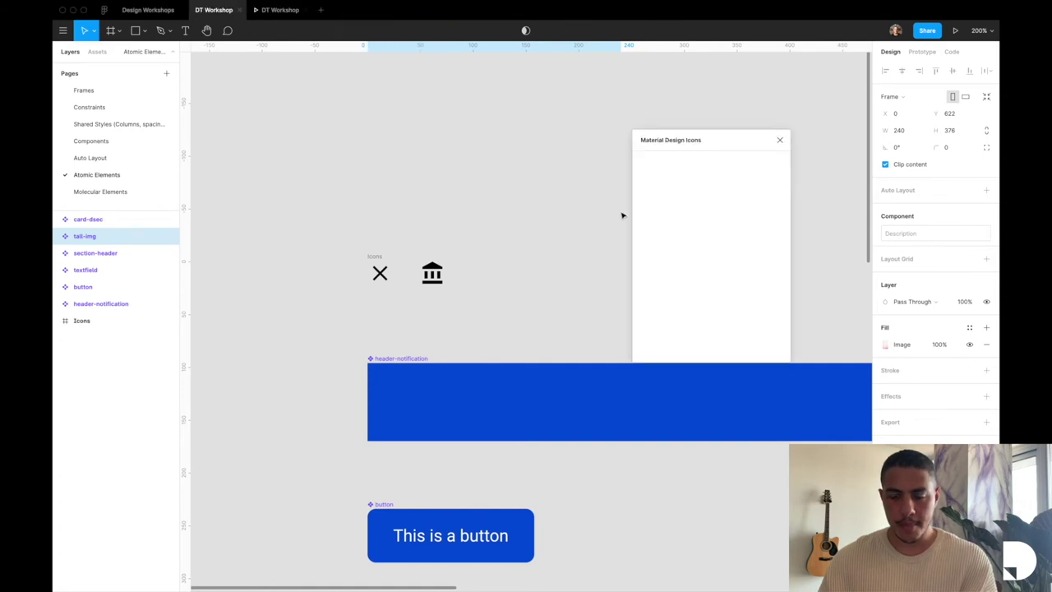
pyautogui.click(714, 162)
pyautogui.write('arrow')
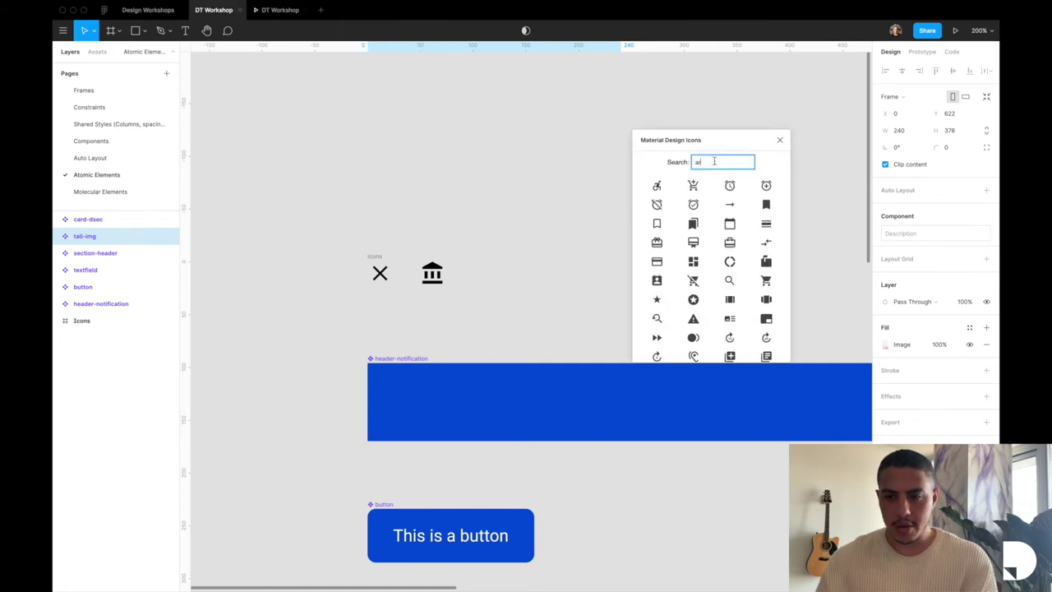
pyautogui.click(657, 206)
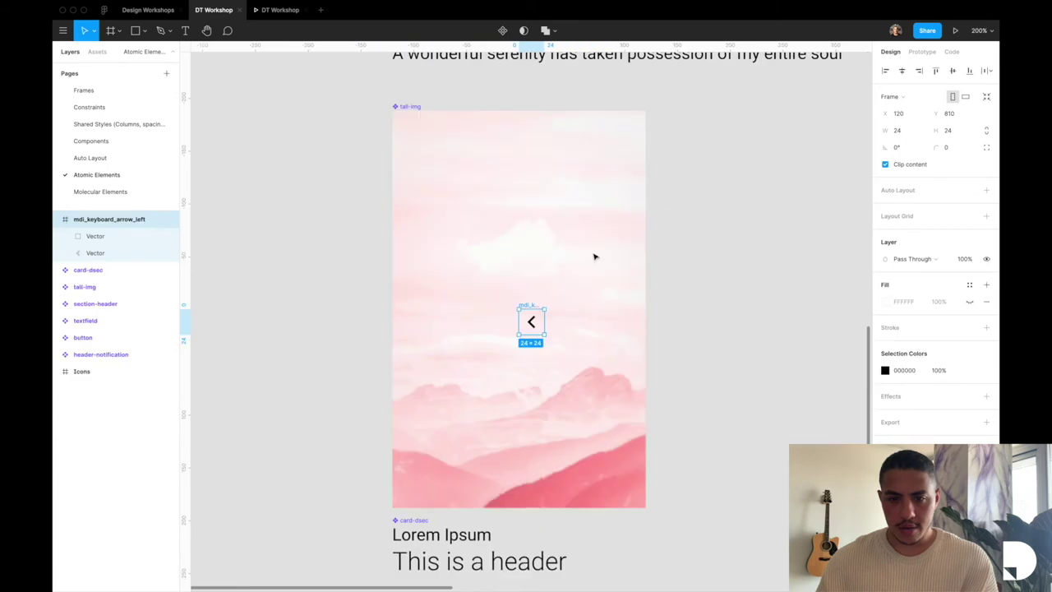
# Step: Move the left arrow icon into the Icons frame beside the bank icon, at X 100, Y 0
pyautogui.moveTo(531, 322); pyautogui.dragTo(528, 279)
pyautogui.scroll(5, 528, 279)
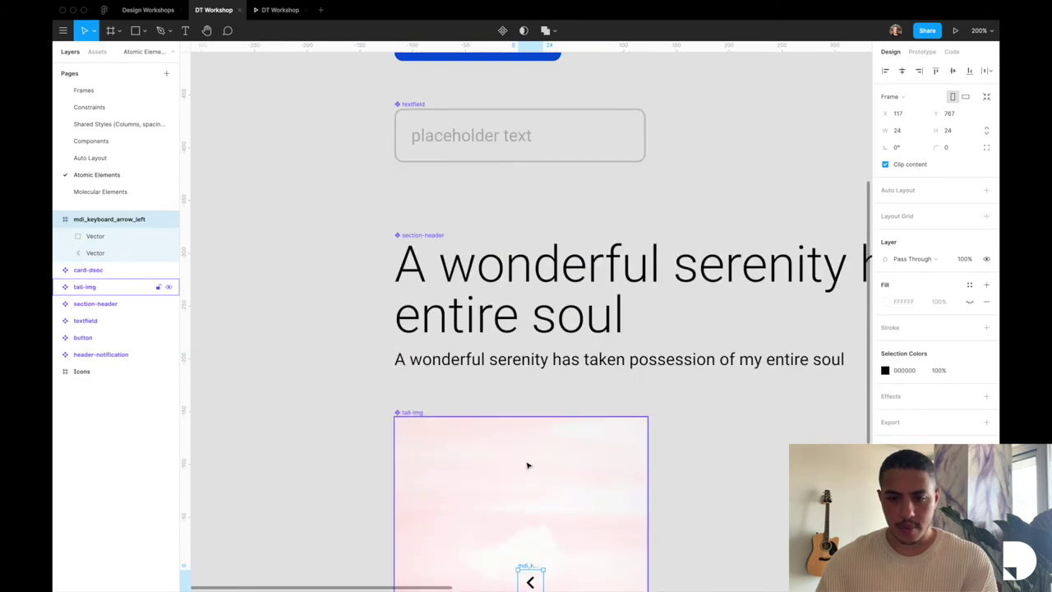
pyautogui.scroll(-2, 528, 463)
pyautogui.moveTo(533, 451); pyautogui.dragTo(622, 71)
pyautogui.scroll(-5, 624, 76)
pyautogui.scroll(5, 608, 214)
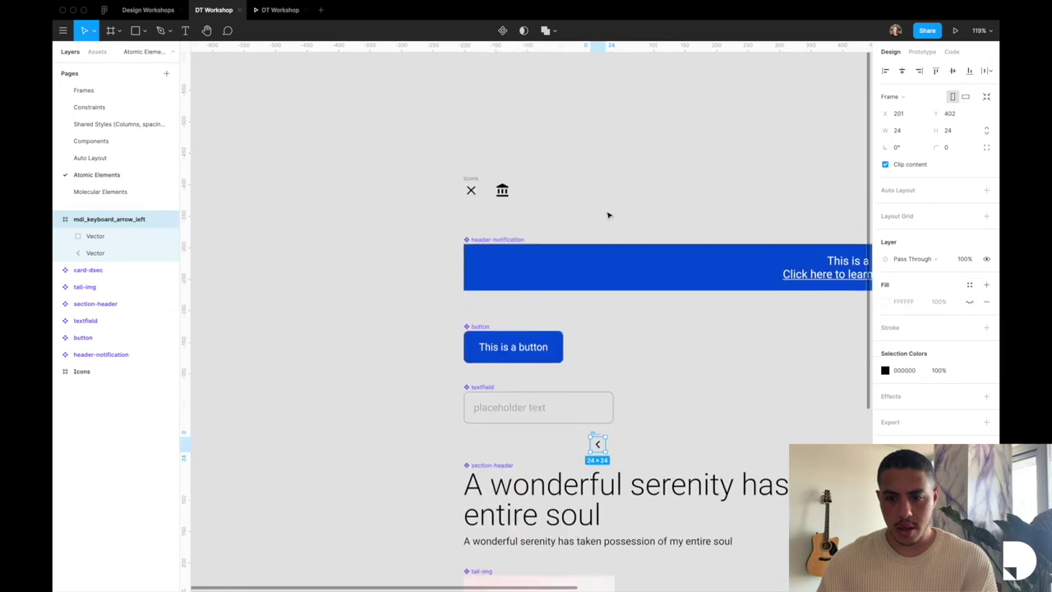
pyautogui.moveTo(598, 446); pyautogui.dragTo(537, 191)
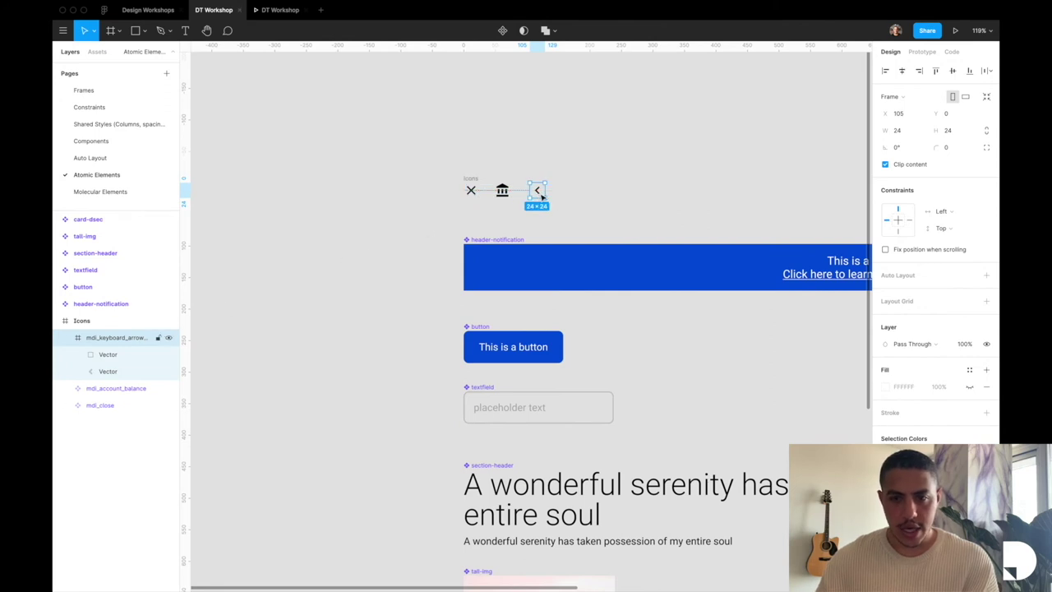
pyautogui.scroll(5, 541, 196)
pyautogui.moveTo(537, 188); pyautogui.dragTo(526, 188)
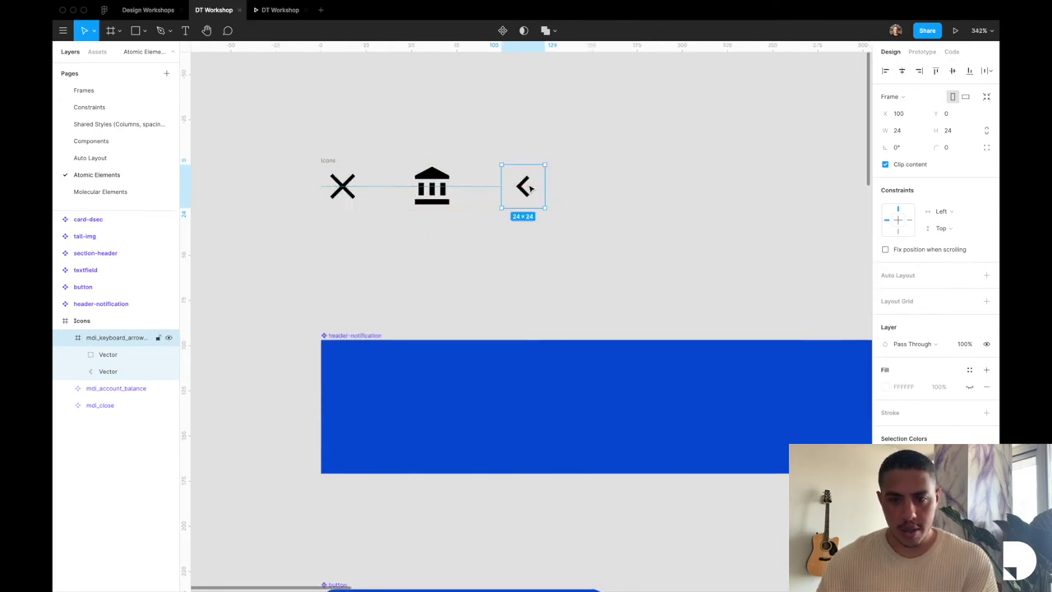
# Step: Search the Material Design Icons plugin for "arr" and insert the mdi_keyboard_arrow_right icon
pyautogui.moveTo(324, 3)
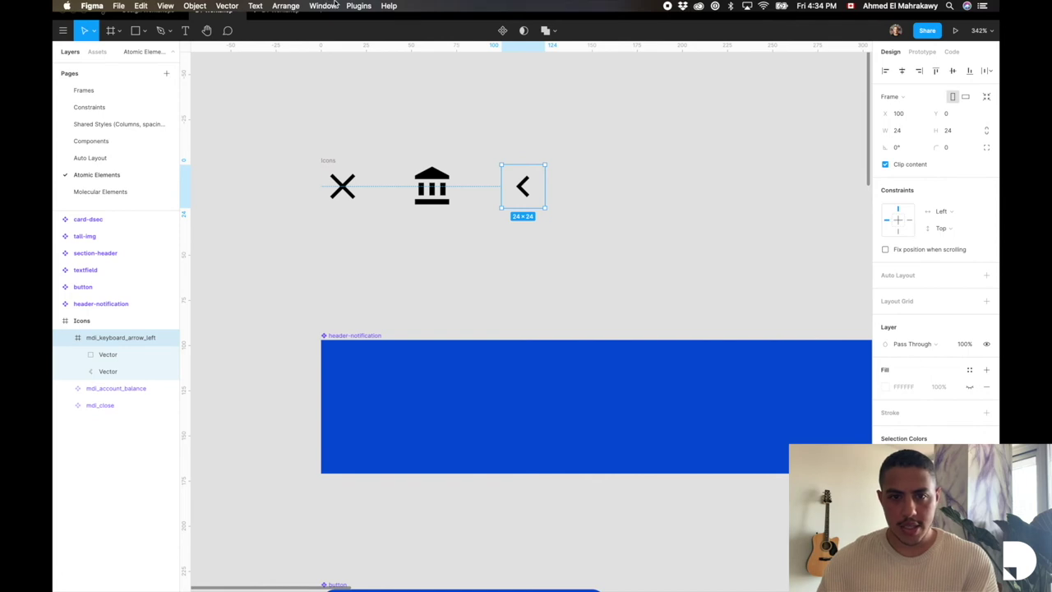
pyautogui.click(358, 5)
pyautogui.click(389, 50)
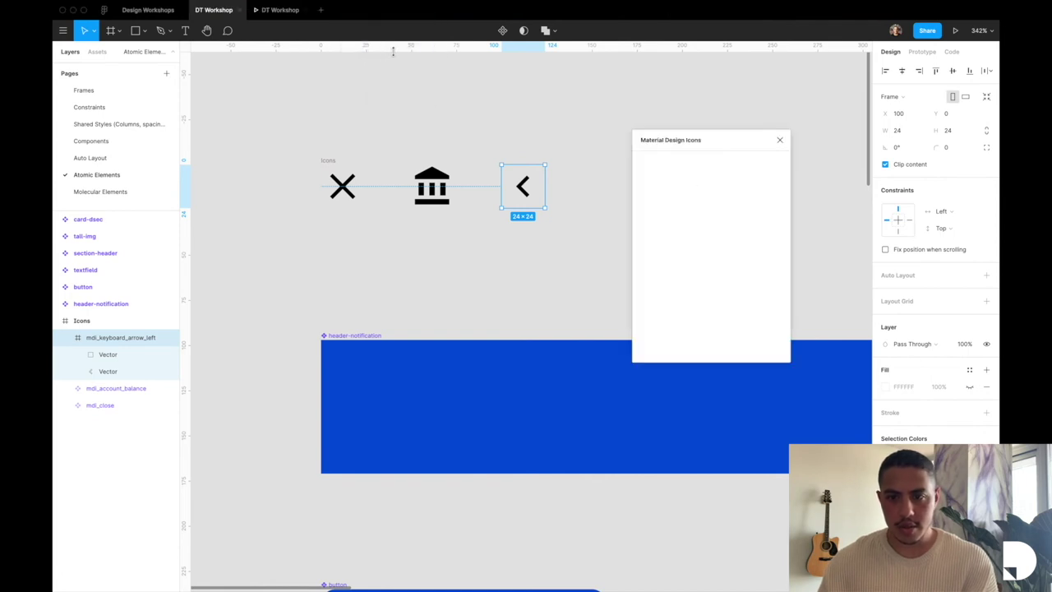
pyautogui.press('f')
pyautogui.click(730, 160)
pyautogui.write('arr')
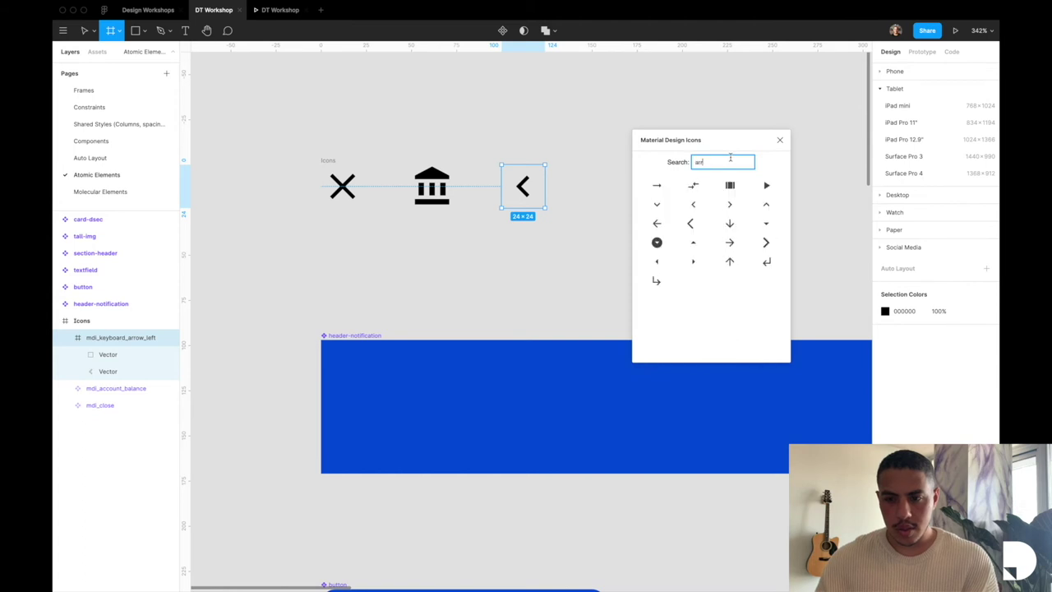
pyautogui.click(724, 206)
# Step: Place the right arrow icon beside the left arrow in the Icons frame, at X 150, Y 0
pyautogui.hotkey('shift', 'Right')
pyautogui.hotkey('shift', 'Right')
pyautogui.hotkey('shift', 'Right')
pyautogui.hotkey('shift', 'Right')
pyautogui.hotkey('shift', 'Right')
pyautogui.hotkey('shift', 'Right')
pyautogui.hotkey('shift', 'Right')
pyautogui.hotkey('shift', 'Right')
pyautogui.hotkey('shift', 'Right')
pyautogui.hotkey('shift', 'Right')
pyautogui.hotkey('shift', 'Right')
pyautogui.hotkey('shift', 'Right')
pyautogui.hotkey('shift', 'Right')
pyautogui.hotkey('shift', 'Right')
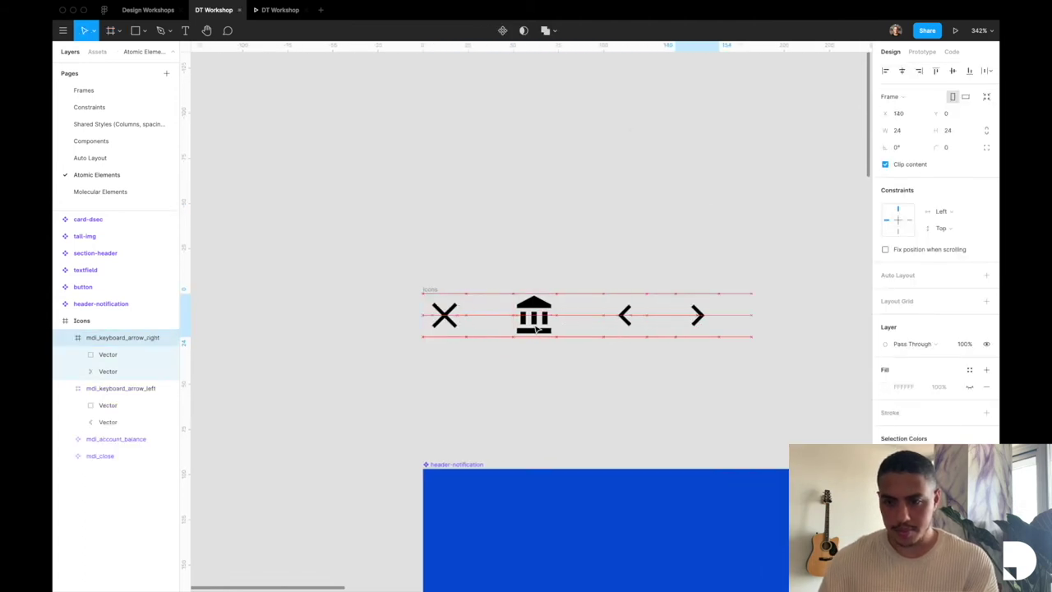
pyautogui.hscroll(3, 536, 327)
pyautogui.moveTo(613, 323); pyautogui.dragTo(633, 321)
pyautogui.click(532, 321)
pyautogui.click(630, 321)
# Step: Turn the left and right keyboard arrow icons in the Icons frame into components and check them in the local library
pyautogui.click(532, 320)
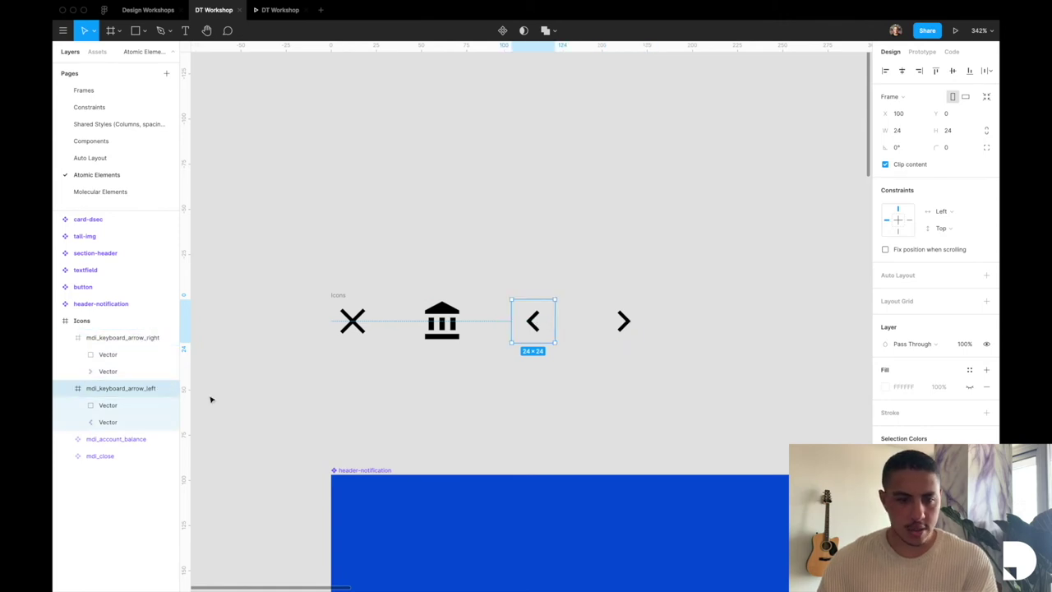
pyautogui.click(66, 388)
pyautogui.click(67, 338)
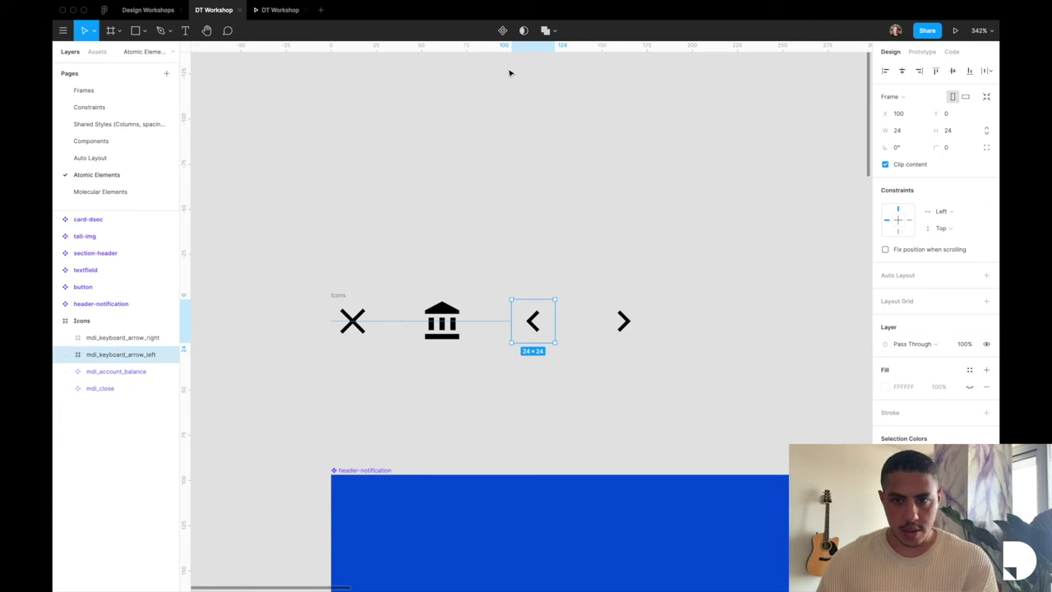
pyautogui.click(106, 337)
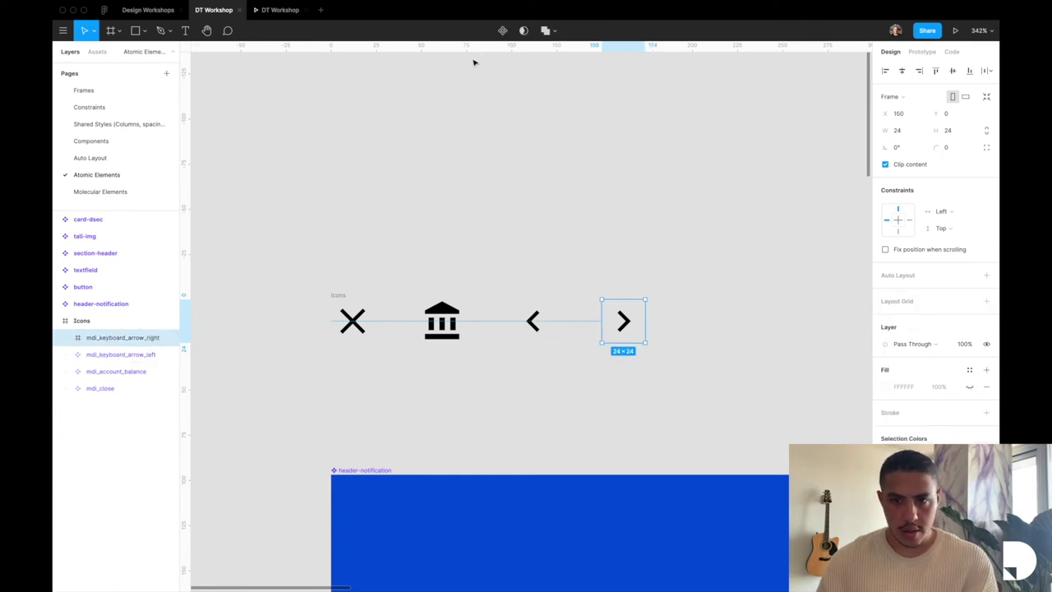
pyautogui.click(502, 31)
pyautogui.click(97, 52)
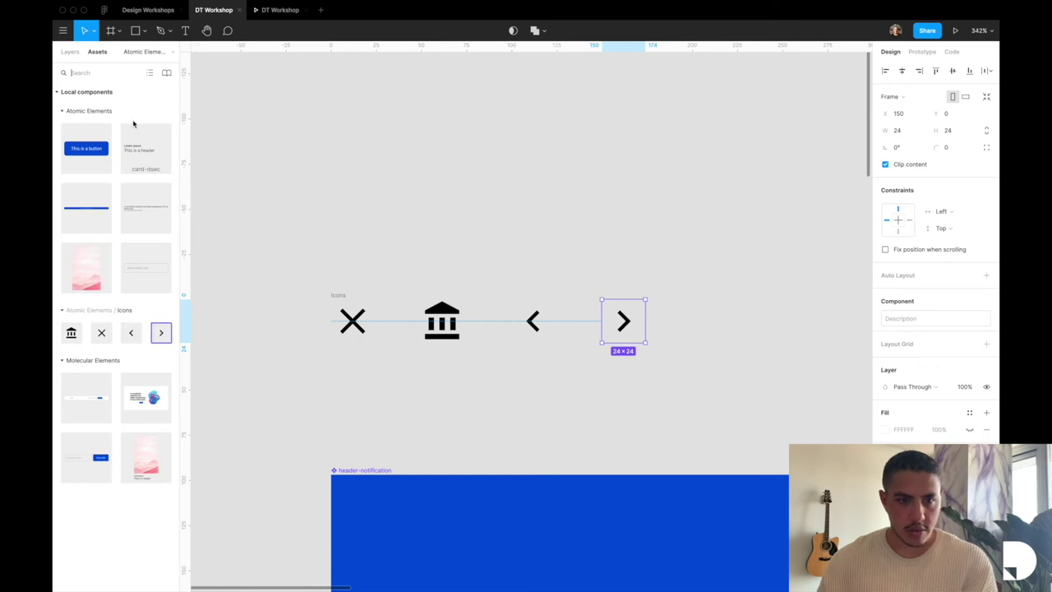
pyautogui.click(81, 53)
pyautogui.scroll(-3, 410, 187)
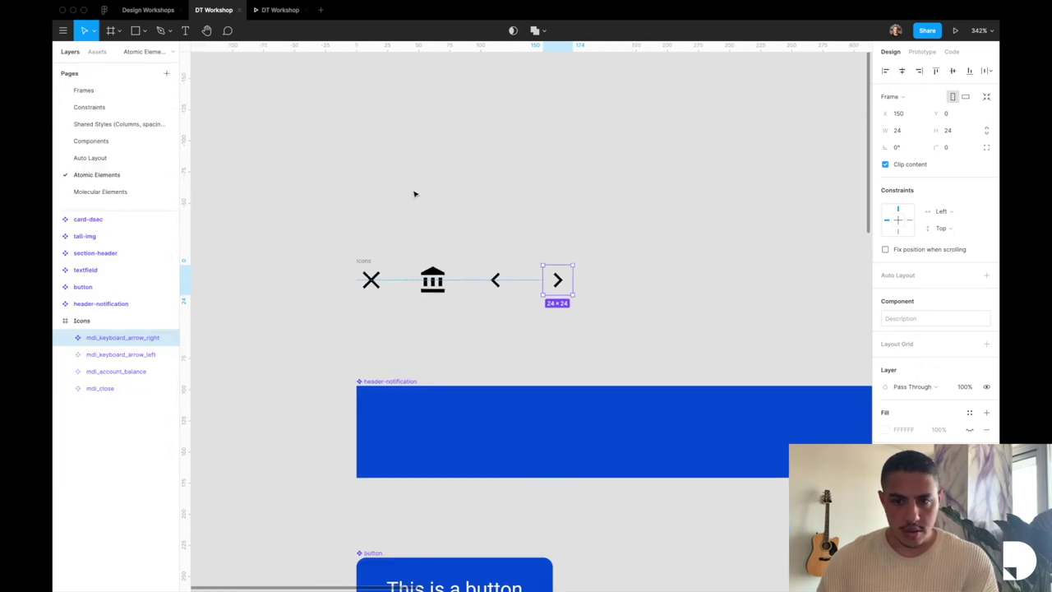
# Step: Draw a 56 × 56 frame on the empty canvas beside the Icons frame
pyautogui.click(608, 324)
pyautogui.scroll(-2, 609, 324)
pyautogui.hscroll(2, 607, 319)
pyautogui.scroll(-1, 607, 319)
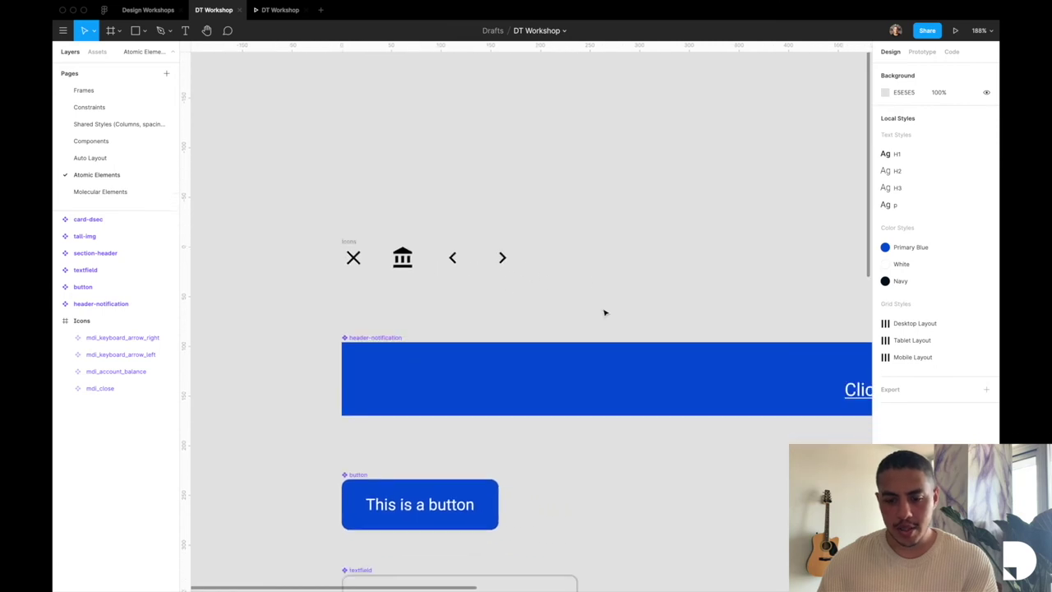
pyautogui.hscroll(2, 593, 281)
pyautogui.scroll(1, 593, 281)
pyautogui.press('f')
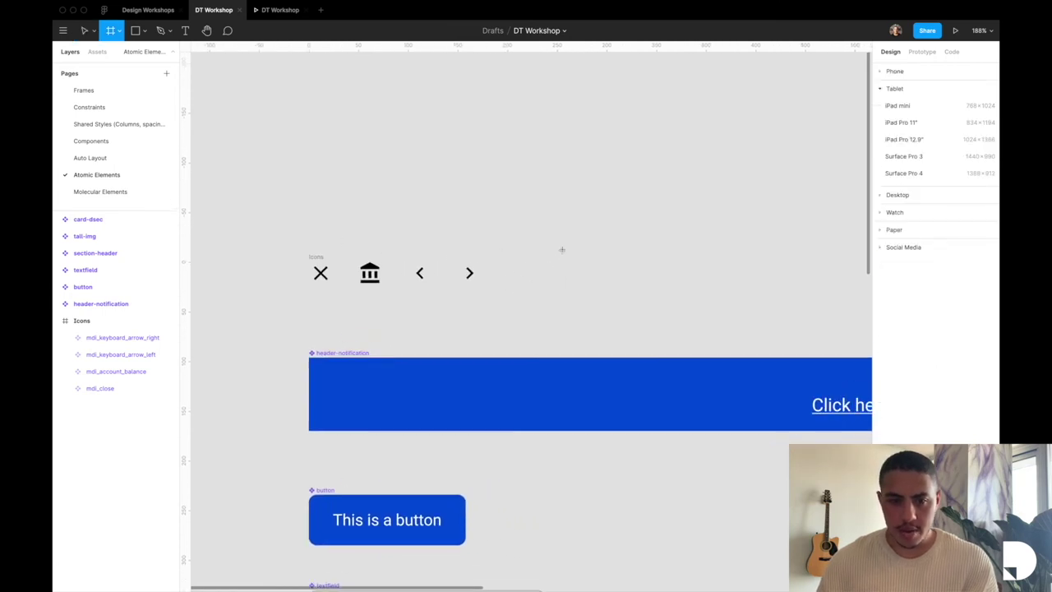
pyautogui.moveTo(553, 245); pyautogui.dragTo(566, 285)
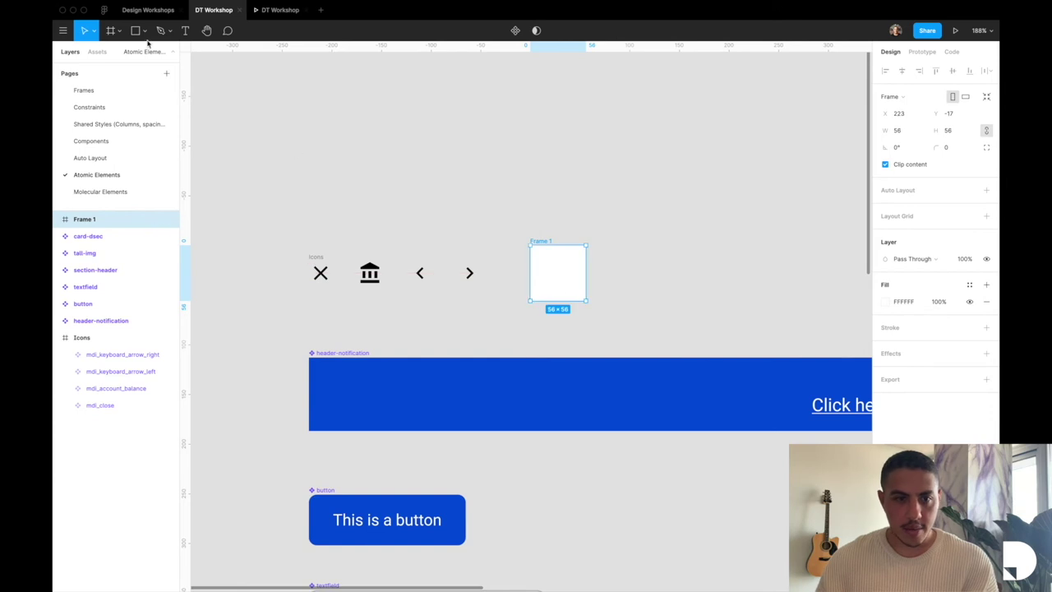
# Step: Insert an instance of the left arrow icon centred in the new frame, at X 16, Y 16
pyautogui.click(97, 51)
pyautogui.moveTo(130, 332); pyautogui.dragTo(503, 285)
pyautogui.scroll(5, 617, 271)
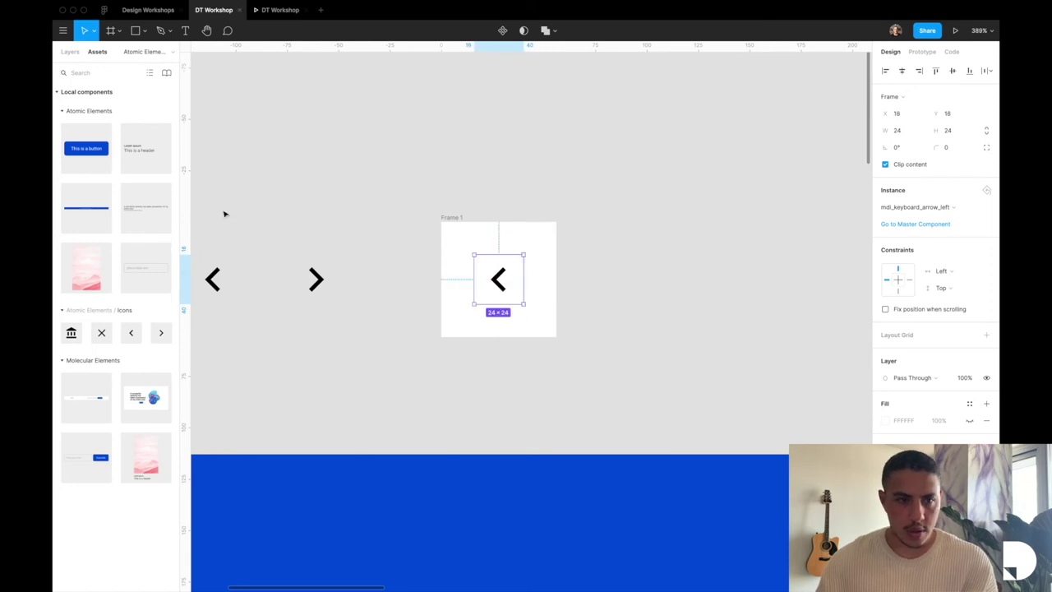
# Step: Rename the new frame around the left arrow as arrow-button
pyautogui.click(70, 51)
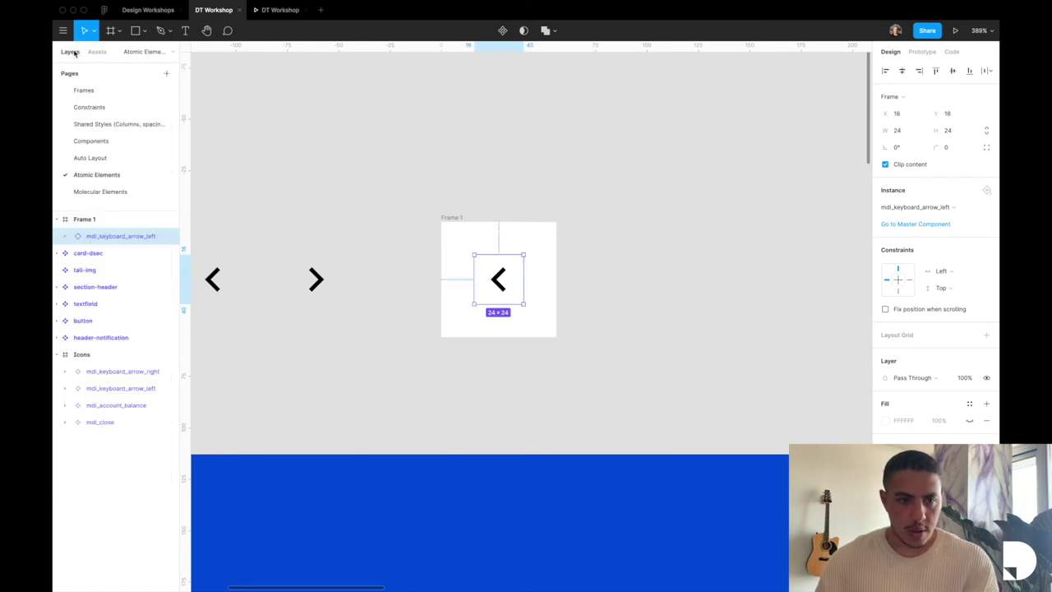
pyautogui.click(122, 221)
pyautogui.doubleClick(119, 220)
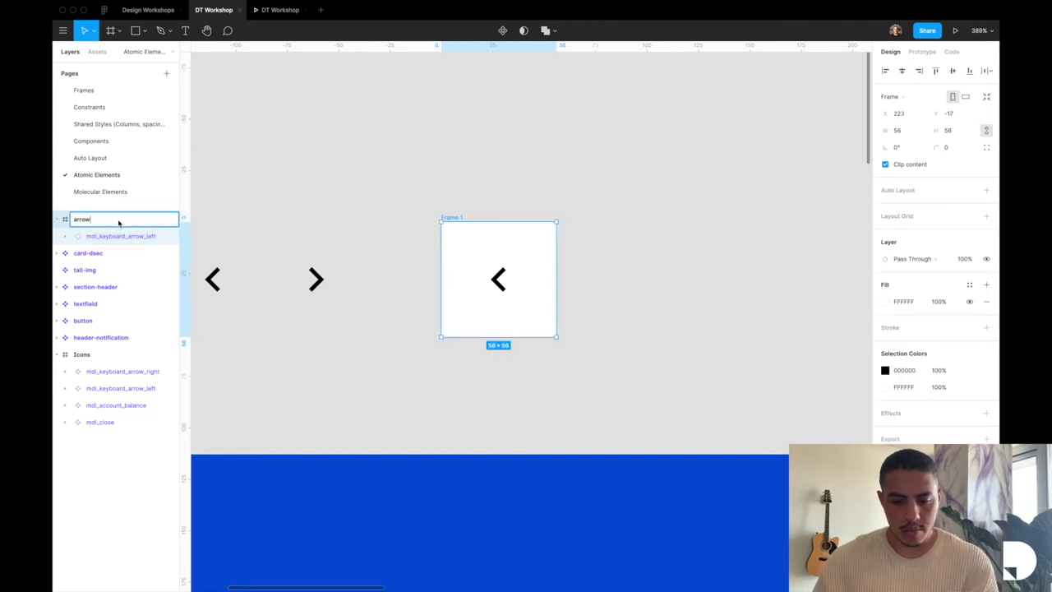
pyautogui.press('Return')
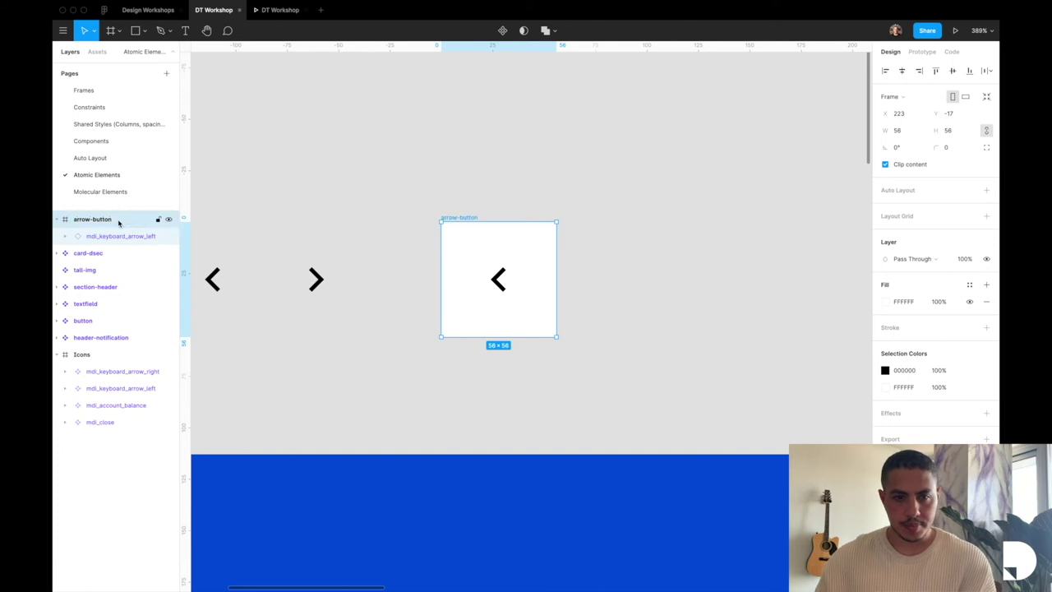
# Step: Style arrow-button as an outlined circle: hide its fill, set corner radius 100 and add a 1 px inside stroke in 000000
pyautogui.click(970, 302)
pyautogui.click(951, 148)
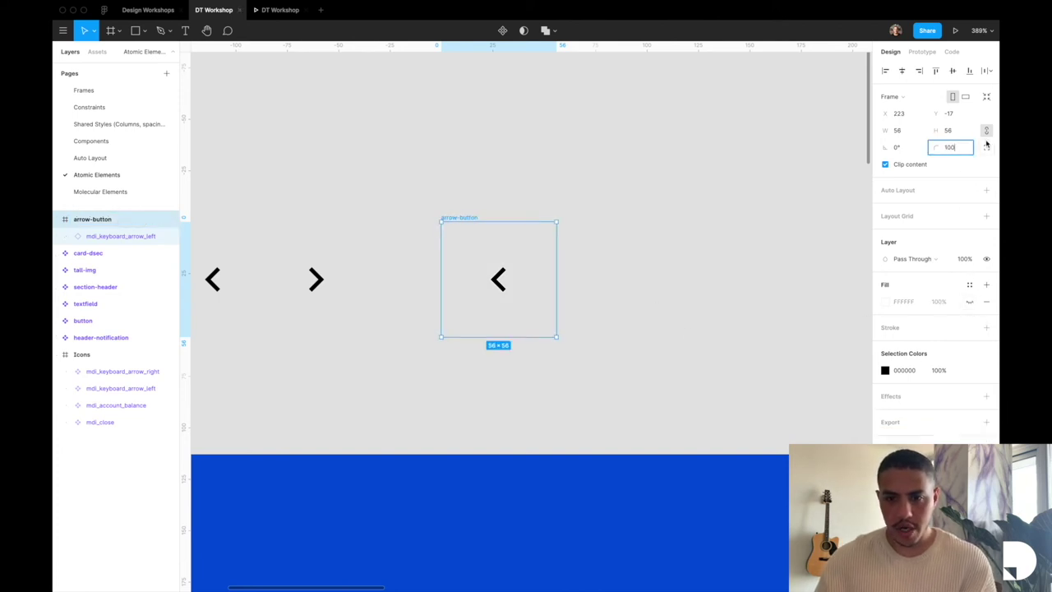
pyautogui.press('Return')
pyautogui.click(987, 328)
pyautogui.click(885, 345)
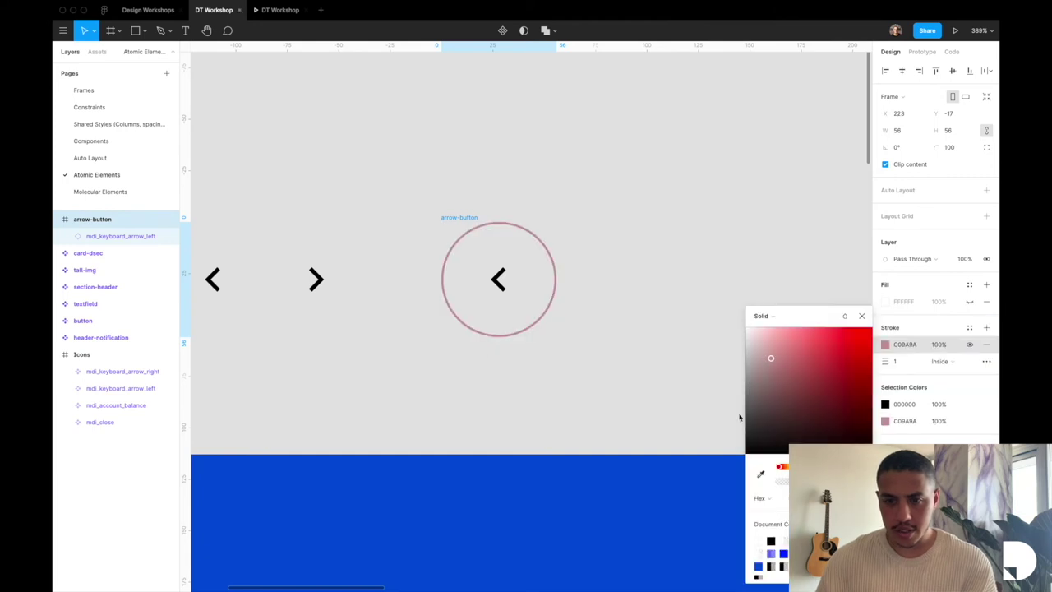
pyautogui.click(862, 317)
pyautogui.click(646, 332)
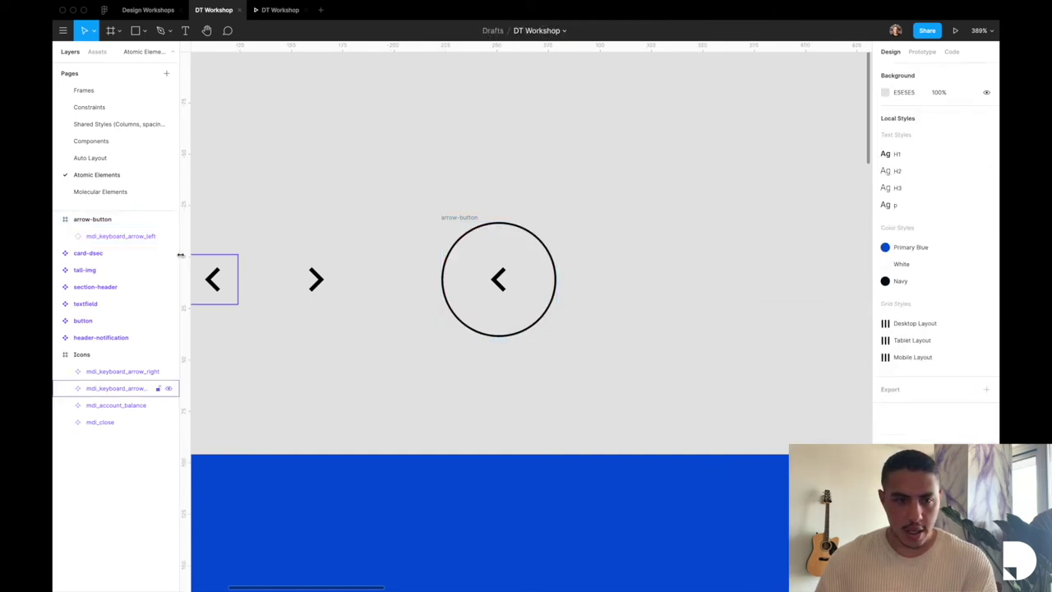
# Step: Enlarge the Icons frame to 319 × 56 so that it encloses the arrow-button circle
pyautogui.click(78, 221)
pyautogui.click(58, 221)
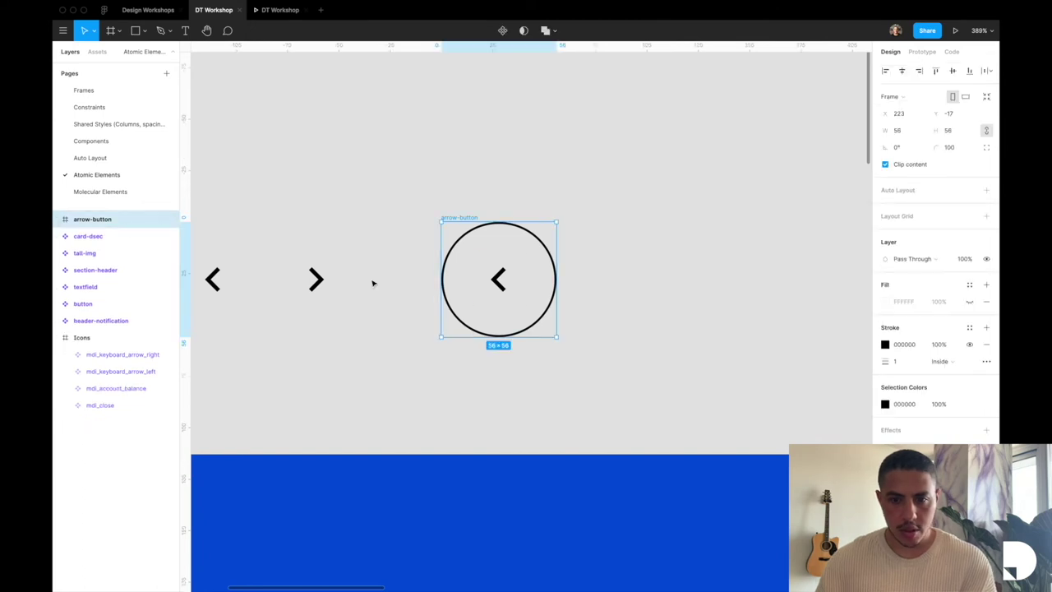
pyautogui.hscroll(-3, 372, 282)
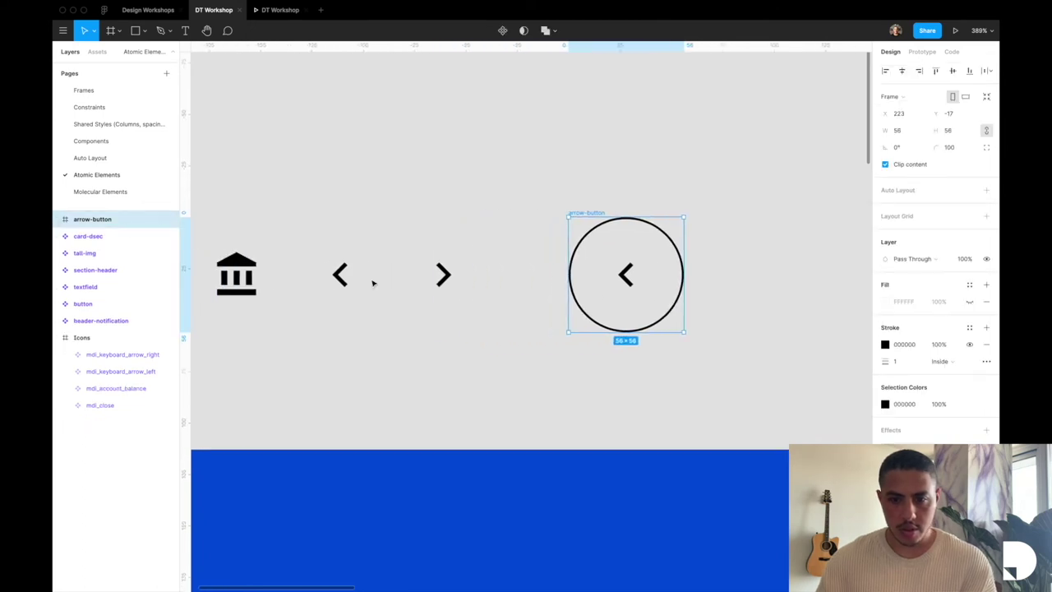
pyautogui.click(115, 333)
pyautogui.moveTo(485, 276); pyautogui.dragTo(766, 275)
pyautogui.moveTo(423, 305); pyautogui.dragTo(424, 332)
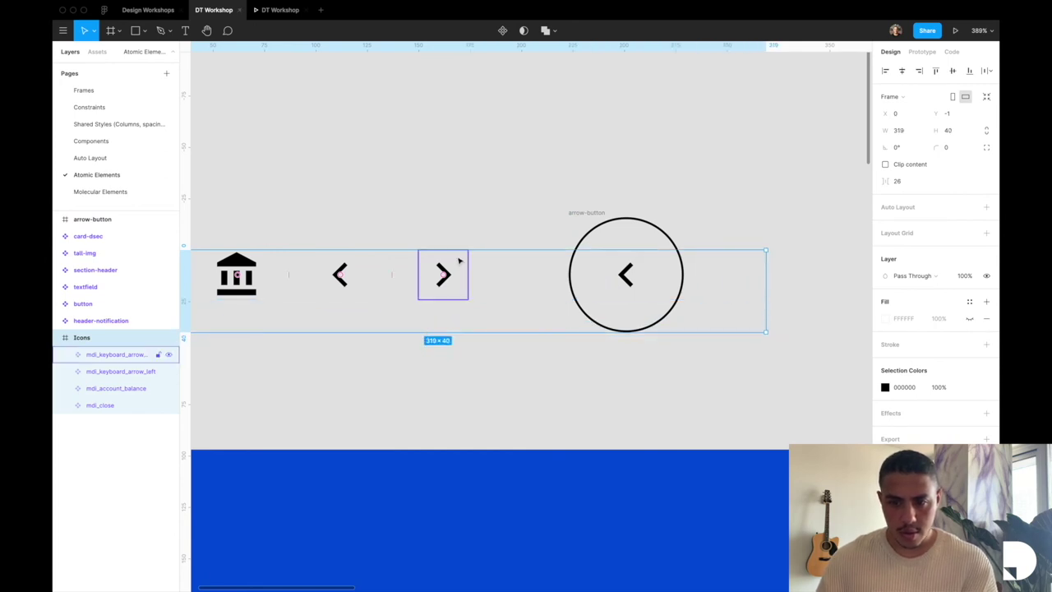
pyautogui.moveTo(460, 250); pyautogui.dragTo(461, 215)
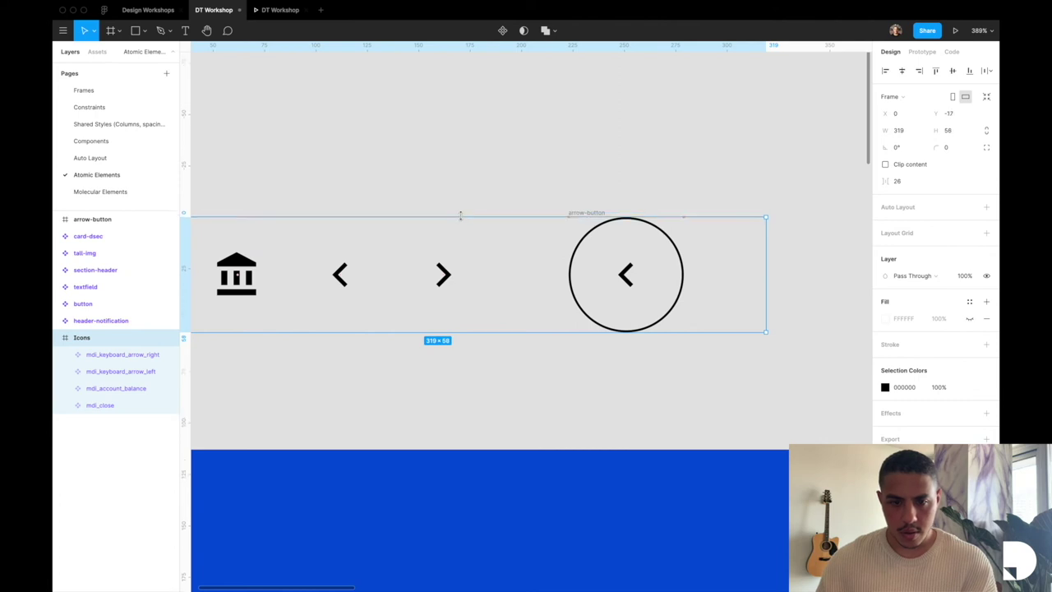
# Step: Move arrow-button into the Icons frame at X 196, Y 0 and turn it into a component
pyautogui.click(102, 220)
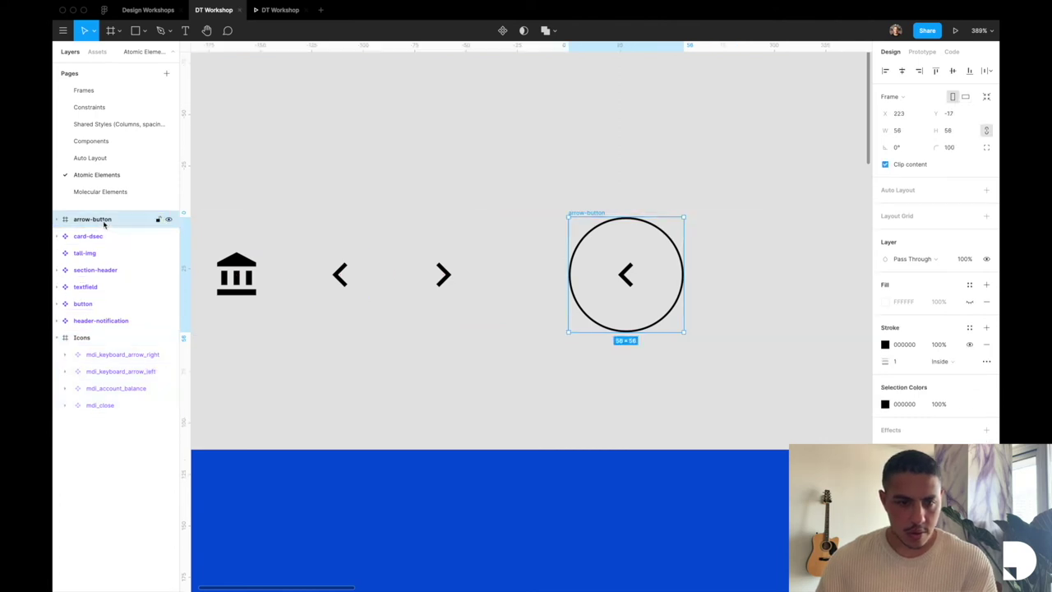
pyautogui.moveTo(125, 329); pyautogui.dragTo(128, 340)
pyautogui.moveTo(655, 278); pyautogui.dragTo(602, 277)
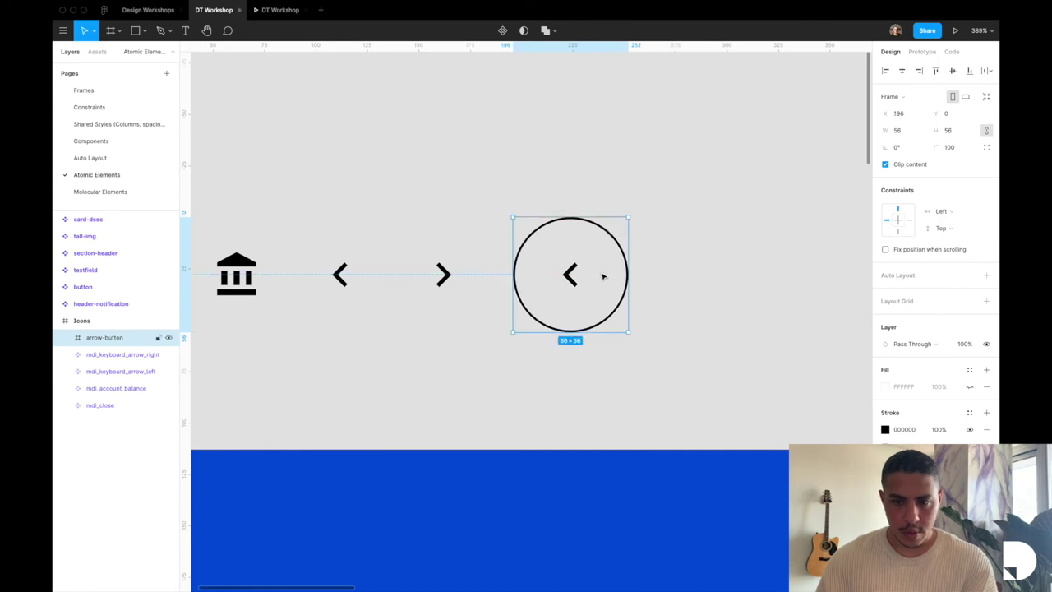
pyautogui.click(502, 31)
pyautogui.click(97, 51)
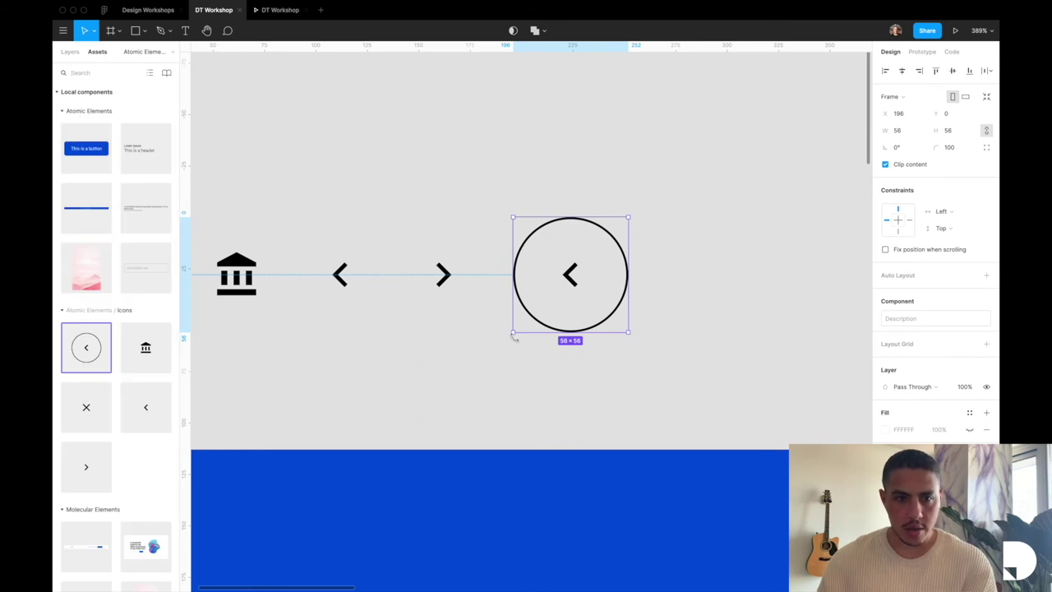
pyautogui.click(70, 51)
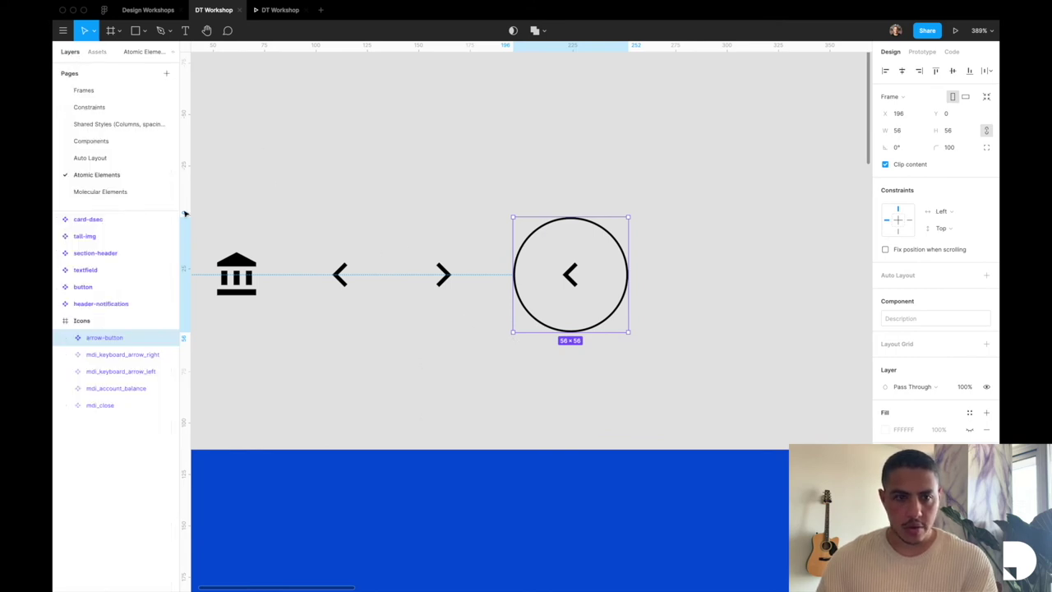
# Step: On the Components page, insert an arrow-button instance into section-slider below the progress bar, at X 203, Y 913
pyautogui.click(122, 140)
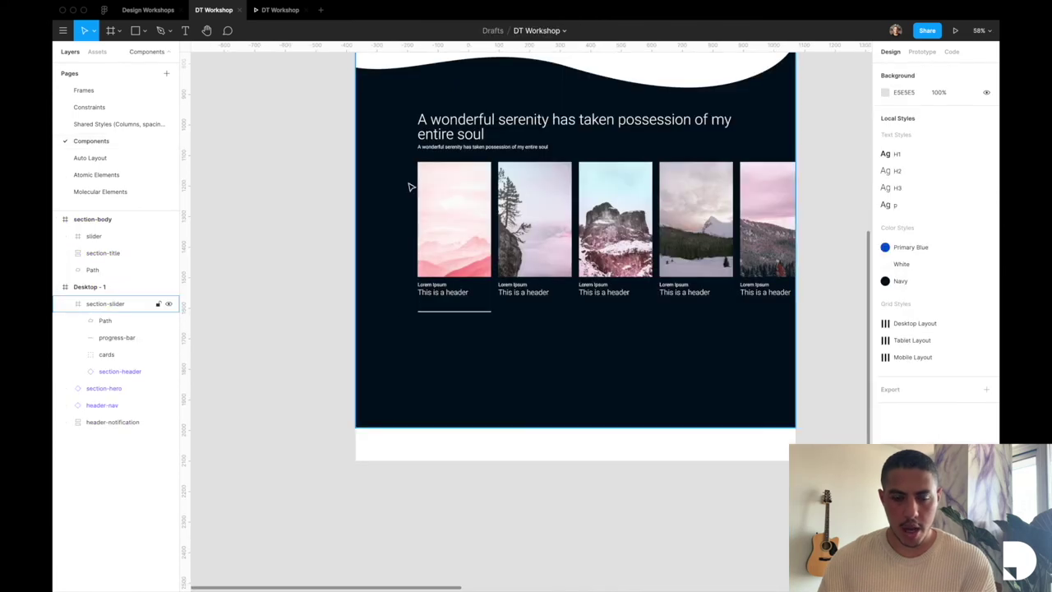
pyautogui.click(116, 358)
pyautogui.click(123, 338)
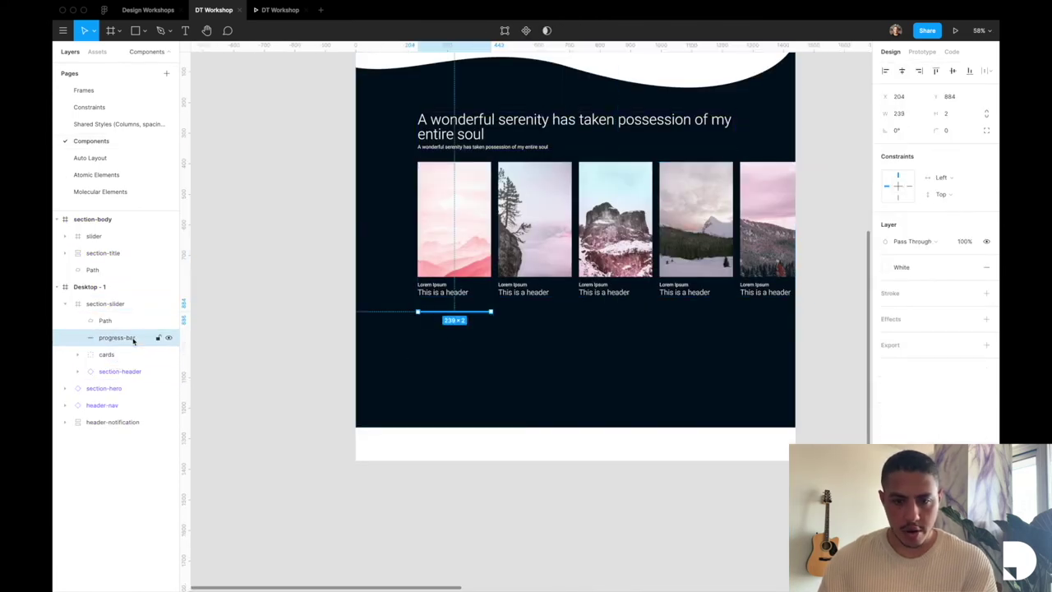
pyautogui.scroll(5, 461, 313)
pyautogui.scroll(4, 461, 313)
pyautogui.scroll(-2, 466, 317)
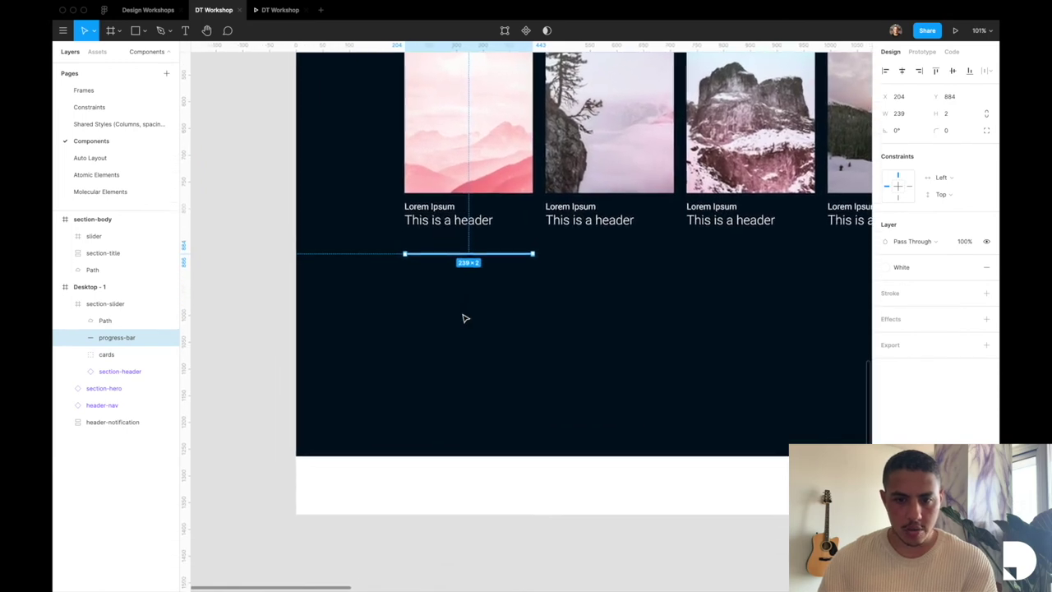
pyautogui.click(98, 52)
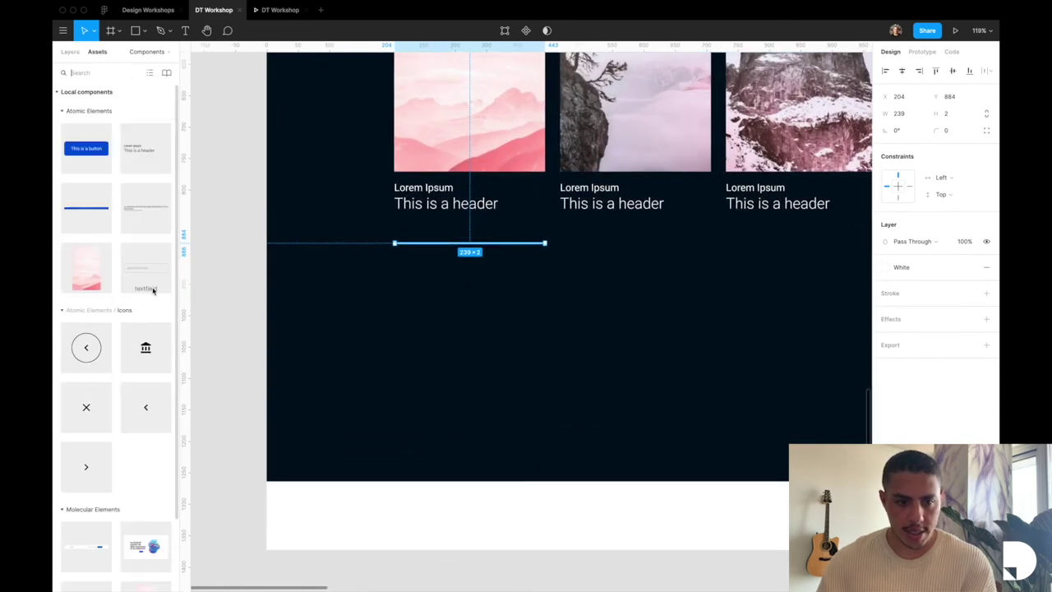
pyautogui.moveTo(101, 360); pyautogui.dragTo(411, 298)
# Step: Show the layout grid and align the cards group with the first column at X 204
pyautogui.scroll(2, 414, 270)
pyautogui.scroll(5, 414, 271)
pyautogui.hotkey('ctrl', 'g')
pyautogui.scroll(10, 361, 174)
pyautogui.scroll(-5, 362, 175)
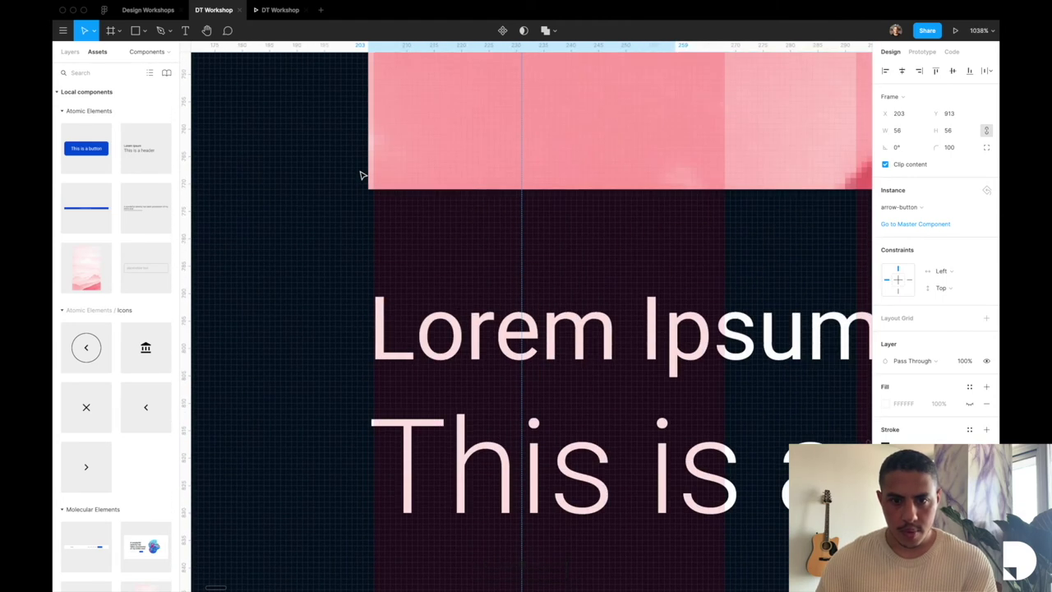
pyautogui.scroll(-10, 362, 175)
pyautogui.click(425, 186)
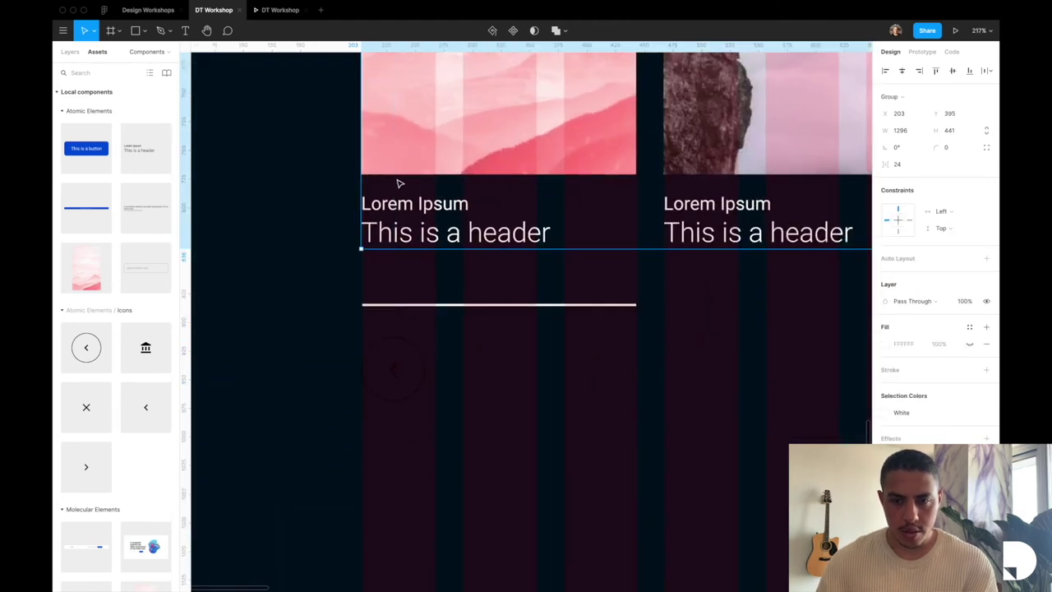
pyautogui.scroll(5, 399, 183)
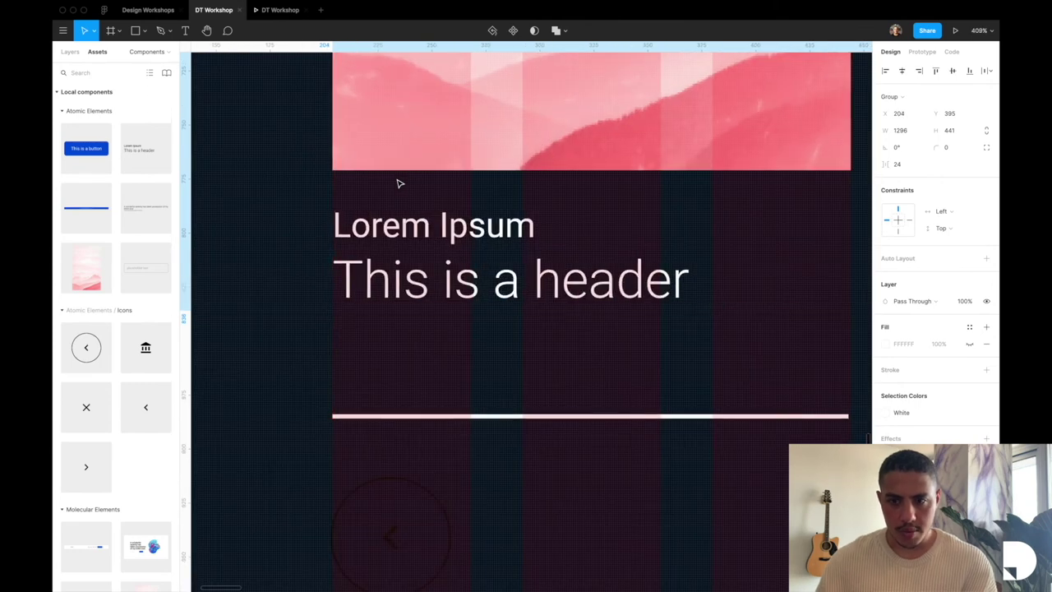
pyautogui.scroll(-3, 398, 184)
pyautogui.scroll(5, 666, 156)
pyautogui.scroll(-5, 666, 156)
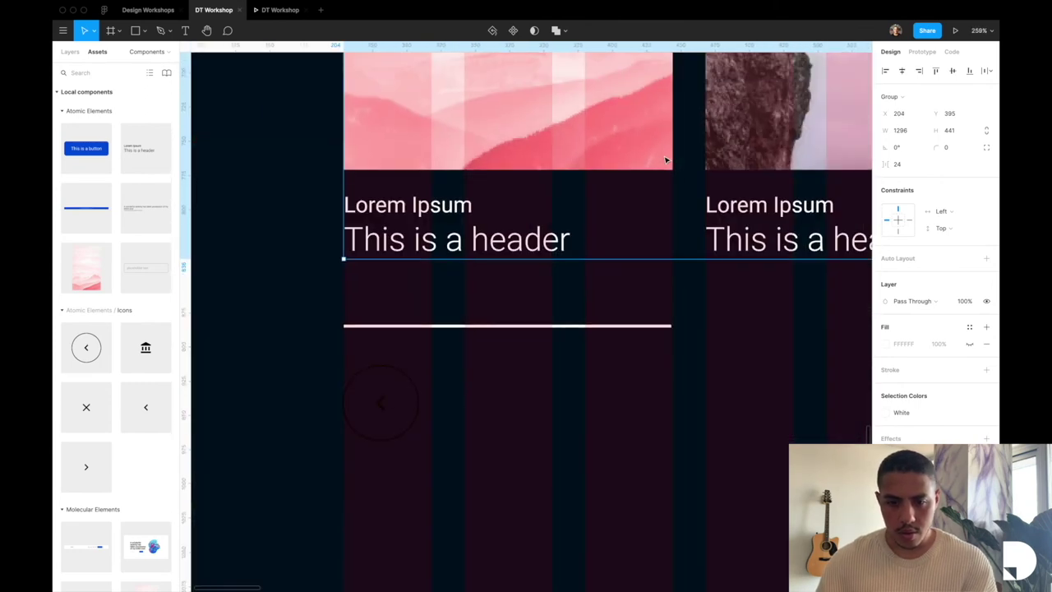
pyautogui.scroll(-3, 666, 158)
# Step: Apply the White color style to the arrow and outline of the arrow-button instance below the progress bar
pyautogui.click(457, 286)
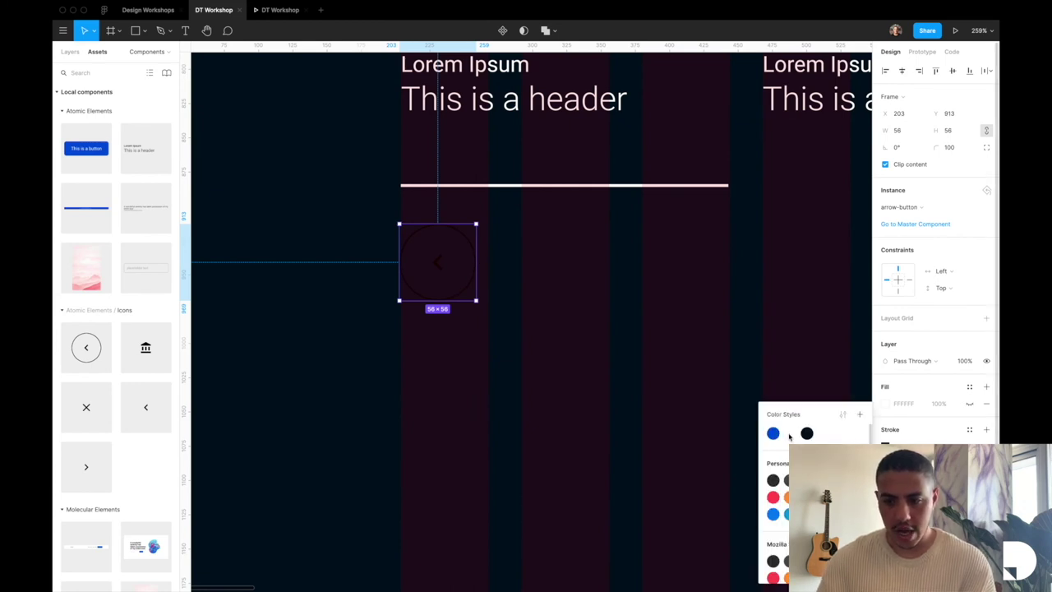
pyautogui.click(789, 434)
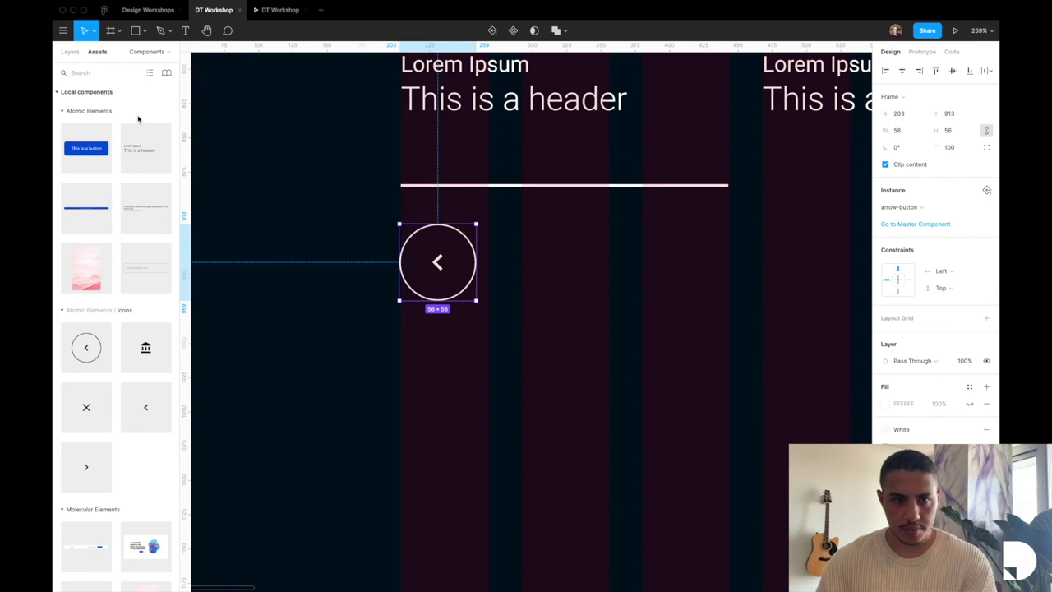
pyautogui.click(71, 53)
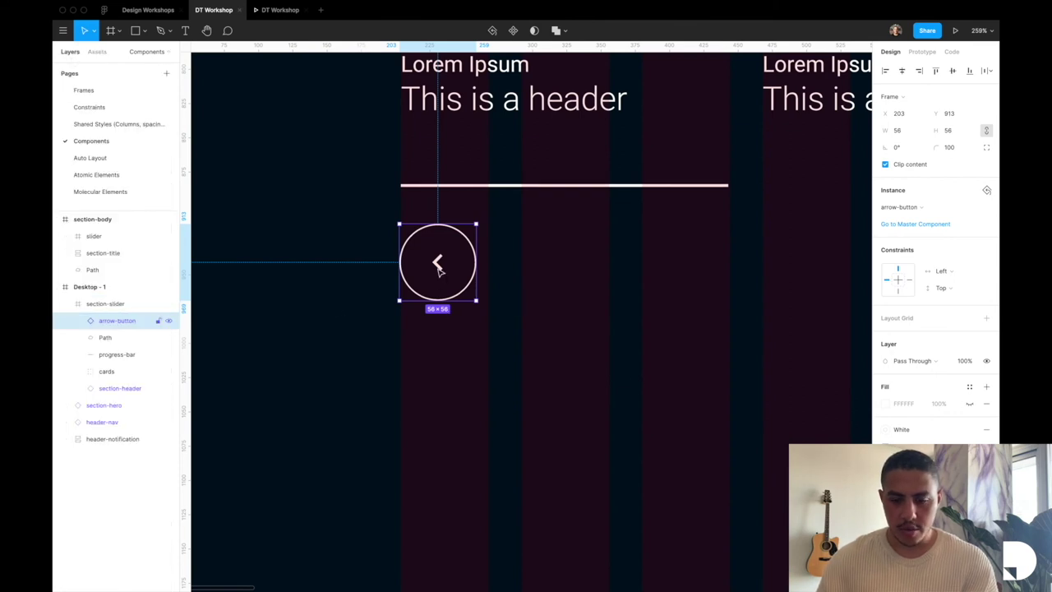
# Step: Duplicate the arrow-button instance below the progress bar and place the copy beside it with a 16 px gap
pyautogui.press('super+d')
pyautogui.moveTo(439, 269); pyautogui.dragTo(530, 268)
pyautogui.press('Right')
pyautogui.press('Right')
pyautogui.press('Right')
pyautogui.press('Right')
pyautogui.press('Right')
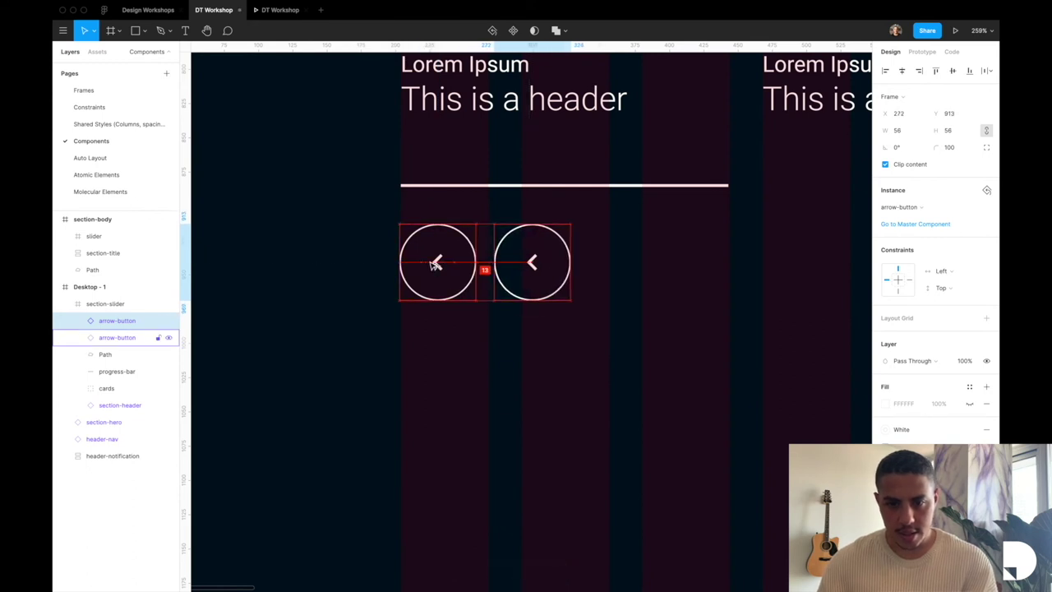
# Step: Swap the icon inside the second arrow-button for mdi_keyboard_arrow_right and apply the White color style to it
pyautogui.doubleClick(547, 271)
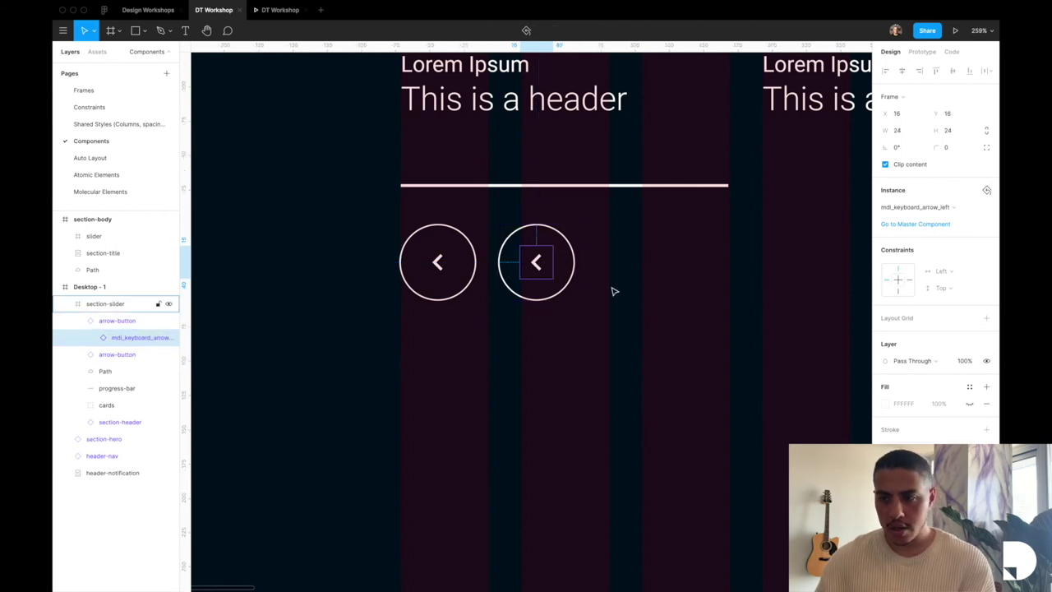
pyautogui.click(961, 208)
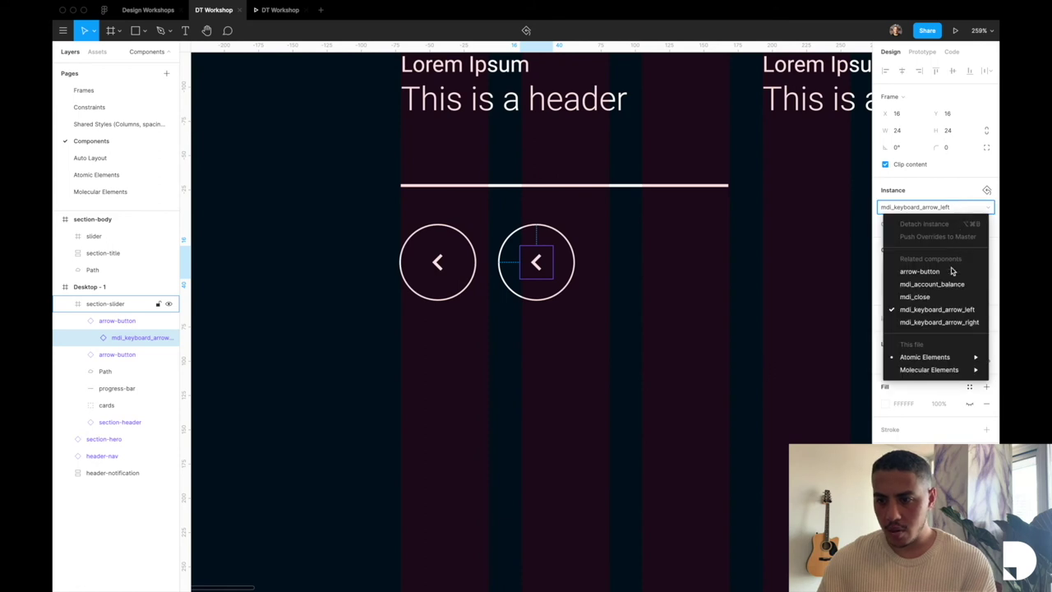
pyautogui.click(944, 322)
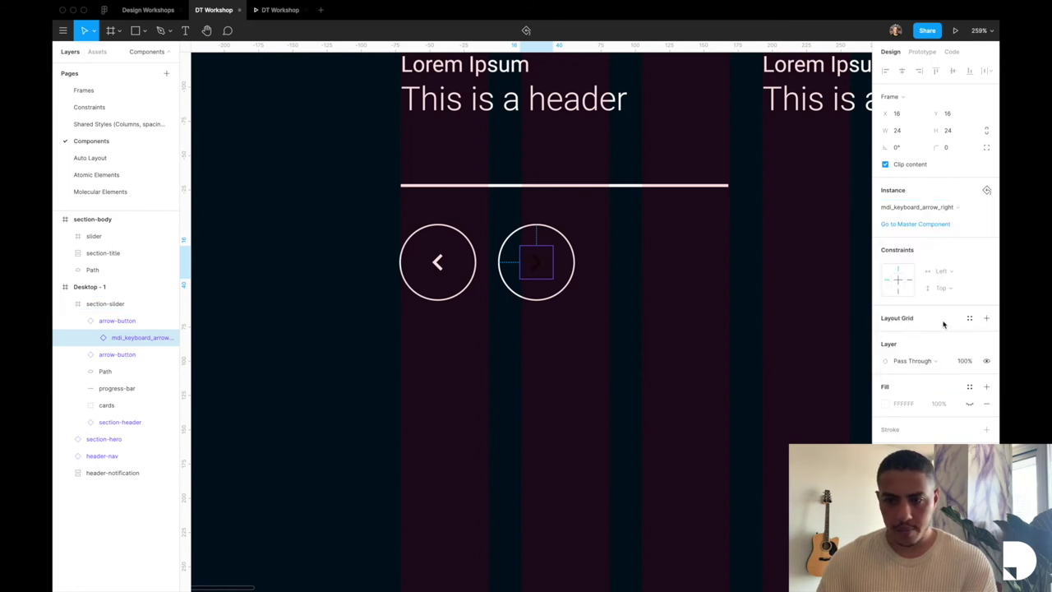
pyautogui.click(969, 386)
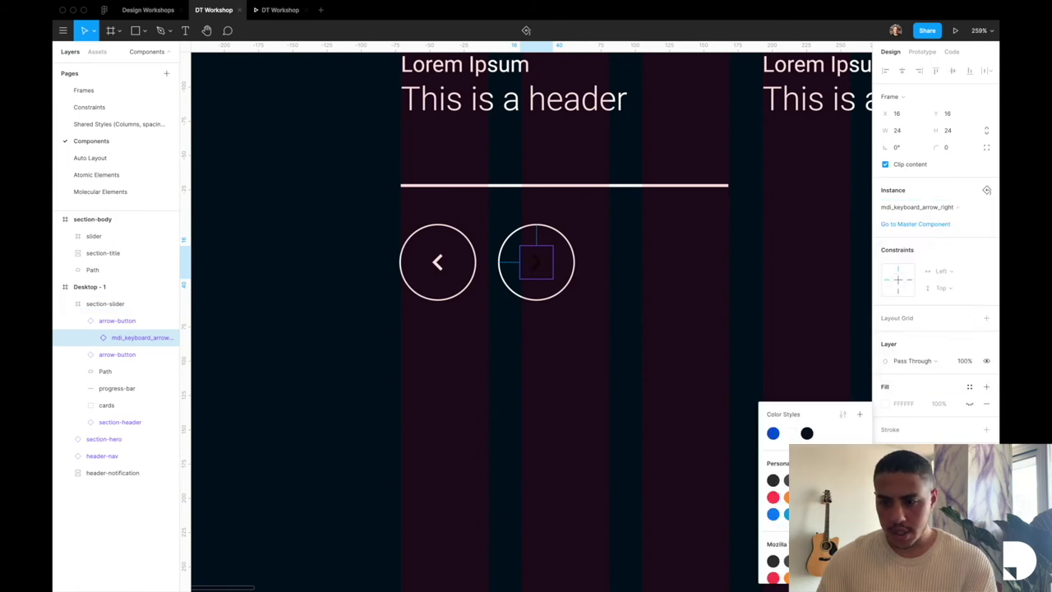
pyautogui.click(791, 439)
pyautogui.click(698, 333)
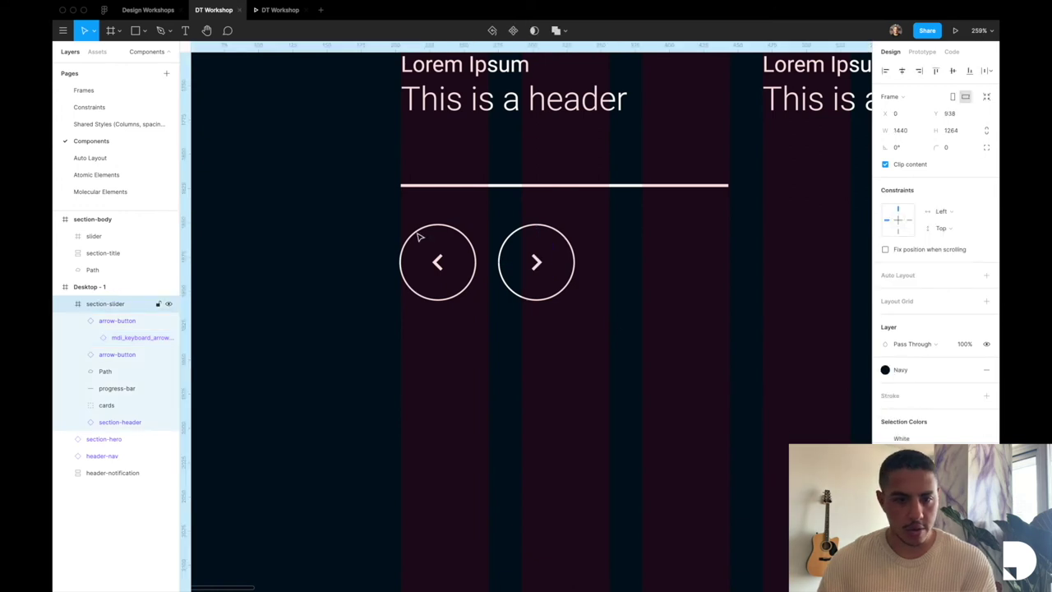
# Step: Move both arrow-button instances up together to Y 910 and hide the layout grids
pyautogui.click(79, 321)
pyautogui.click(78, 338)
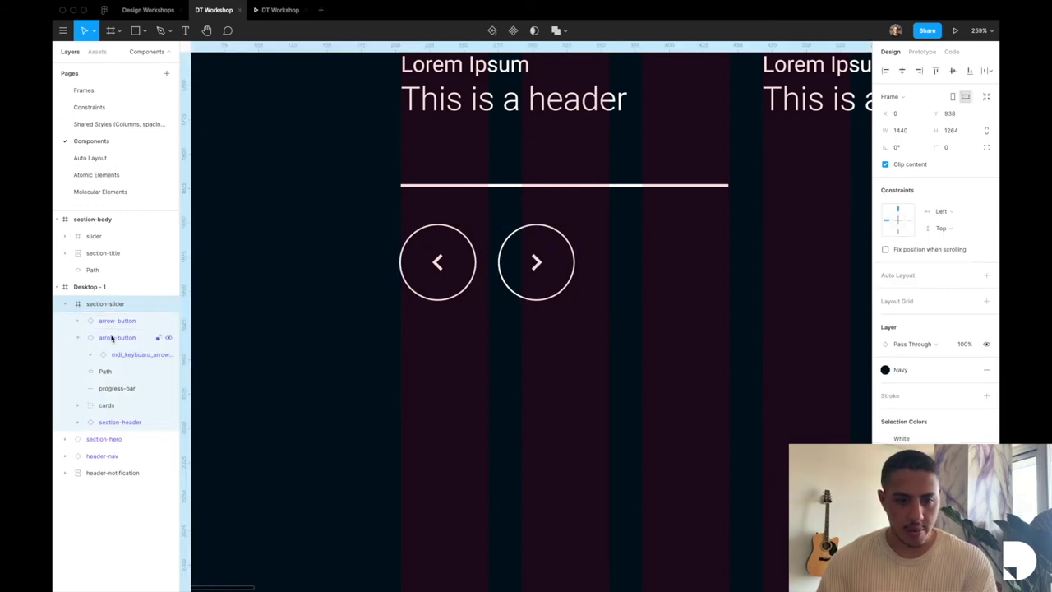
pyautogui.click(113, 338)
pyautogui.click(78, 338)
pyautogui.keyDown('shift'); pyautogui.click(94, 322); pyautogui.keyUp('shift')
pyautogui.press('alt')
pyautogui.press('Up')
pyautogui.press('Up')
pyautogui.press('Up')
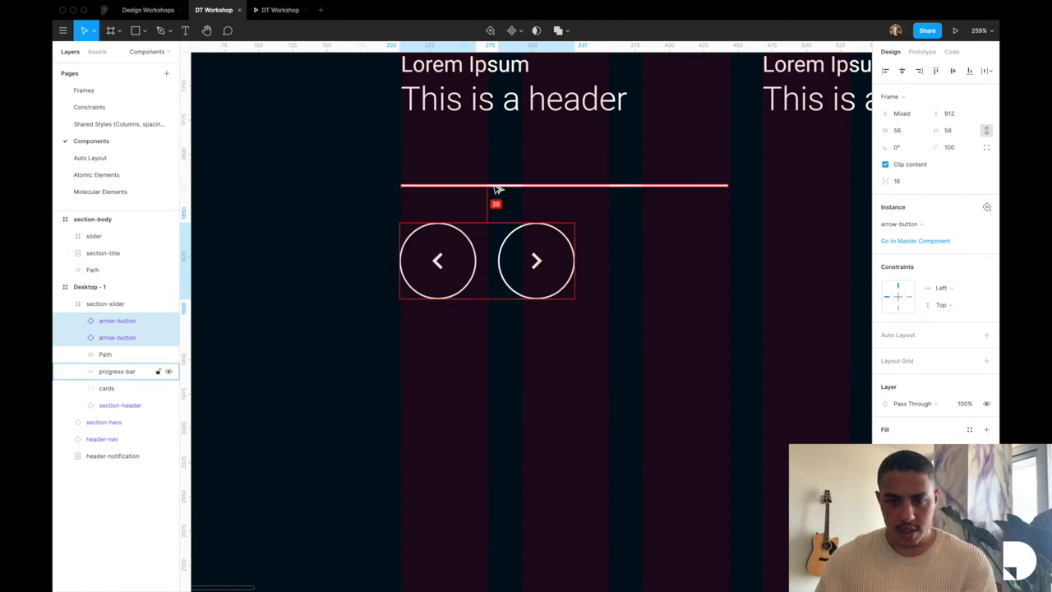
pyautogui.scroll(-5, 496, 189)
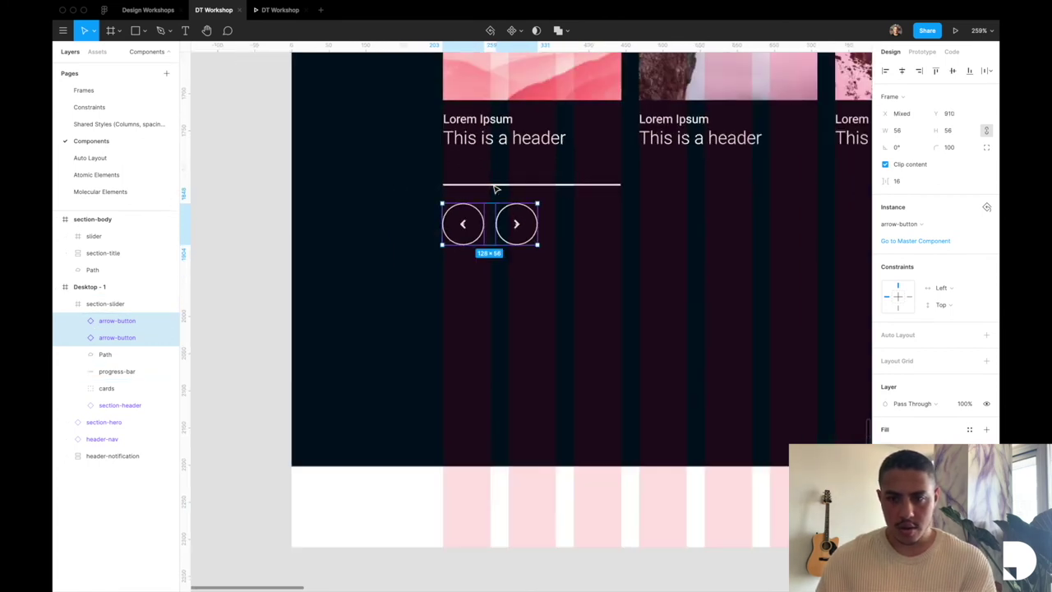
pyautogui.hotkey('ctrl', 'g')
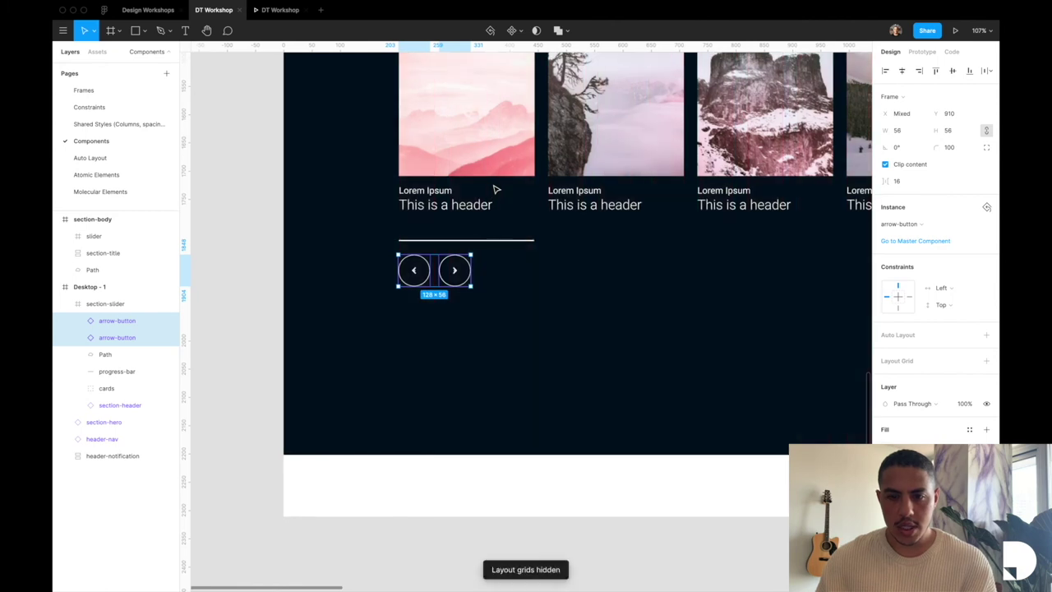
# Step: Shorten the section-slider frame from its bottom edge to a height of 1070
pyautogui.scroll(-4, 496, 187)
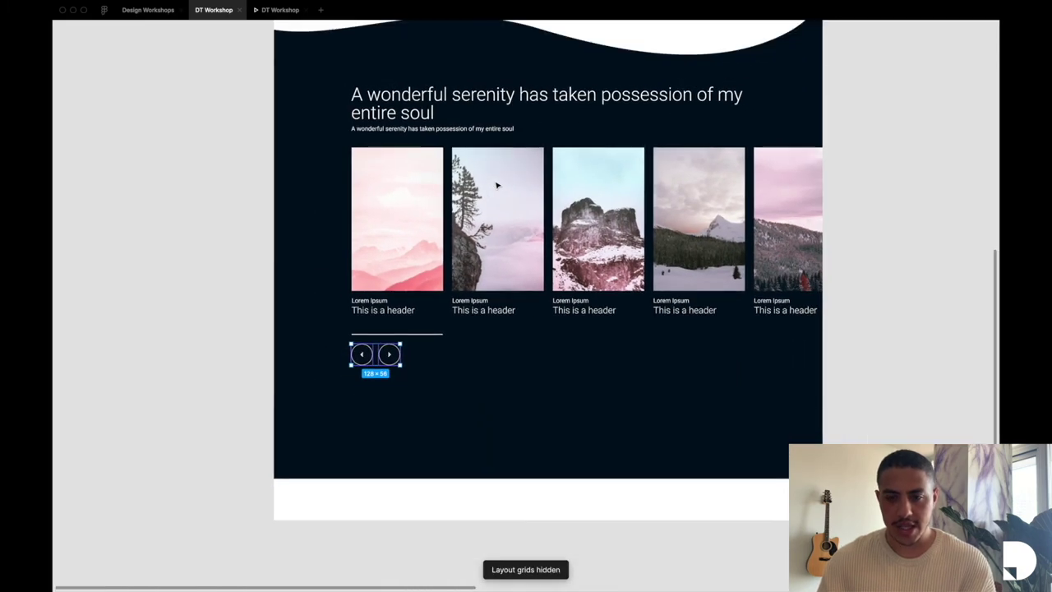
pyautogui.scroll(2, 497, 185)
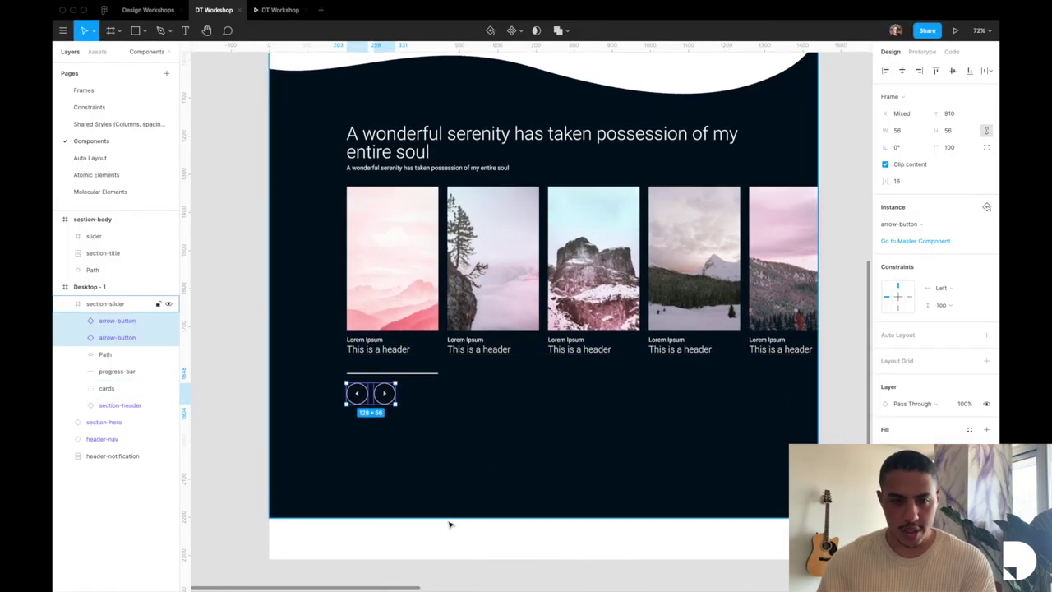
pyautogui.click(512, 469)
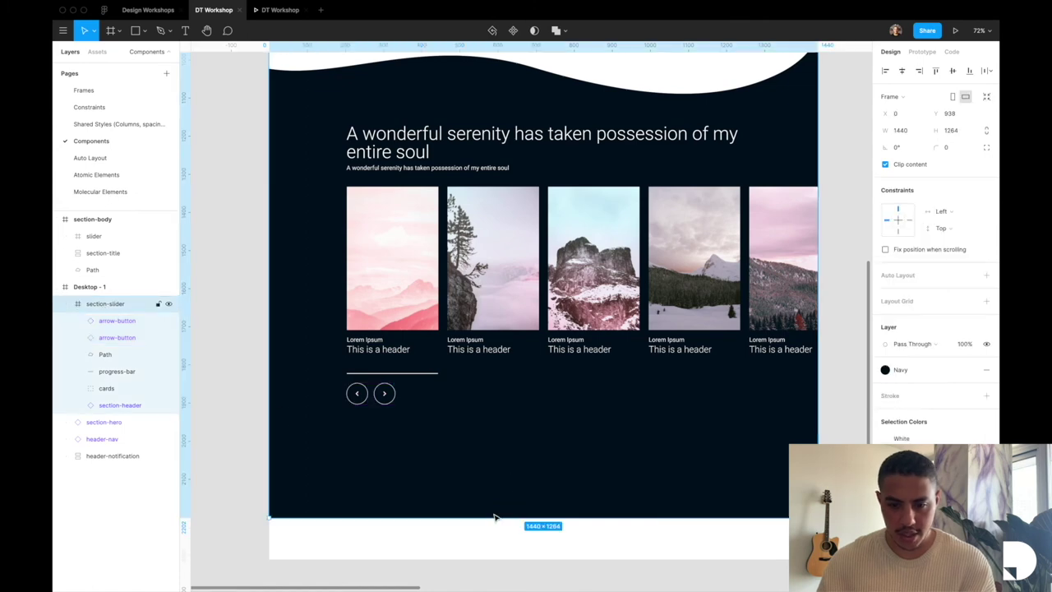
pyautogui.moveTo(491, 518); pyautogui.dragTo(491, 458)
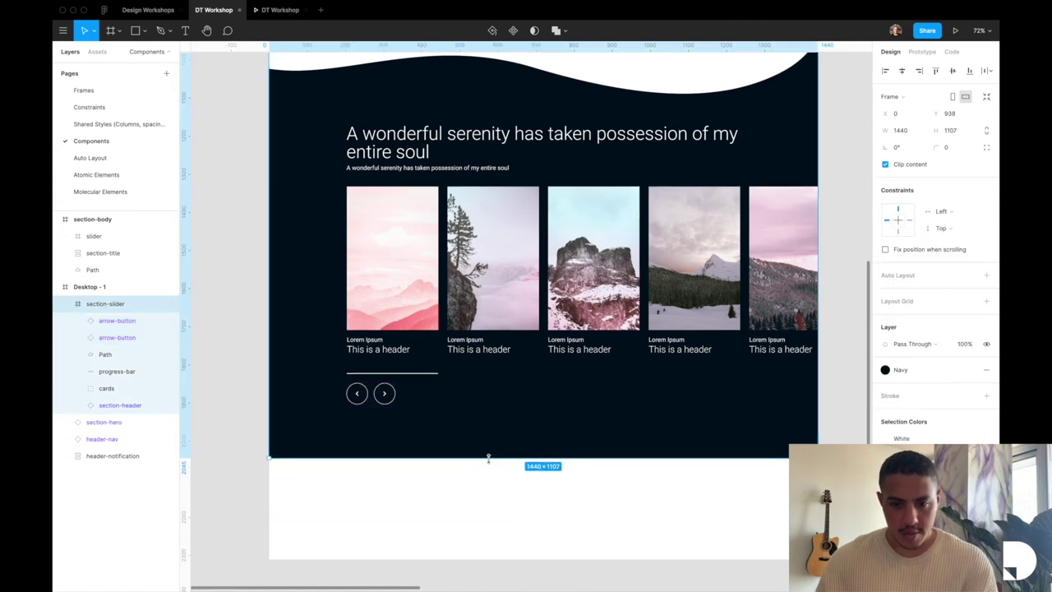
pyautogui.click(358, 395)
pyautogui.hotkey('shift', '2')
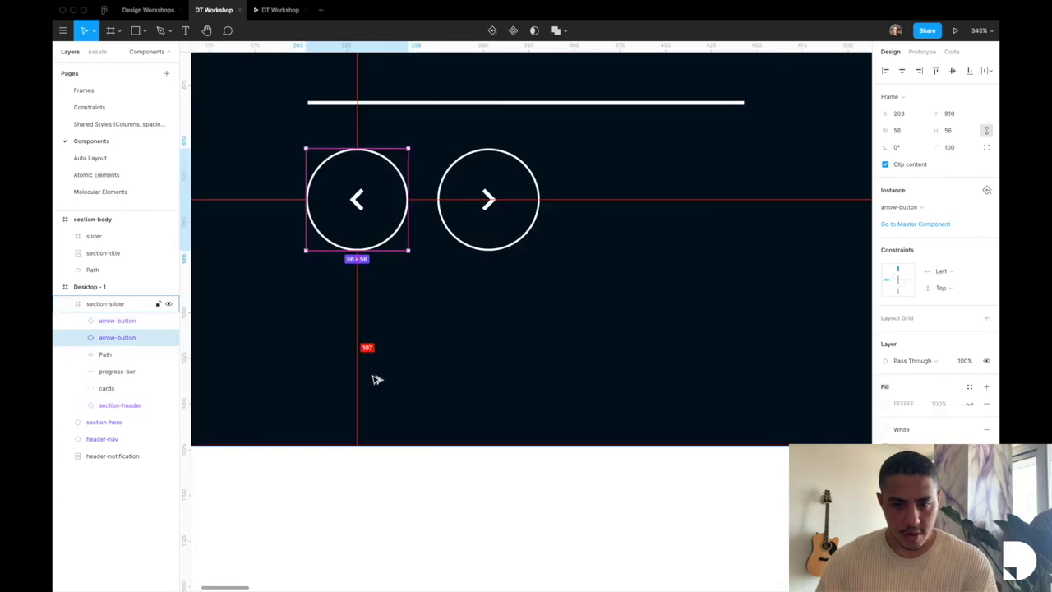
pyautogui.click(355, 441)
pyautogui.scroll(10, 354, 452)
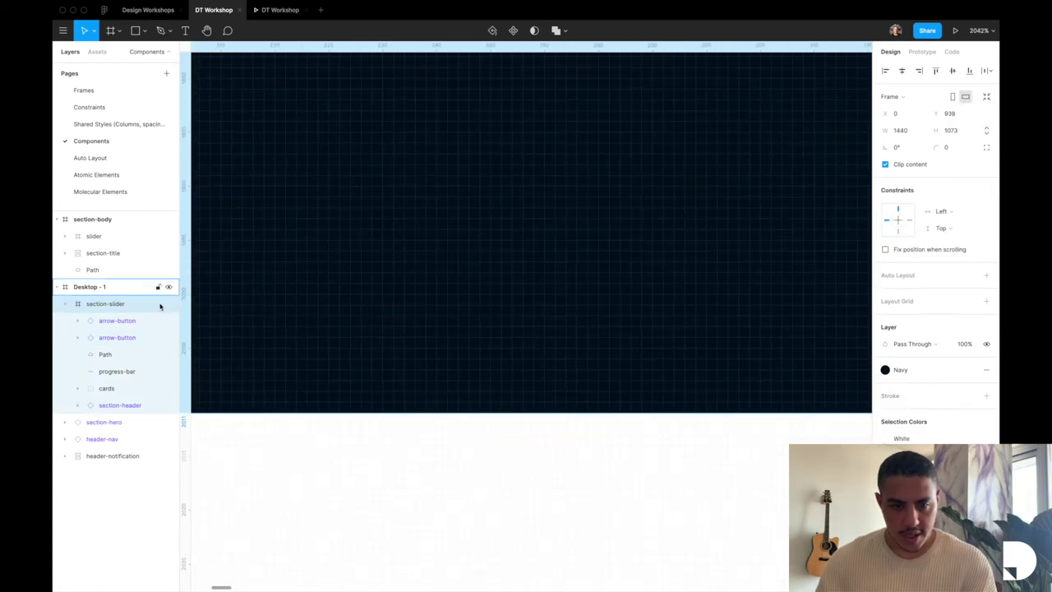
pyautogui.moveTo(425, 412); pyautogui.dragTo(425, 384)
pyautogui.scroll(-10, 426, 384)
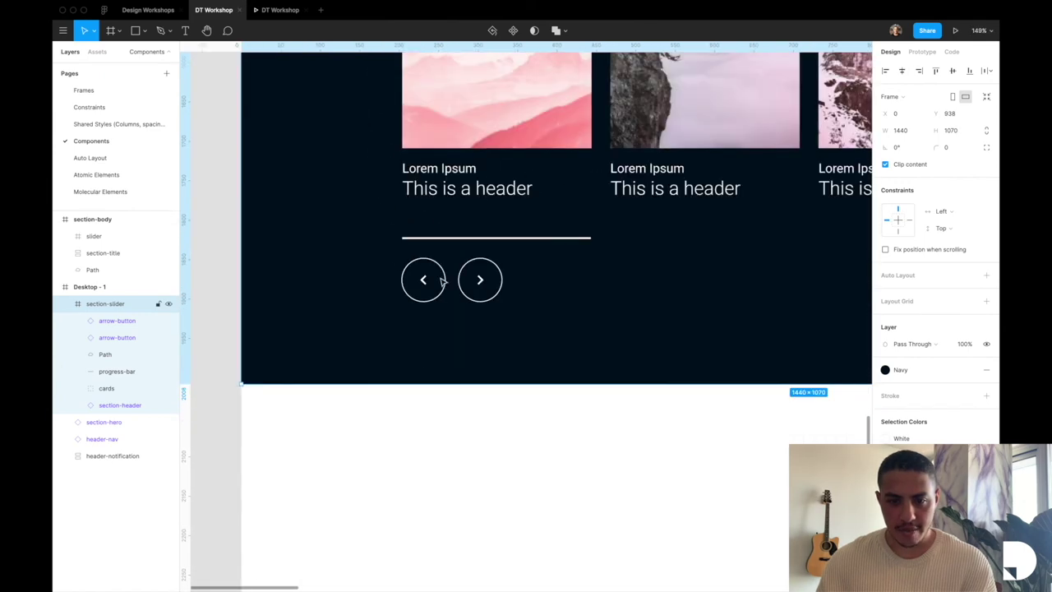
# Step: Shorten the Desktop - 1 frame to a height of 2008 so it ends at the bottom of section-slider
pyautogui.click(436, 281)
pyautogui.scroll(-5, 476, 347)
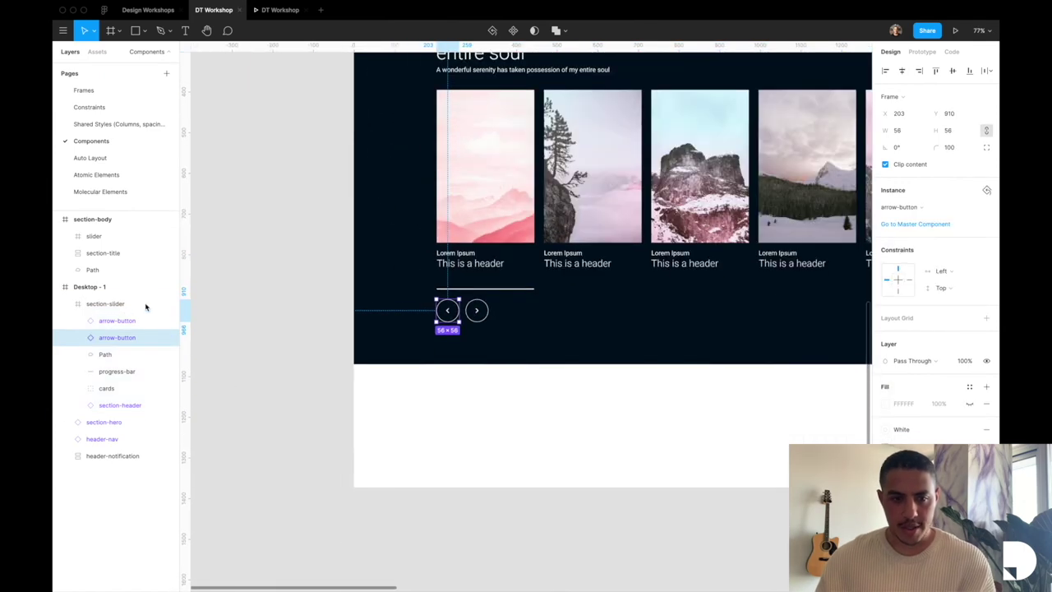
pyautogui.click(124, 304)
pyautogui.hotkey('shift', '2')
pyautogui.click(107, 286)
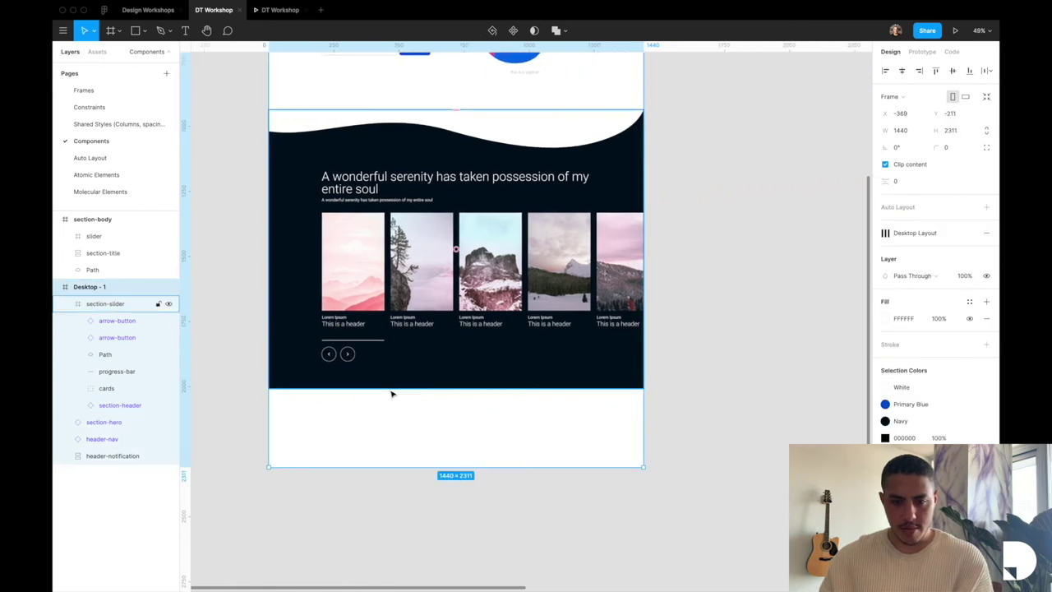
pyautogui.moveTo(400, 467); pyautogui.dragTo(403, 388)
# Step: Wrap the section-header, cards, progress-bar and both arrow-button instances in one frame inside section-slider
pyautogui.scroll(3, 411, 374)
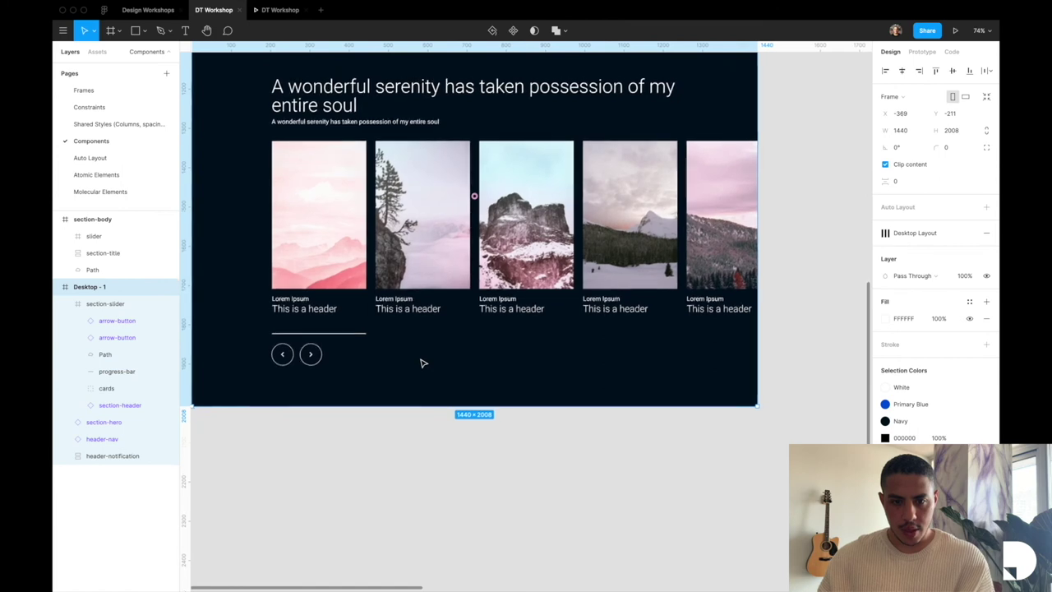
pyautogui.scroll(2, 423, 362)
pyautogui.doubleClick(370, 189)
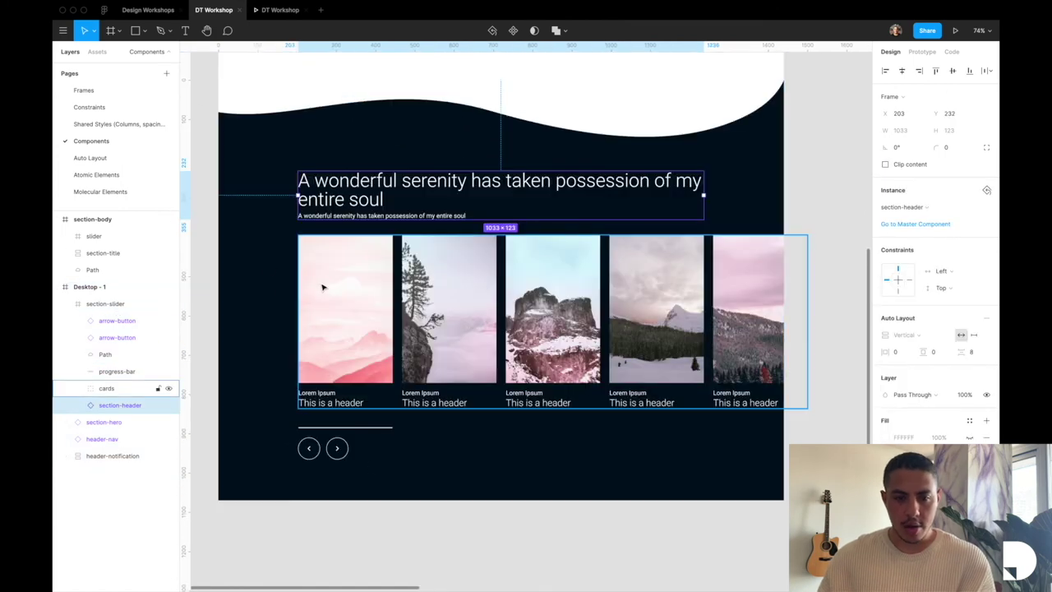
pyautogui.keyDown('shift'); pyautogui.click(323, 286); pyautogui.keyUp('shift')
pyautogui.keyDown('shift'); pyautogui.click(335, 428); pyautogui.keyUp('shift')
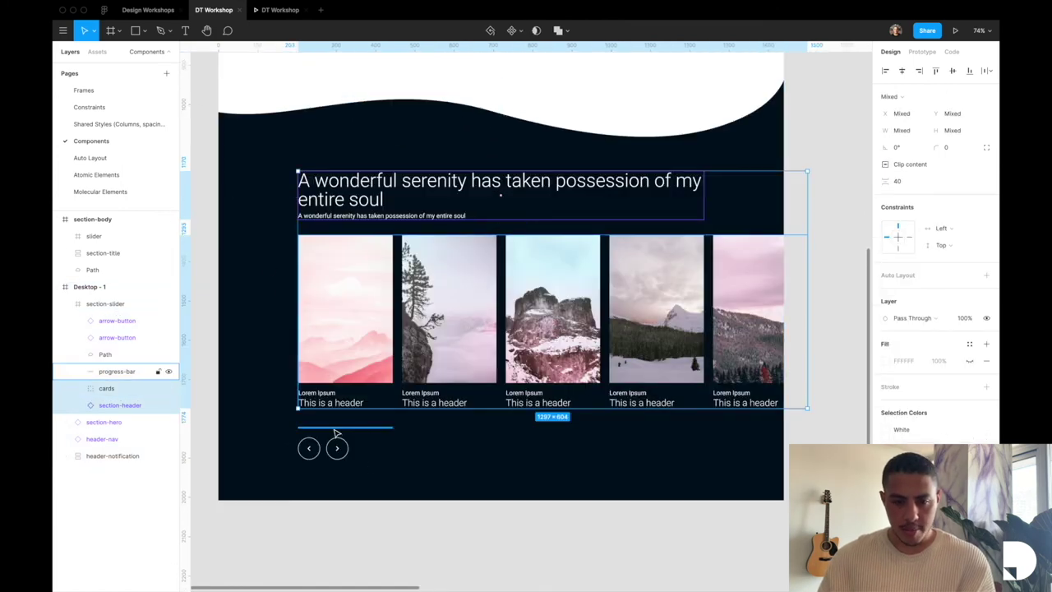
pyautogui.keyDown('shift'); pyautogui.click(334, 429); pyautogui.keyUp('shift')
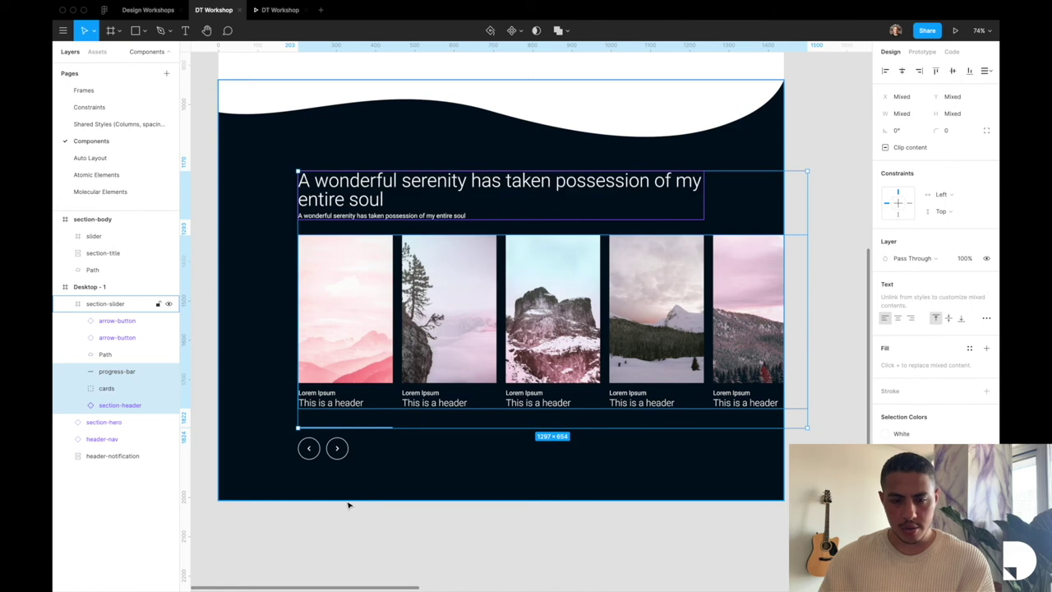
pyautogui.keyDown('shift'); pyautogui.click(308, 448); pyautogui.keyUp('shift')
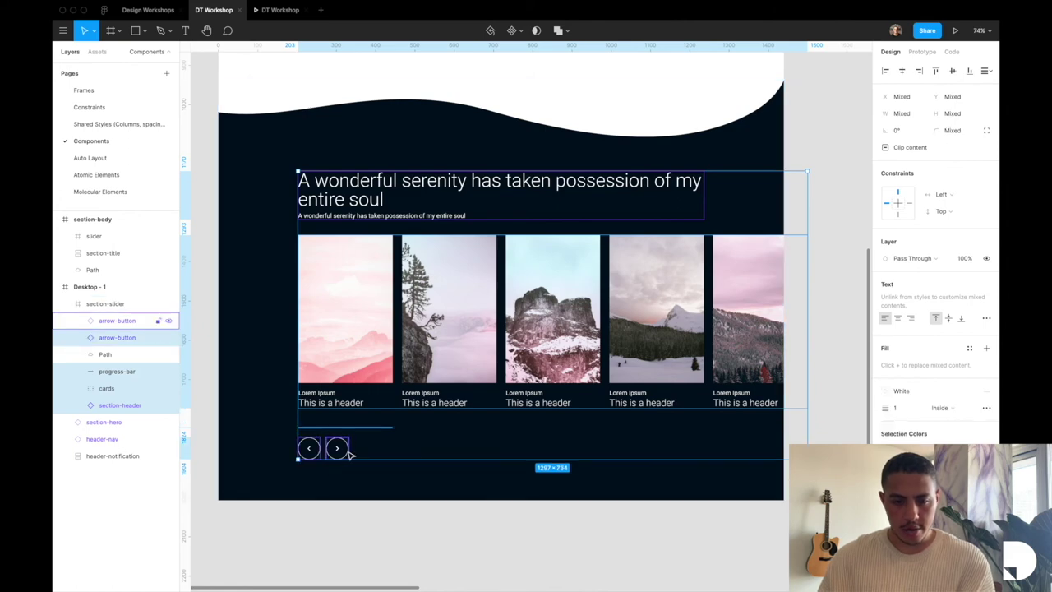
pyautogui.keyDown('shift'); pyautogui.click(343, 450); pyautogui.keyUp('shift')
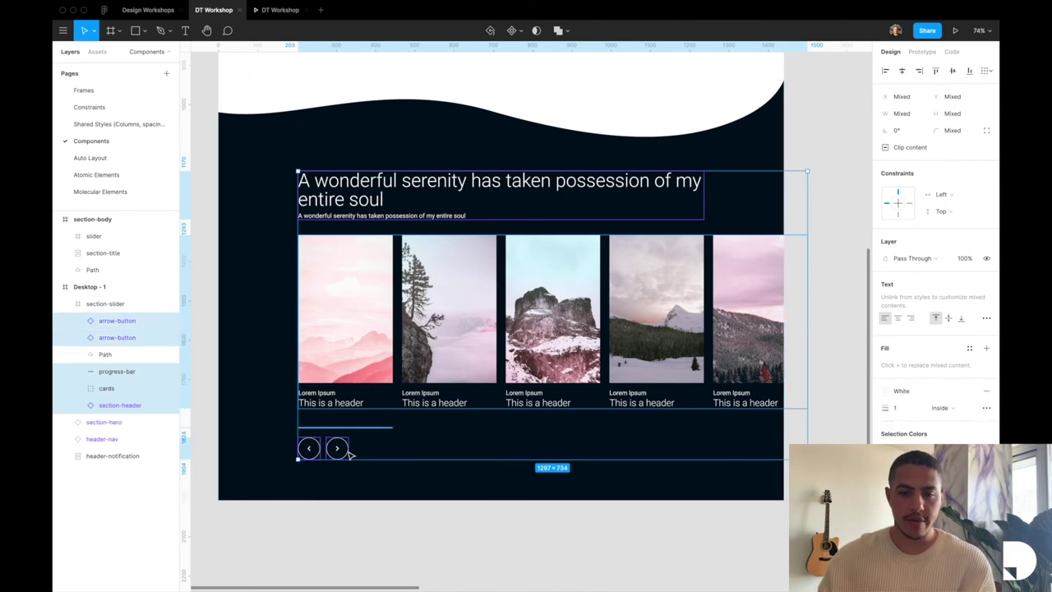
pyautogui.press('alt+super+g')
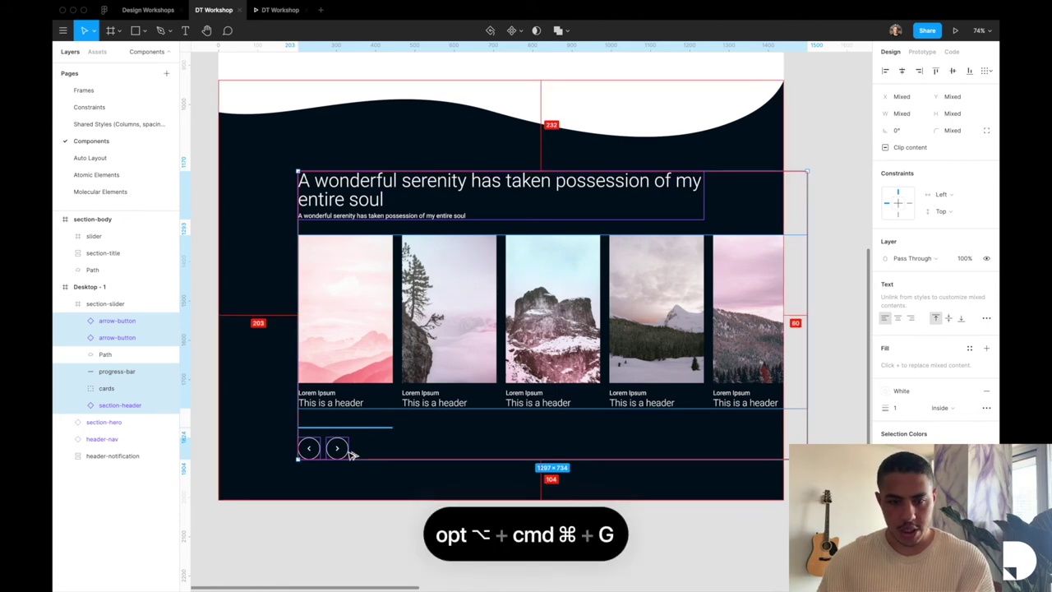
# Step: Rename the new frame inside section-slider as slider
pyautogui.doubleClick(110, 320)
pyautogui.write('slider')
pyautogui.press('Return')
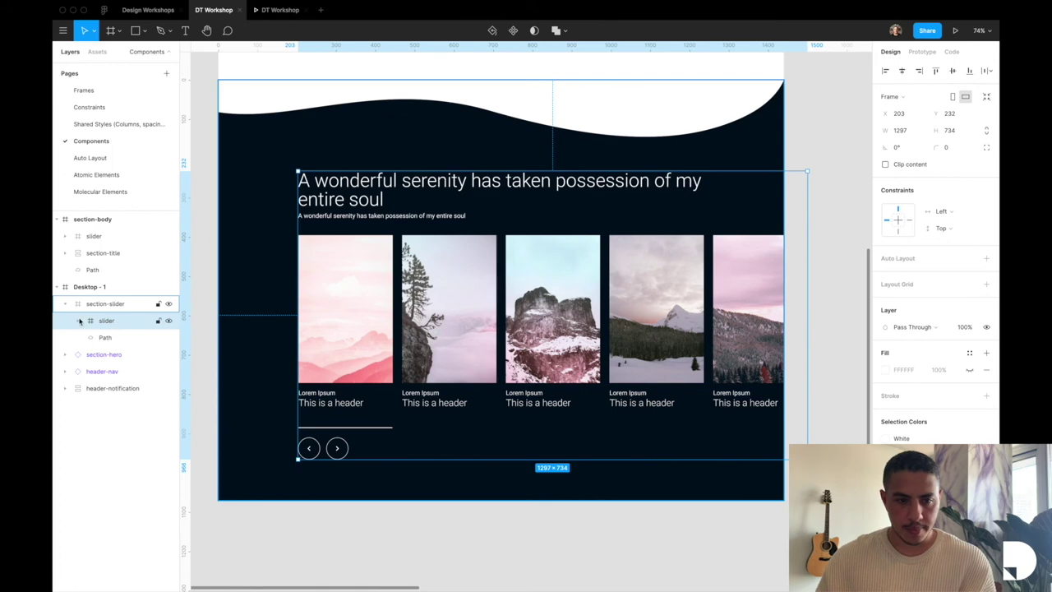
# Step: Paste a copy of the slider frame on the Molecular Elements page, beside section-hero at X 885, Y 233
pyautogui.scroll(-2, 79, 315)
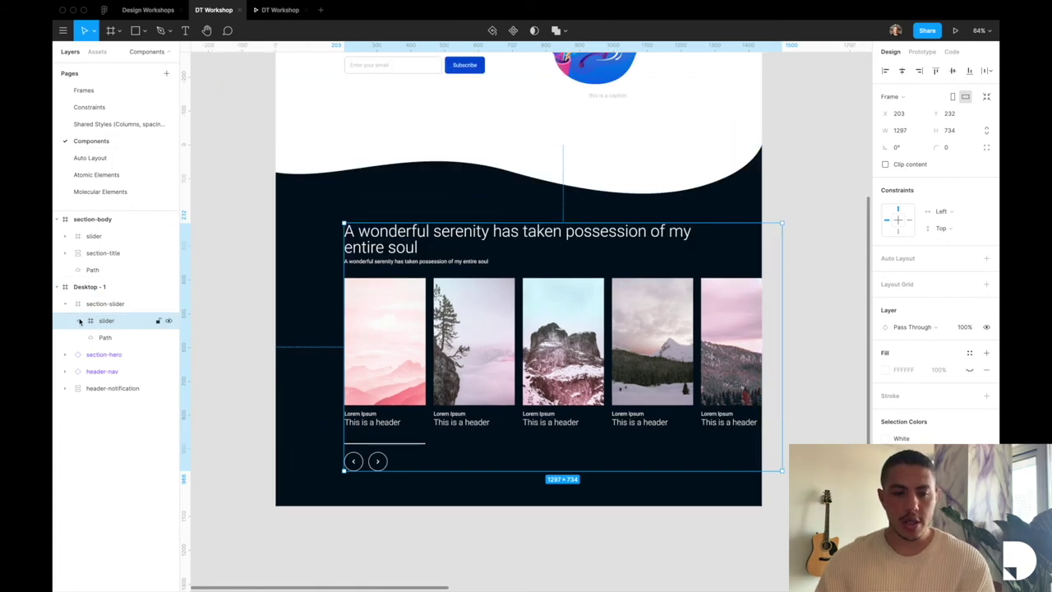
pyautogui.click(116, 190)
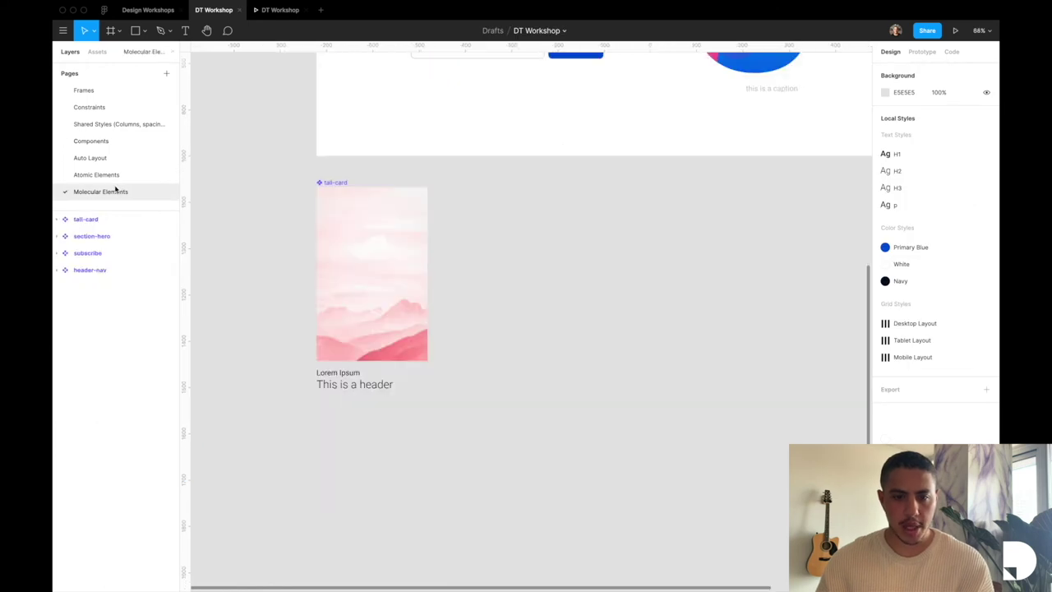
pyautogui.scroll(-3, 402, 379)
pyautogui.scroll(3, 576, 296)
pyautogui.hscroll(3, 575, 296)
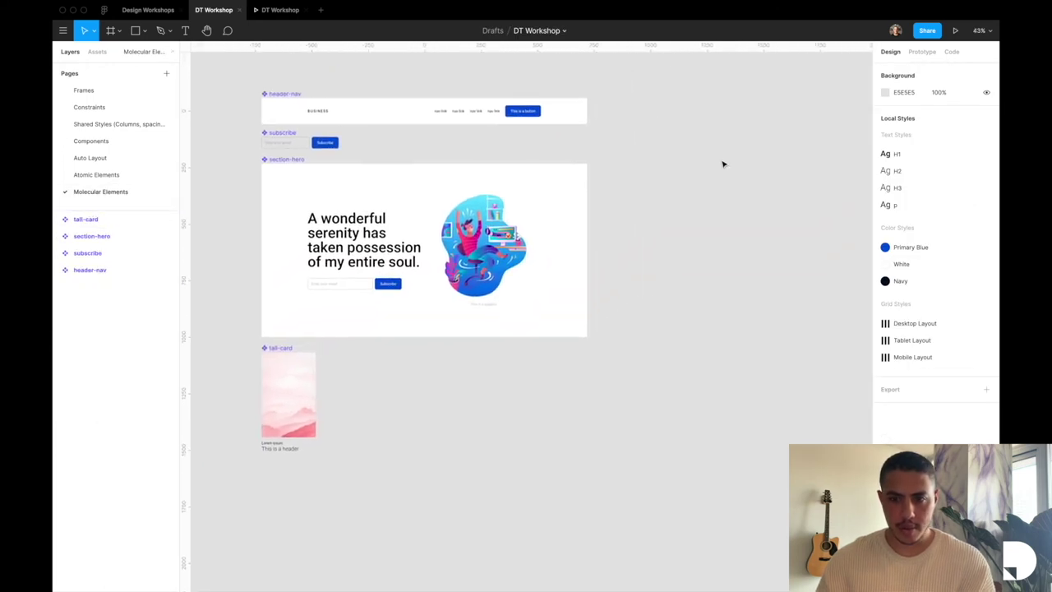
pyautogui.press('super+v')
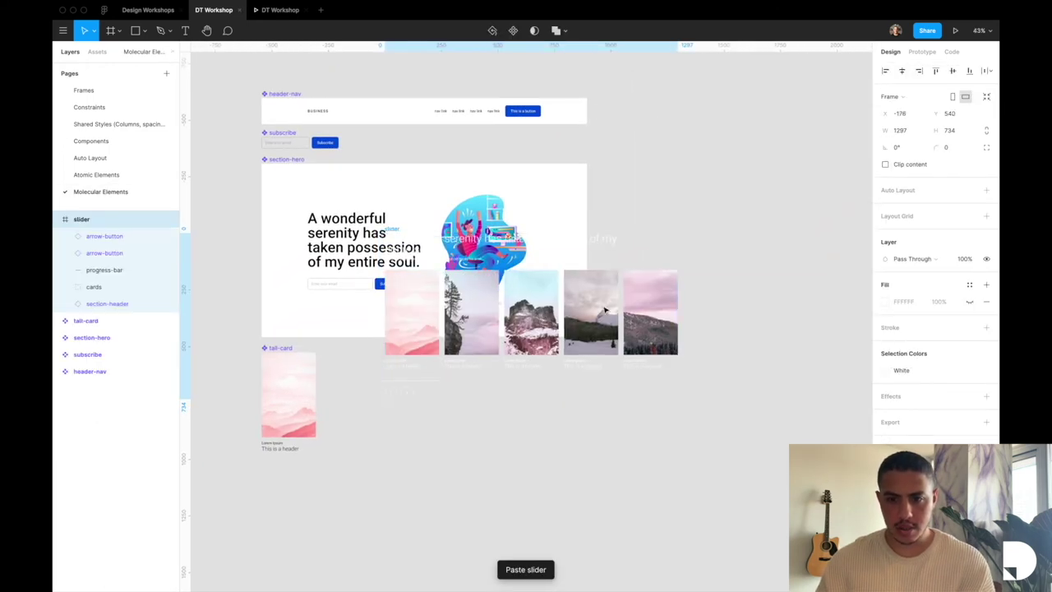
pyautogui.moveTo(777, 257); pyautogui.dragTo(780, 245)
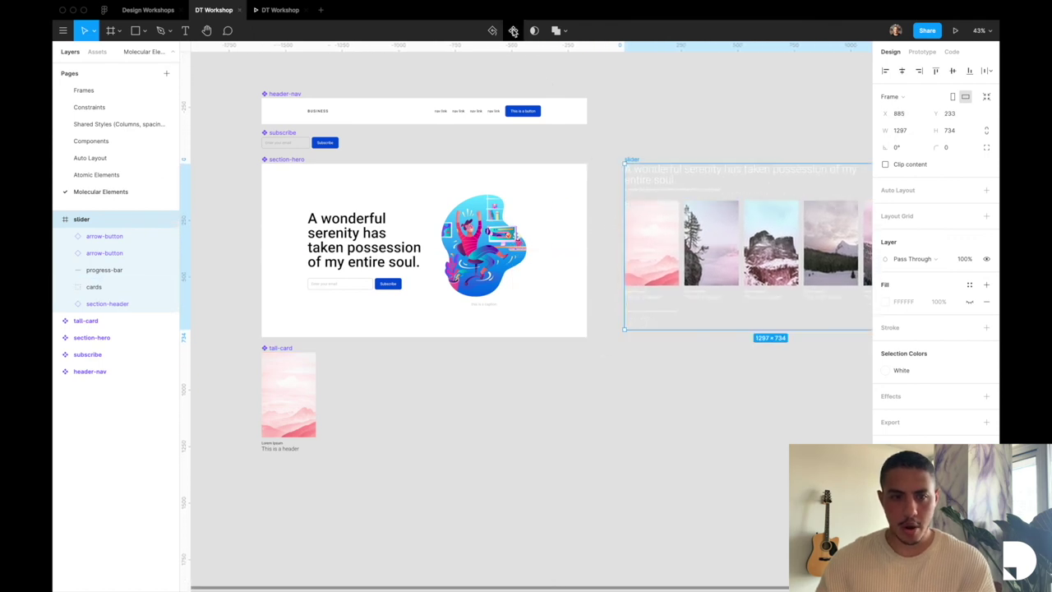
# Step: Turn the pasted slider frame into a component and check it among the local Molecular Elements components
pyautogui.click(513, 31)
pyautogui.click(95, 51)
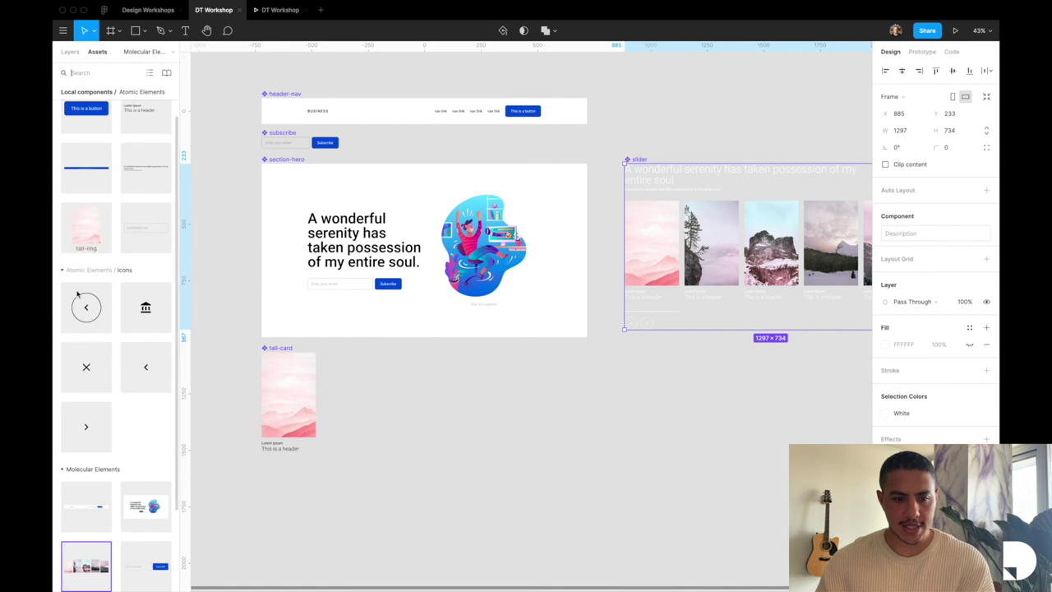
pyautogui.scroll(-3, 77, 293)
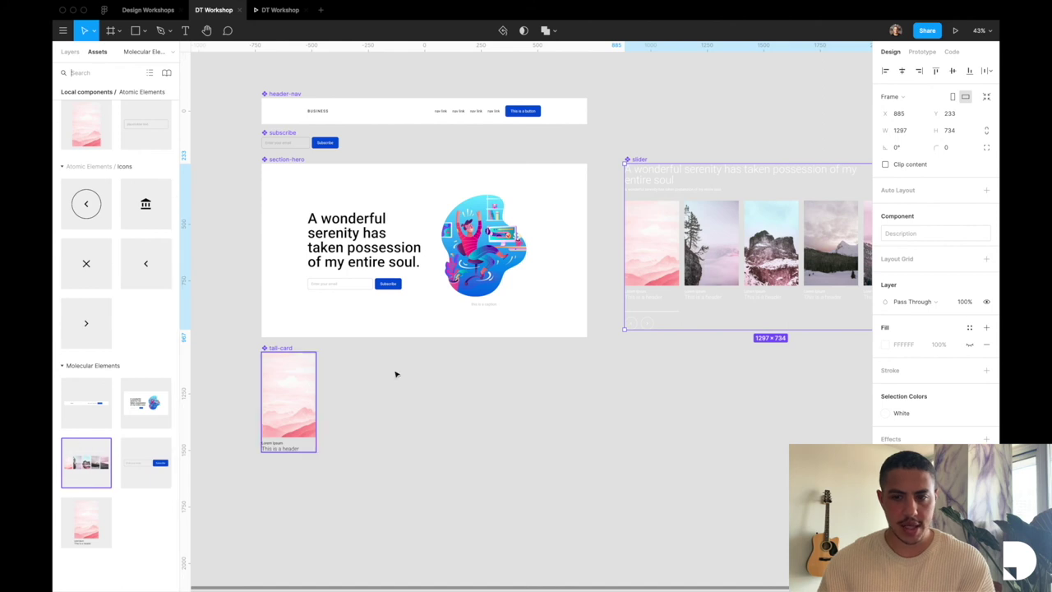
pyautogui.click(670, 355)
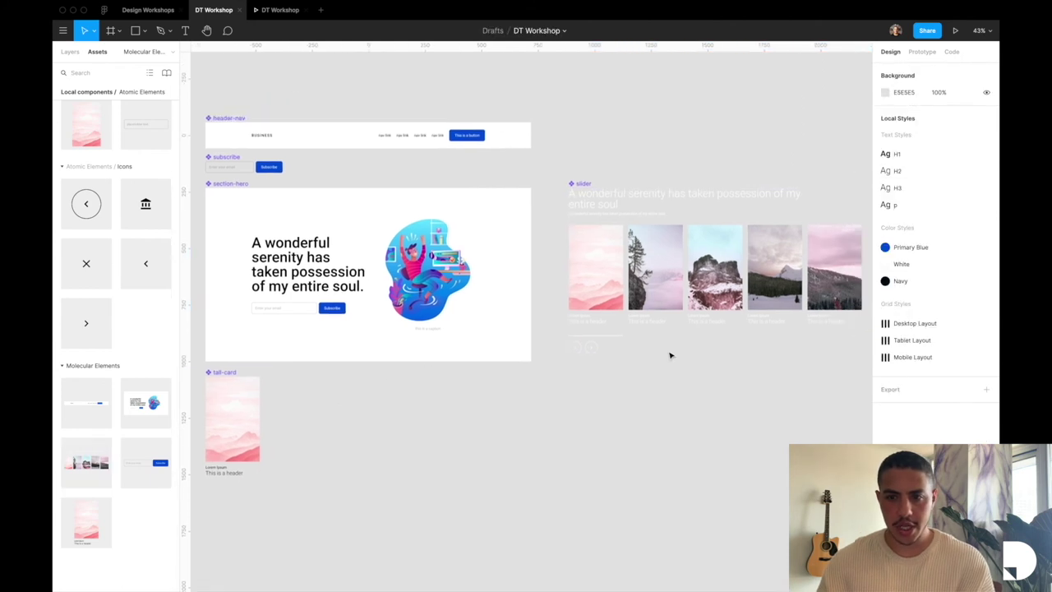
# Step: Recolour the section-header text in the slider component on the Molecular Elements page to black
pyautogui.scroll(3, 418, 148)
pyautogui.click(415, 151)
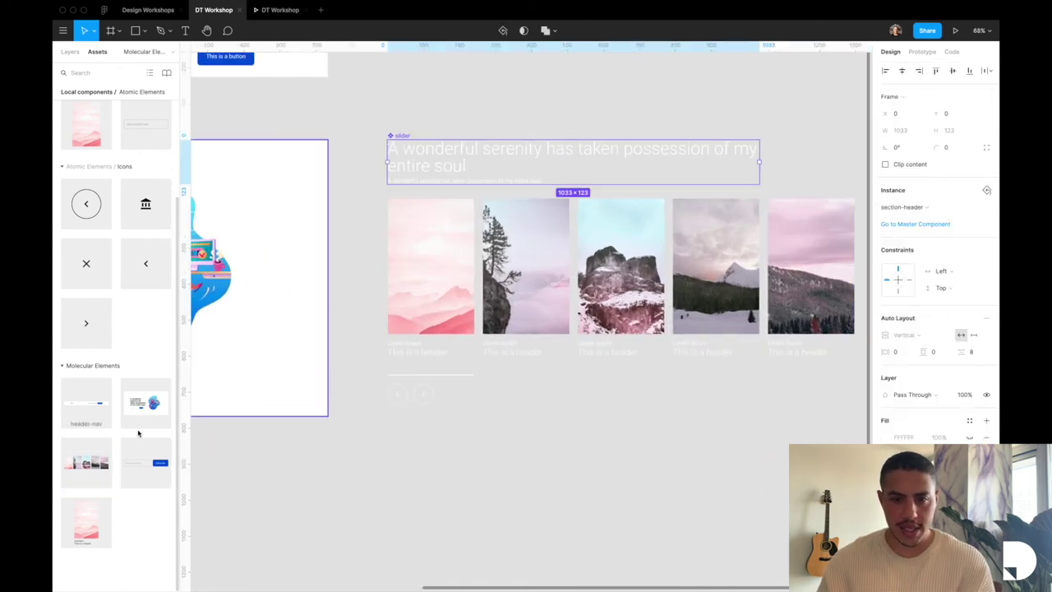
pyautogui.hotkey('alt', '1')
pyautogui.scroll(-2, 414, 362)
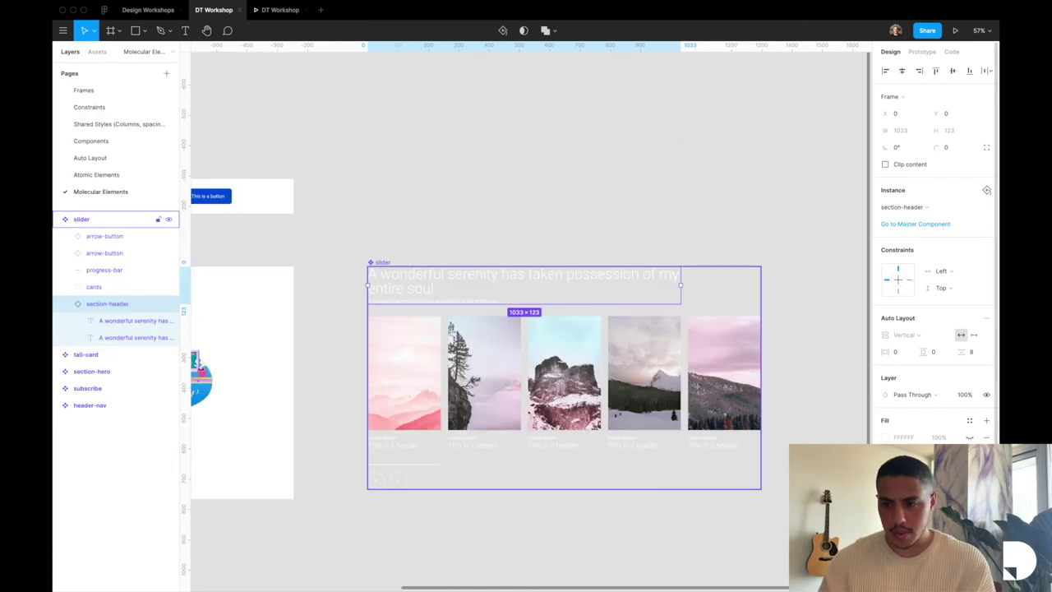
pyautogui.scroll(-1, 936, 247)
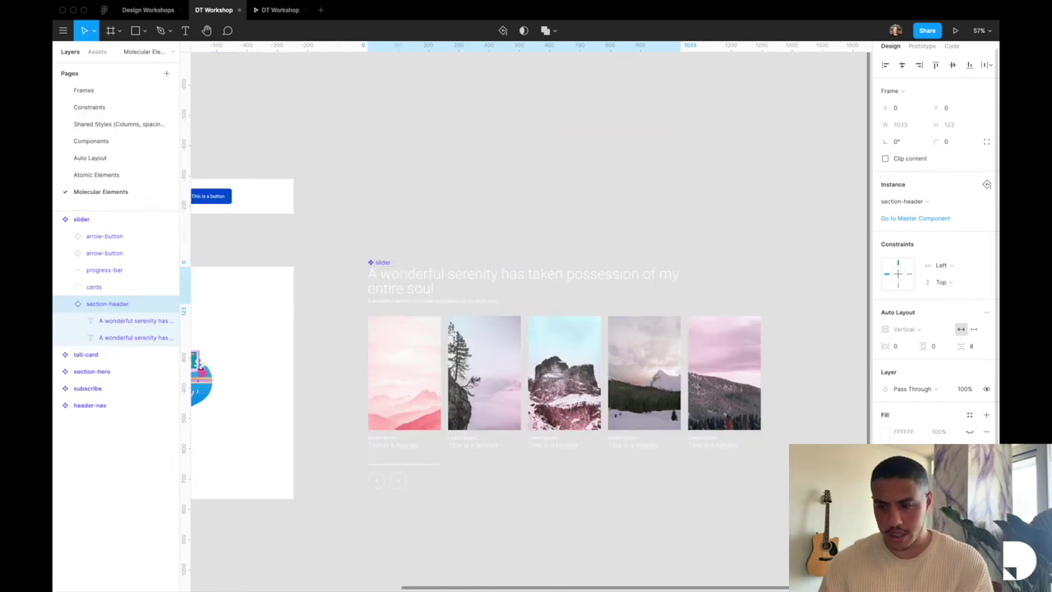
pyautogui.click(886, 430)
pyautogui.click(811, 403)
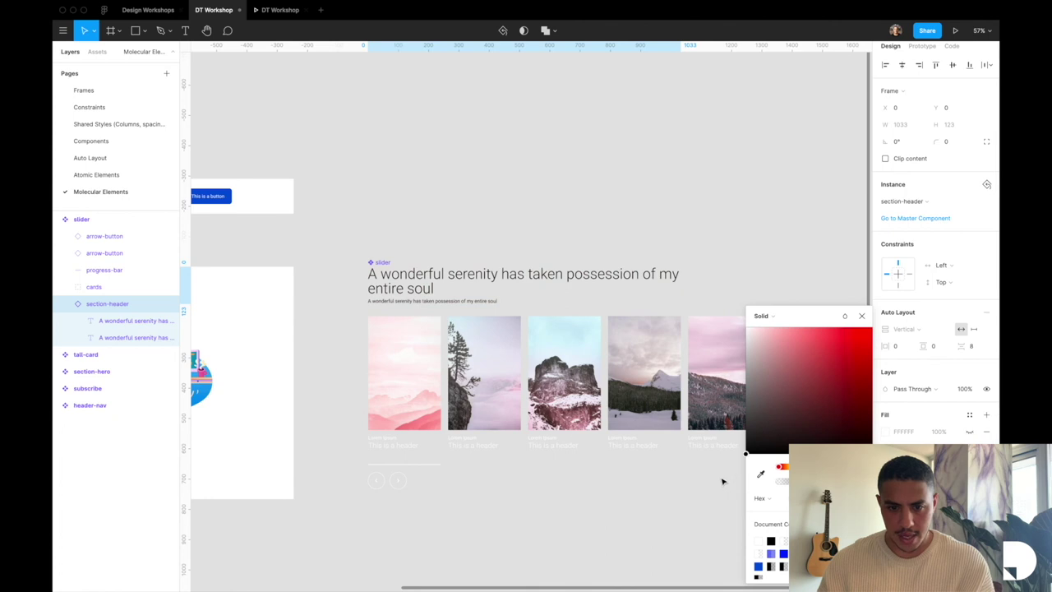
pyautogui.click(552, 543)
# Step: Recolour the first card's description texts and the "This is a header" texts of the other four cards to black 000000
pyautogui.doubleClick(389, 447)
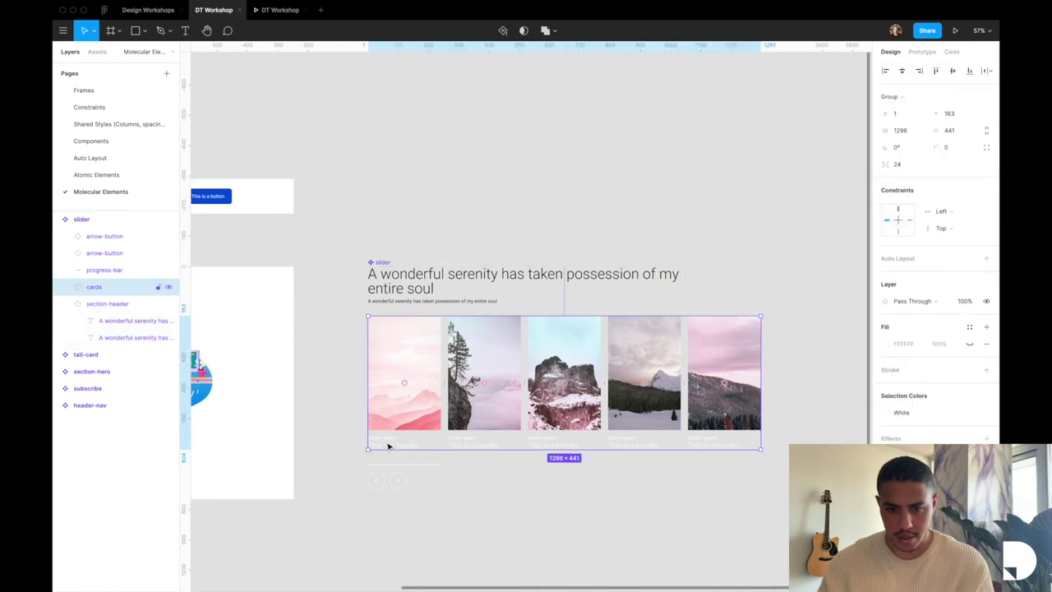
pyautogui.doubleClick(389, 445)
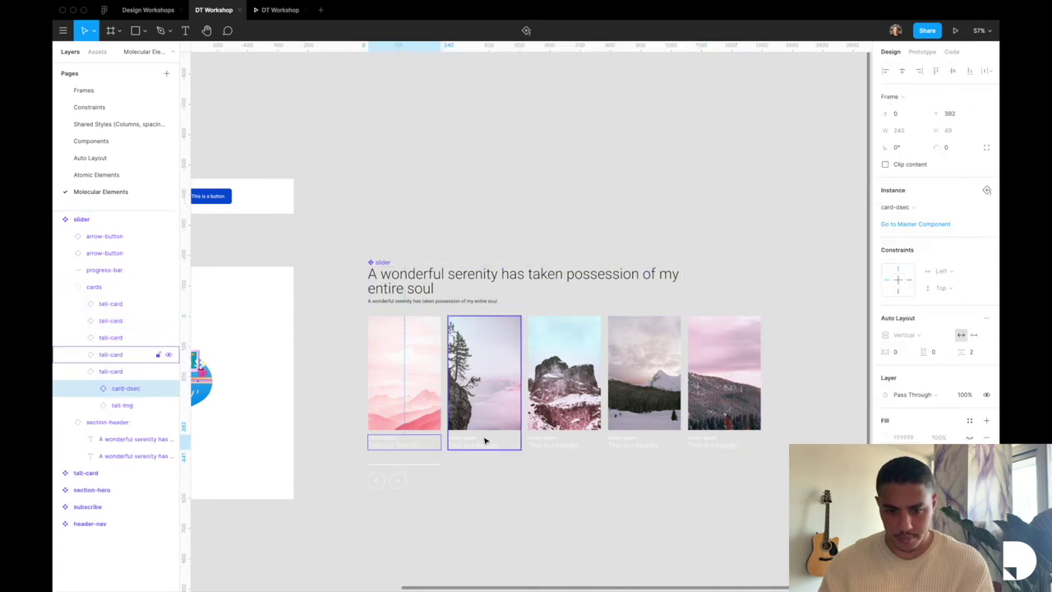
pyautogui.moveTo(471, 445); pyautogui.dragTo(688, 447)
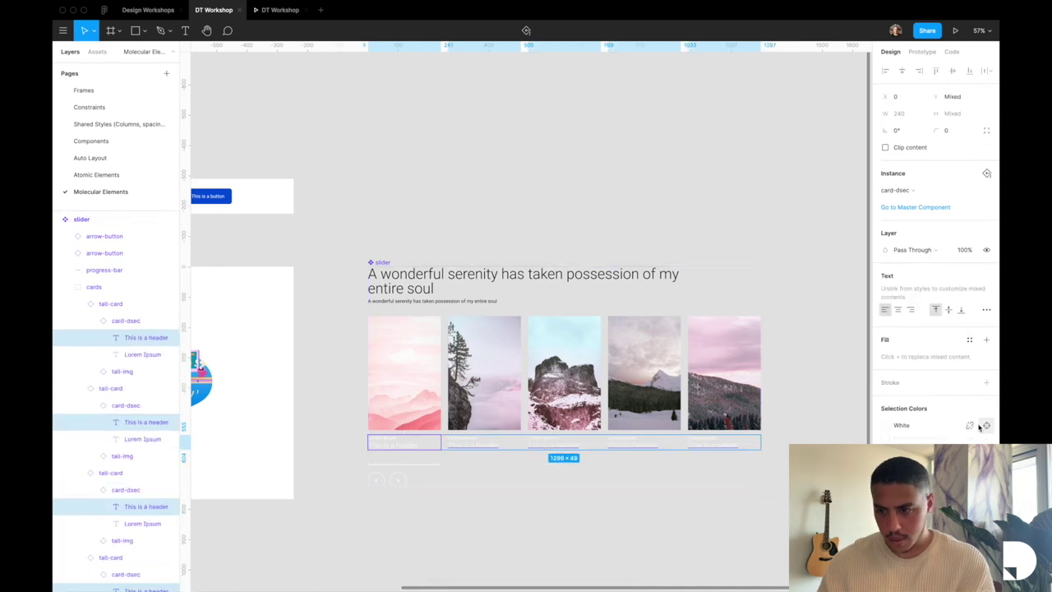
pyautogui.click(969, 425)
pyautogui.click(888, 425)
pyautogui.click(798, 419)
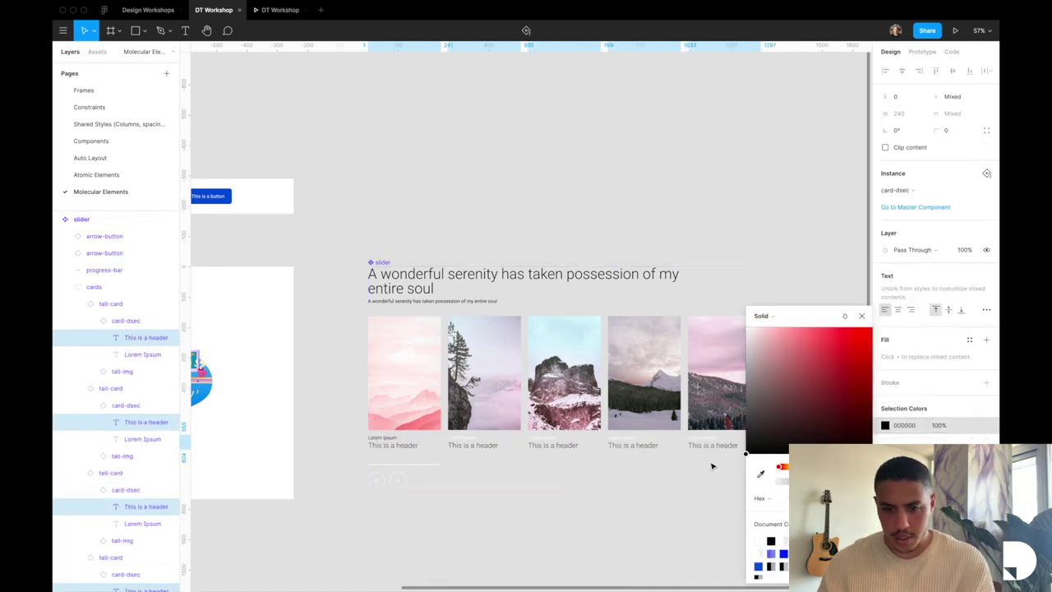
pyautogui.click(442, 485)
# Step: Recolour the circular outlines of both arrow-button instances in the slider component to a dark colour
pyautogui.scroll(5, 377, 489)
pyautogui.click(376, 469)
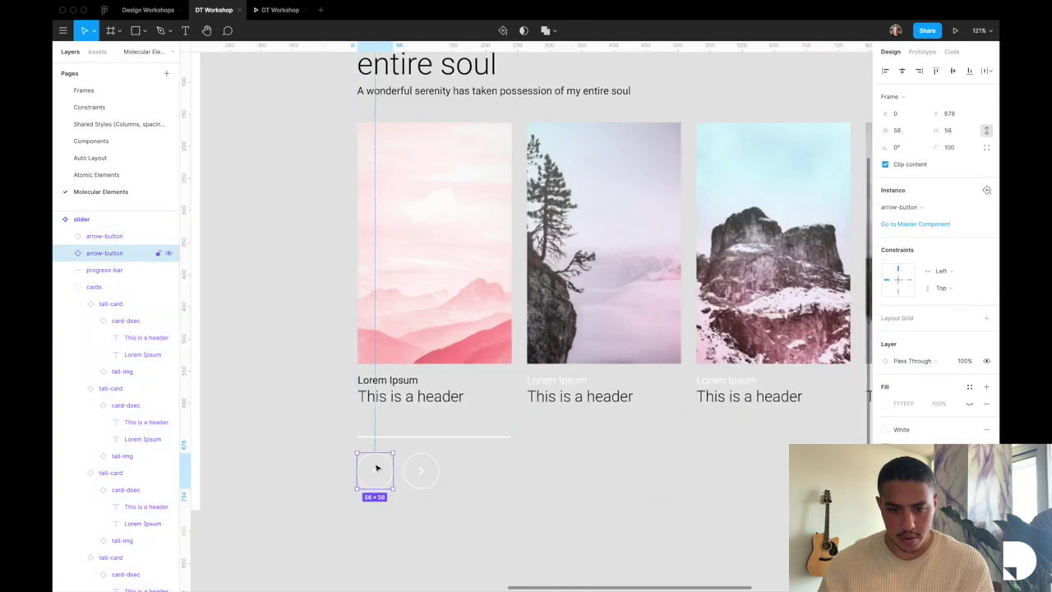
pyautogui.keyDown('shift'); pyautogui.click(421, 473); pyautogui.keyUp('shift')
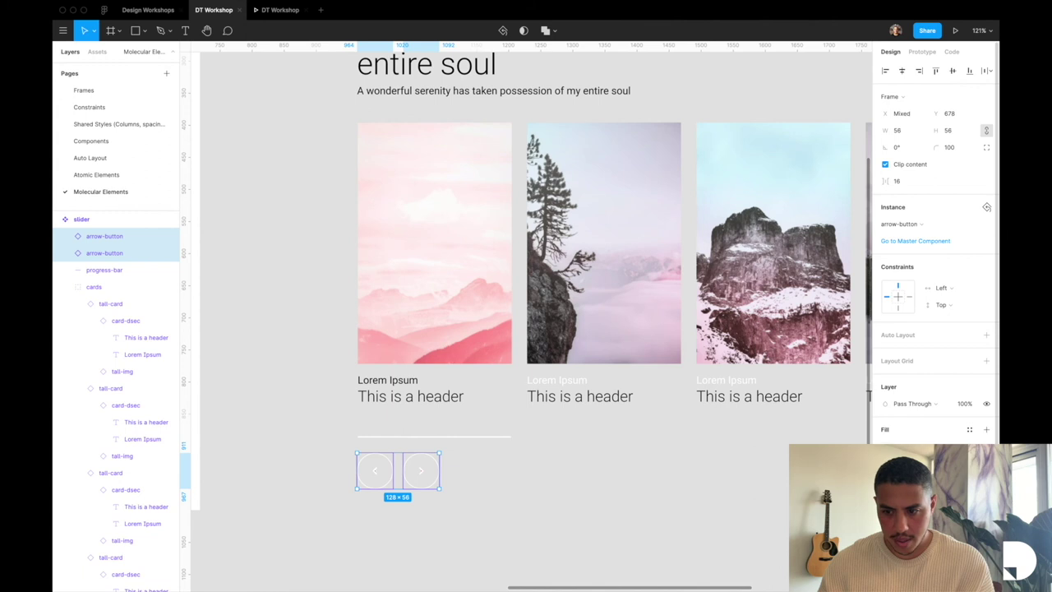
pyautogui.click(888, 449)
pyautogui.click(554, 568)
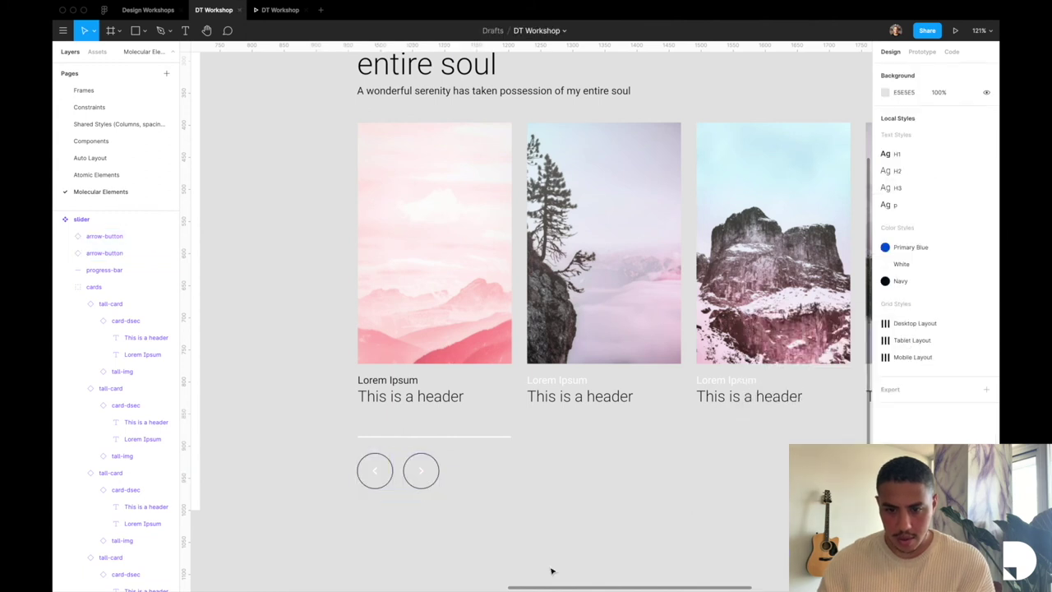
# Step: Recolour the "Lorem Ipsum" text of the second card in the slider component to black
pyautogui.click(550, 380)
pyautogui.doubleClick(553, 382)
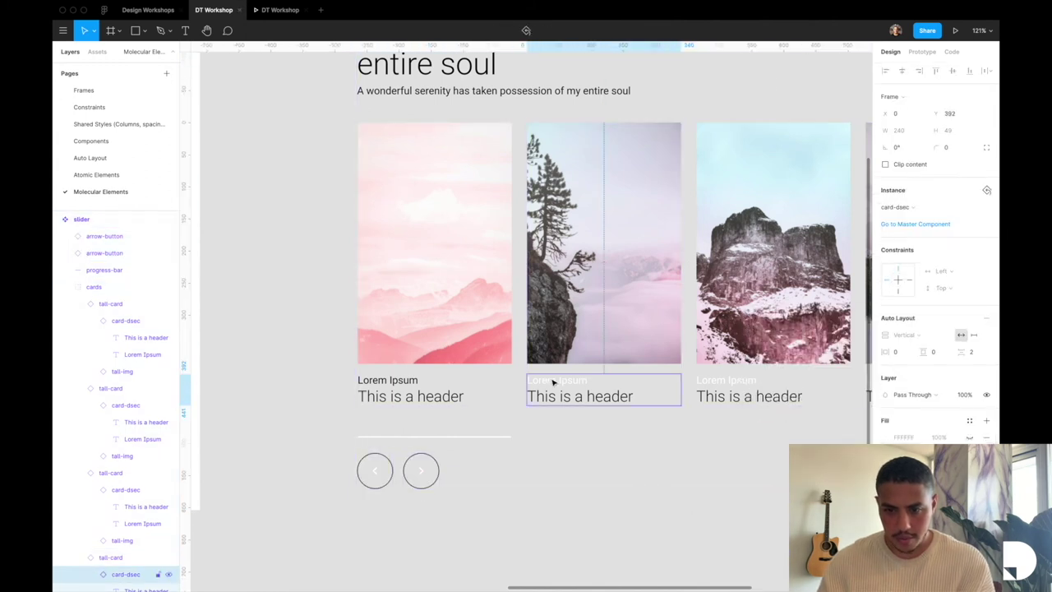
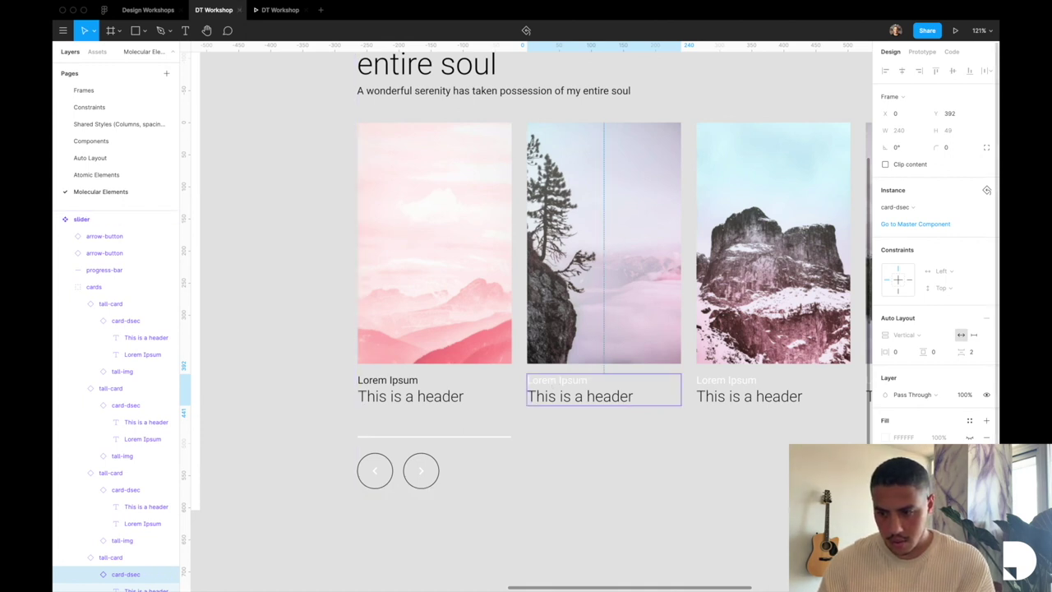
pyautogui.click(885, 437)
pyautogui.click(774, 383)
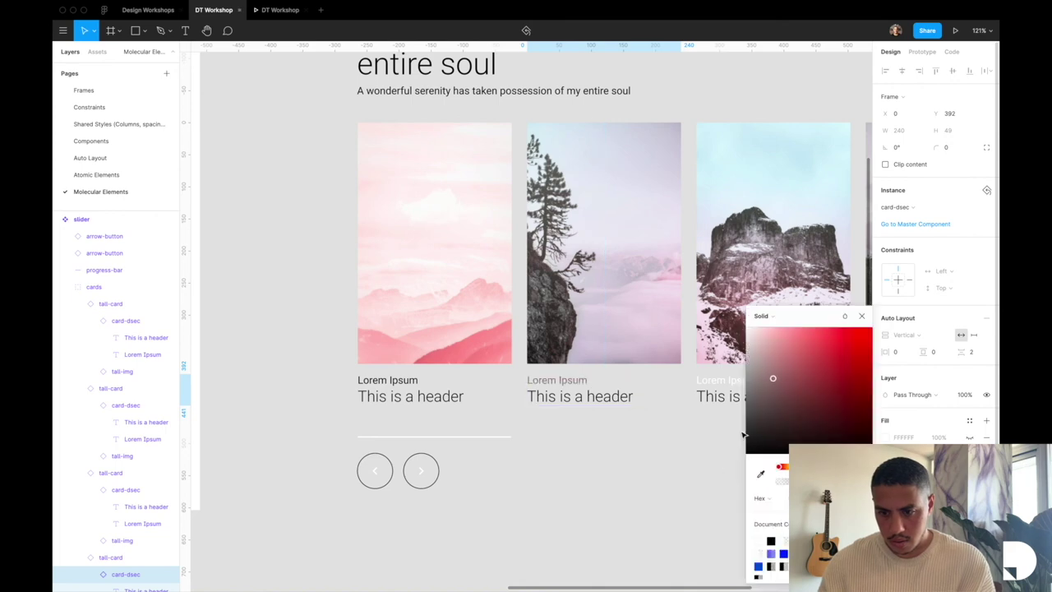
pyautogui.click(674, 505)
# Step: Recolour the "Lorem Ipsum" texts of the third, fourth and fifth cards to black together
pyautogui.hscroll(1, 657, 512)
pyautogui.hscroll(2, 657, 512)
pyautogui.click(482, 395)
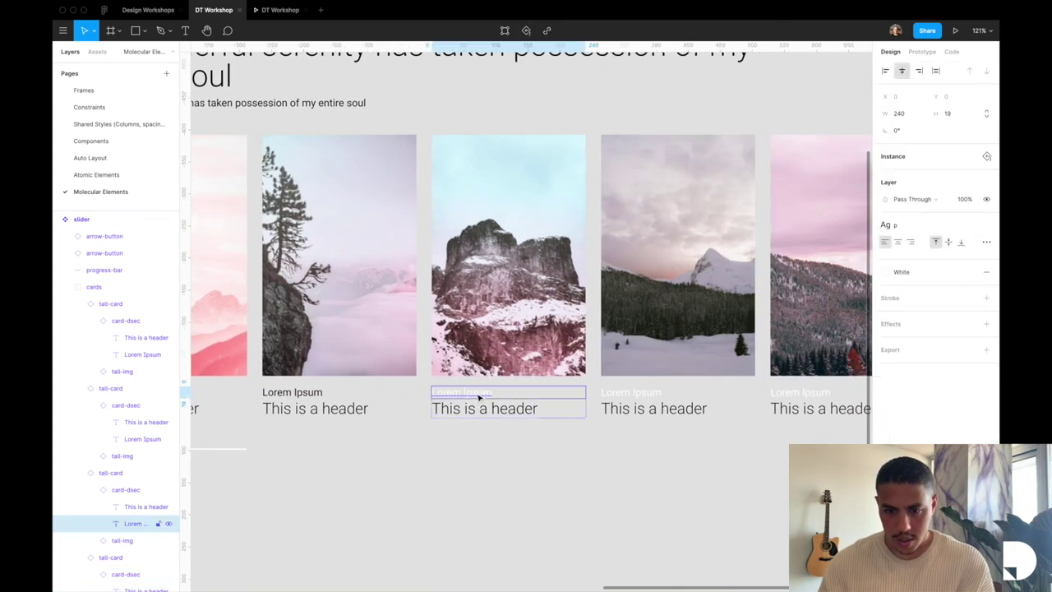
pyautogui.keyDown('shift'); pyautogui.click(615, 396); pyautogui.keyUp('shift')
pyautogui.hscroll(3, 615, 398)
pyautogui.keyDown('shift'); pyautogui.click(633, 396); pyautogui.keyUp('shift')
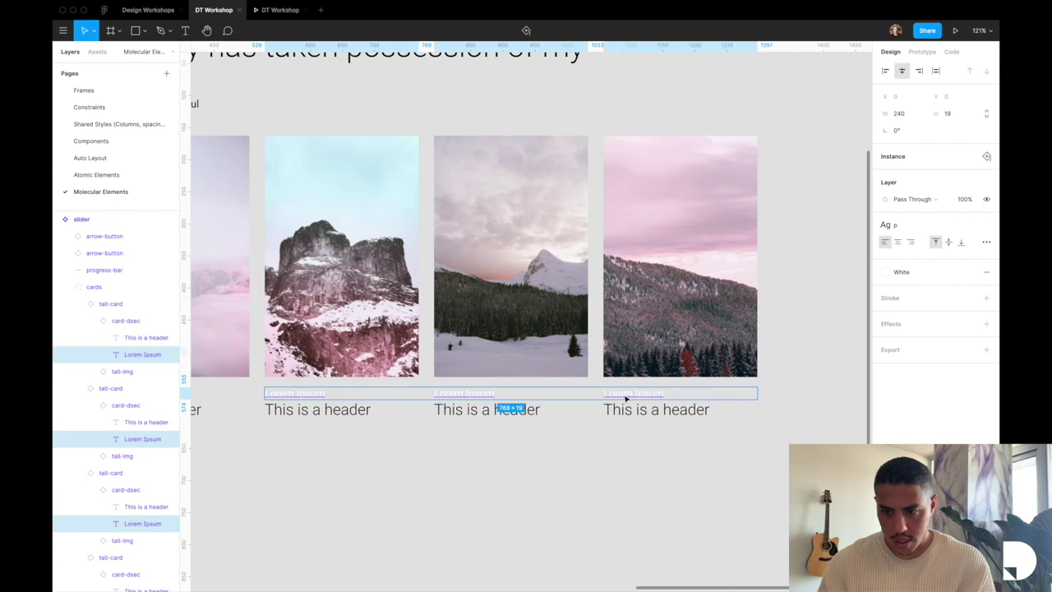
pyautogui.click(970, 272)
pyautogui.click(885, 289)
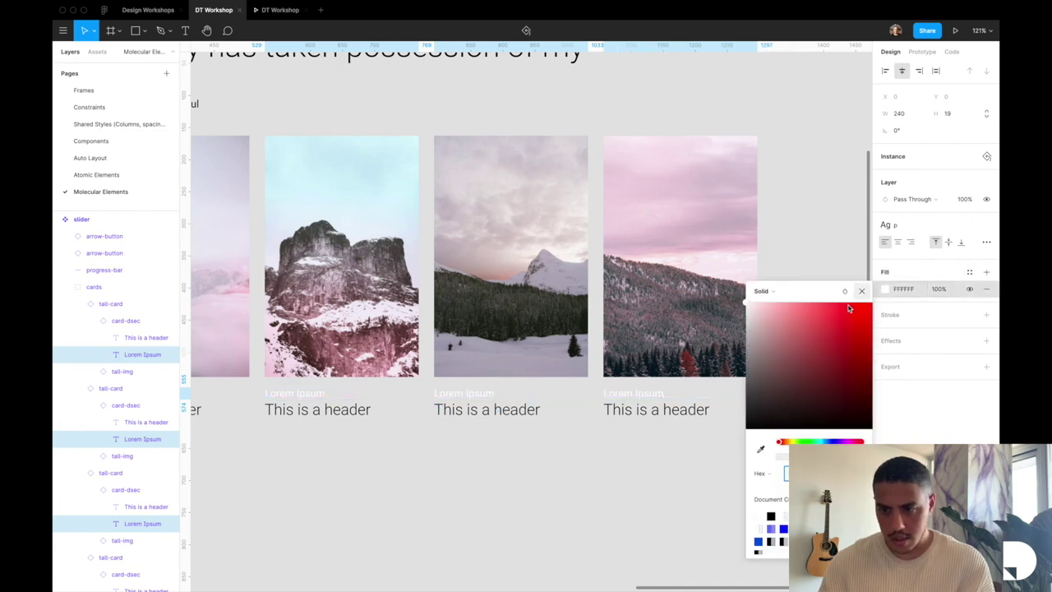
pyautogui.click(568, 527)
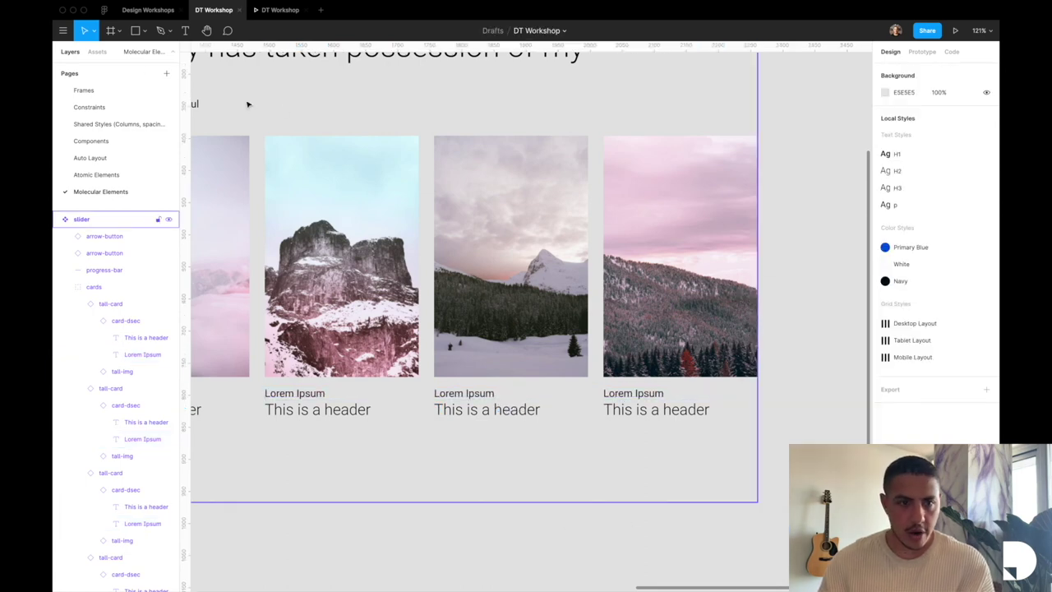
# Step: Place an instance of the slider component inside section-slider of Desktop - 1 on the Components page
pyautogui.click(97, 51)
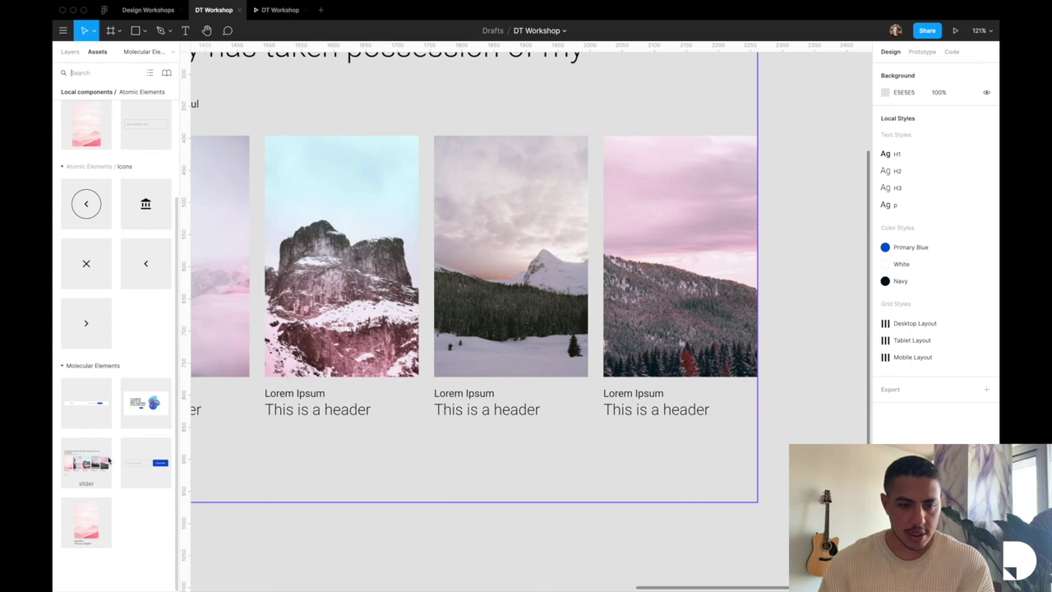
pyautogui.click(70, 51)
pyautogui.click(92, 141)
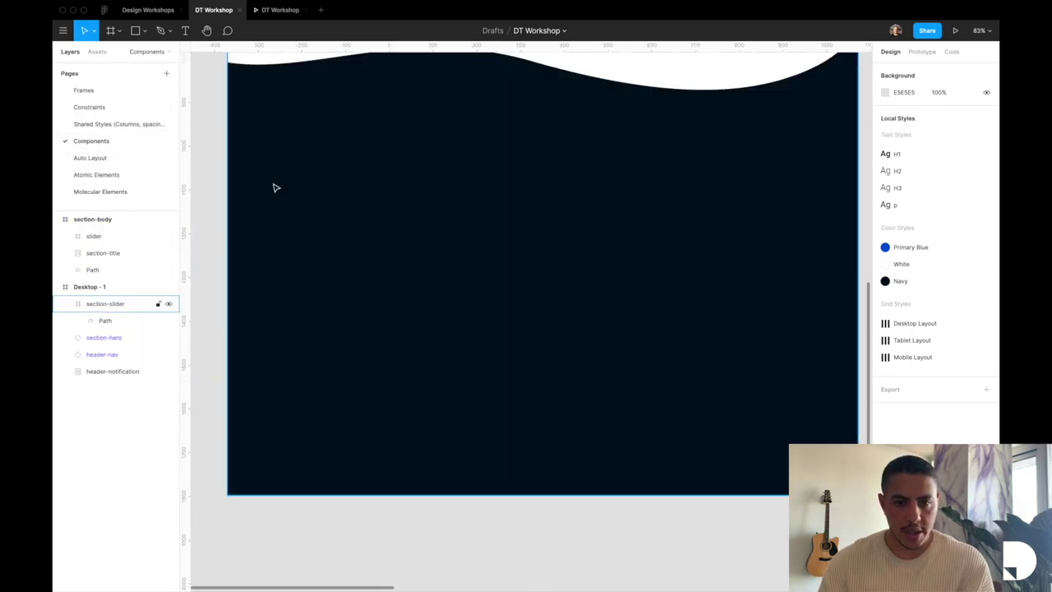
pyautogui.click(95, 51)
pyautogui.moveTo(146, 403); pyautogui.dragTo(411, 244)
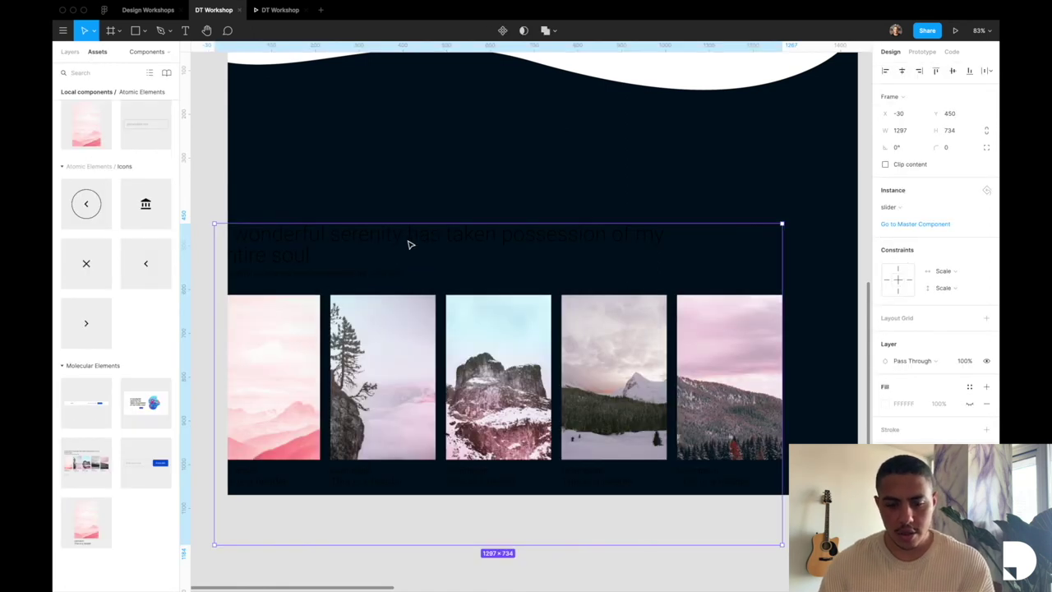
# Step: Show the layout grids and align the slider instance to the first grid column at X 203, Y 232
pyautogui.hotkey('ctrl', 'g')
pyautogui.scroll(6, 341, 335)
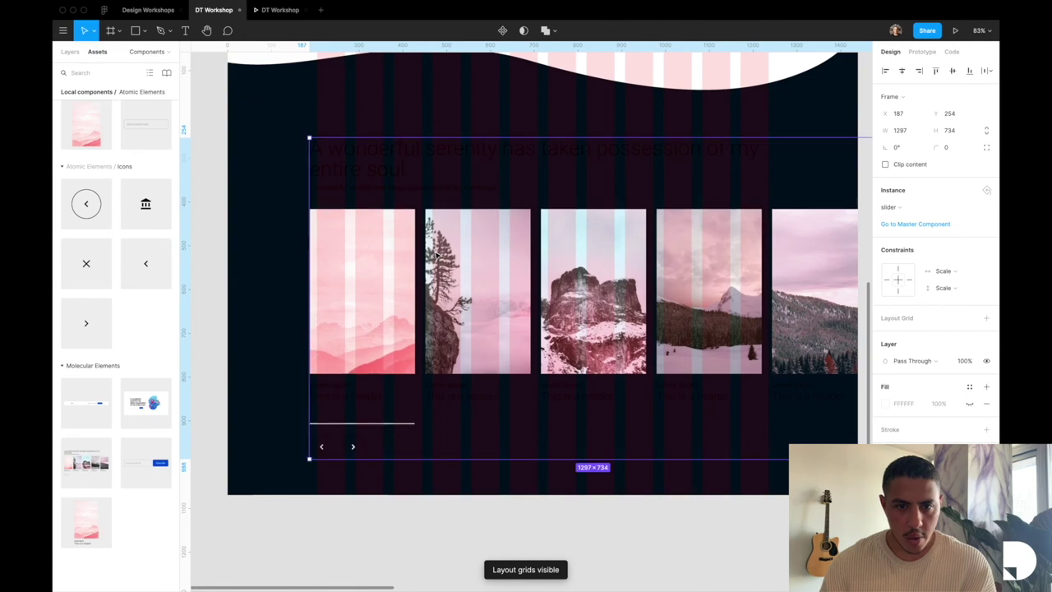
pyautogui.hscroll(-5, 319, 279)
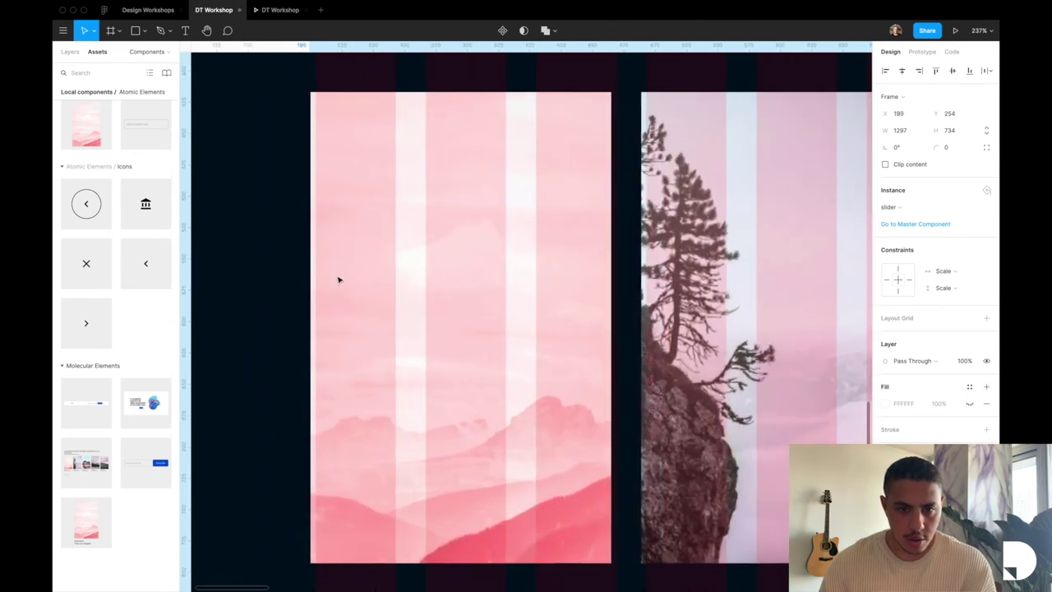
pyautogui.scroll(6, 341, 279)
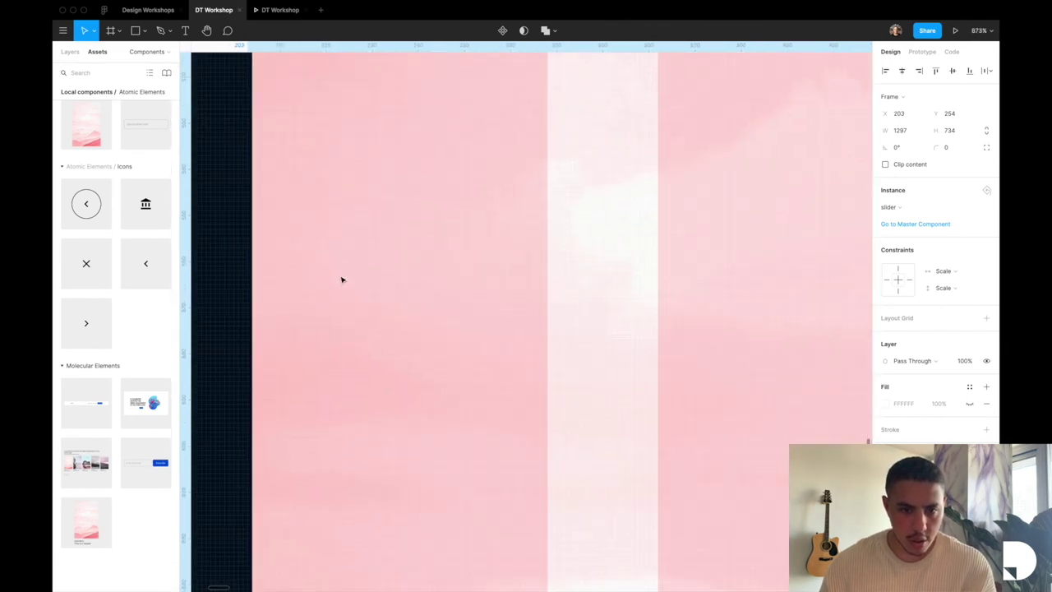
pyautogui.scroll(-8, 342, 280)
pyautogui.scroll(-5, 342, 280)
pyautogui.press('alt')
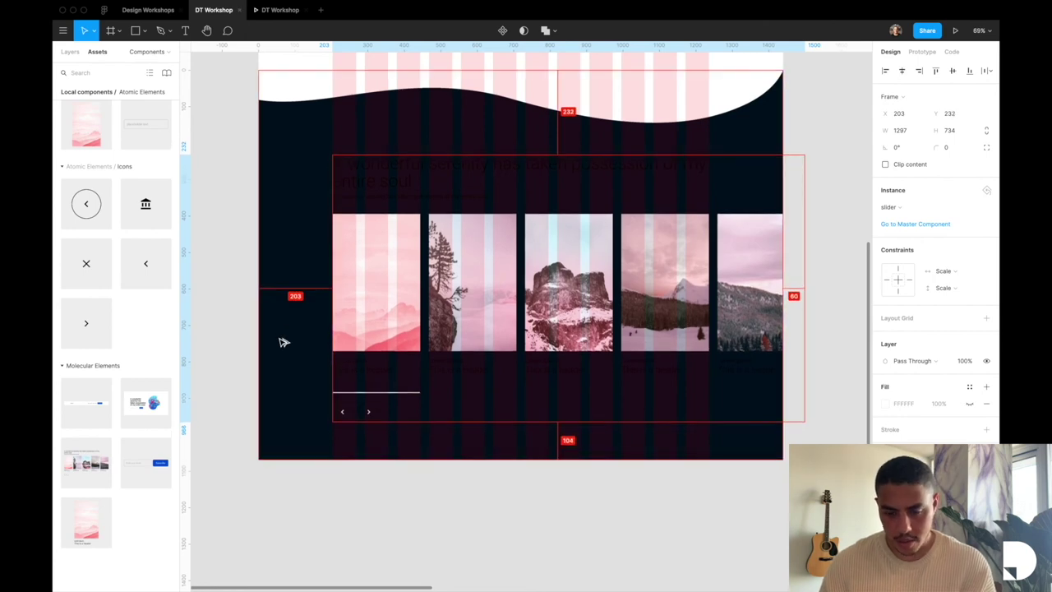
pyautogui.press('Up')
pyautogui.press('Up')
pyautogui.click(448, 482)
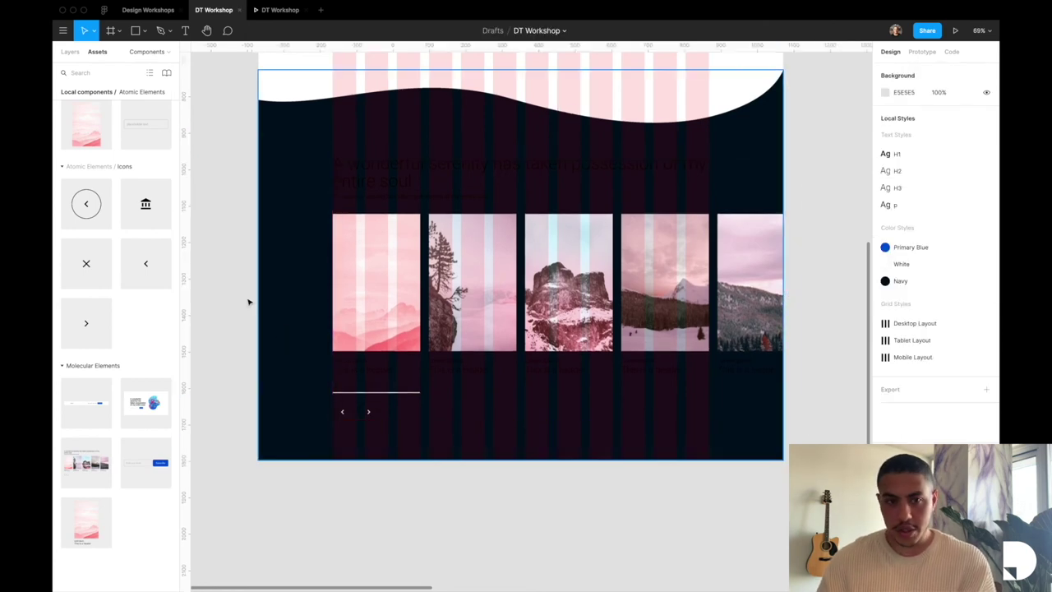
# Step: Recolour the section-header text of the slider instance in section-slider to white
pyautogui.click(69, 52)
pyautogui.click(290, 233)
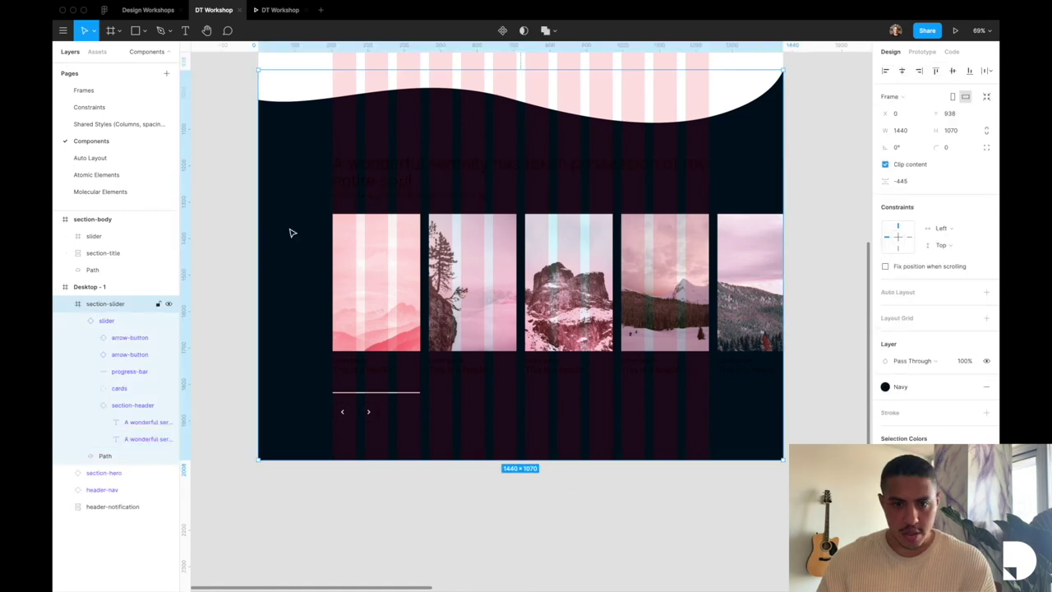
pyautogui.doubleClick(371, 195)
pyautogui.click(387, 192)
pyautogui.click(383, 191)
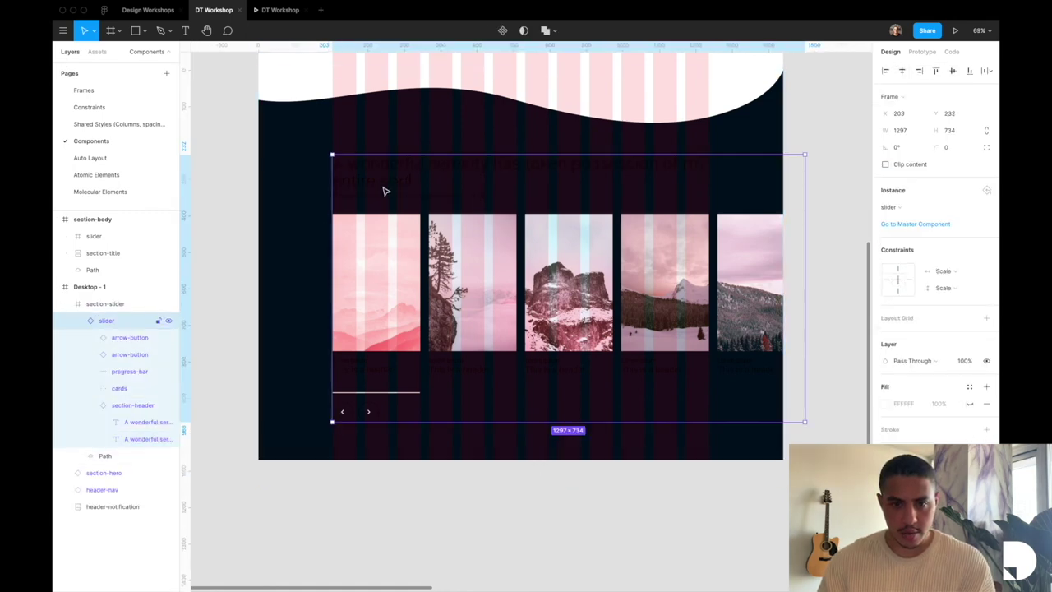
pyautogui.doubleClick(383, 191)
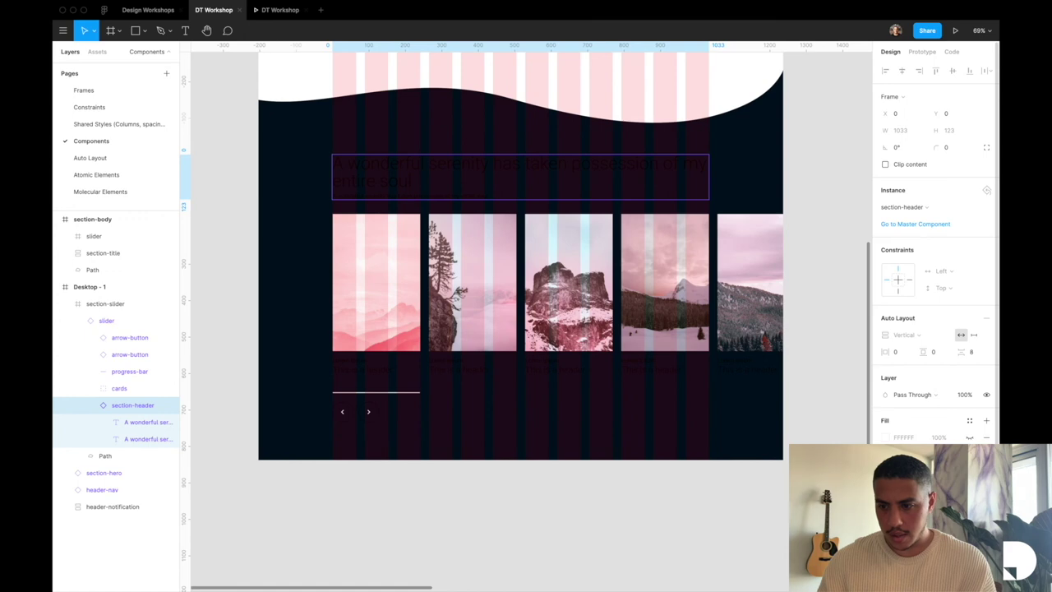
pyautogui.click(969, 420)
pyautogui.press('Escape')
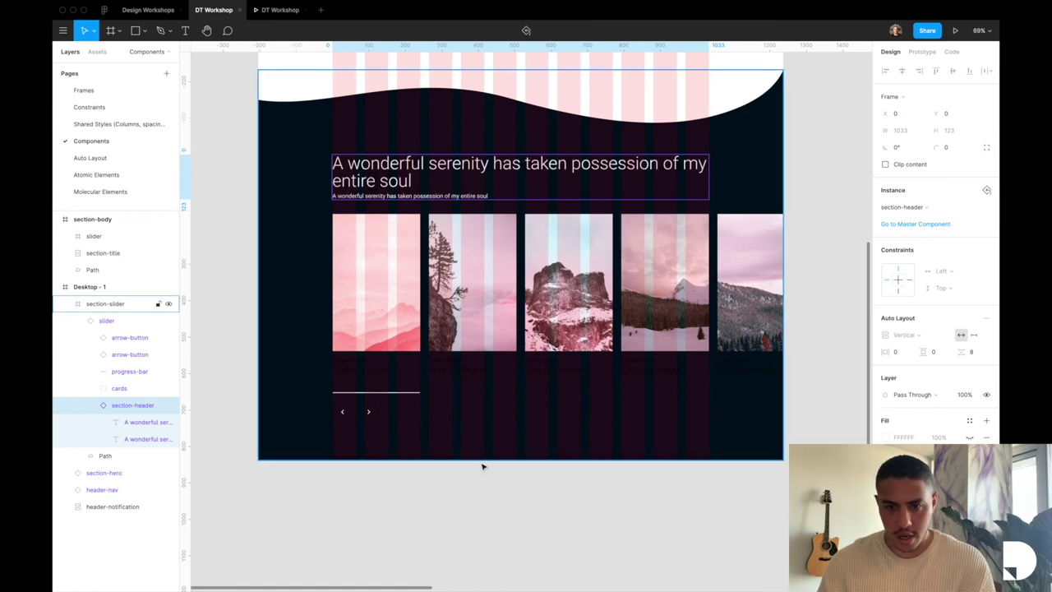
# Step: Recolour the description texts of all five cards in the section-slider instance with the White colour style
pyautogui.click(408, 371)
pyautogui.doubleClick(389, 372)
pyautogui.doubleClick(390, 373)
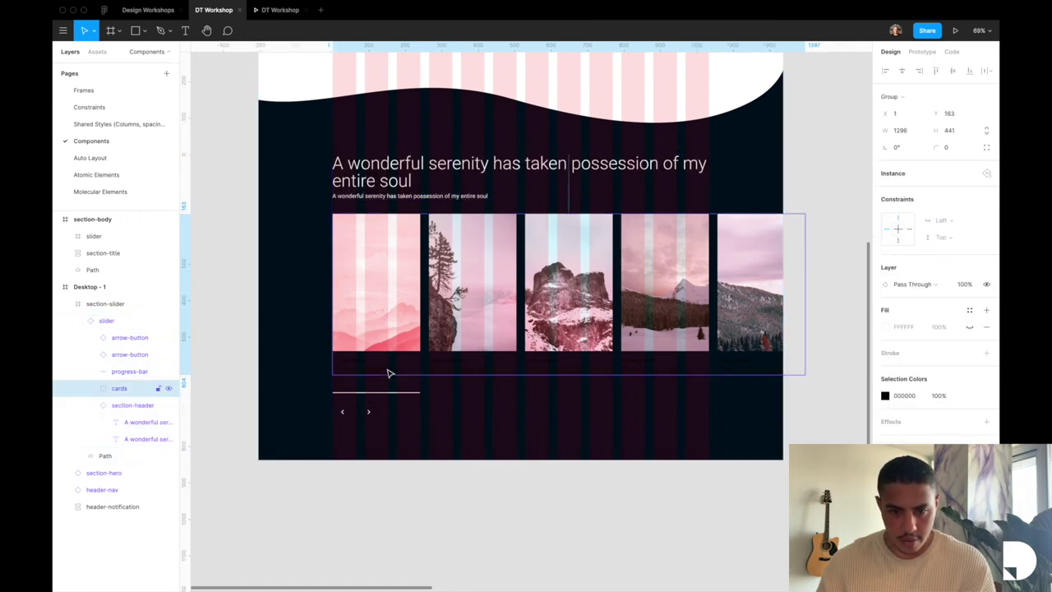
pyautogui.doubleClick(390, 372)
pyautogui.doubleClick(380, 372)
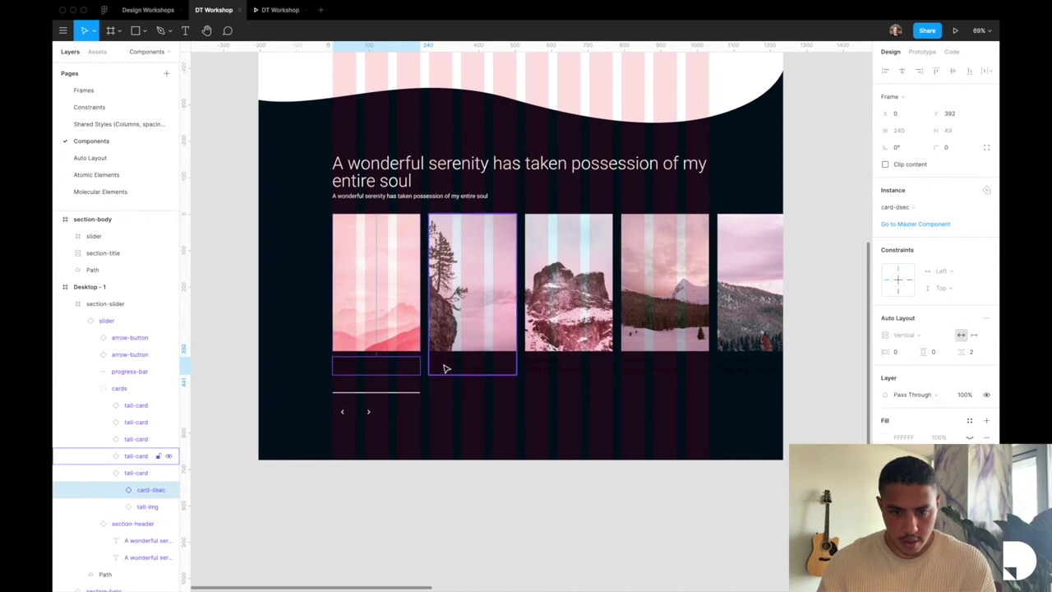
pyautogui.keyDown('shift'); pyautogui.keyDown('super'); pyautogui.click(445, 364); pyautogui.keyUp('super'); pyautogui.keyUp('shift')
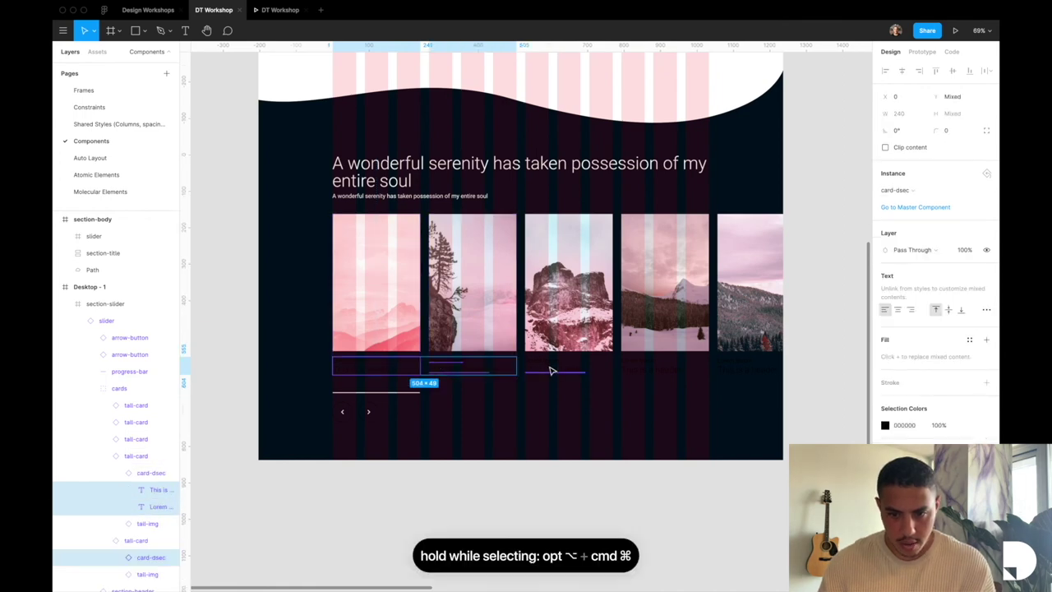
pyautogui.keyDown('shift'); pyautogui.keyDown('super'); pyautogui.click(547, 367); pyautogui.keyUp('super'); pyautogui.keyUp('shift')
pyautogui.keyDown('shift'); pyautogui.keyDown('super'); pyautogui.click(636, 367); pyautogui.keyUp('super'); pyautogui.keyUp('shift')
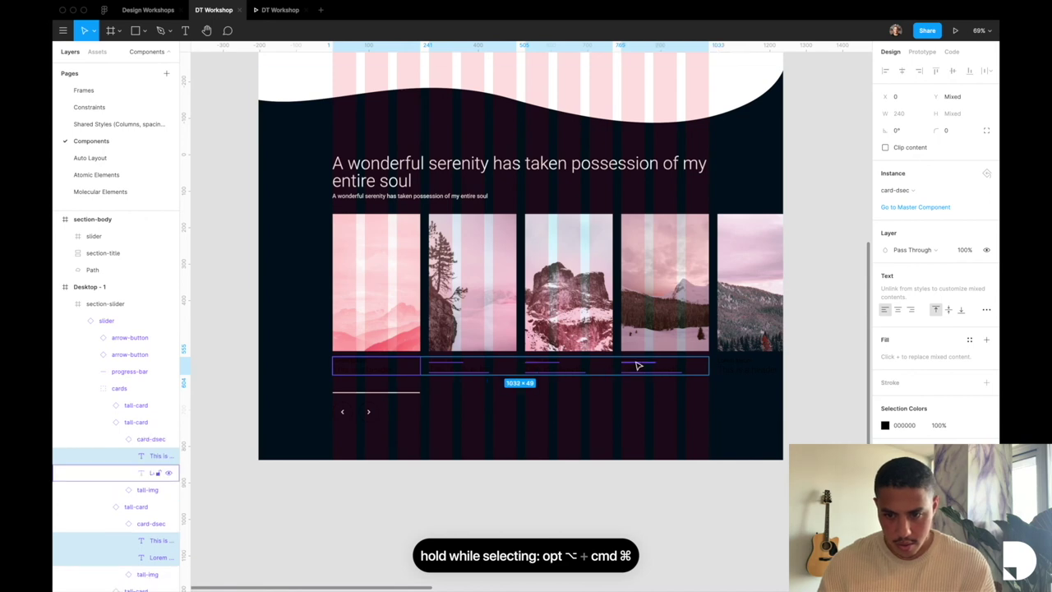
pyautogui.keyDown('shift'); pyautogui.keyDown('super'); pyautogui.click(724, 375); pyautogui.keyUp('super'); pyautogui.keyUp('shift')
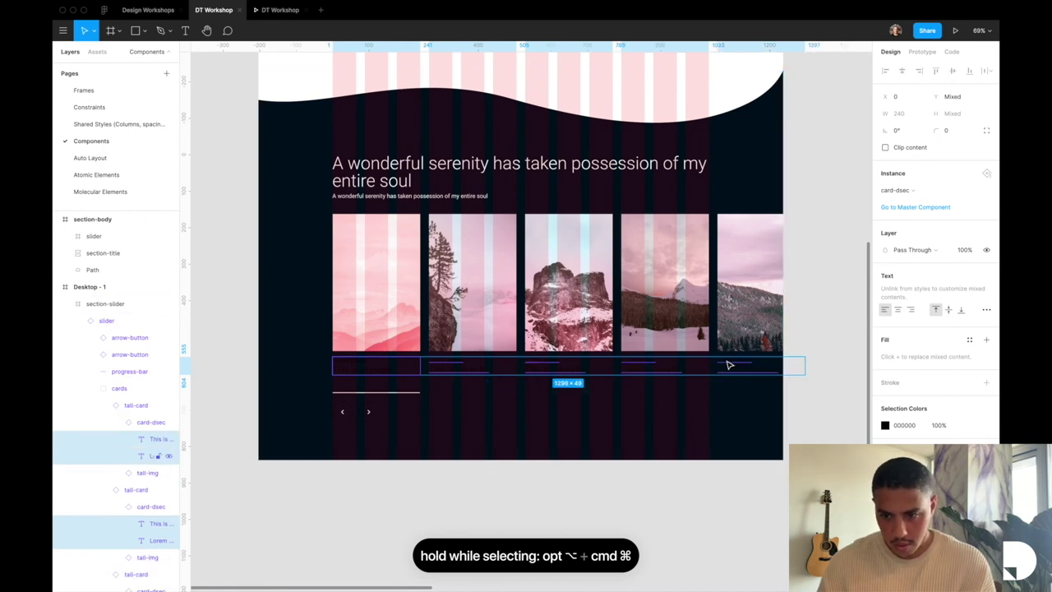
pyautogui.click(970, 425)
pyautogui.click(794, 434)
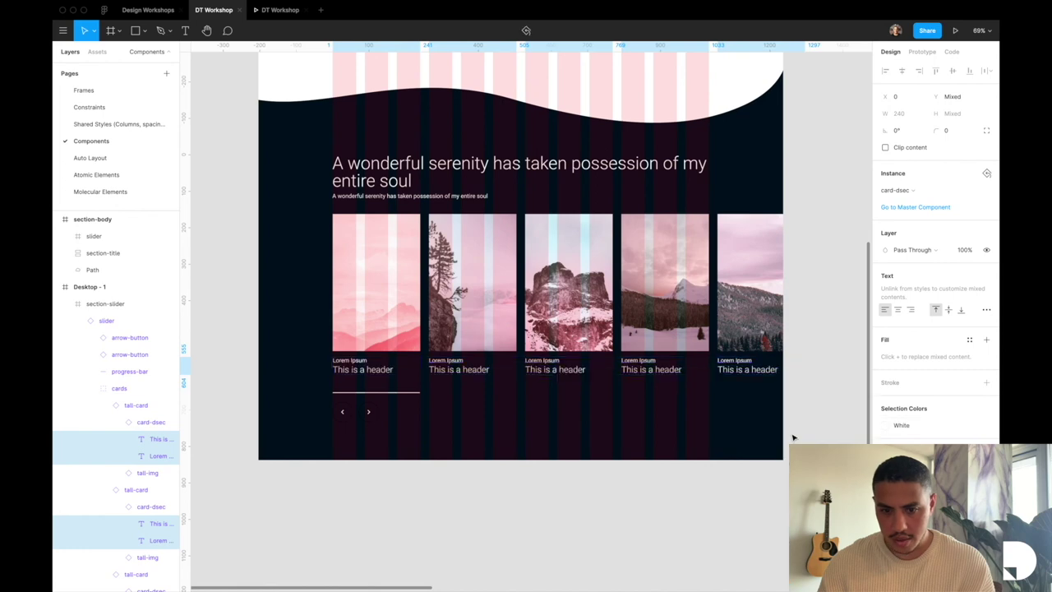
# Step: Apply the White colour style to the strokes of both arrow-button instances in the slider of section-slider
pyautogui.click(349, 452)
pyautogui.scroll(5, 348, 451)
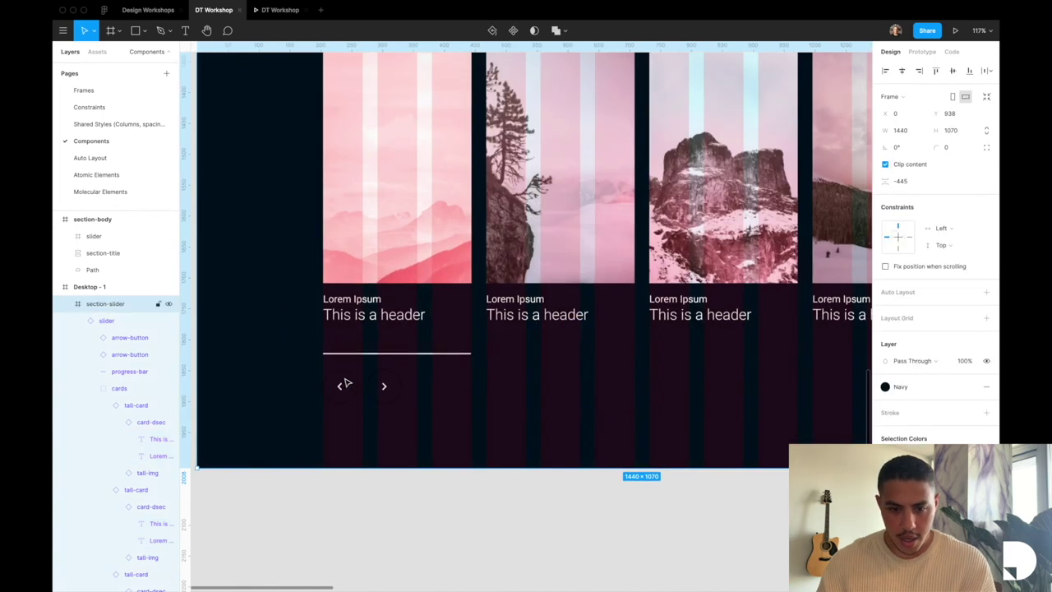
pyautogui.keyDown('super'); pyautogui.click(349, 393); pyautogui.keyUp('super')
pyautogui.press('Escape')
pyautogui.click(356, 387)
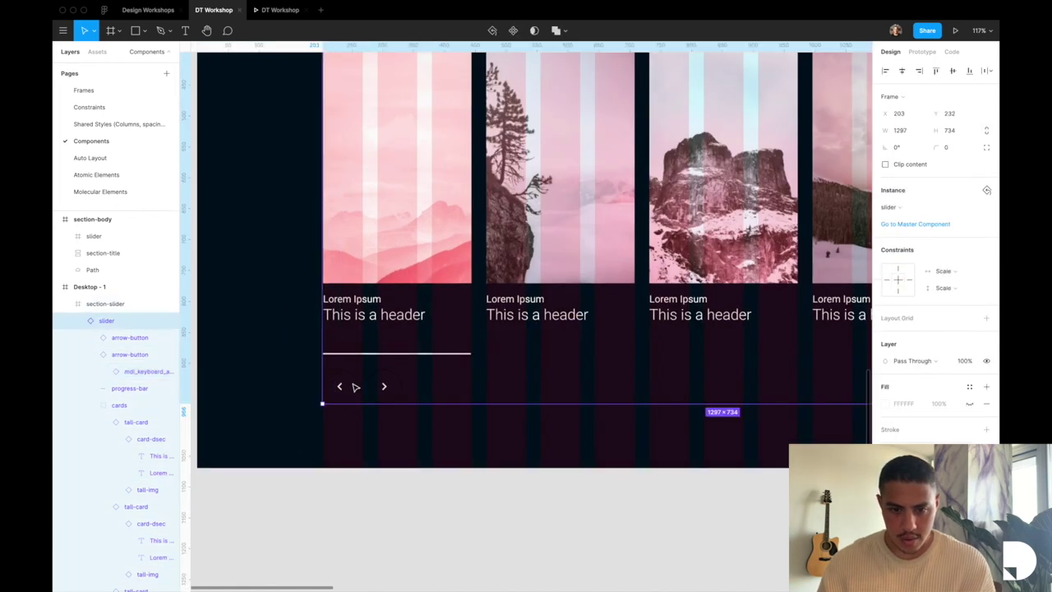
pyautogui.click(356, 387)
pyautogui.keyDown('shift'); pyautogui.click(383, 388); pyautogui.keyUp('shift')
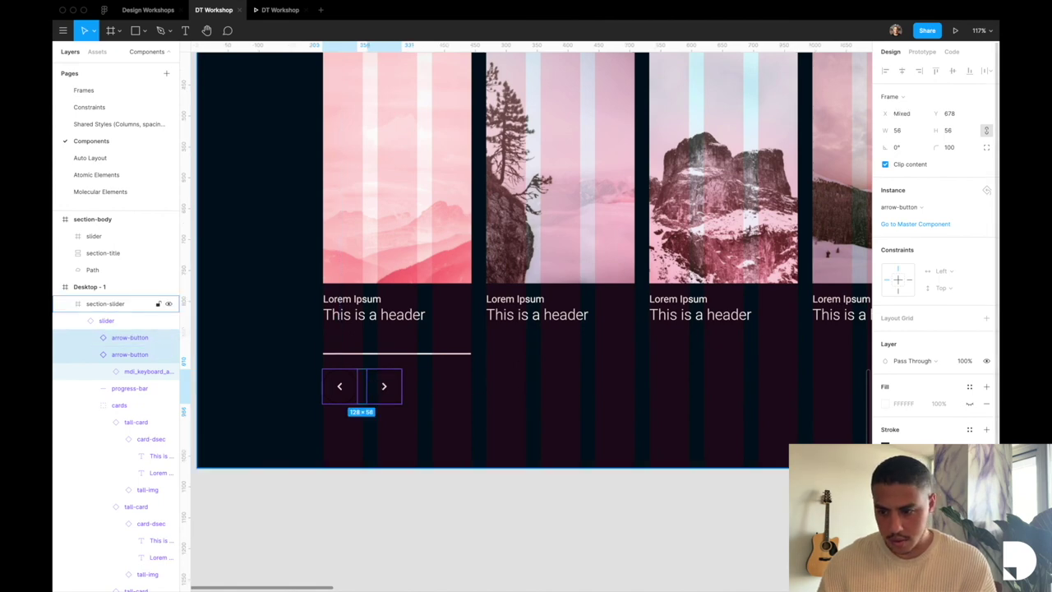
pyautogui.click(969, 386)
pyautogui.press('Escape')
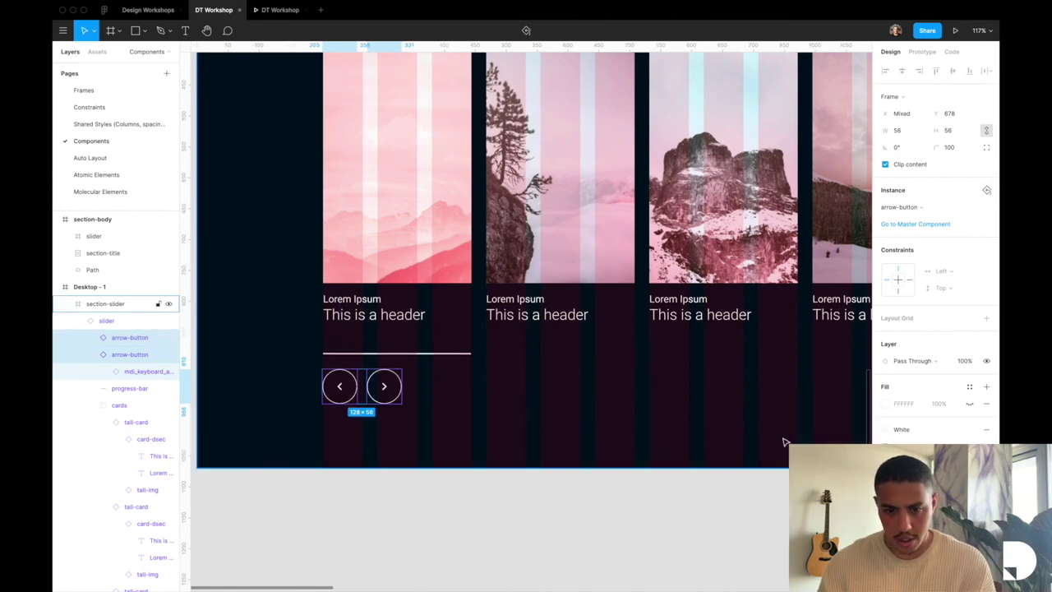
# Step: Hide the layout grids and collapse the slider instance's layers in section-slider
pyautogui.click(462, 488)
pyautogui.hotkey('ctrl', 'g')
pyautogui.scroll(-5, 453, 481)
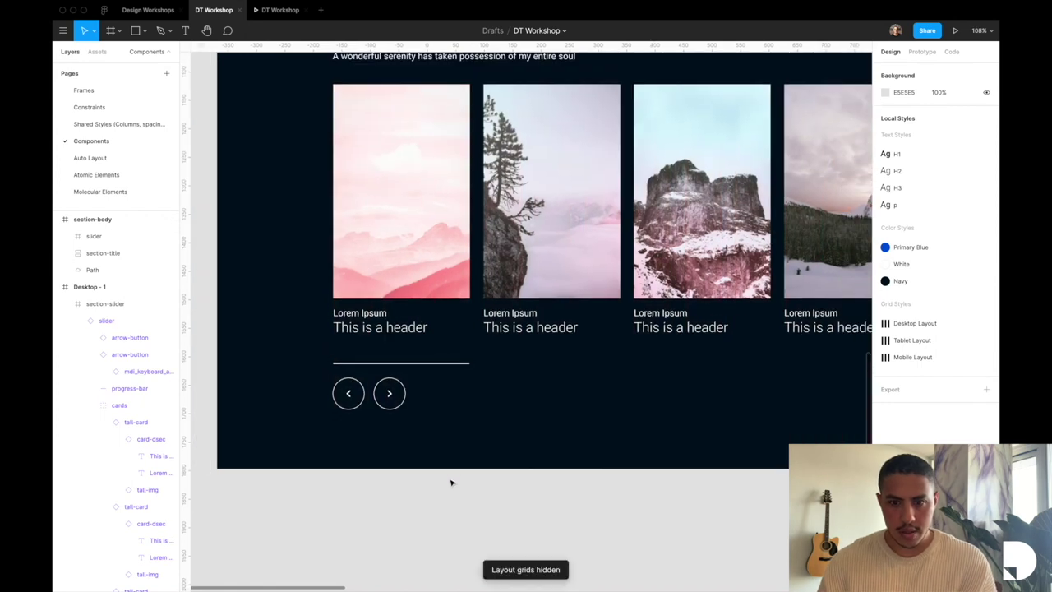
pyautogui.click(78, 321)
# Step: Look over the local components listed under Atomic Elements and Molecular Elements
pyautogui.click(97, 51)
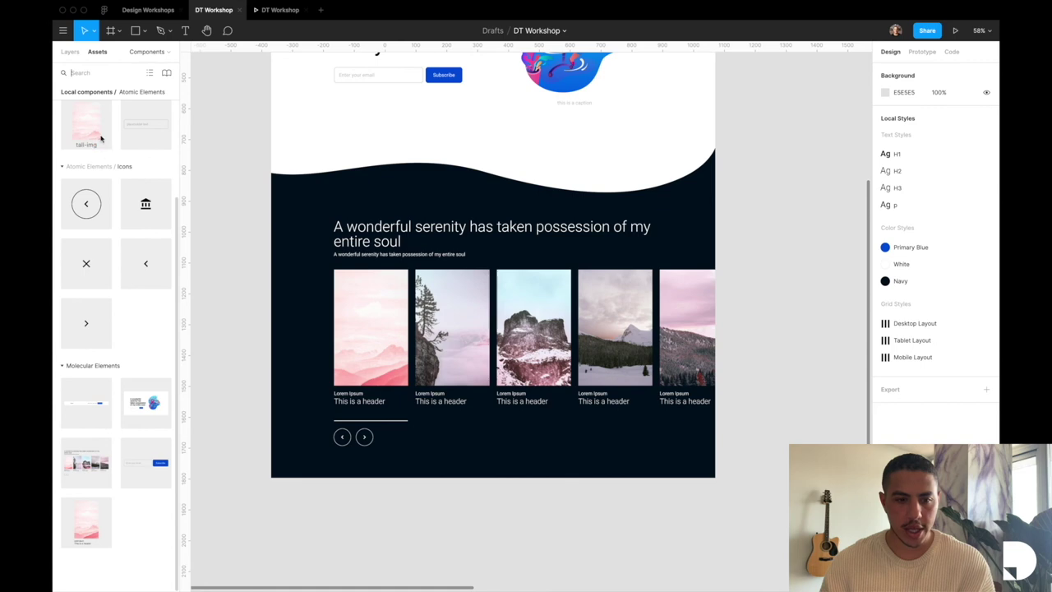
pyautogui.click(69, 52)
pyautogui.scroll(2, 434, 463)
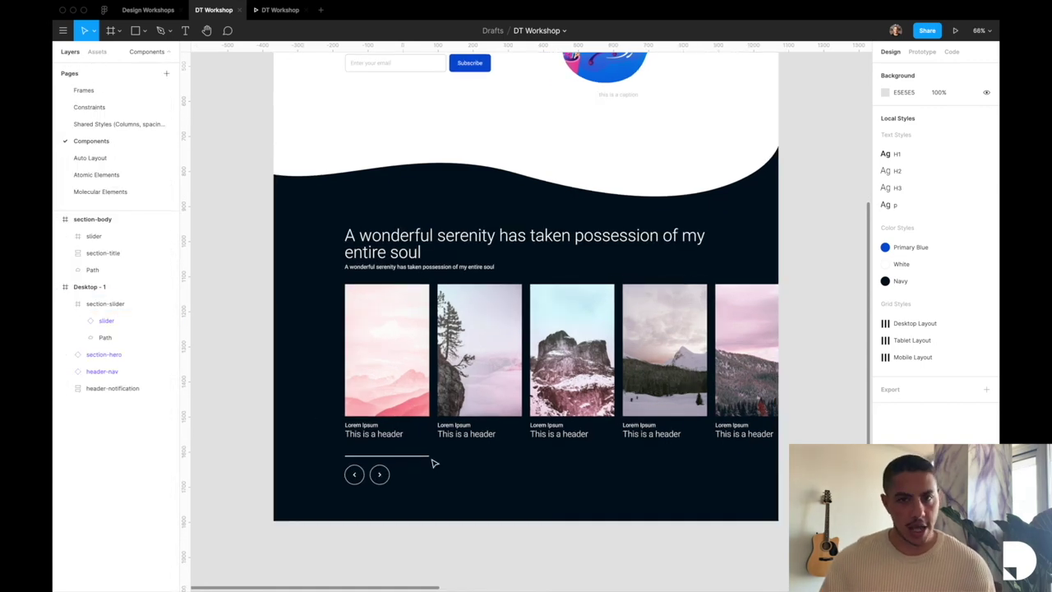
# Step: Hide the interface and inspect the slider section of Desktop - 1
pyautogui.hotkey('ctrl', '\\')
pyautogui.scroll(4, 434, 462)
pyautogui.scroll(-2, 434, 463)
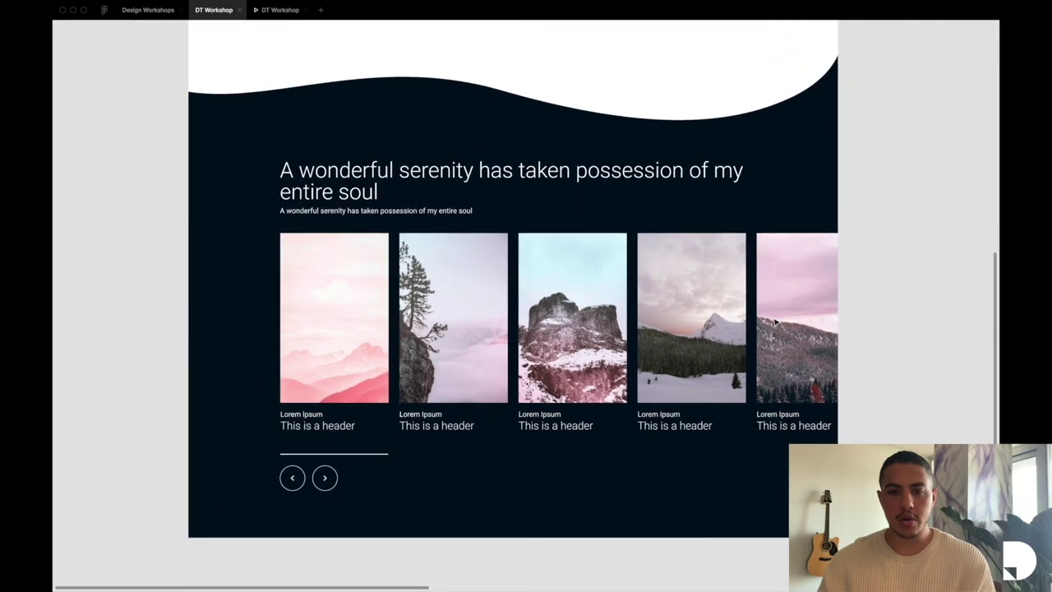
pyautogui.click(339, 190)
pyautogui.click(340, 190)
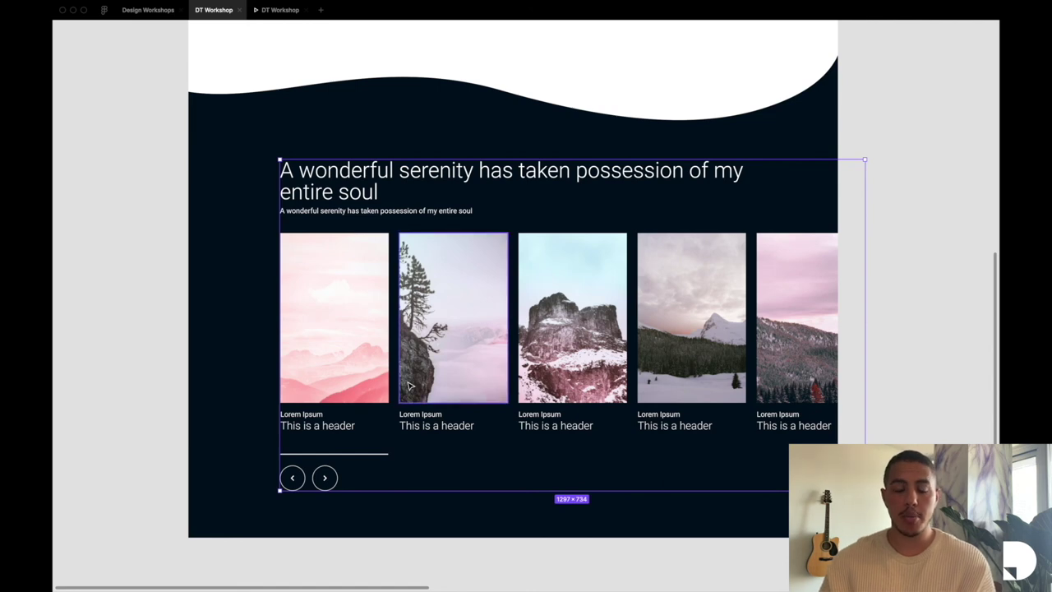
# Step: Show the interface again, clear the selection and collapse all layers
pyautogui.hotkey('ctrl', '\\')
pyautogui.scroll(-3, 765, 394)
pyautogui.click(802, 380)
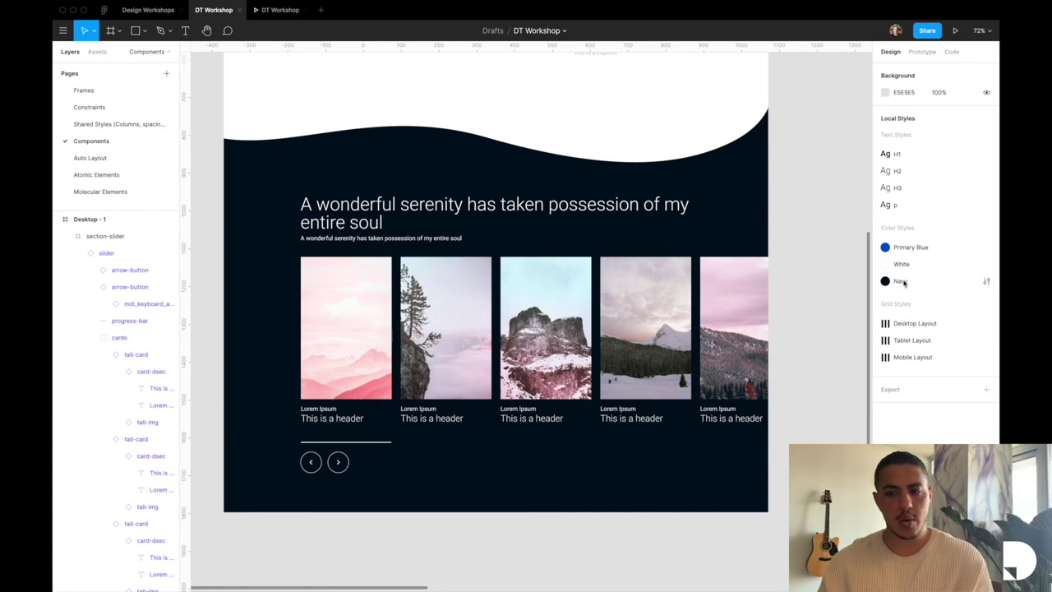
pyautogui.hotkey('alt', 'l')
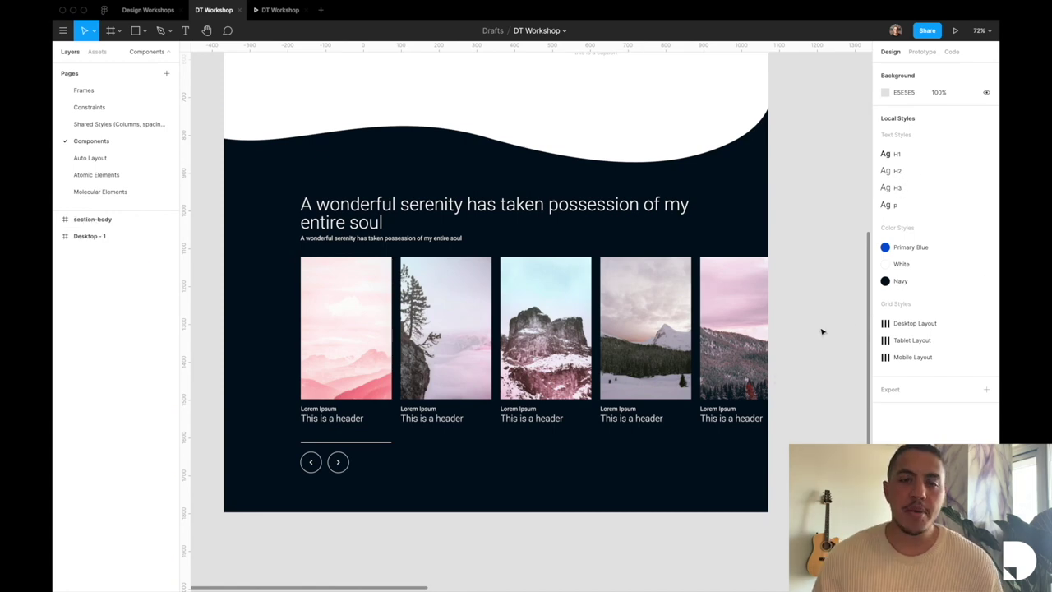